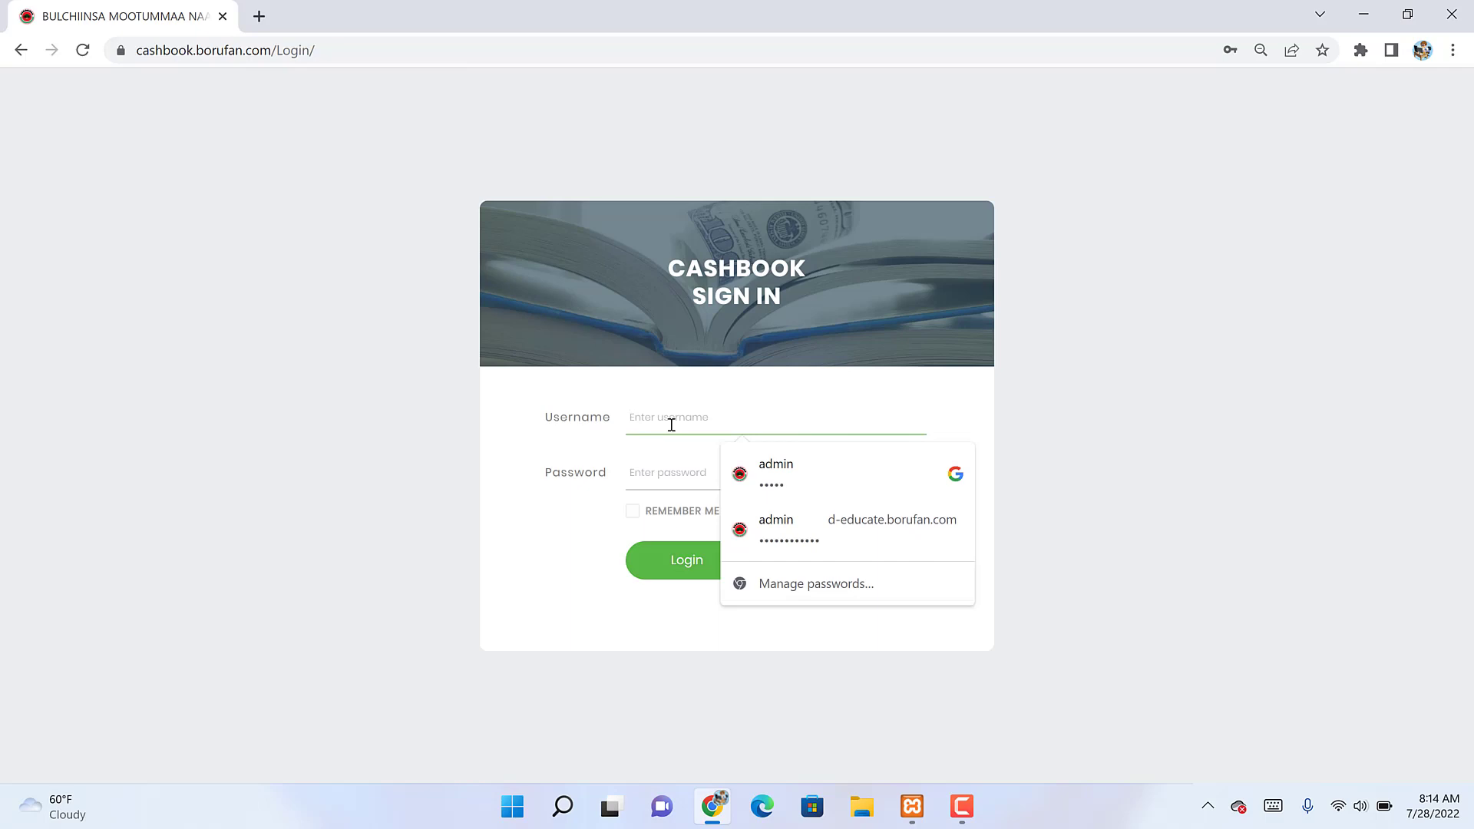
Step: Sign in to Cashbook with the admin account username and password
type("admin")
key("Tab")
type("ad")
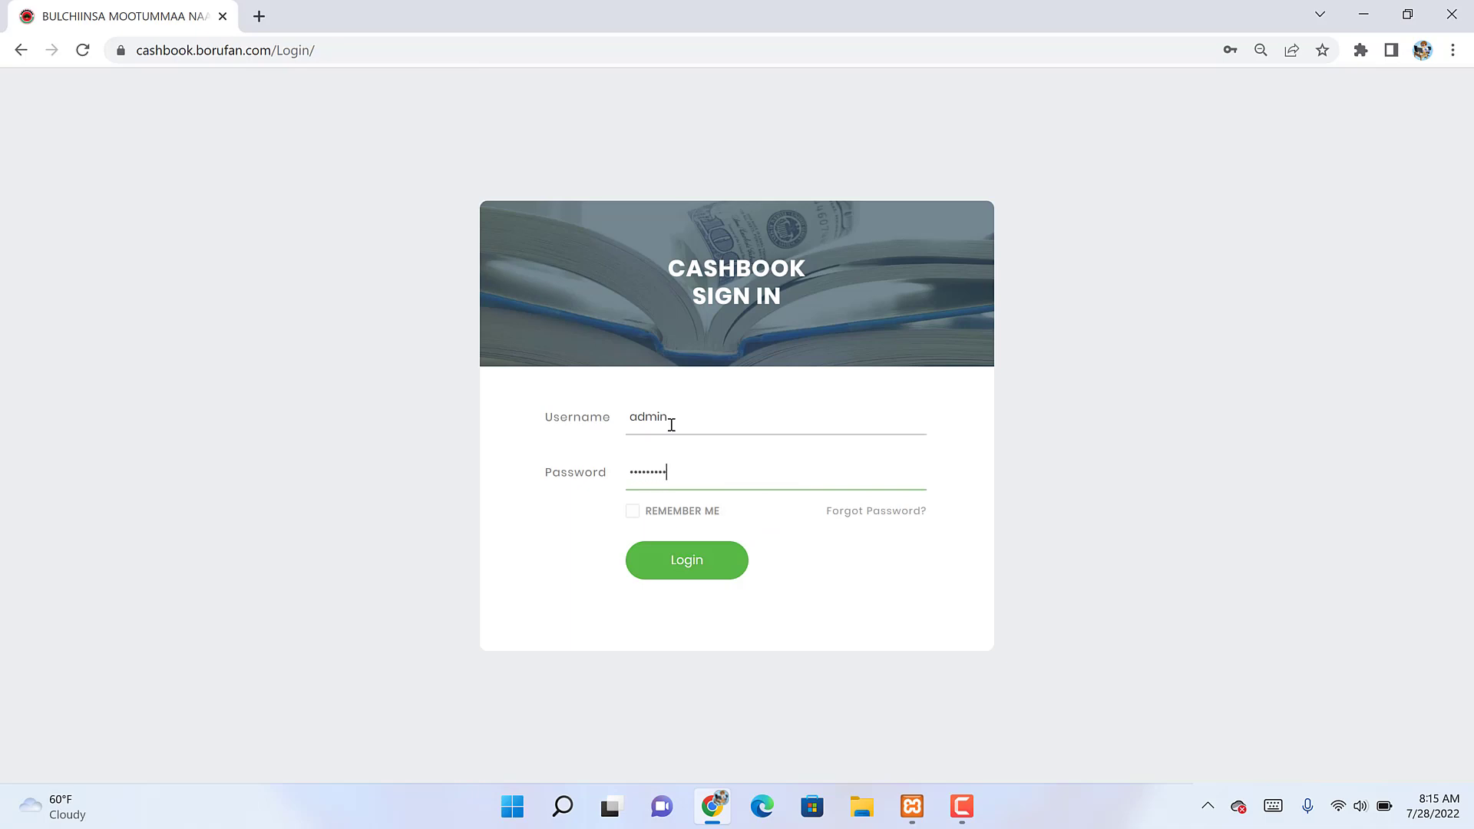
key("Return")
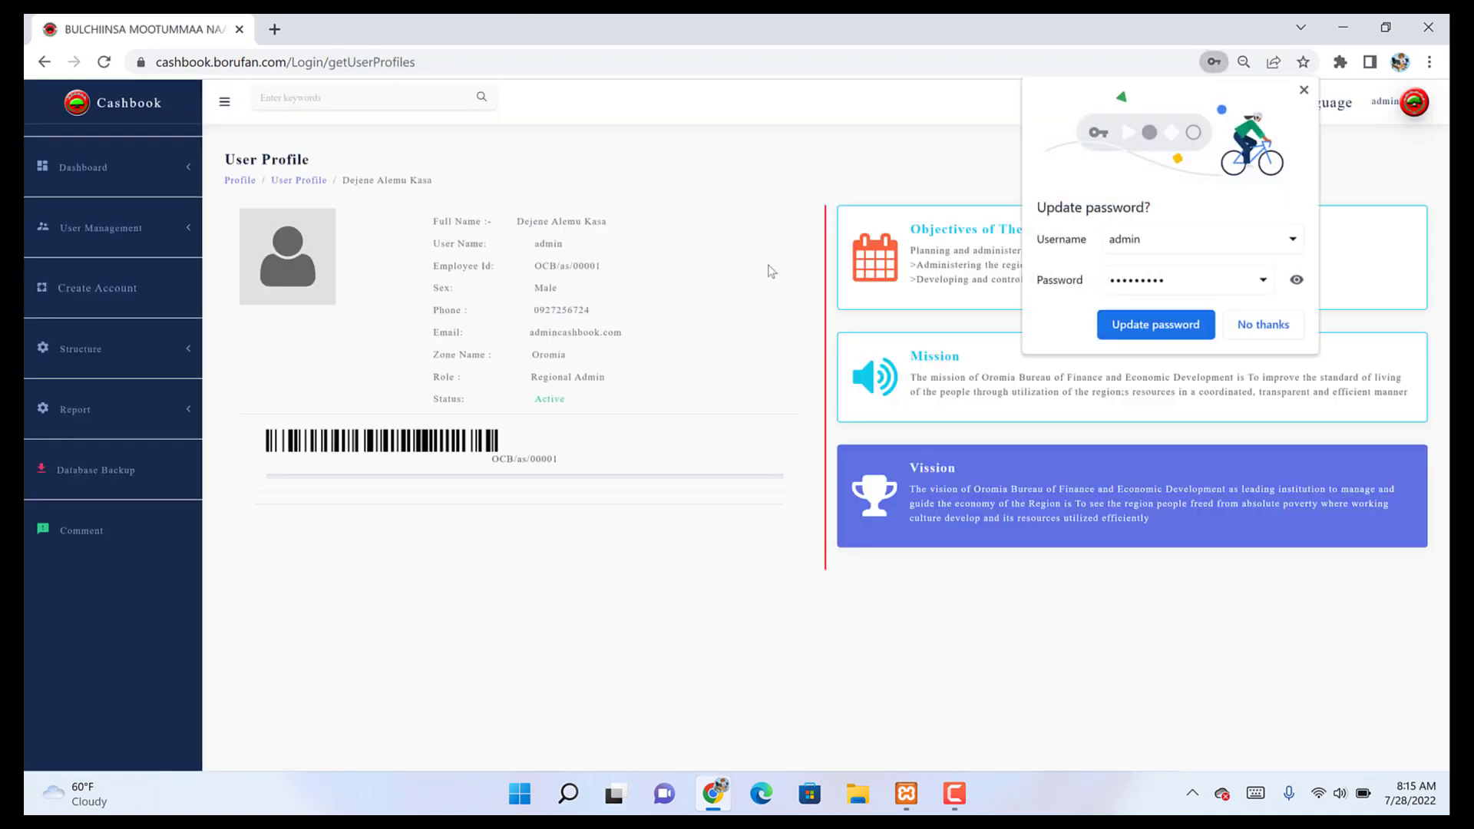
Step: Dismiss Chrome's password prompt, check the language list unchanged, and open the admin's Setting page
left_click(1267, 323)
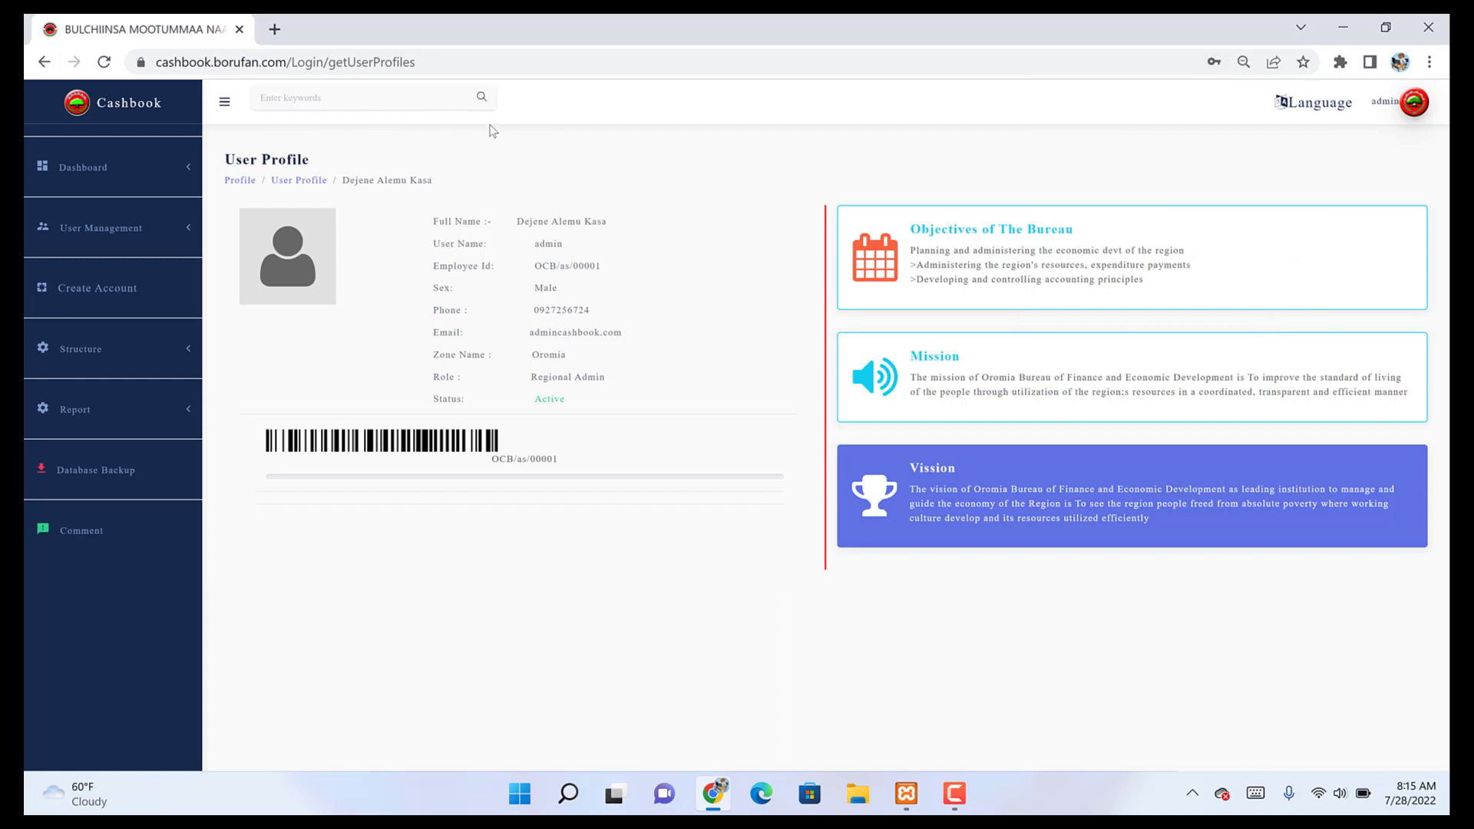
left_click(1299, 107)
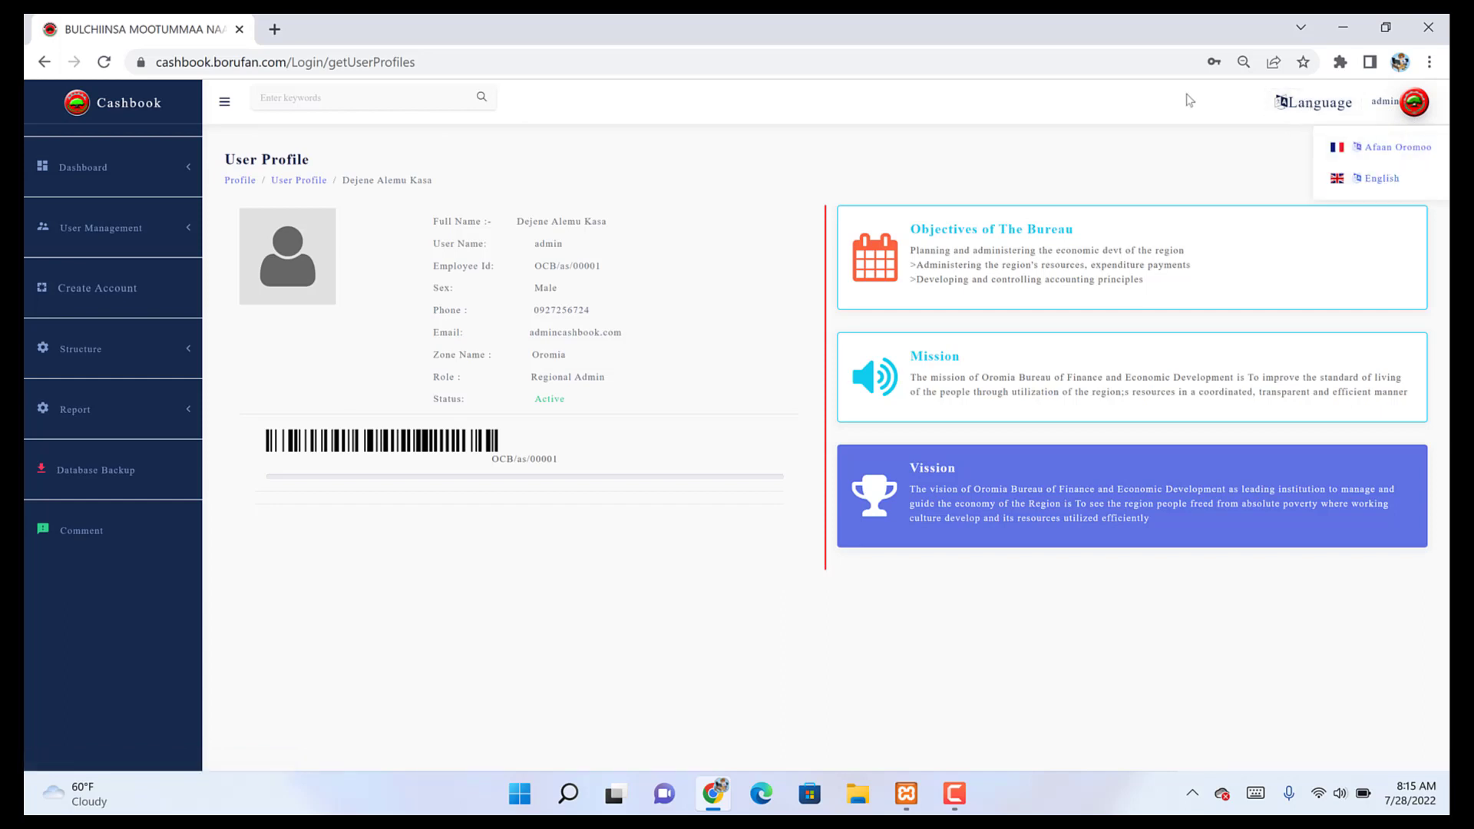
left_click(1207, 159)
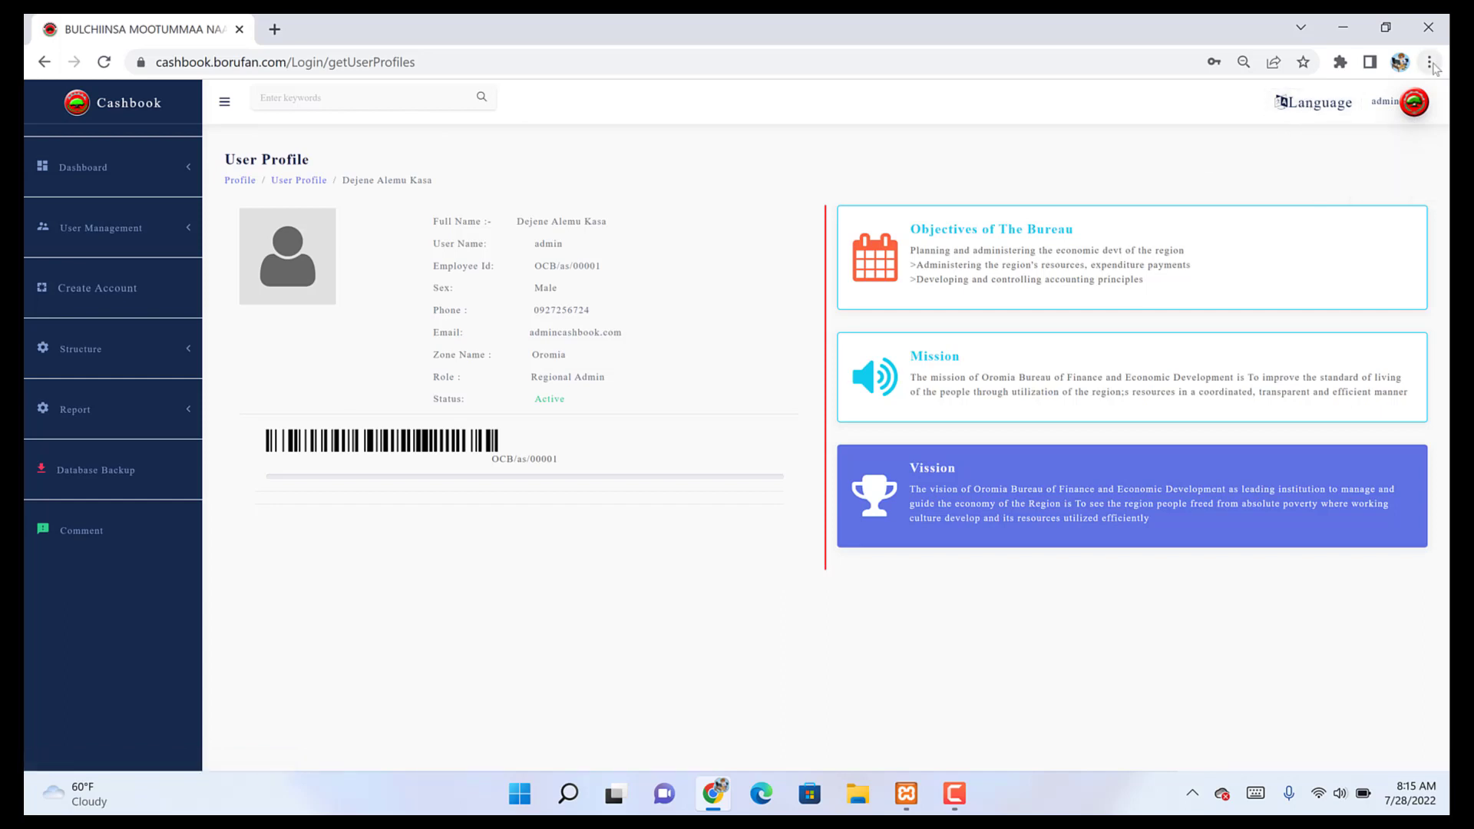
left_click(1374, 112)
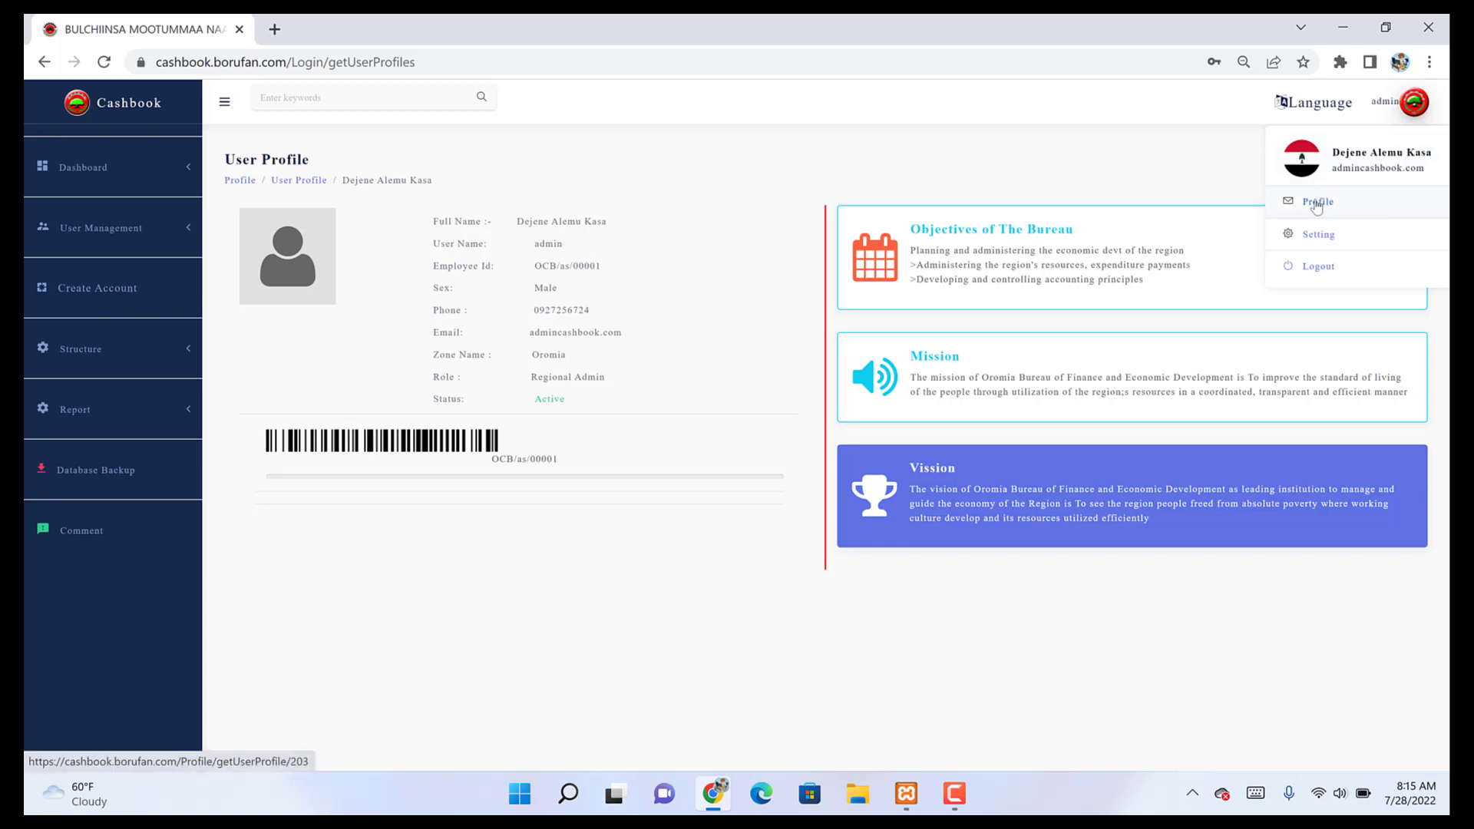
left_click(1318, 241)
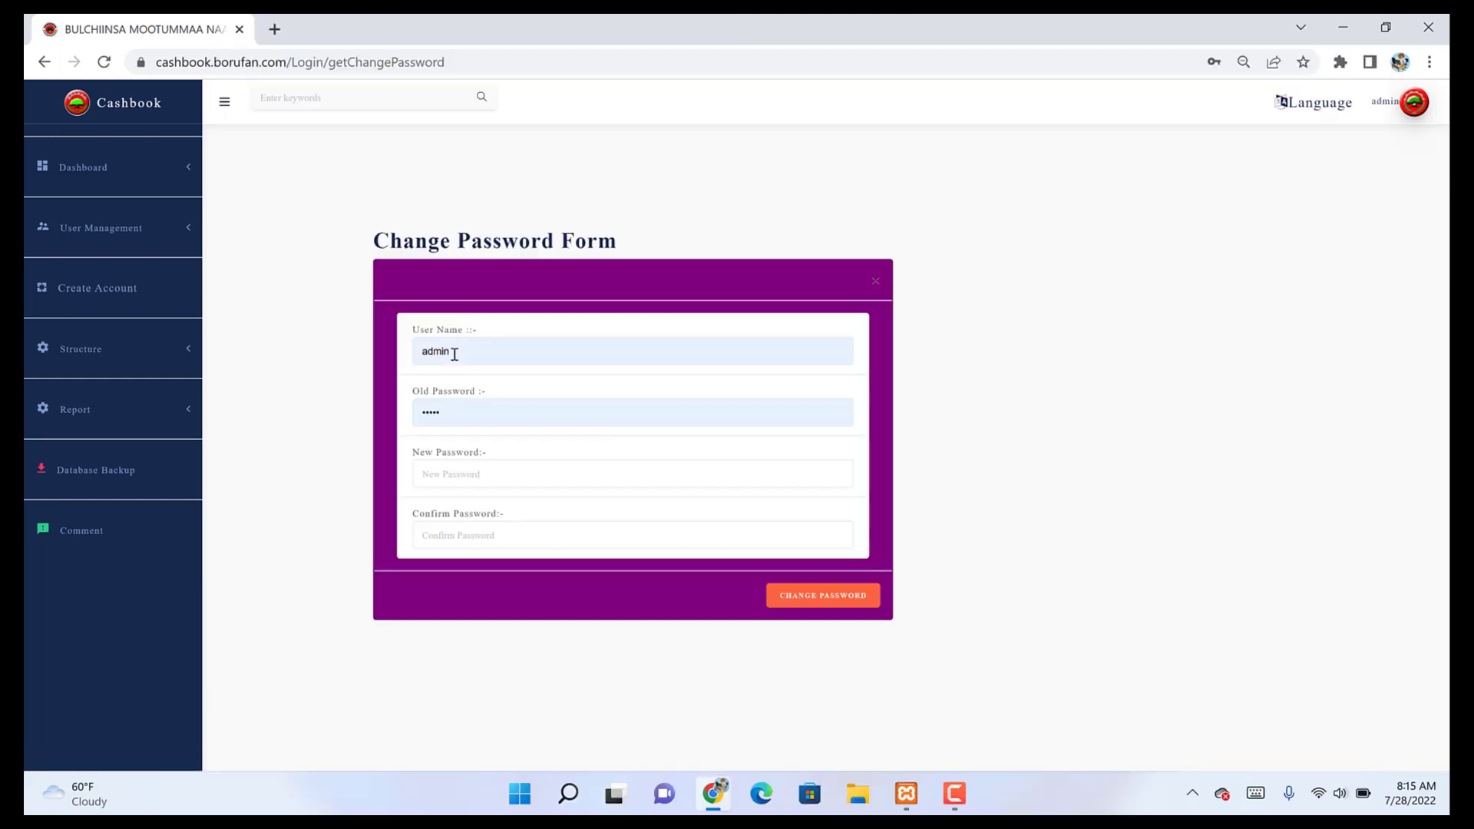
Step: Step through the Change Password fields without saving, then return to the How to use Cms dashboard
left_click(456, 350)
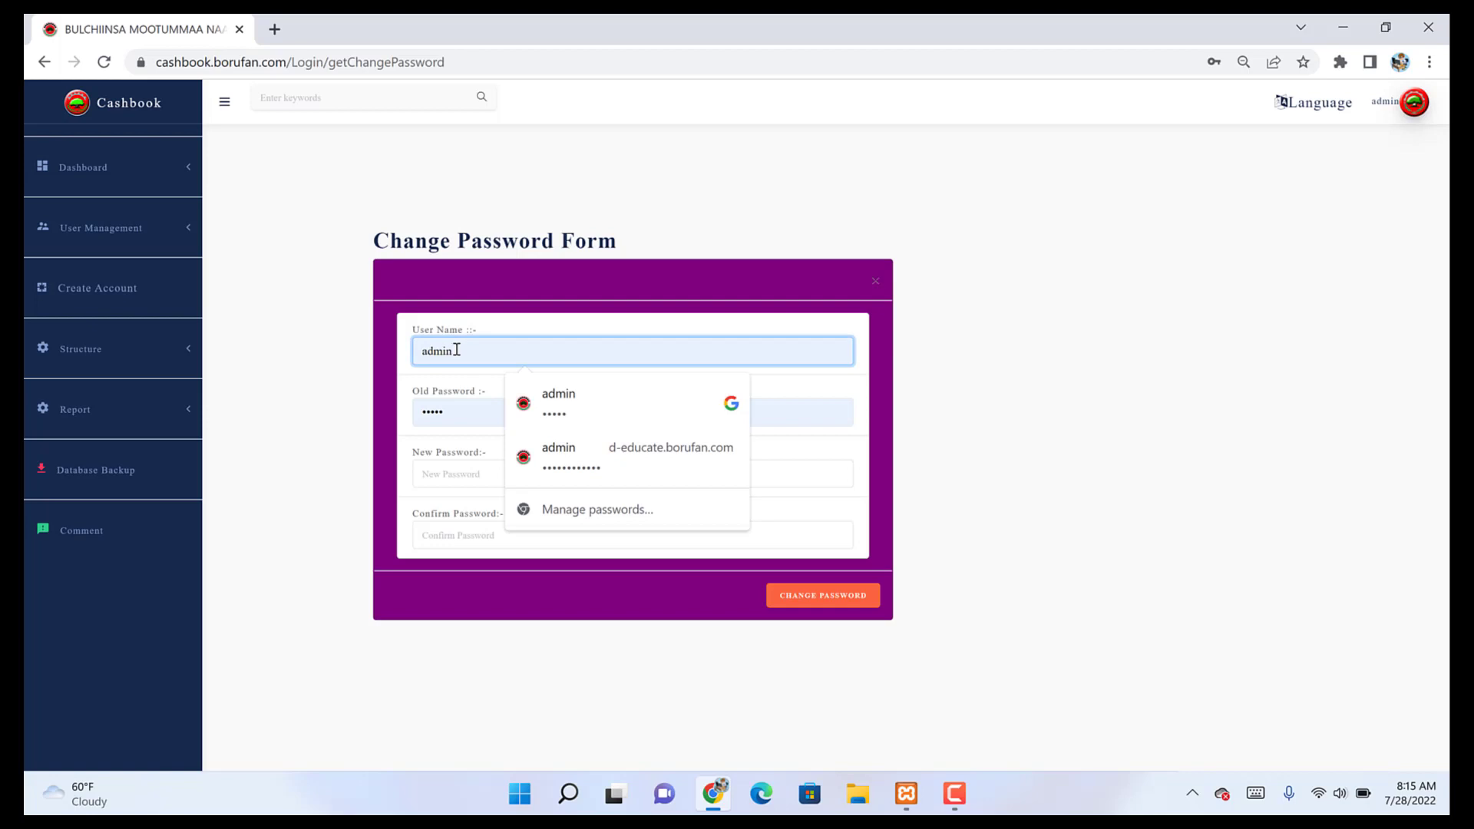
left_click(433, 417)
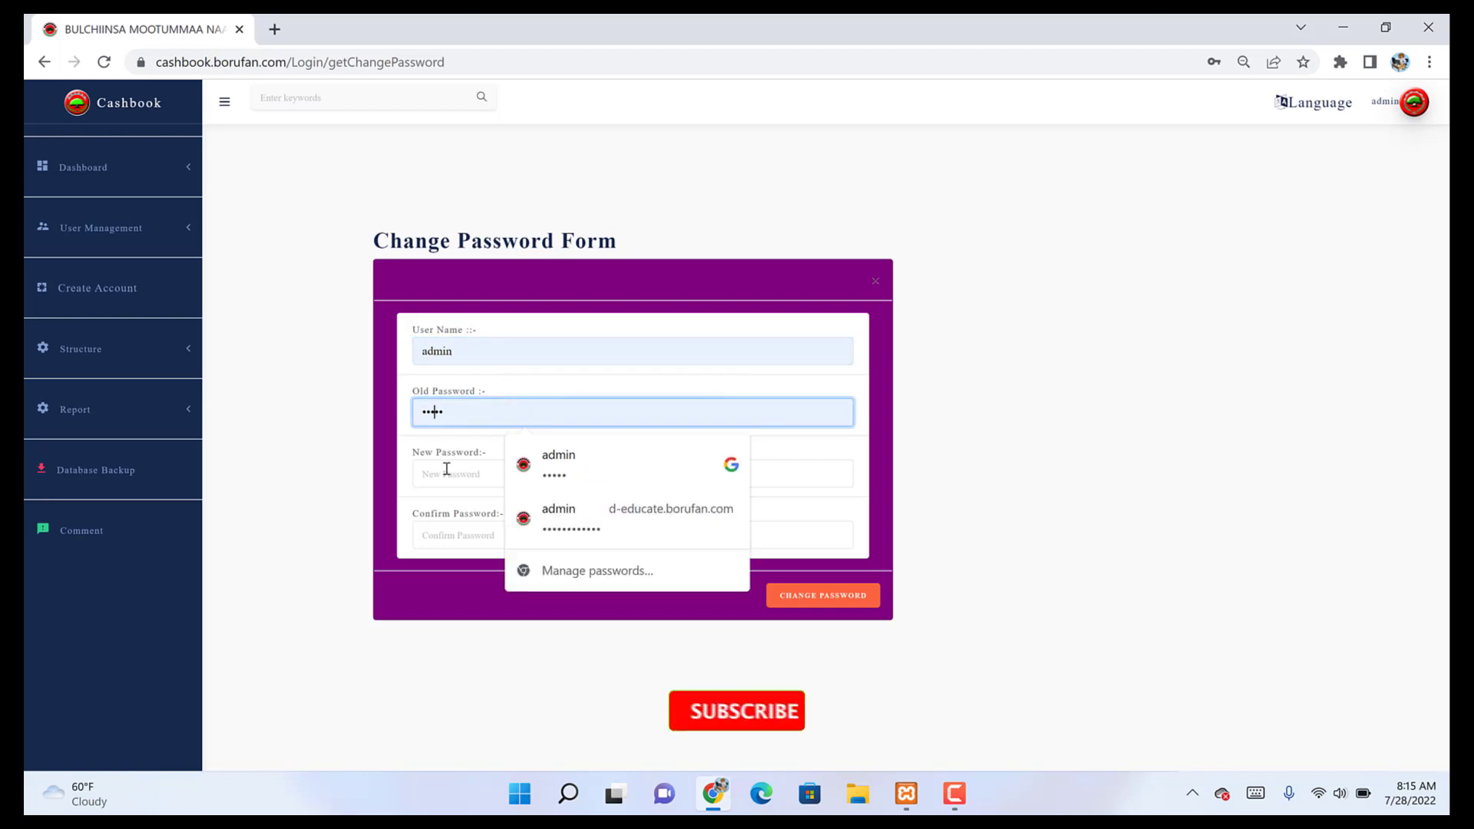
left_click(448, 474)
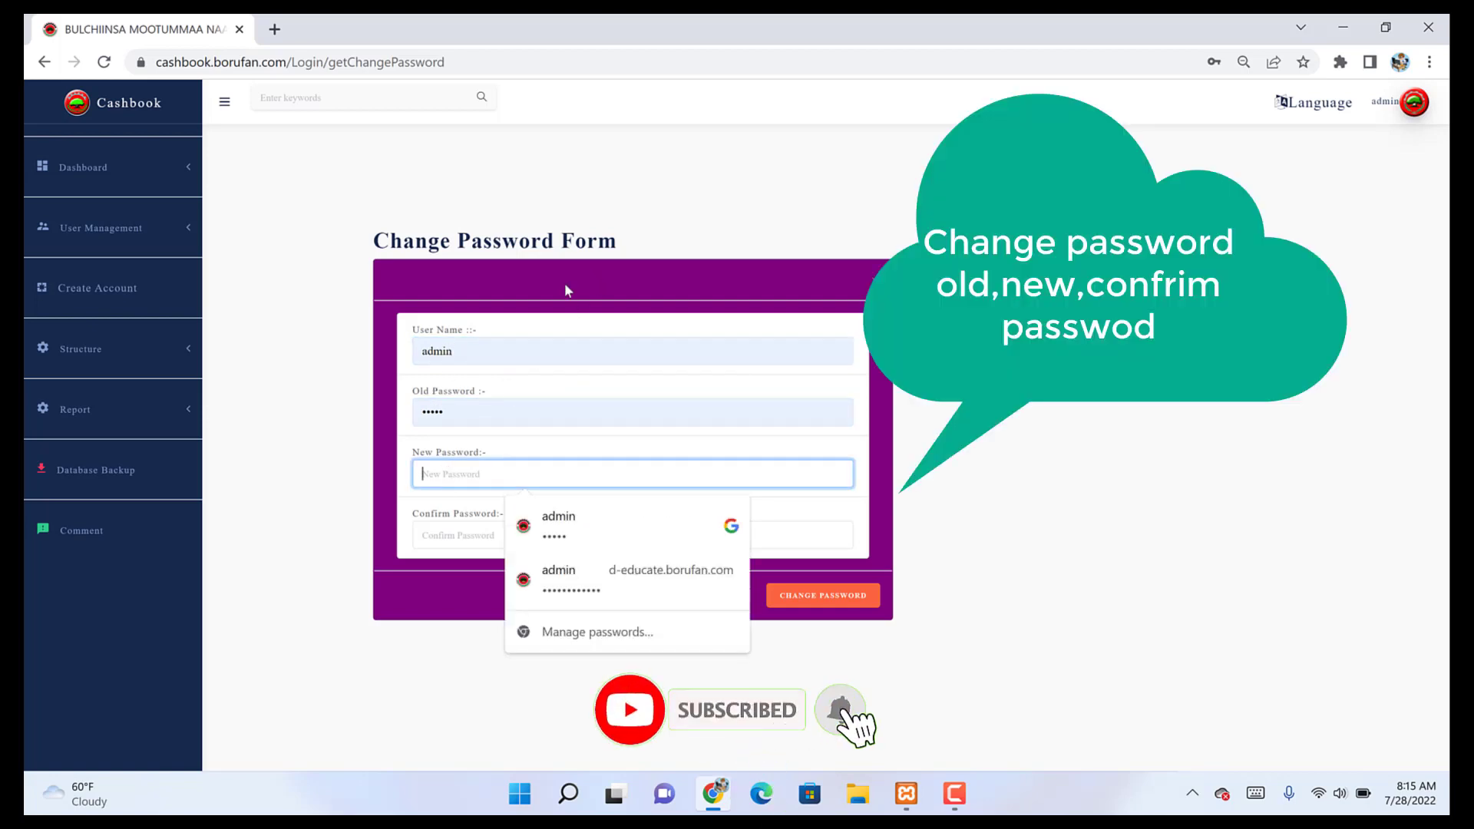
left_click(477, 351)
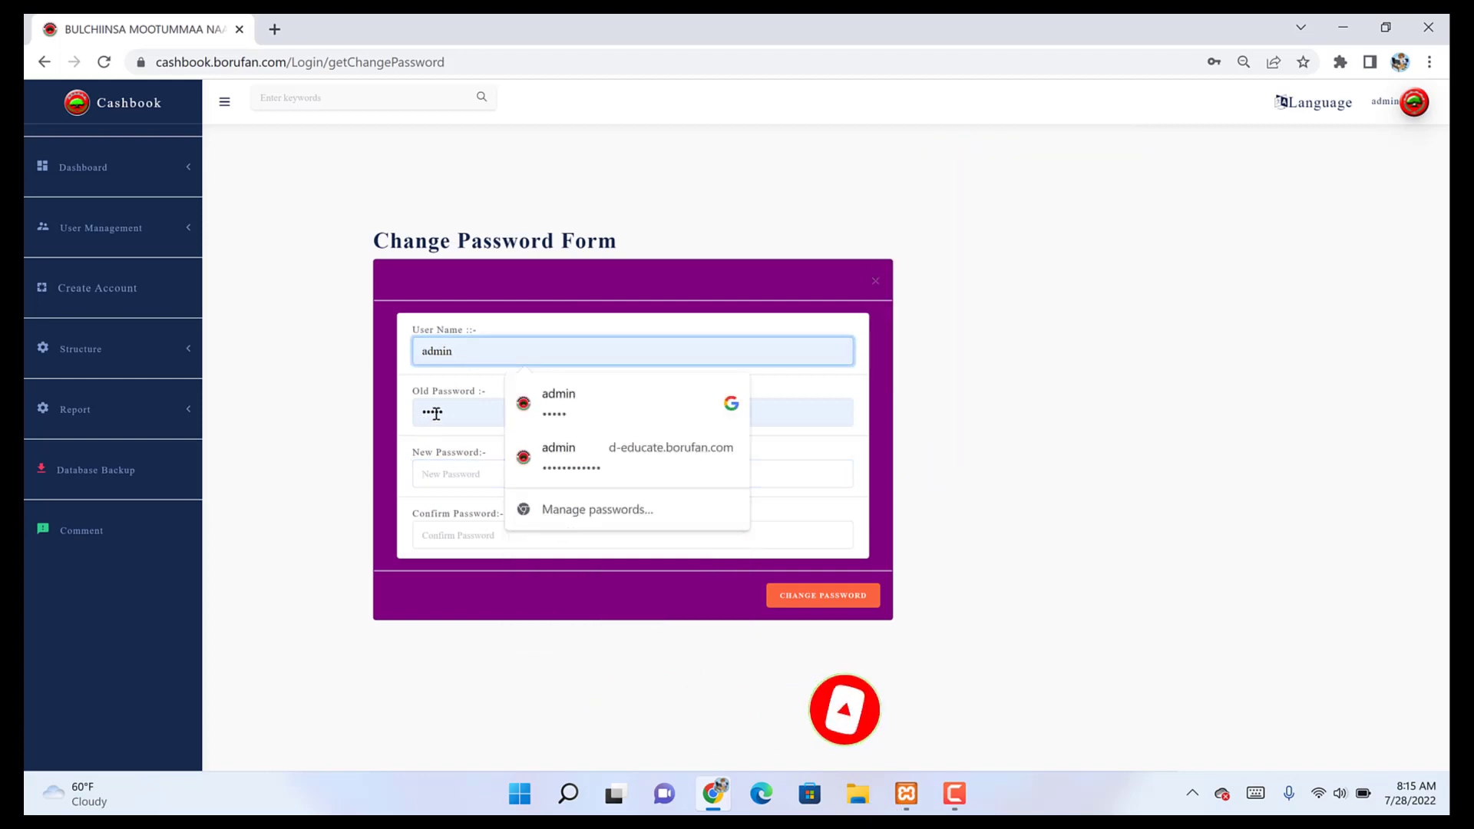
double_click(436, 415)
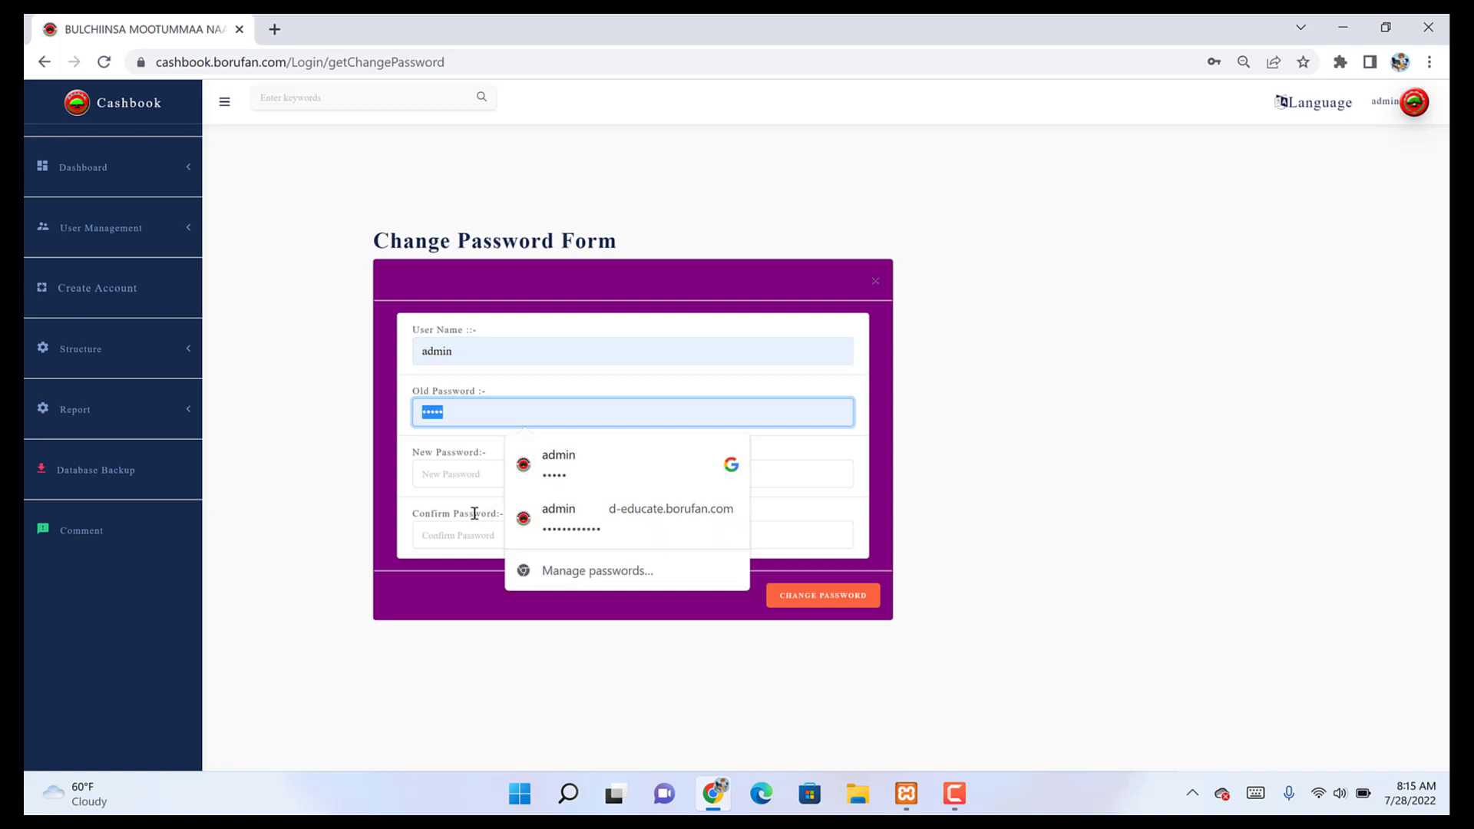
left_click(440, 475)
left_click(441, 537)
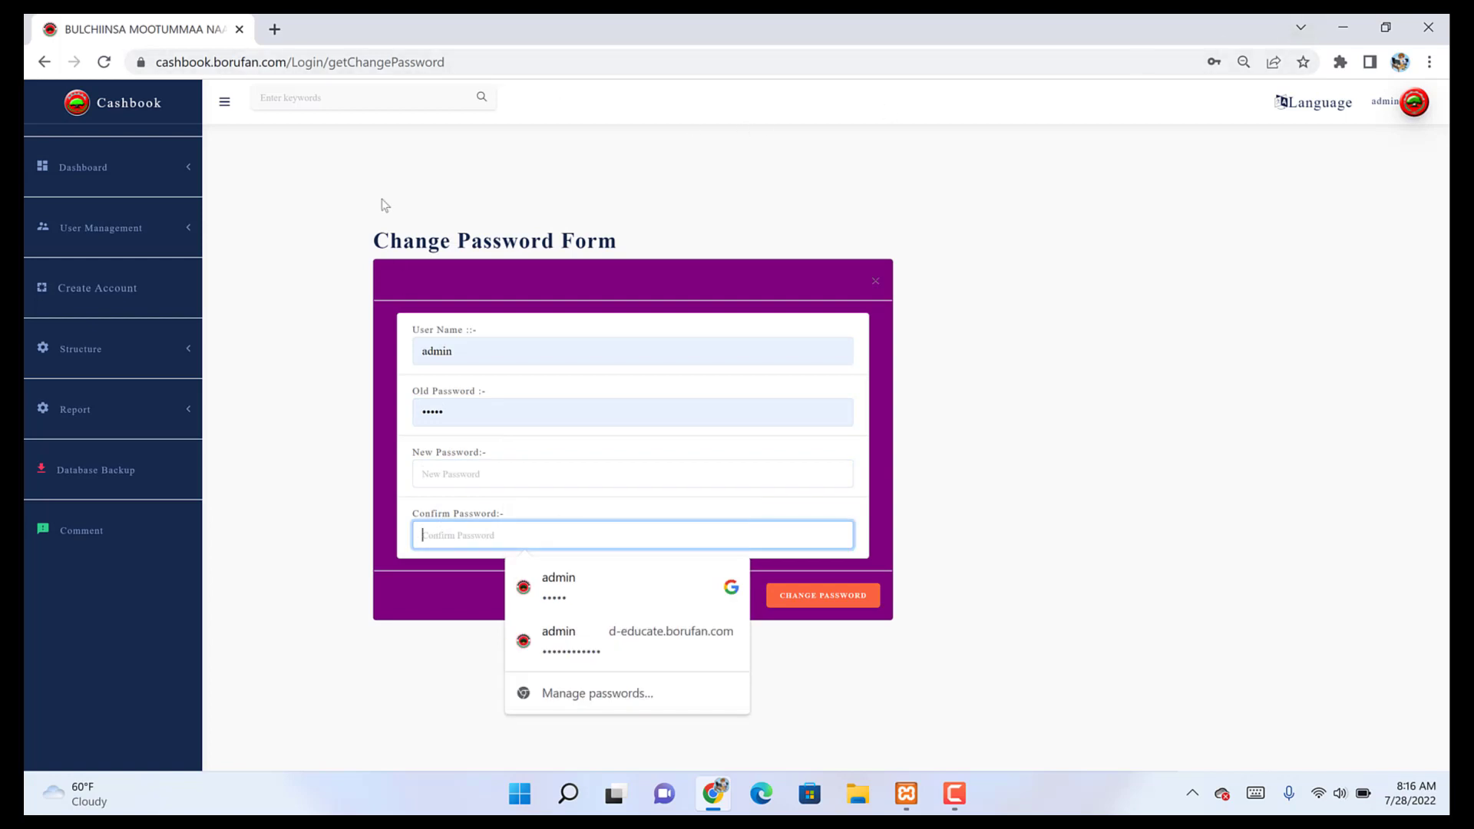
left_click(129, 181)
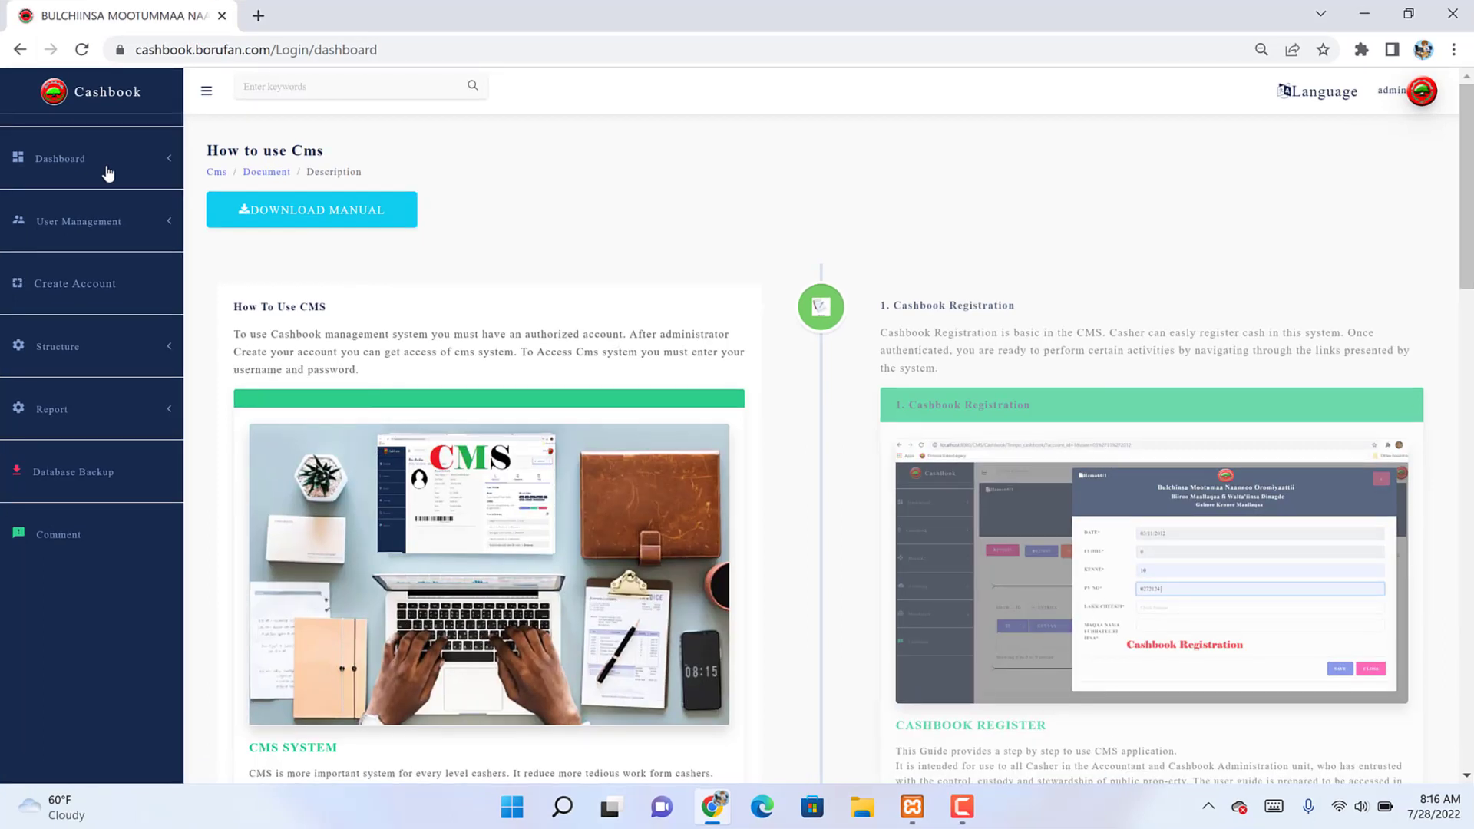
Step: Restore and re-maximize the browser, then open the cms_manual.pdf user manual via DOWNLOAD MANUAL
key("super+Down")
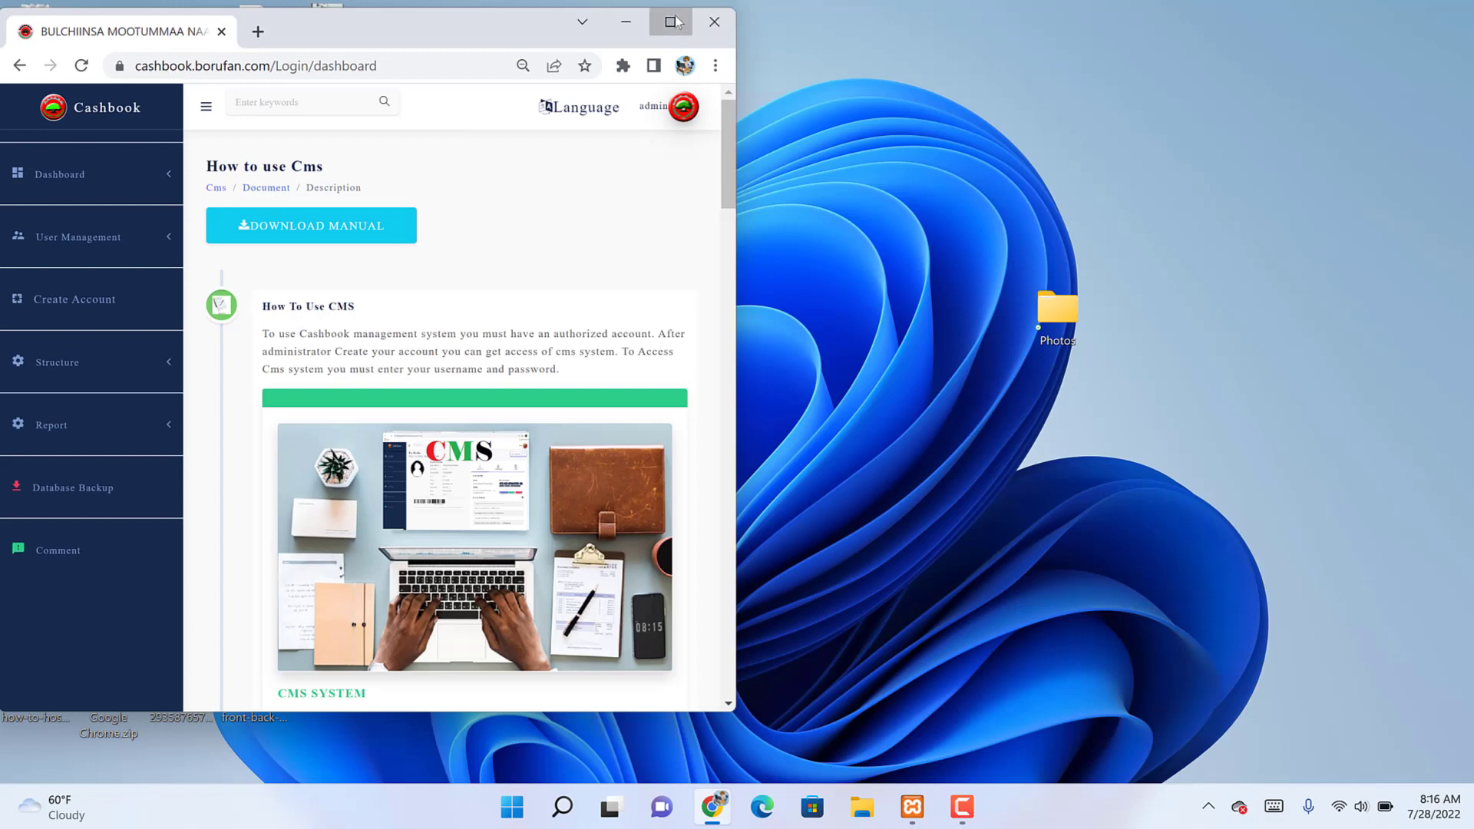
left_click(671, 20)
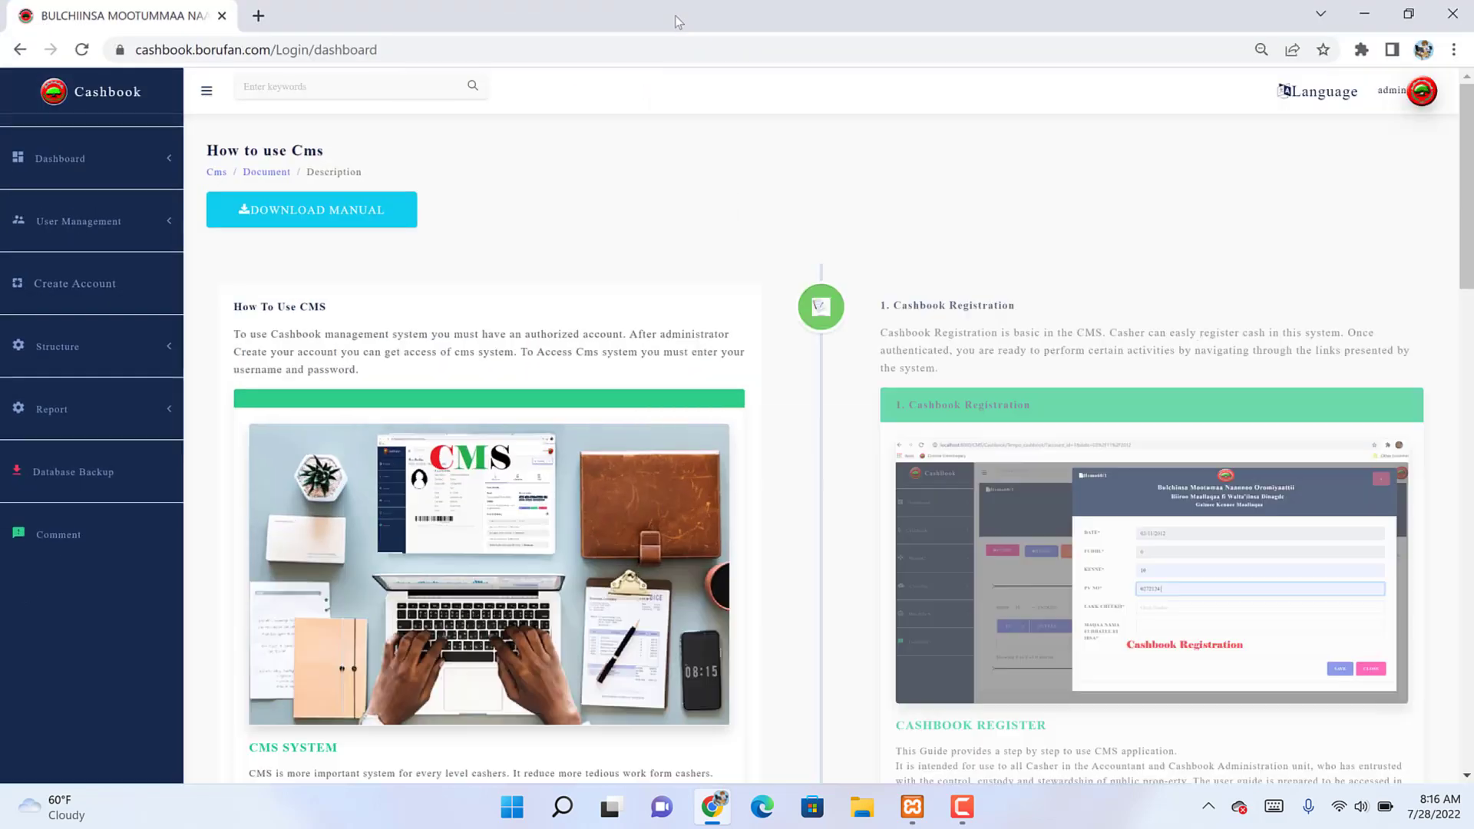
left_click(314, 219)
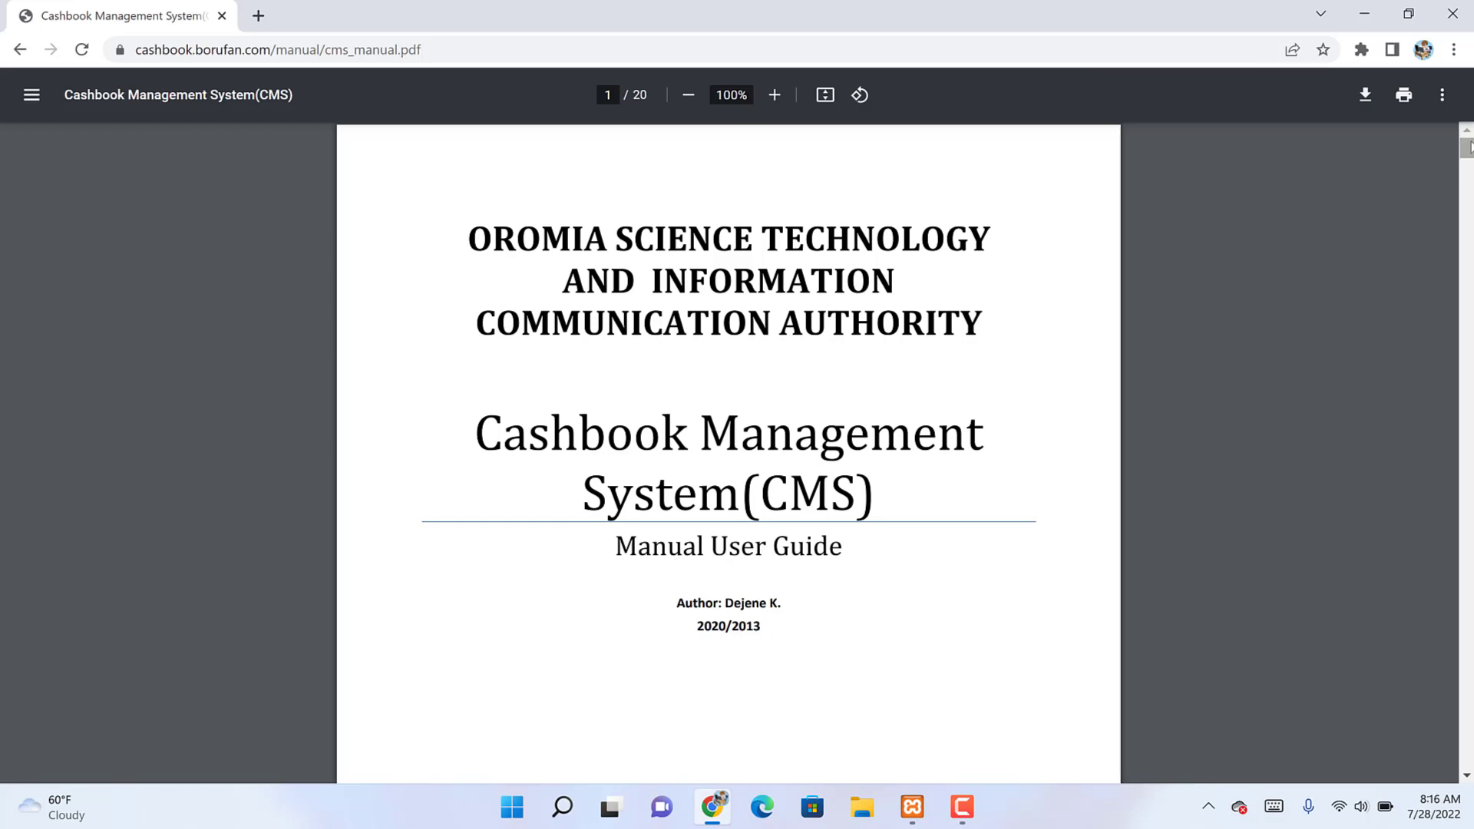
Step: Page through the cms_manual.pdf pages, then go back to the How to use Cms page
scroll(728, 453, "down", 20)
scroll(728, 453, "down", 20)
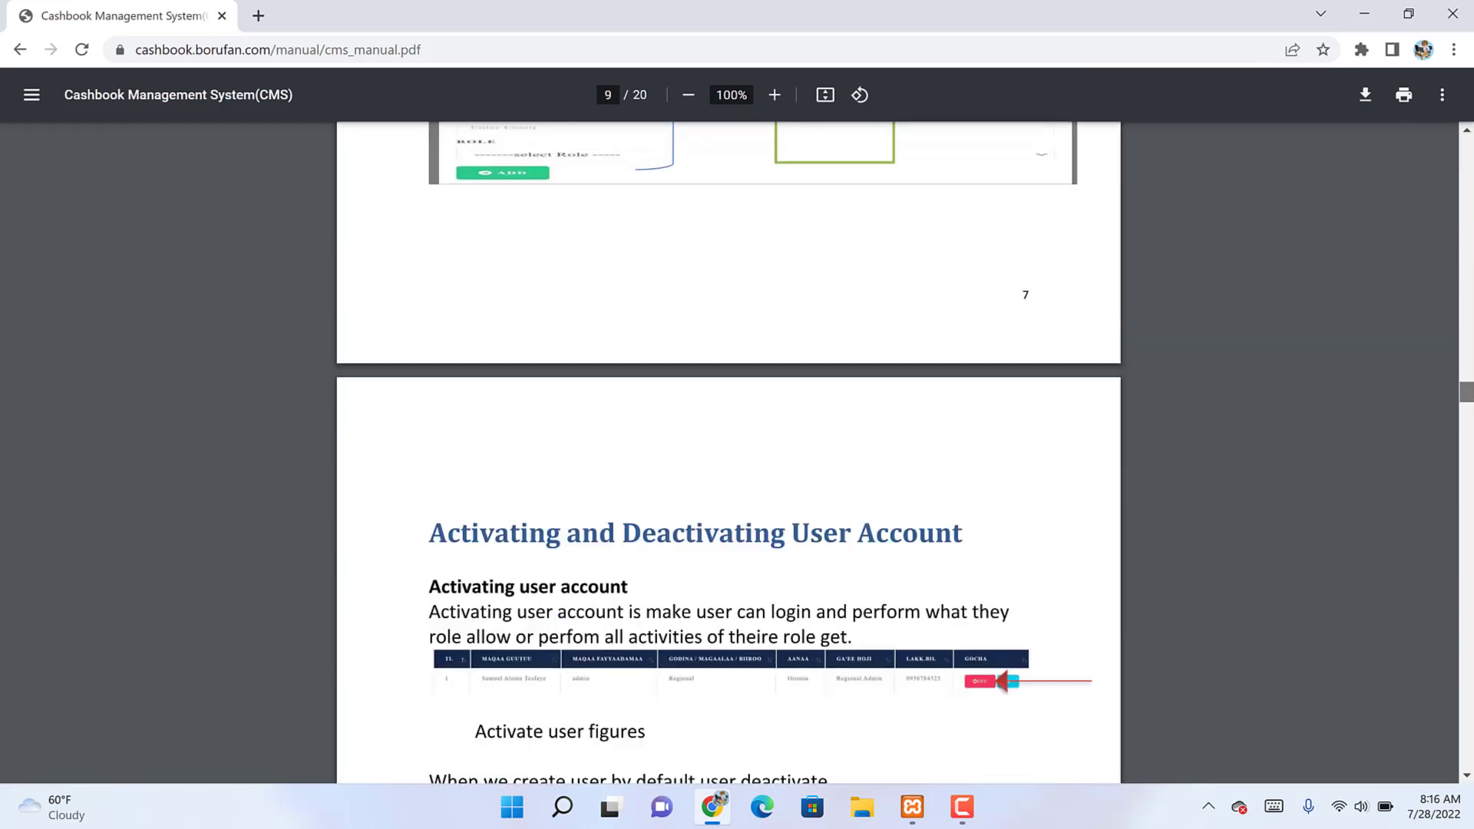
scroll(729, 453, "down", 20)
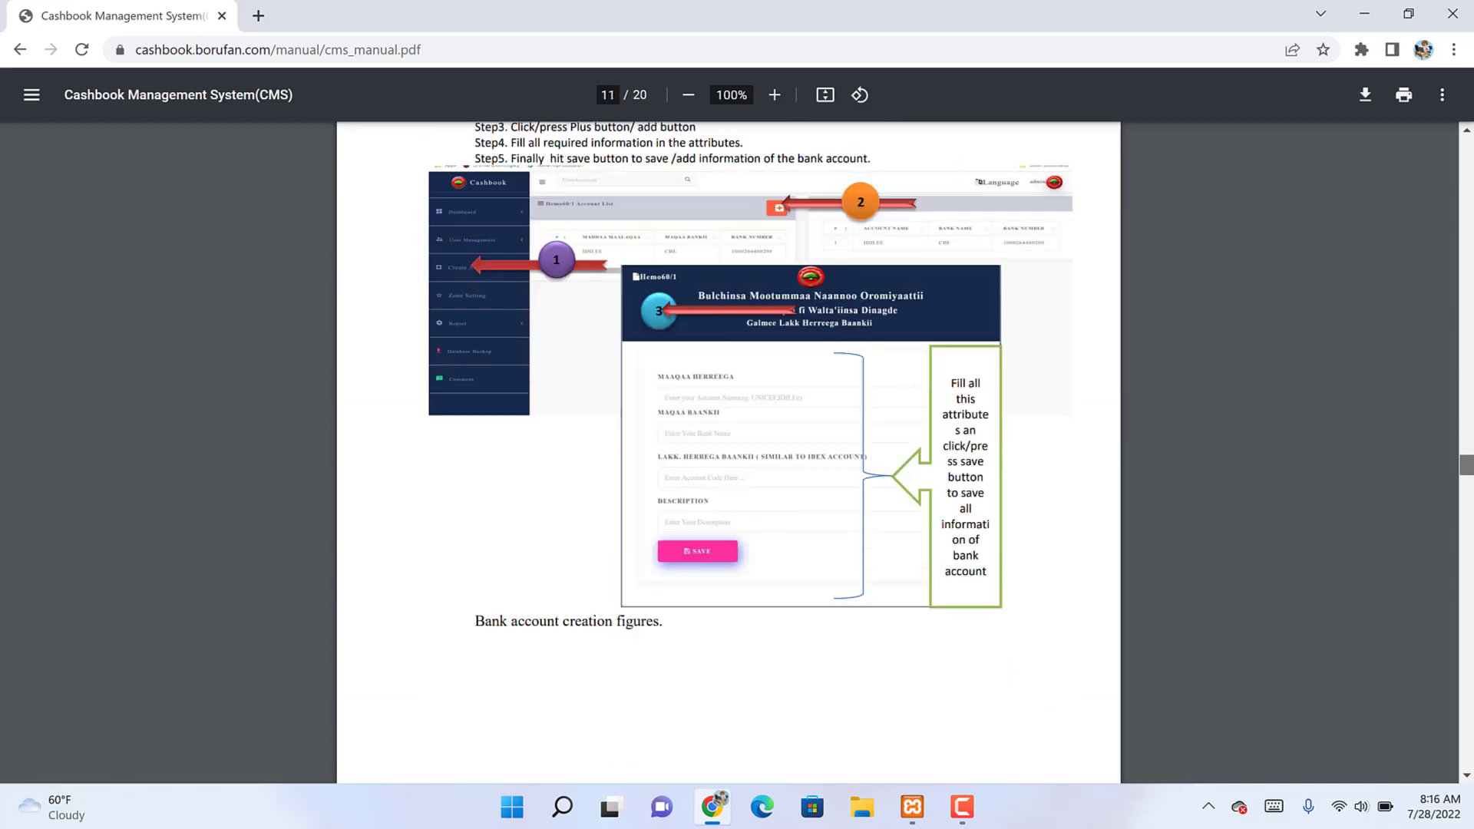
scroll(729, 453, "down", 10)
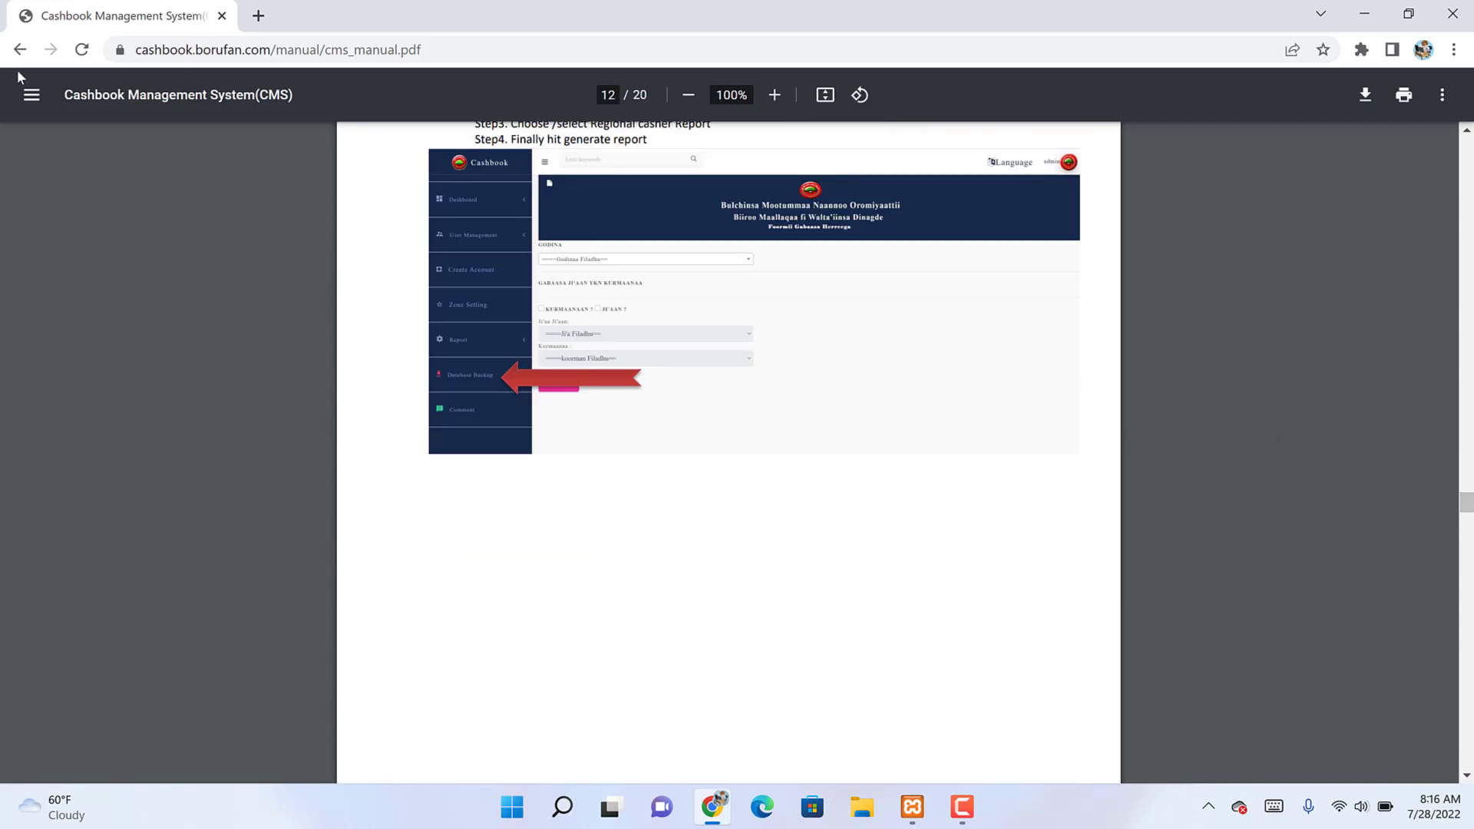
left_click(19, 49)
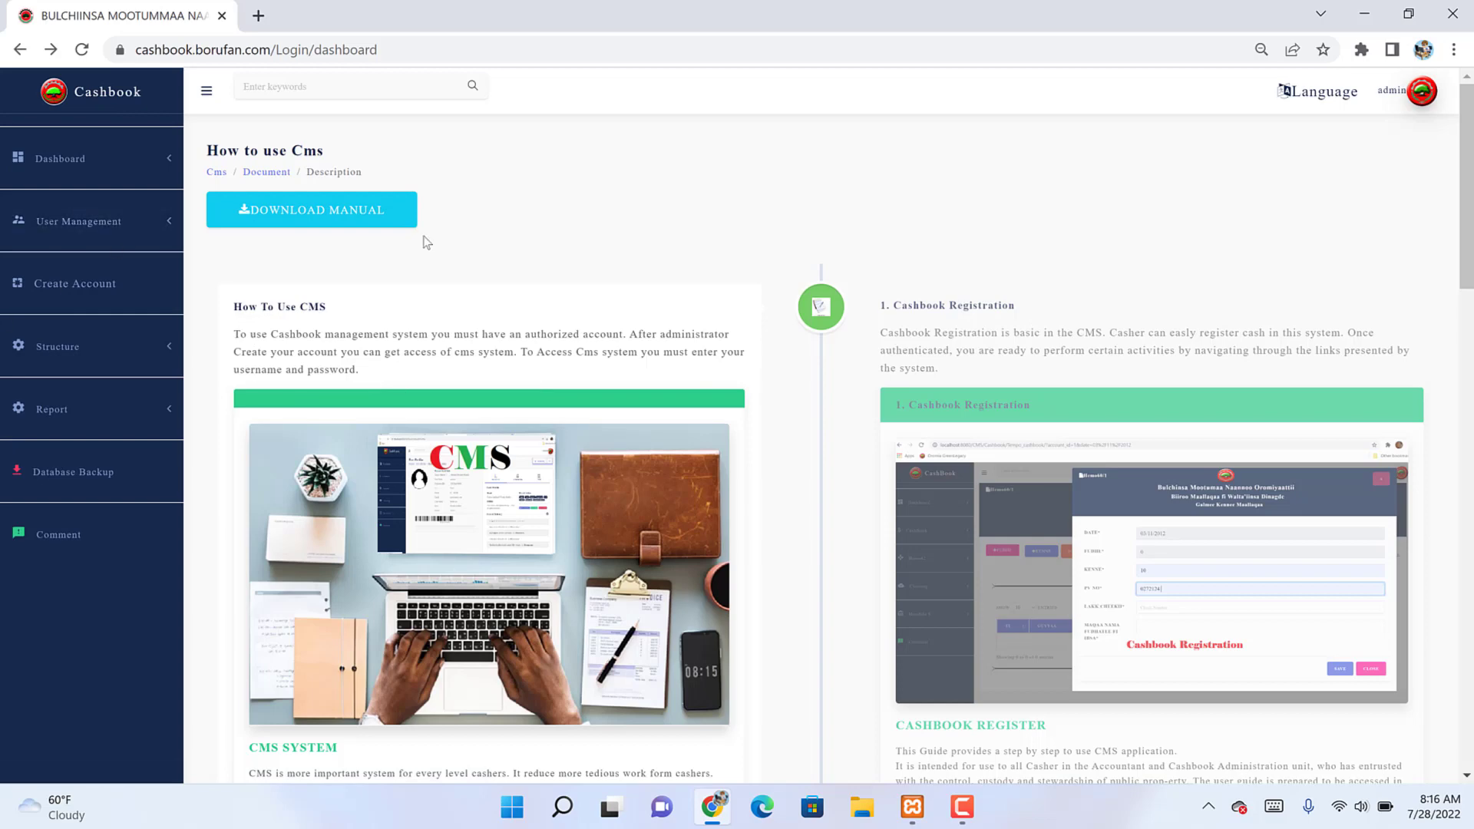
Step: Scroll through the How to use Cms guide, then expand User Management in the sidebar
scroll(829, 430, "down", 10)
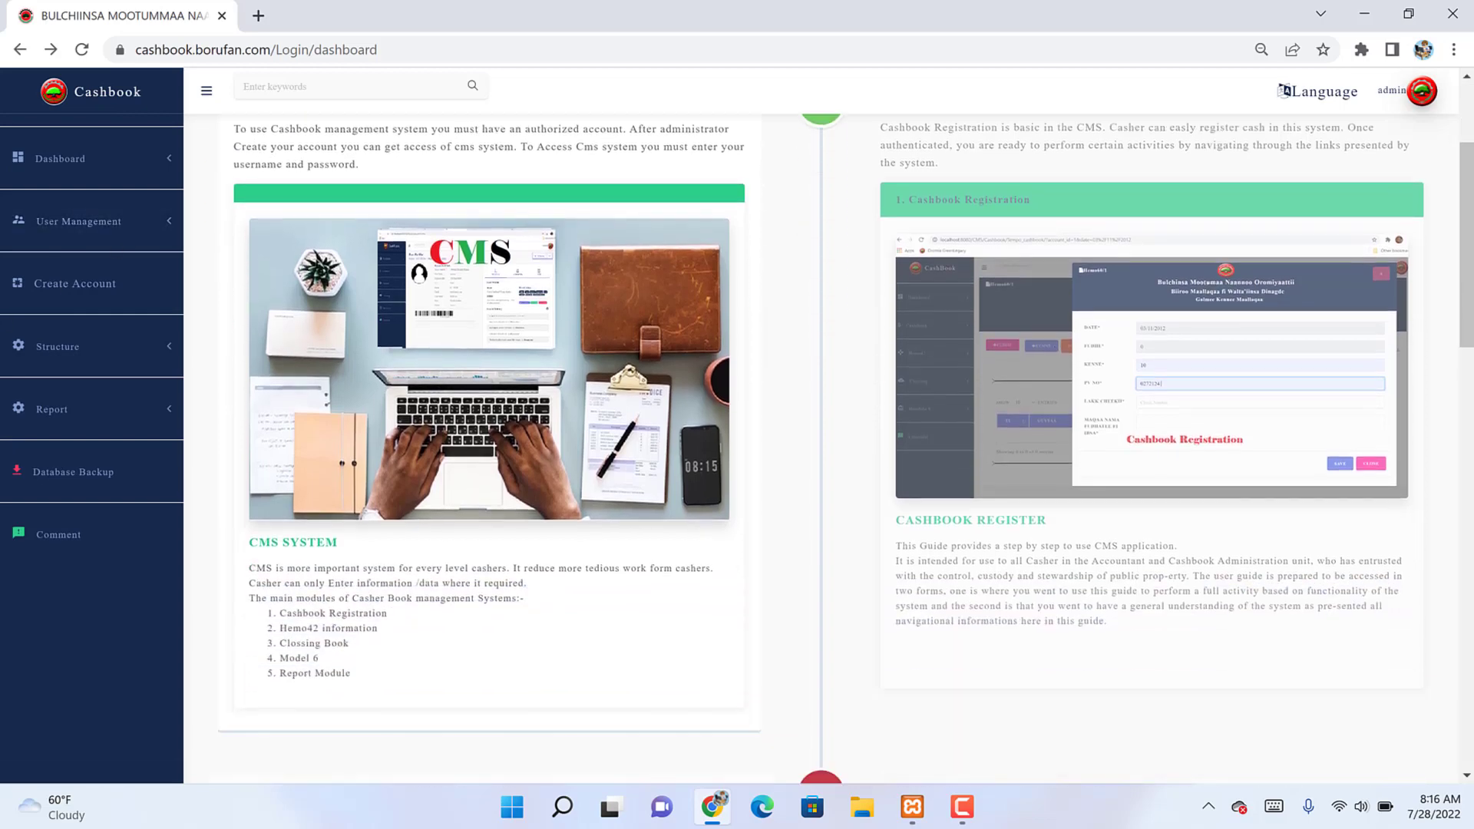
scroll(830, 430, "down", 4)
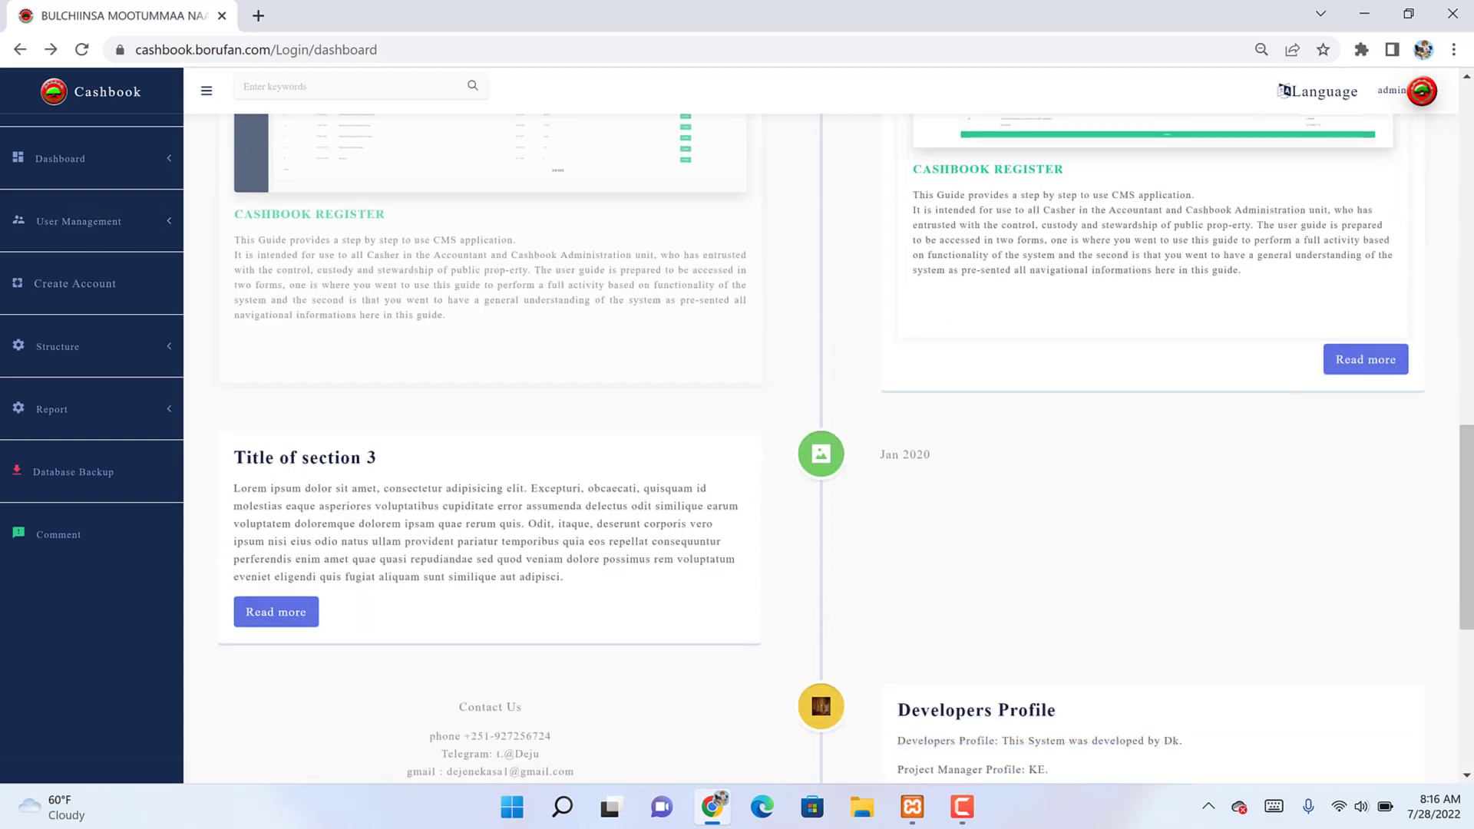
scroll(830, 430, "down", 1)
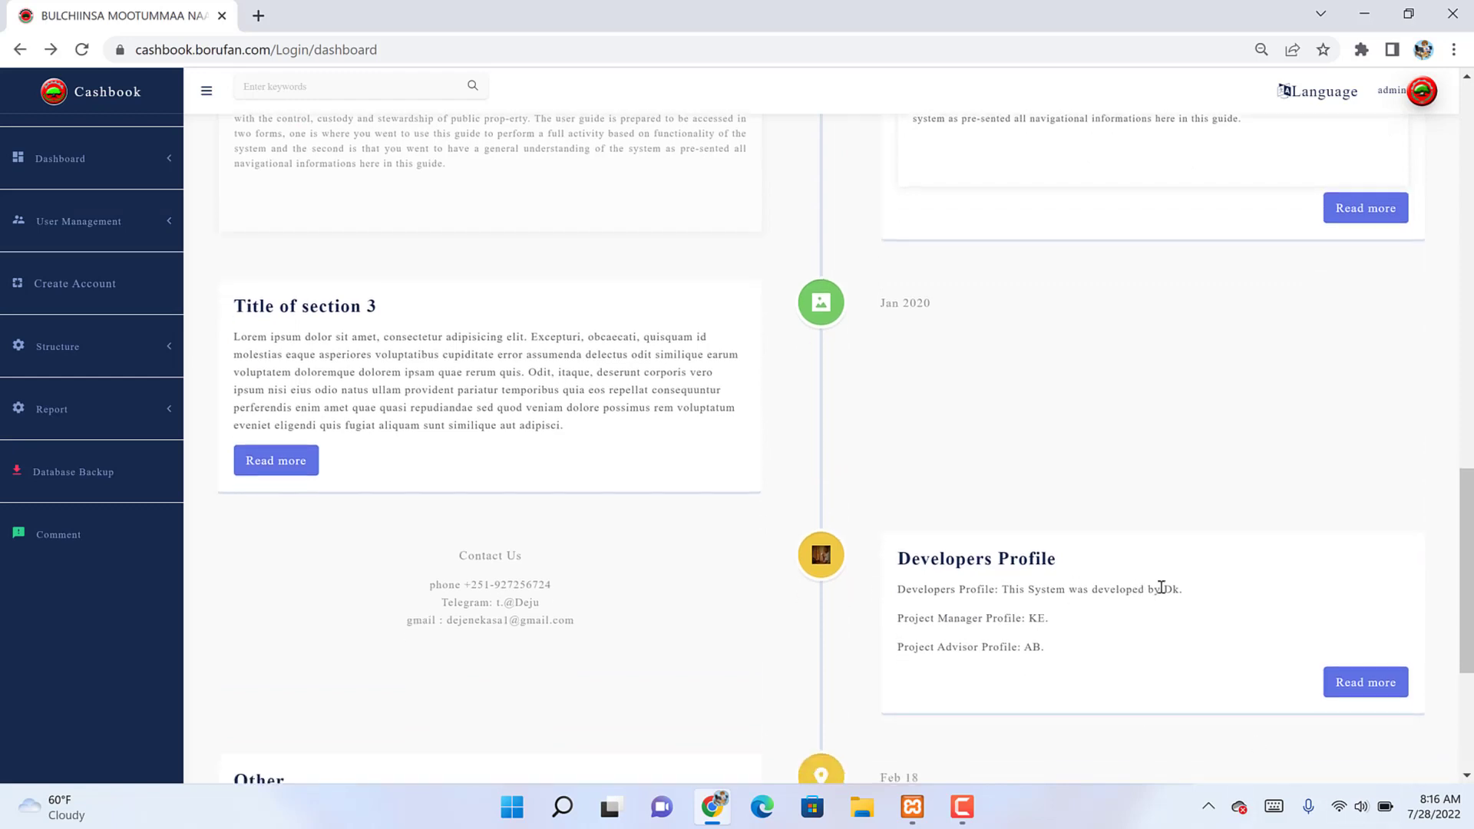
scroll(1162, 587, "down", 2)
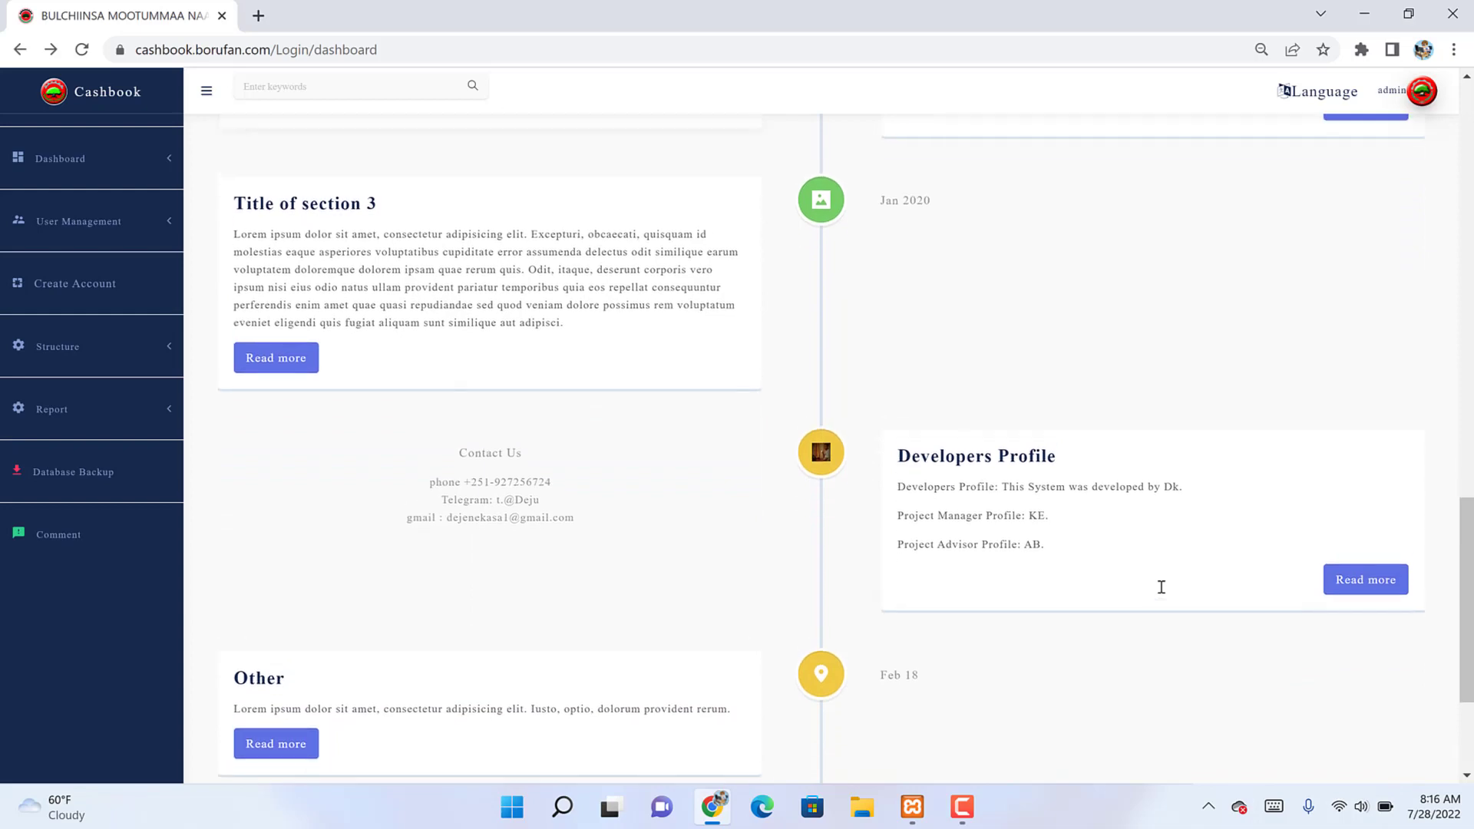
scroll(1162, 588, "up", 1)
scroll(1162, 588, "up", 10)
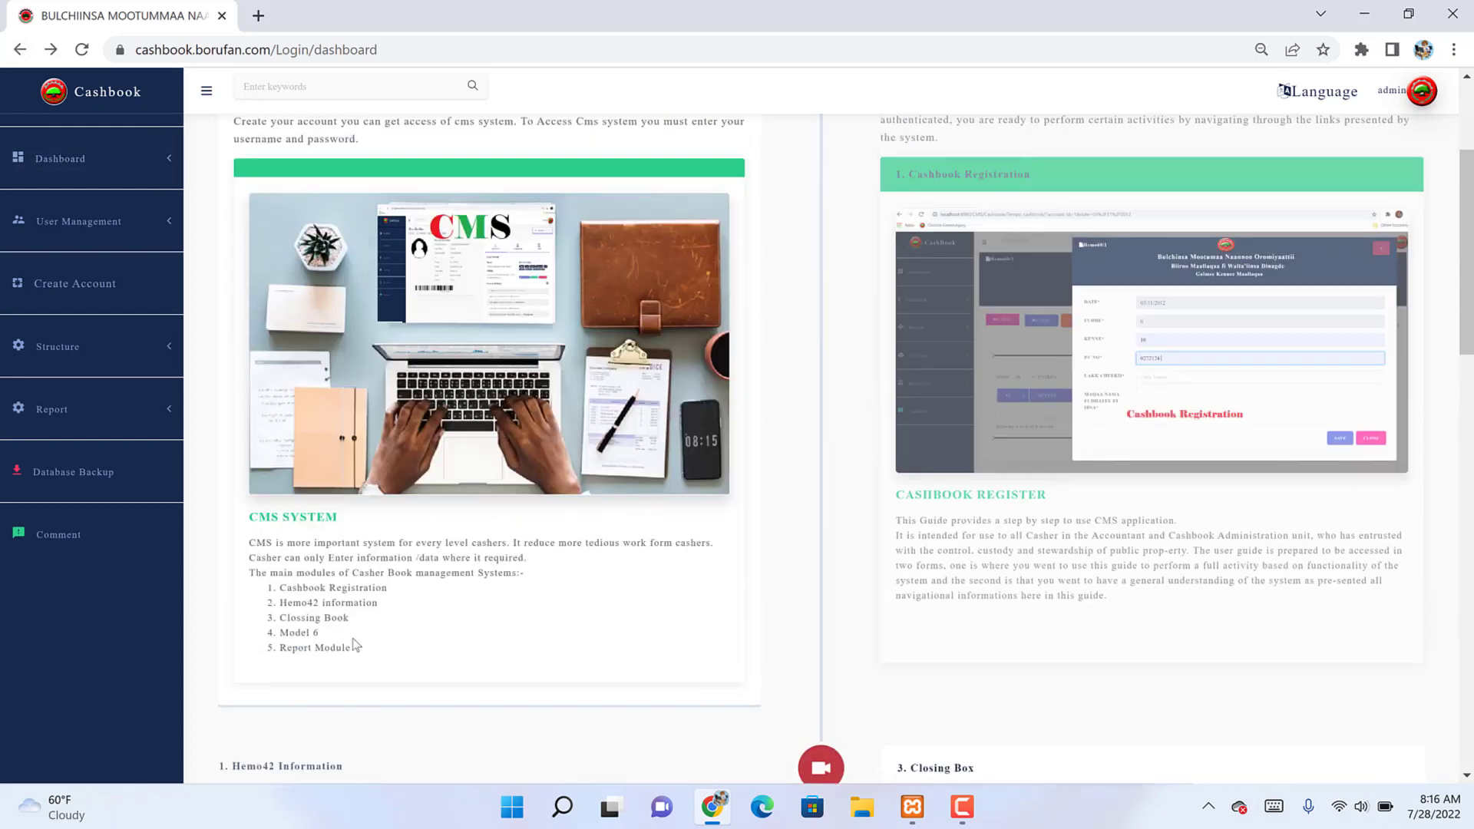
scroll(352, 638, "down", 8)
scroll(353, 639, "down", 8)
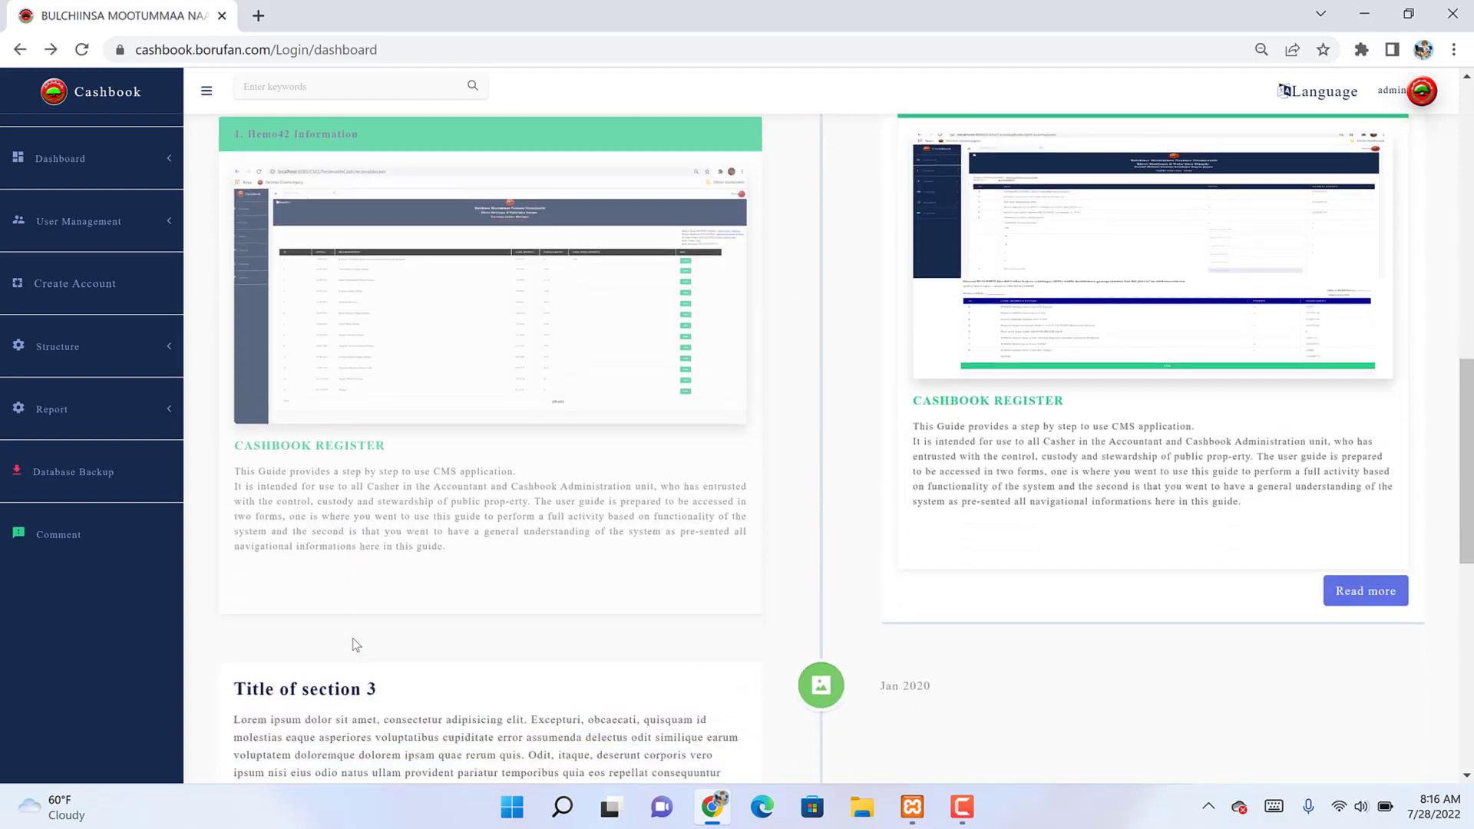
scroll(353, 644, "up", 15)
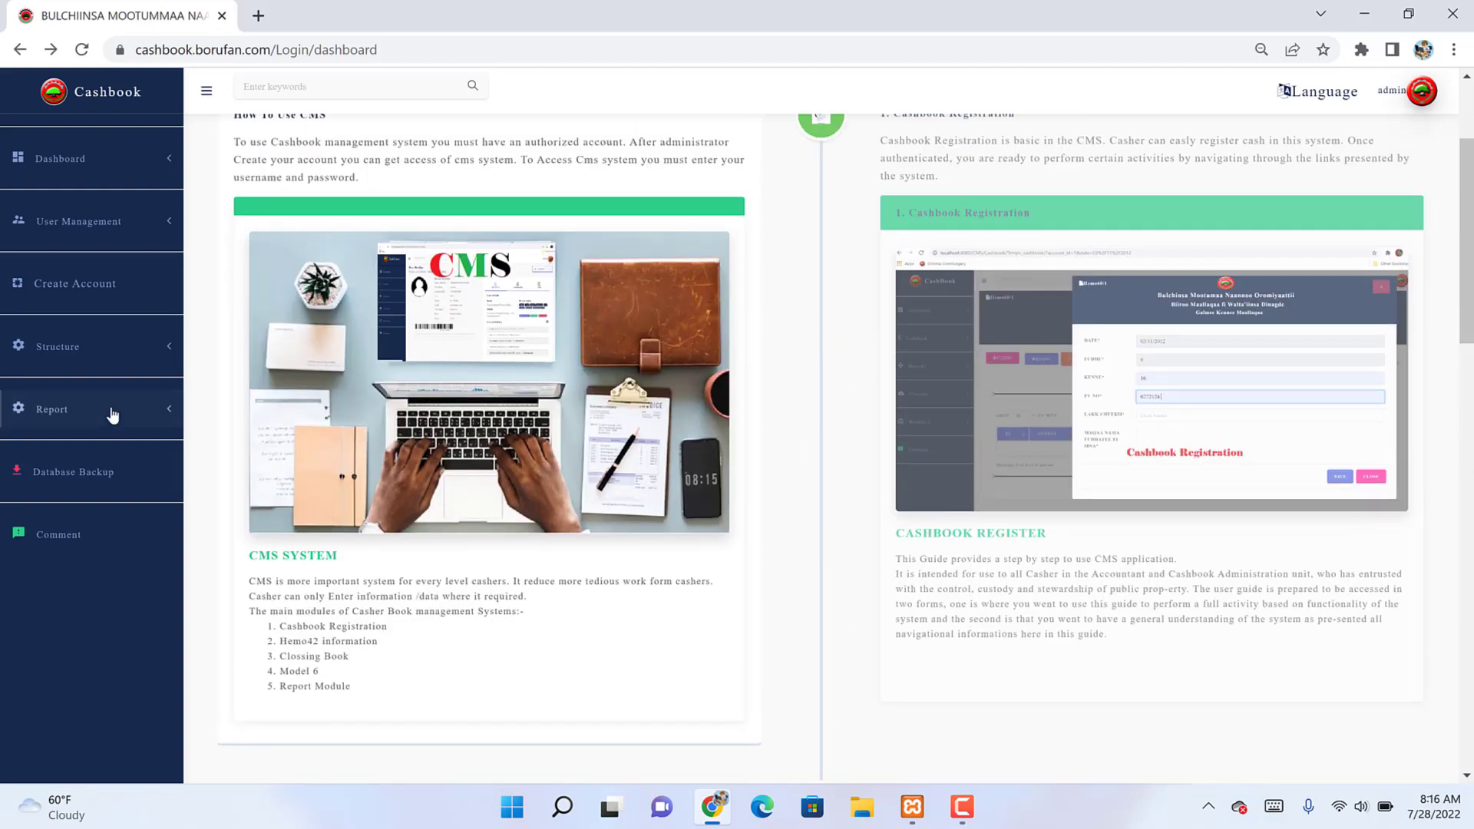
left_click(146, 230)
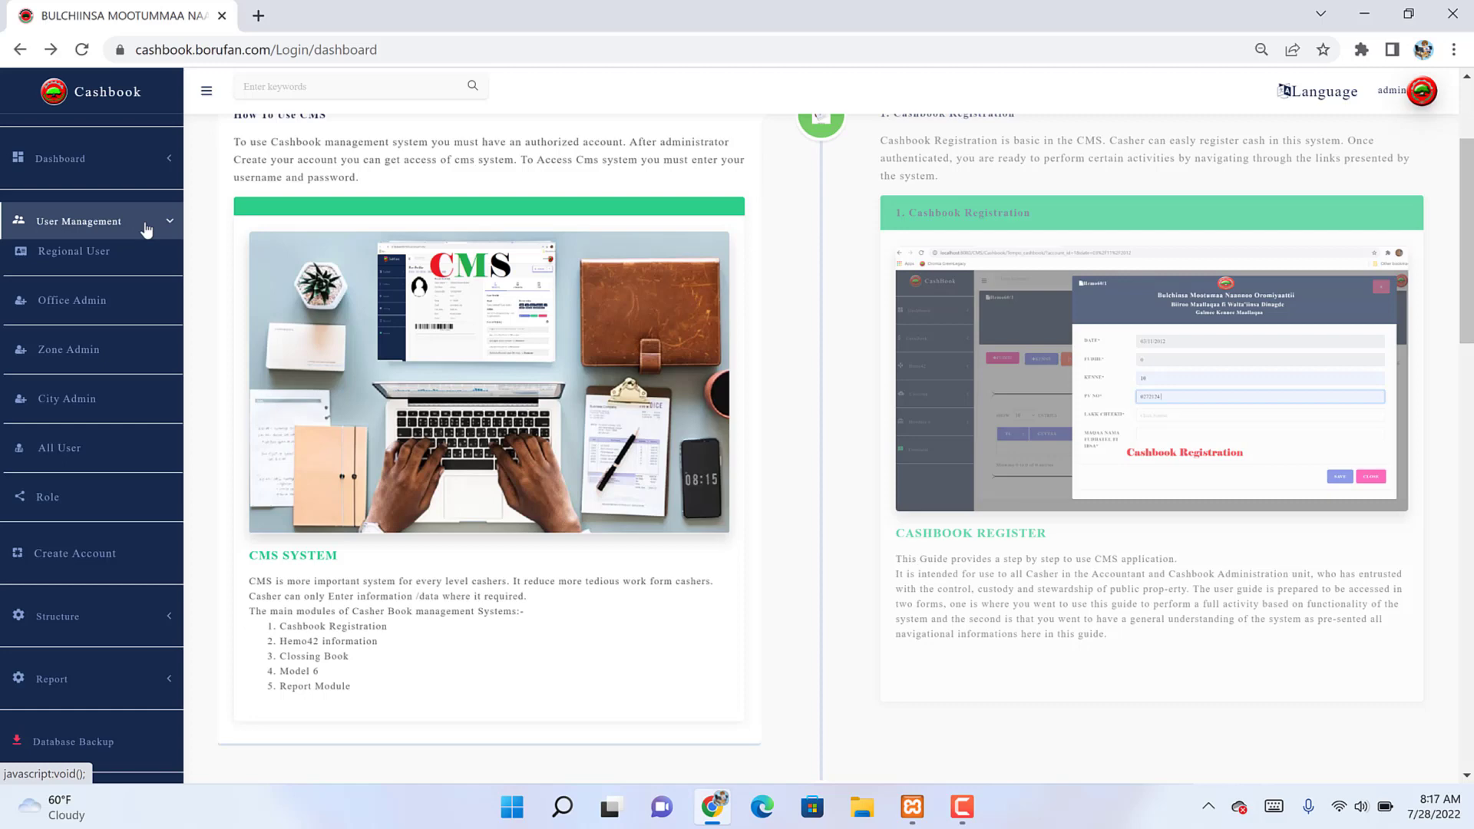
Step: View the Regional User and Office Admin user lists
left_click(77, 253)
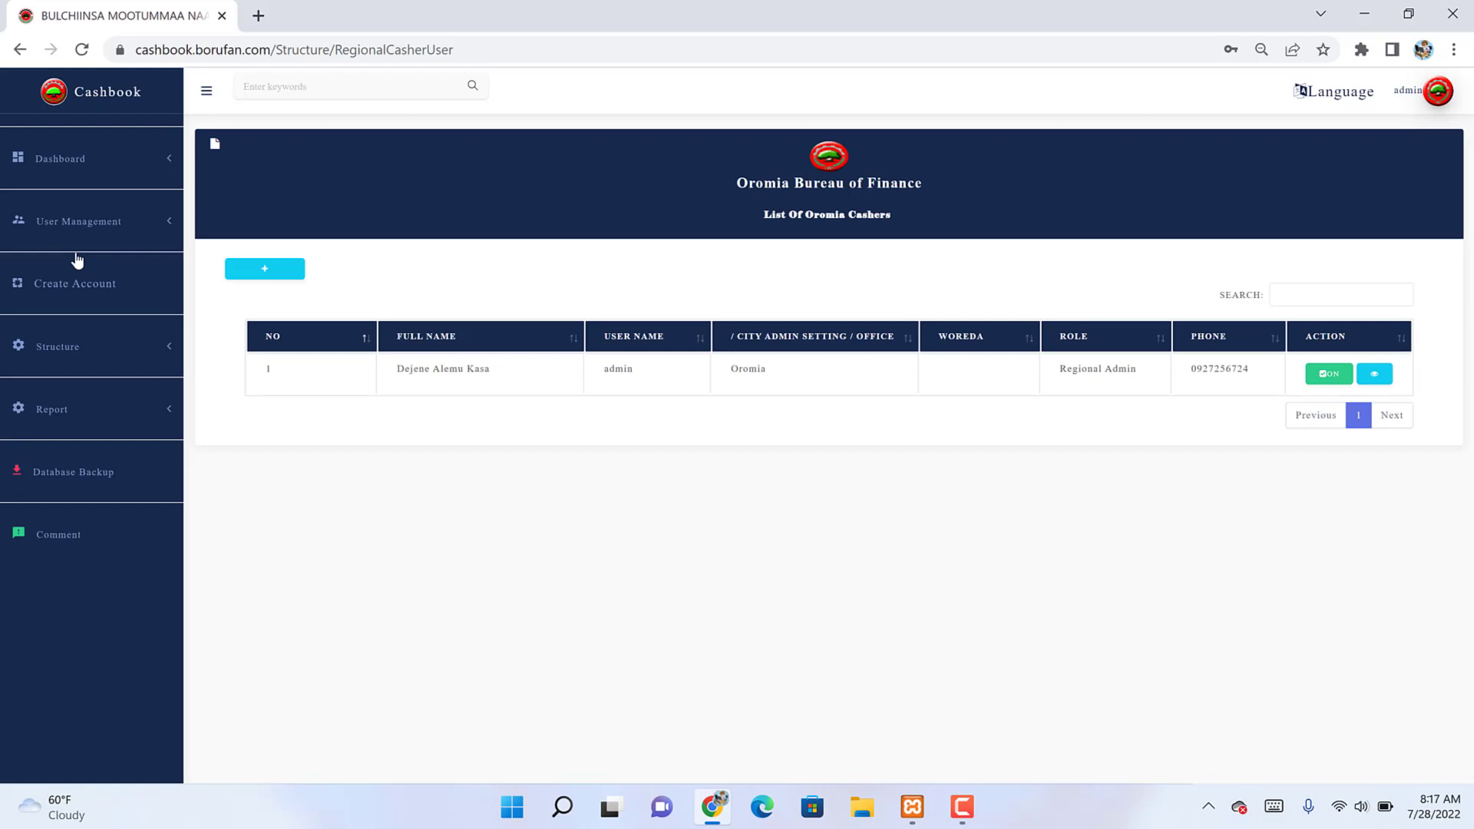
left_click(78, 232)
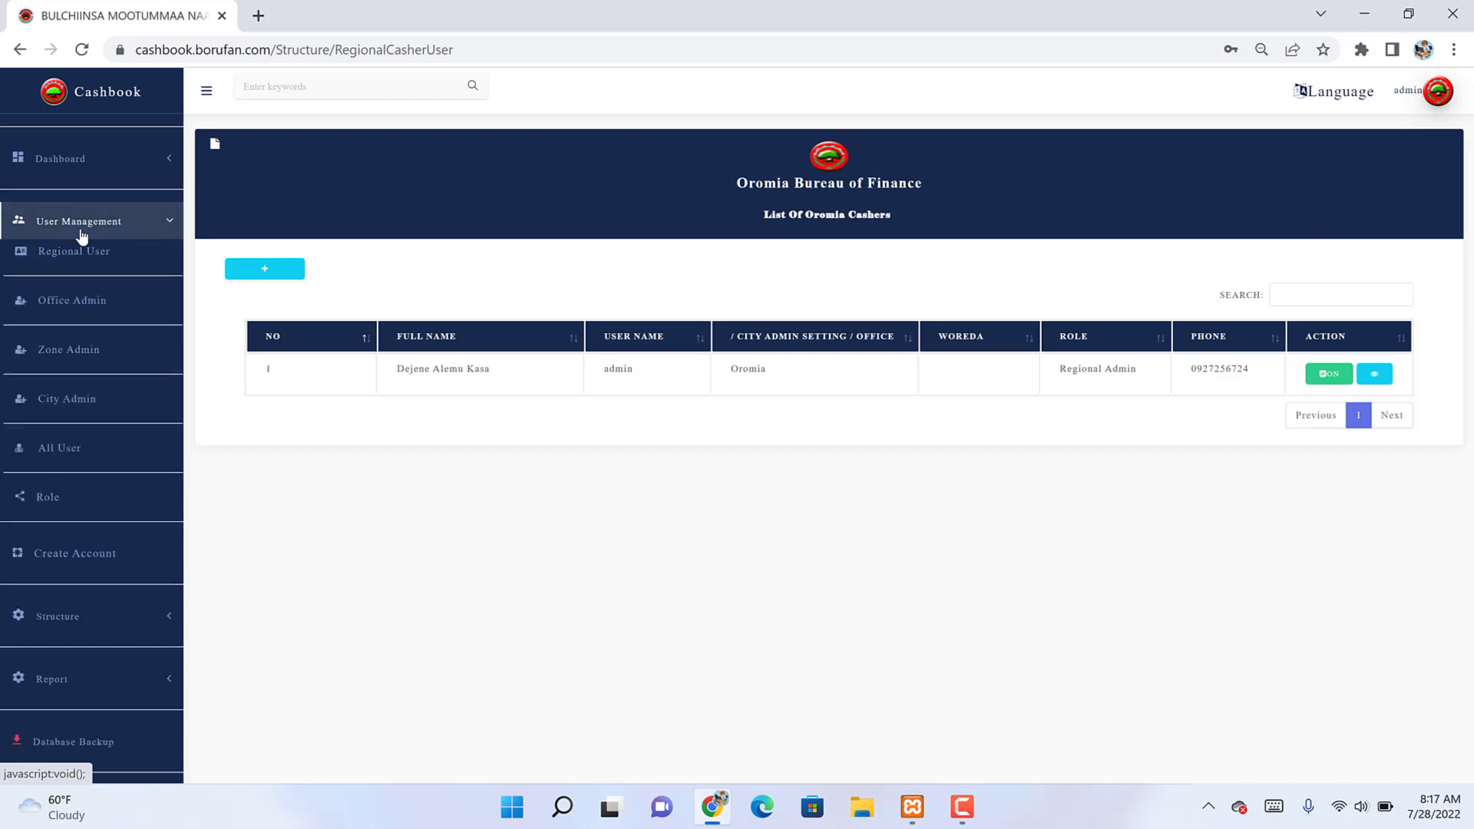
left_click(57, 309)
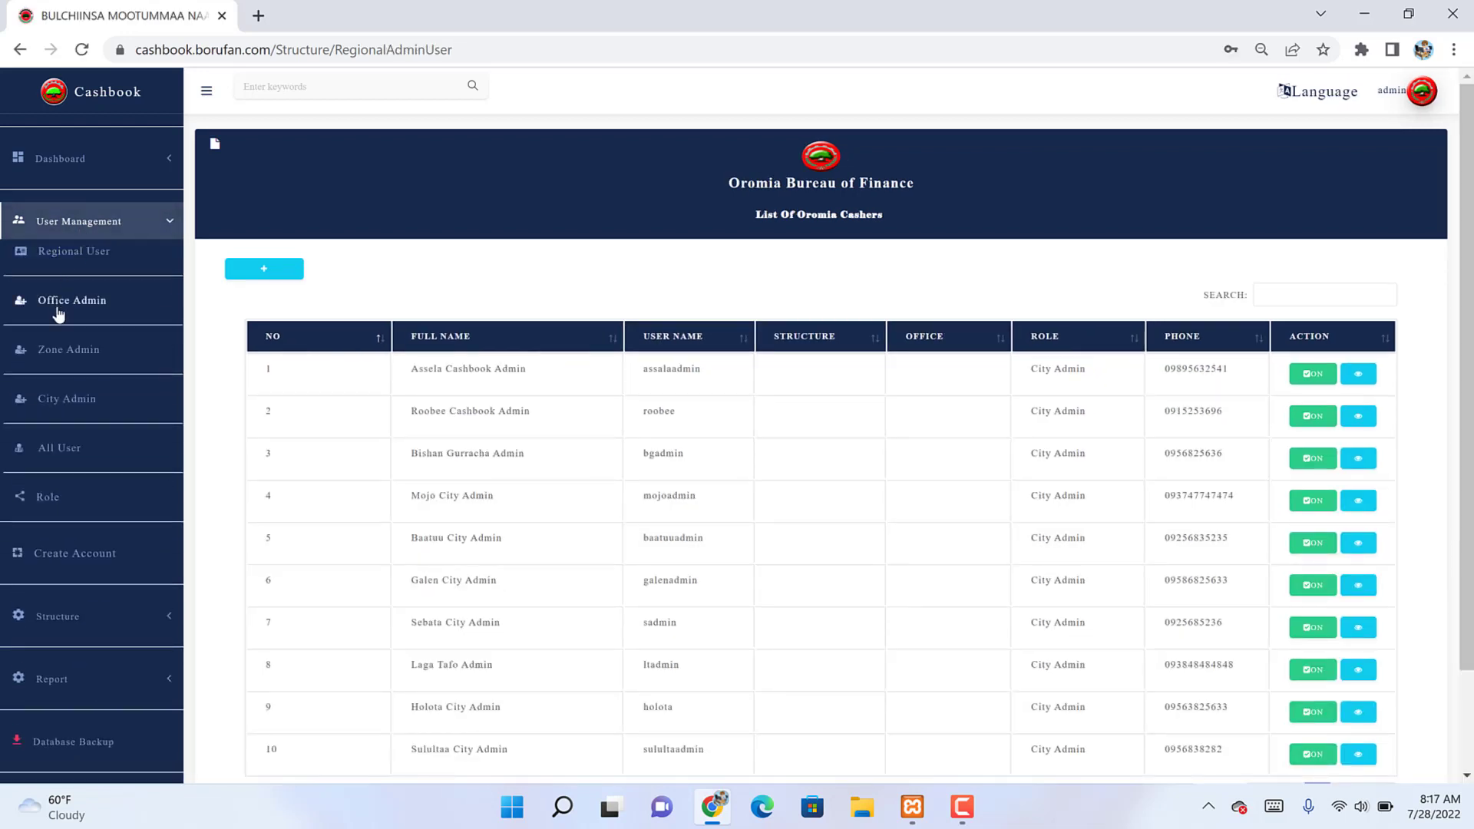
Step: Show Zone Admin page 2 with entries 11–14, then open the City Admin list
left_click(63, 358)
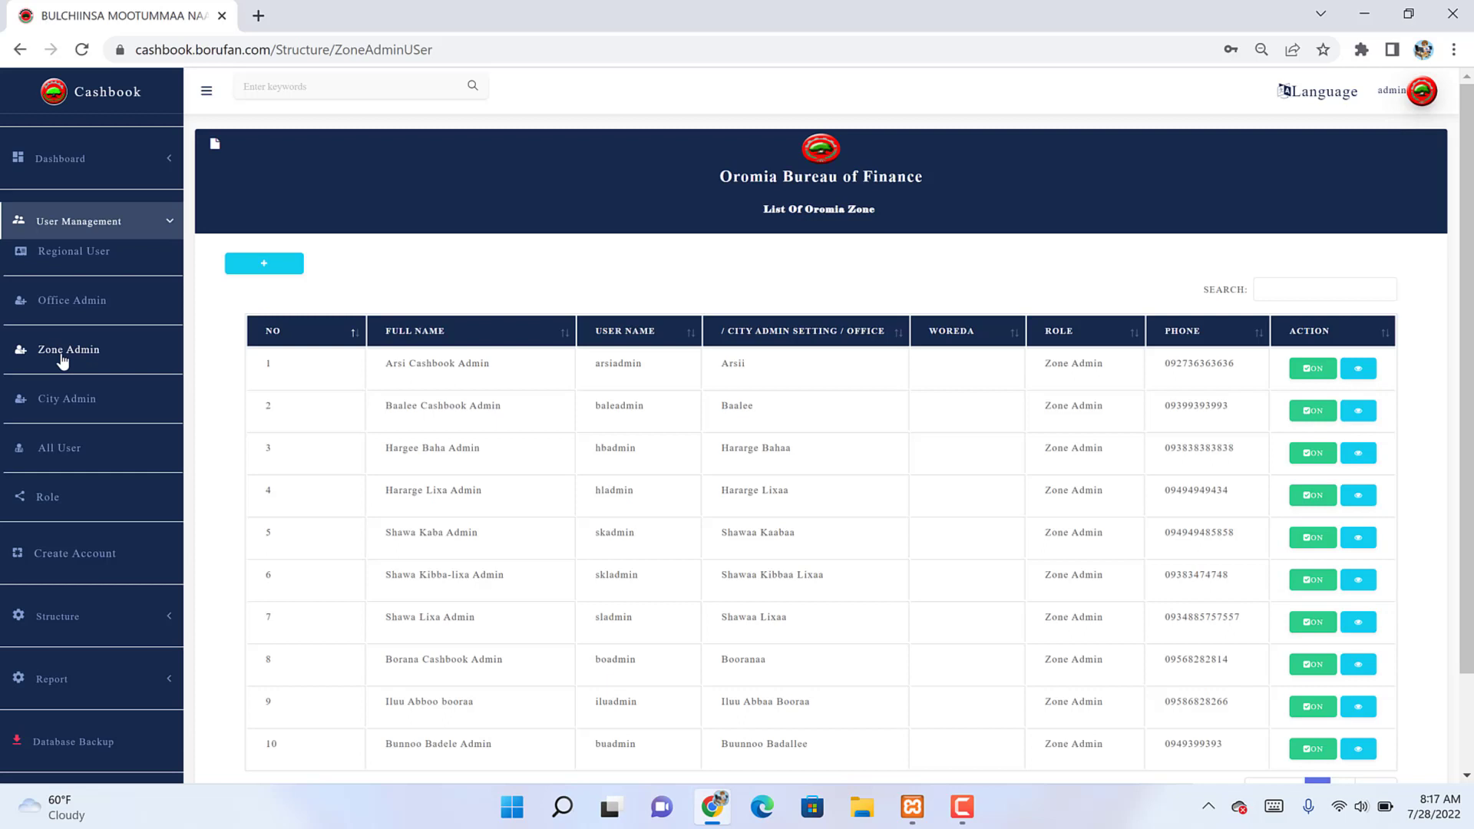
scroll(63, 358, "down", 2)
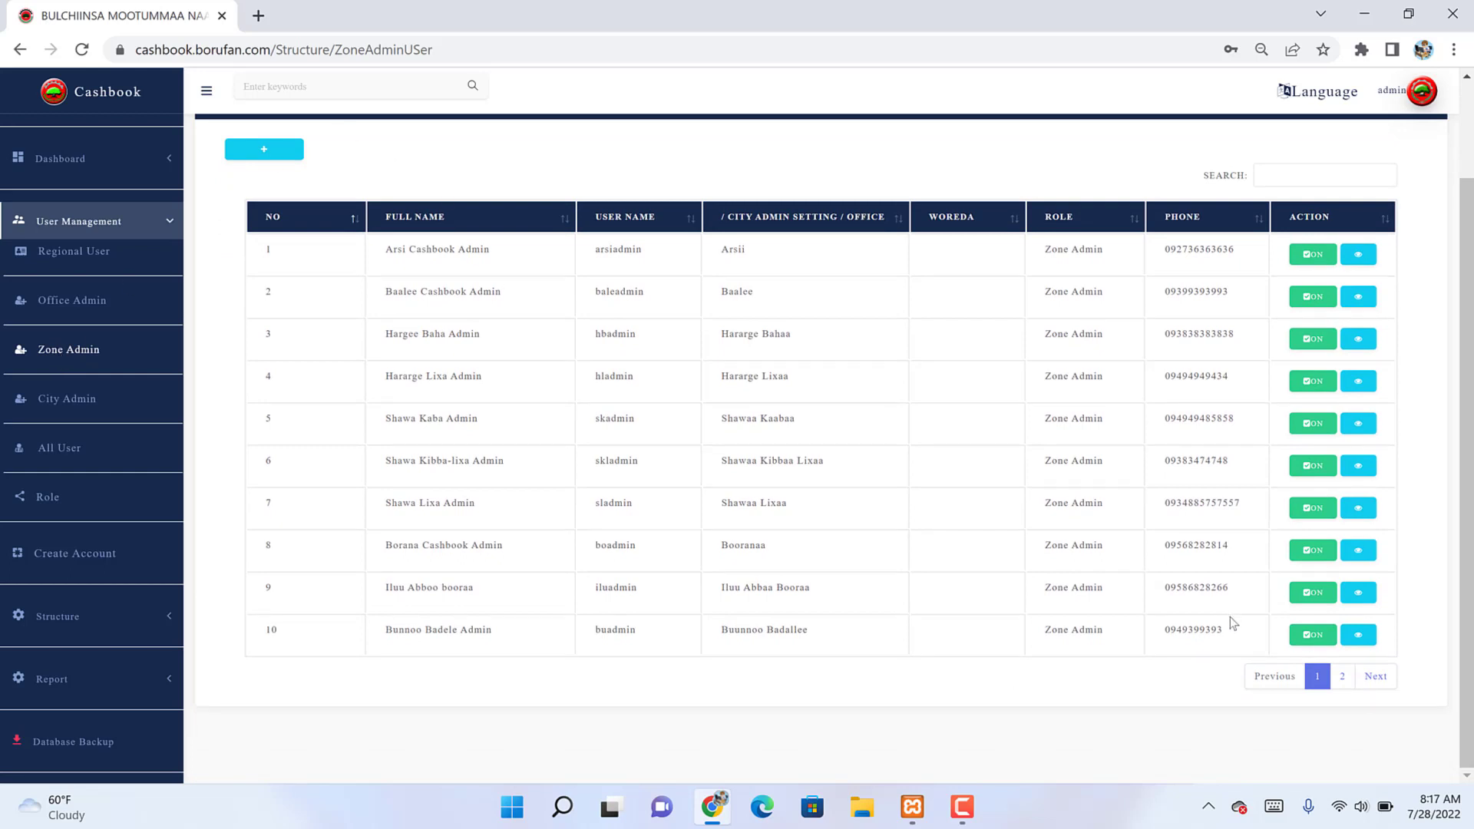
left_click(1342, 682)
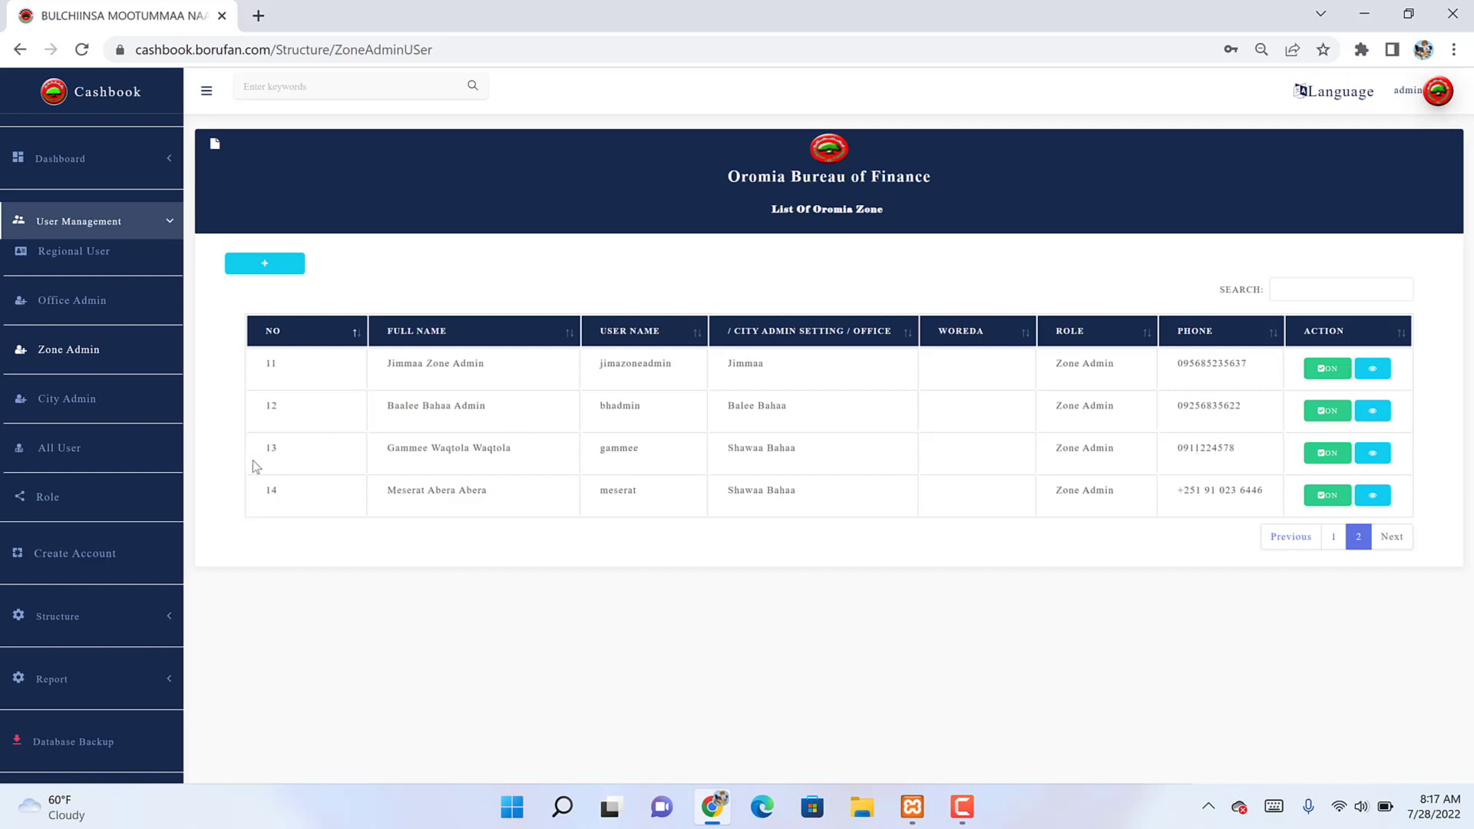
left_click(71, 402)
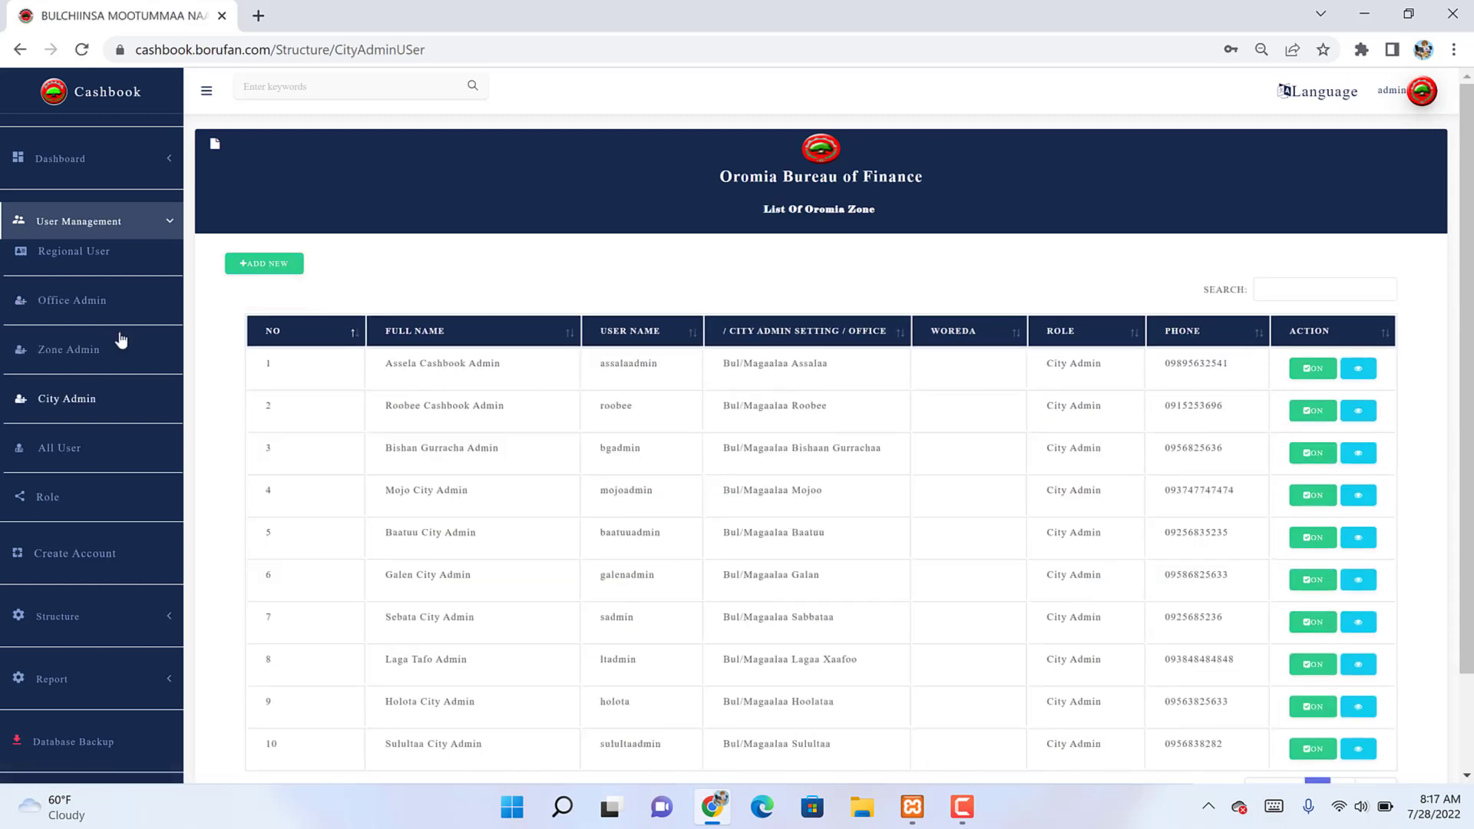
left_click(261, 267)
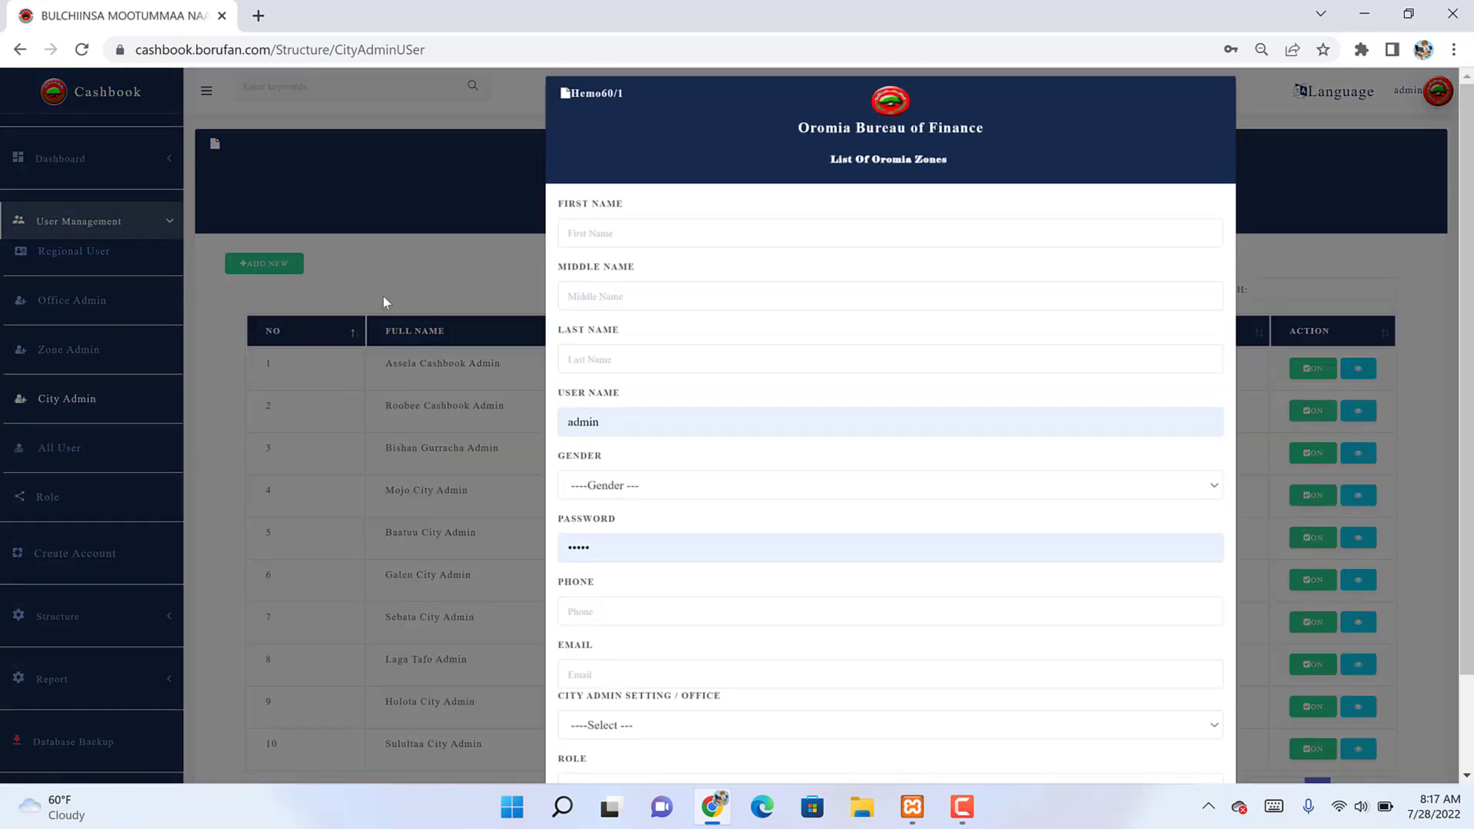
left_click(648, 238)
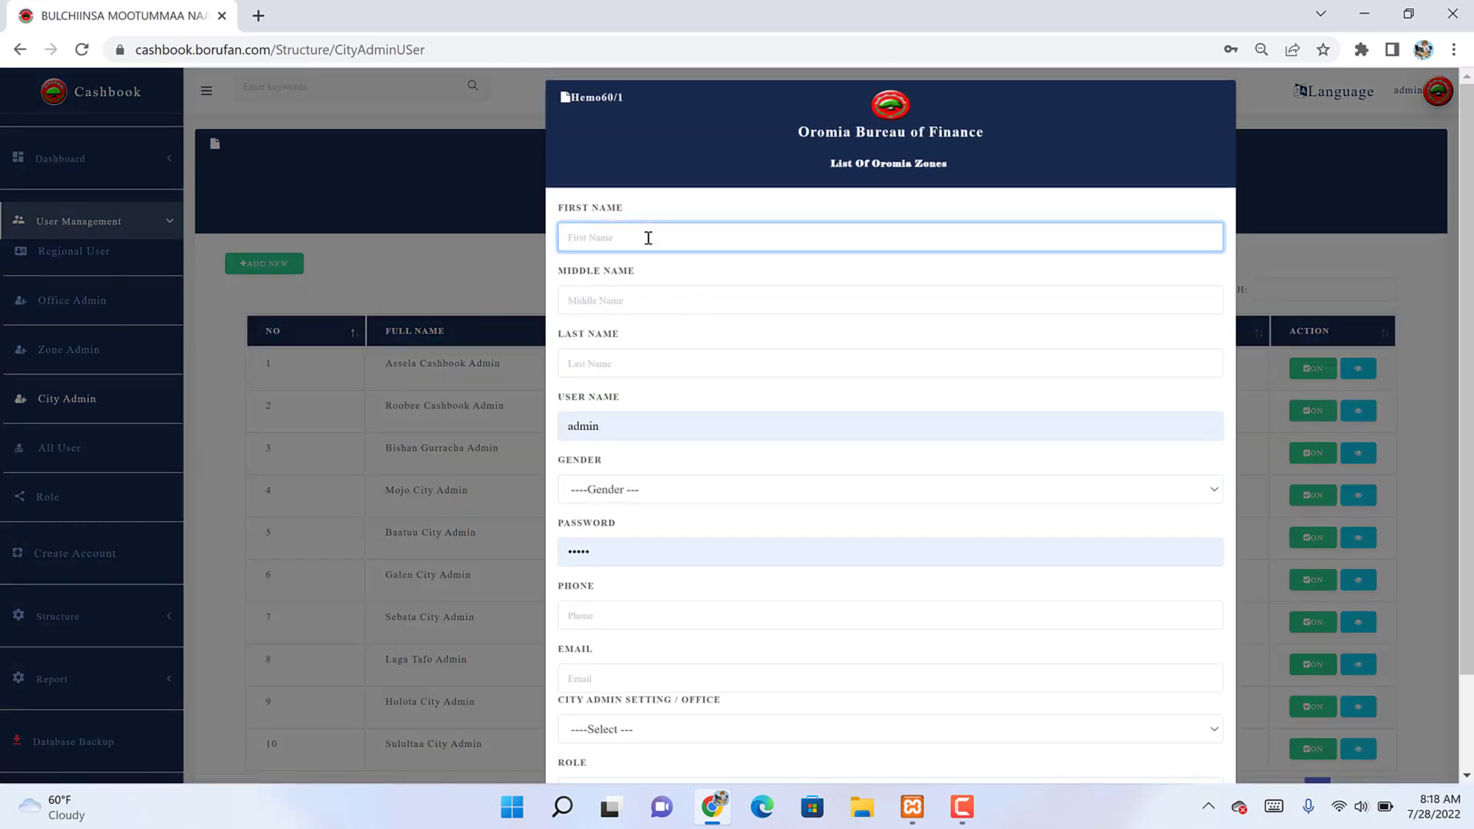
scroll(648, 238, "down", 2)
key("Tab")
key("Tab")
key("Tab")
key("Tab")
key("Tab")
key("Tab")
key("Tab")
key("Tab")
key("Tab")
key("alt+Down")
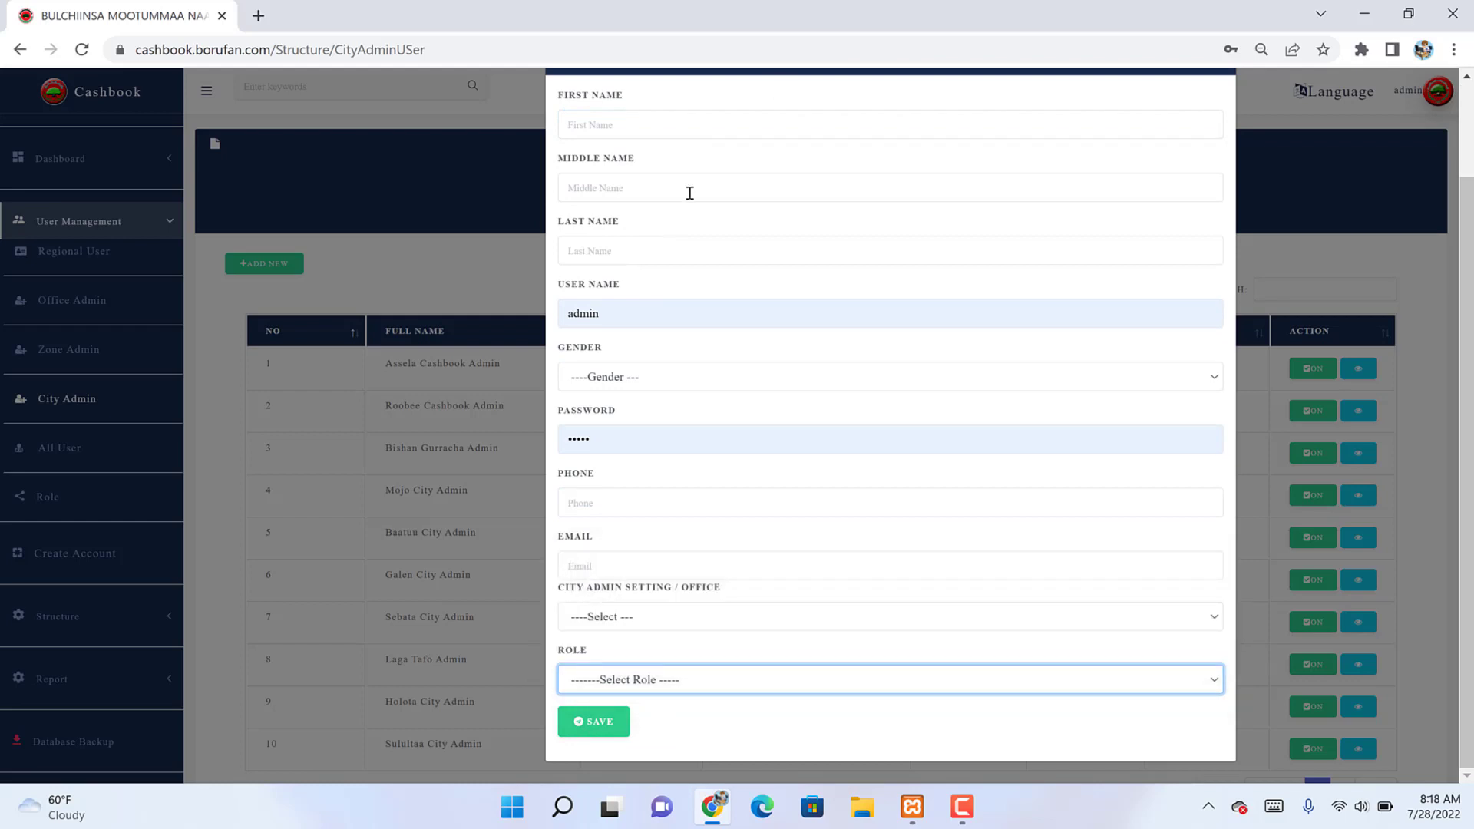
key("Down")
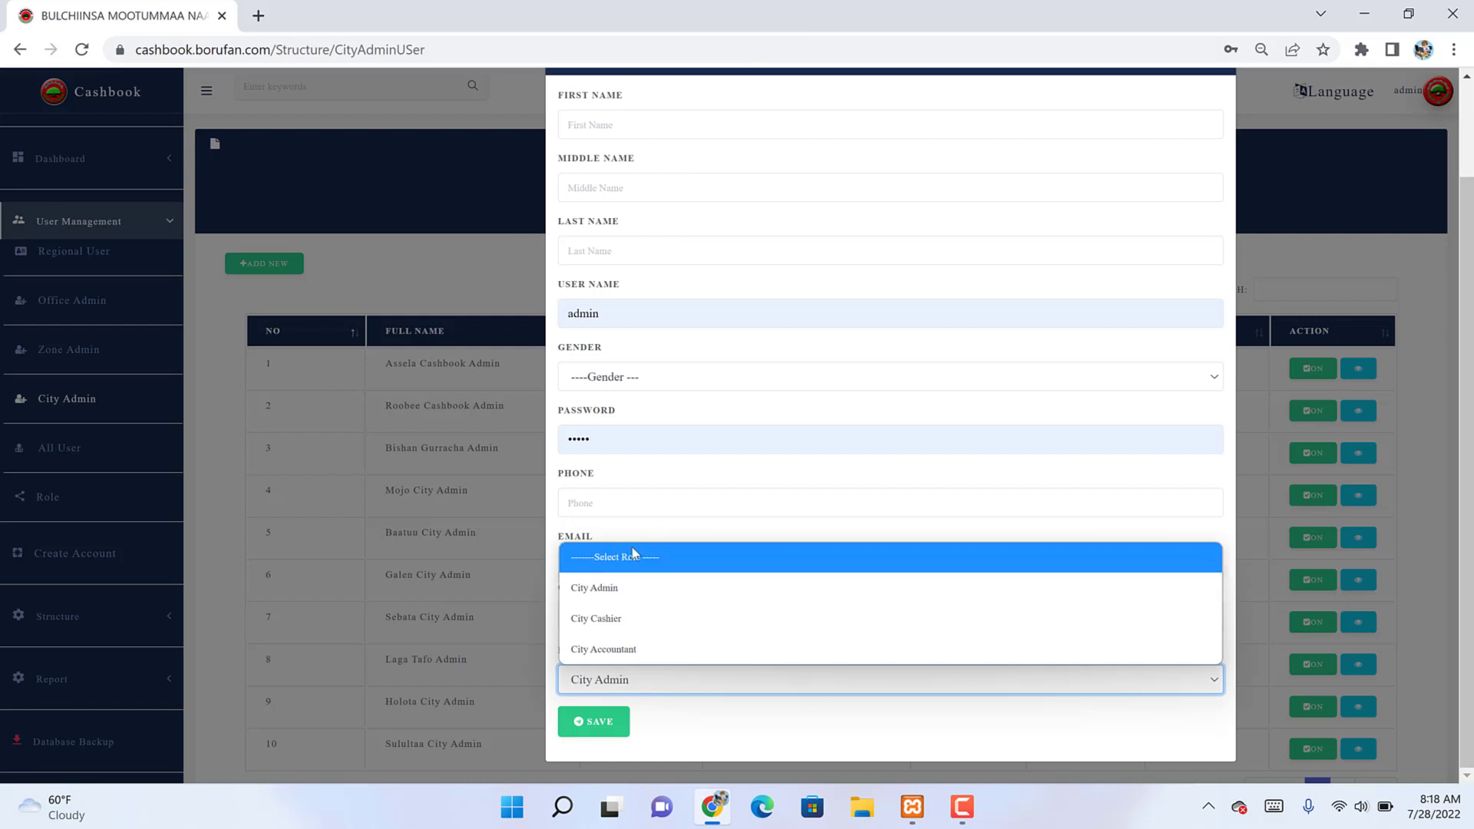
left_click(613, 588)
left_click(601, 618)
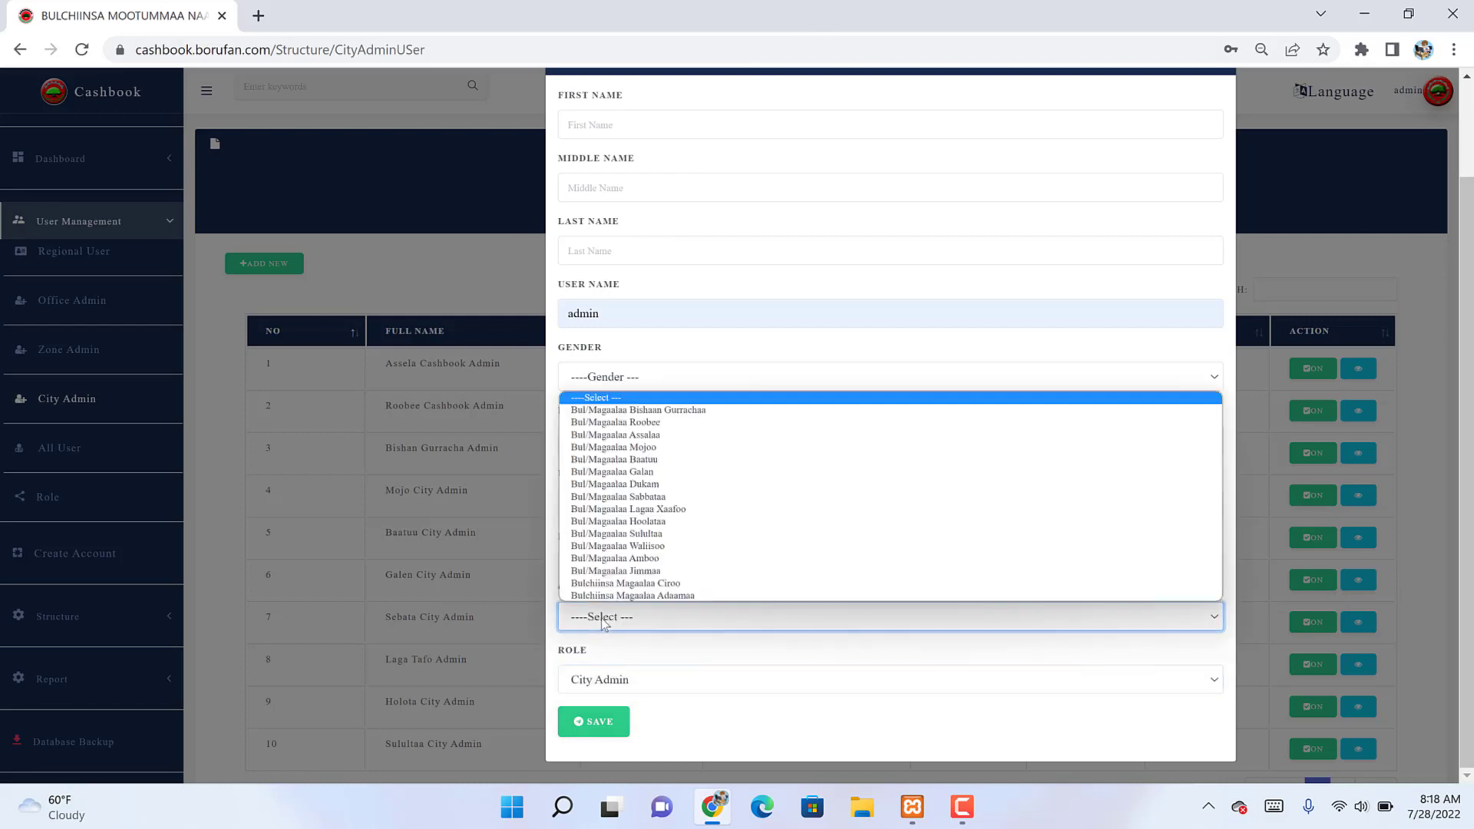
key("Down")
key("Down")
key("Down")
key("Down")
key("Down")
key("Down")
key("Down")
key("Down")
key("Down")
key("Down")
key("Down")
key("Down")
key("Down")
key("Down")
key("Down")
key("Down")
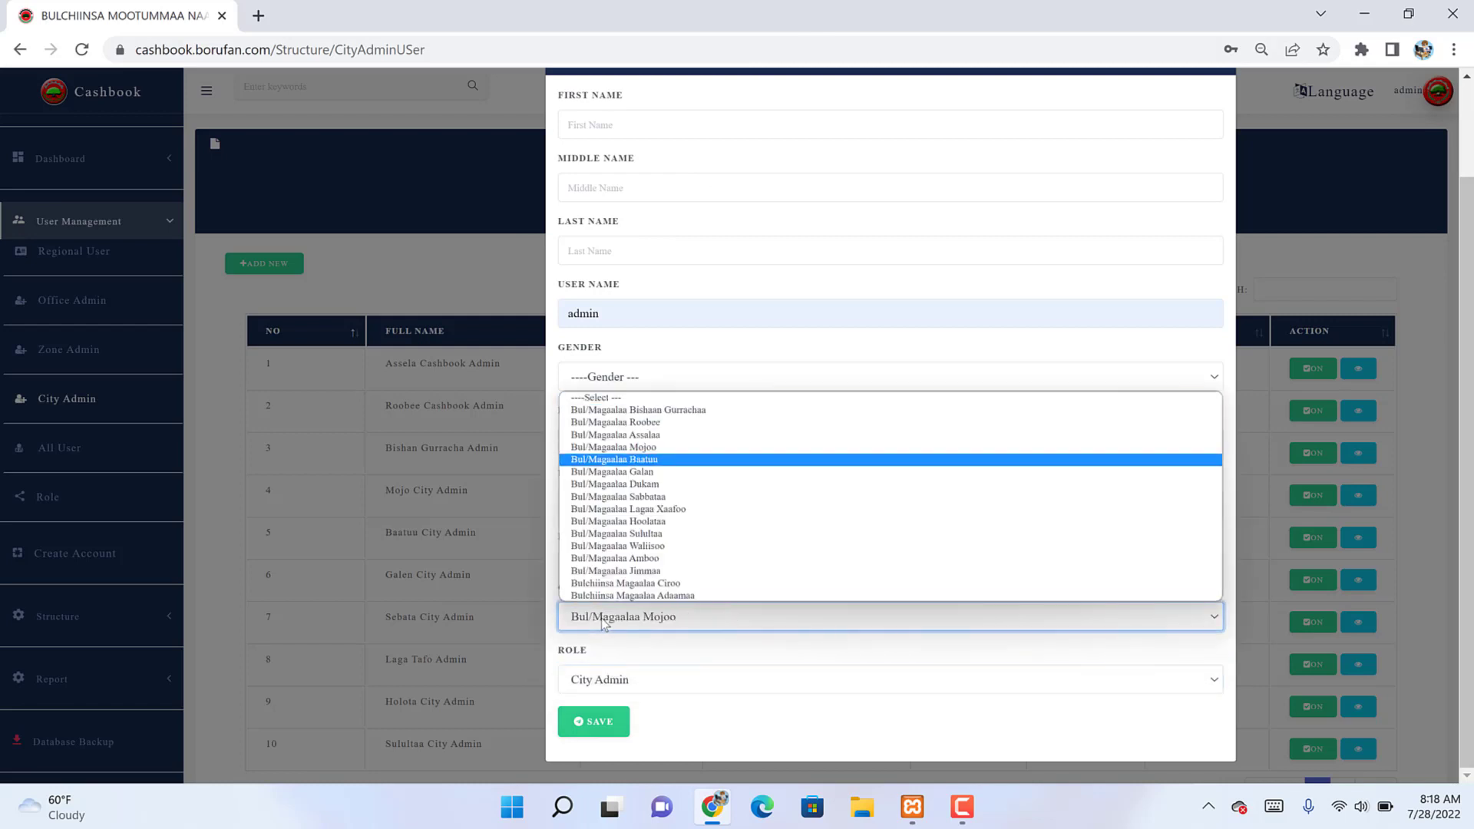
key("Up")
key("Return")
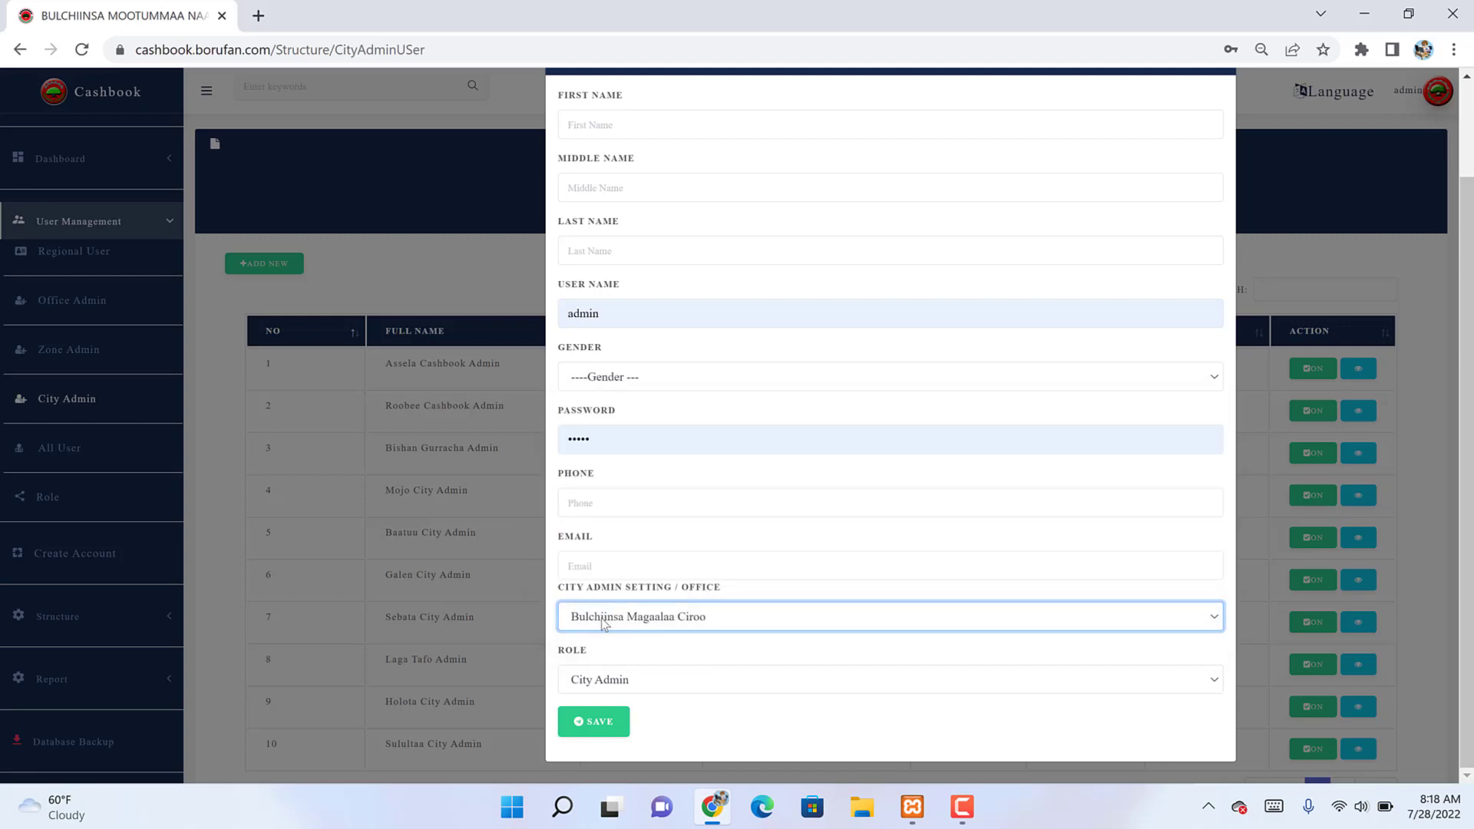
left_click(384, 293)
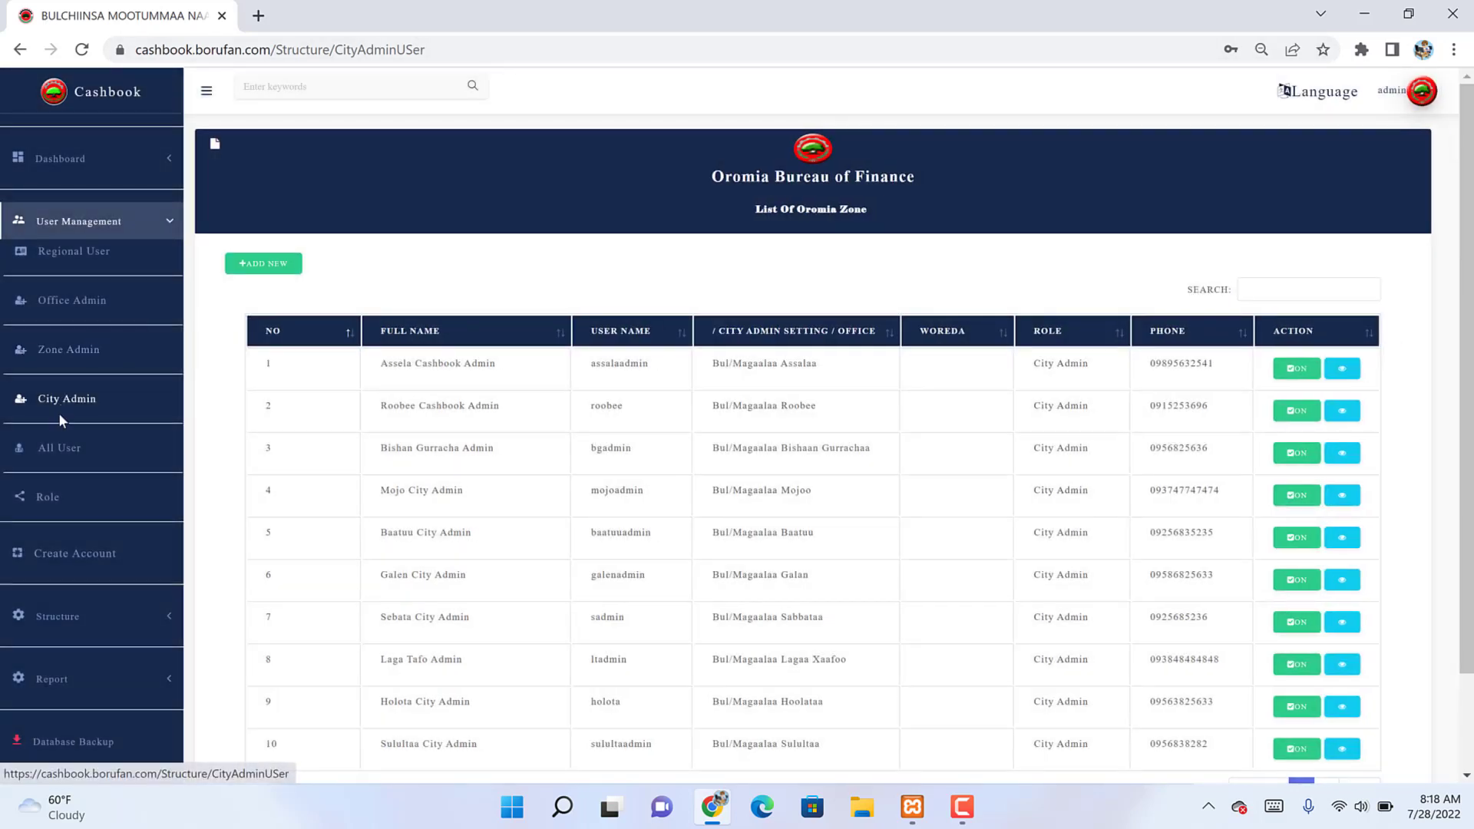
Step: Review the All User employee list, close the full list, then go to Create Account
left_click(52, 453)
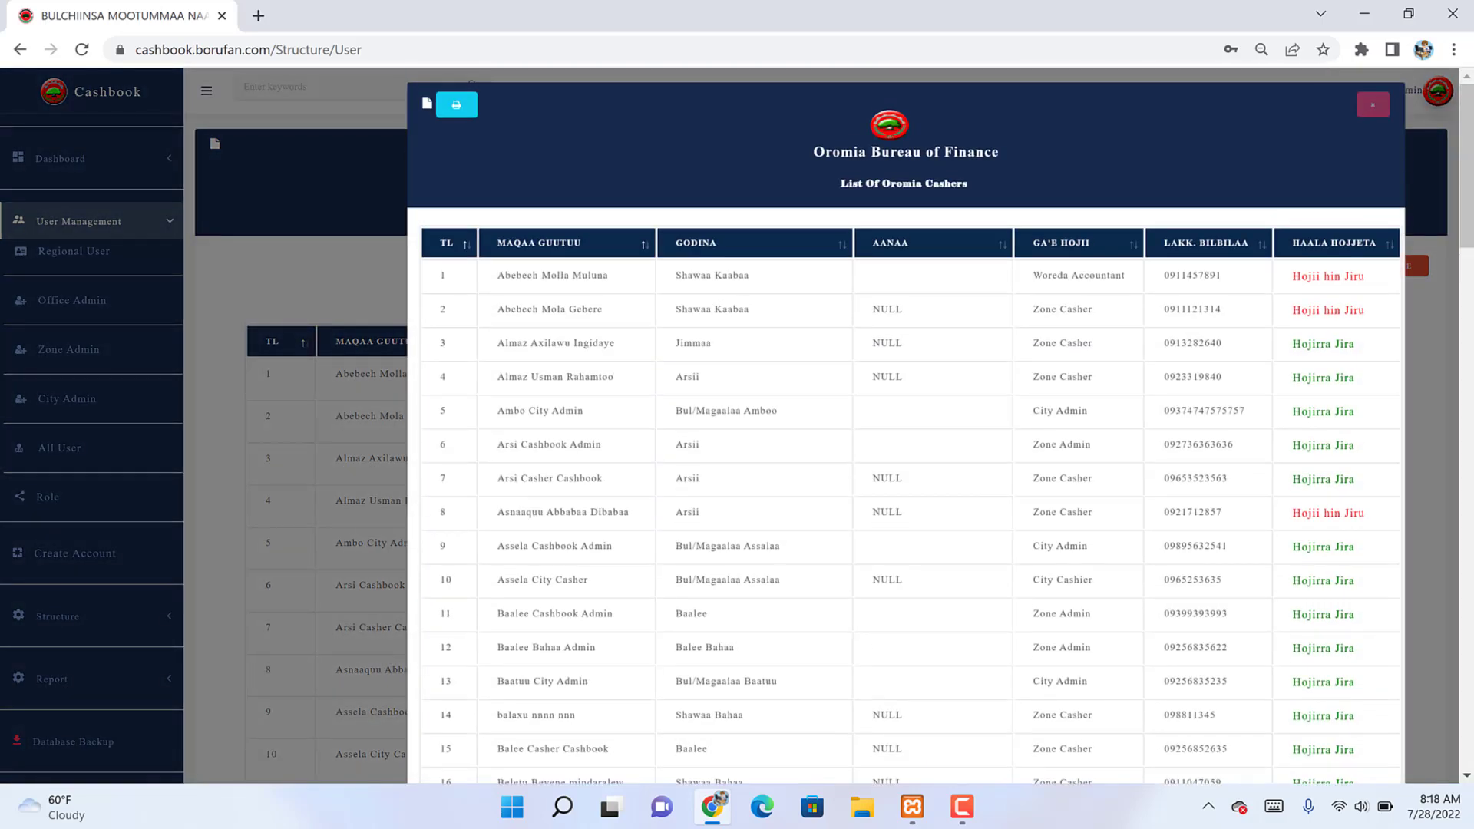
scroll(906, 422, "down", 14)
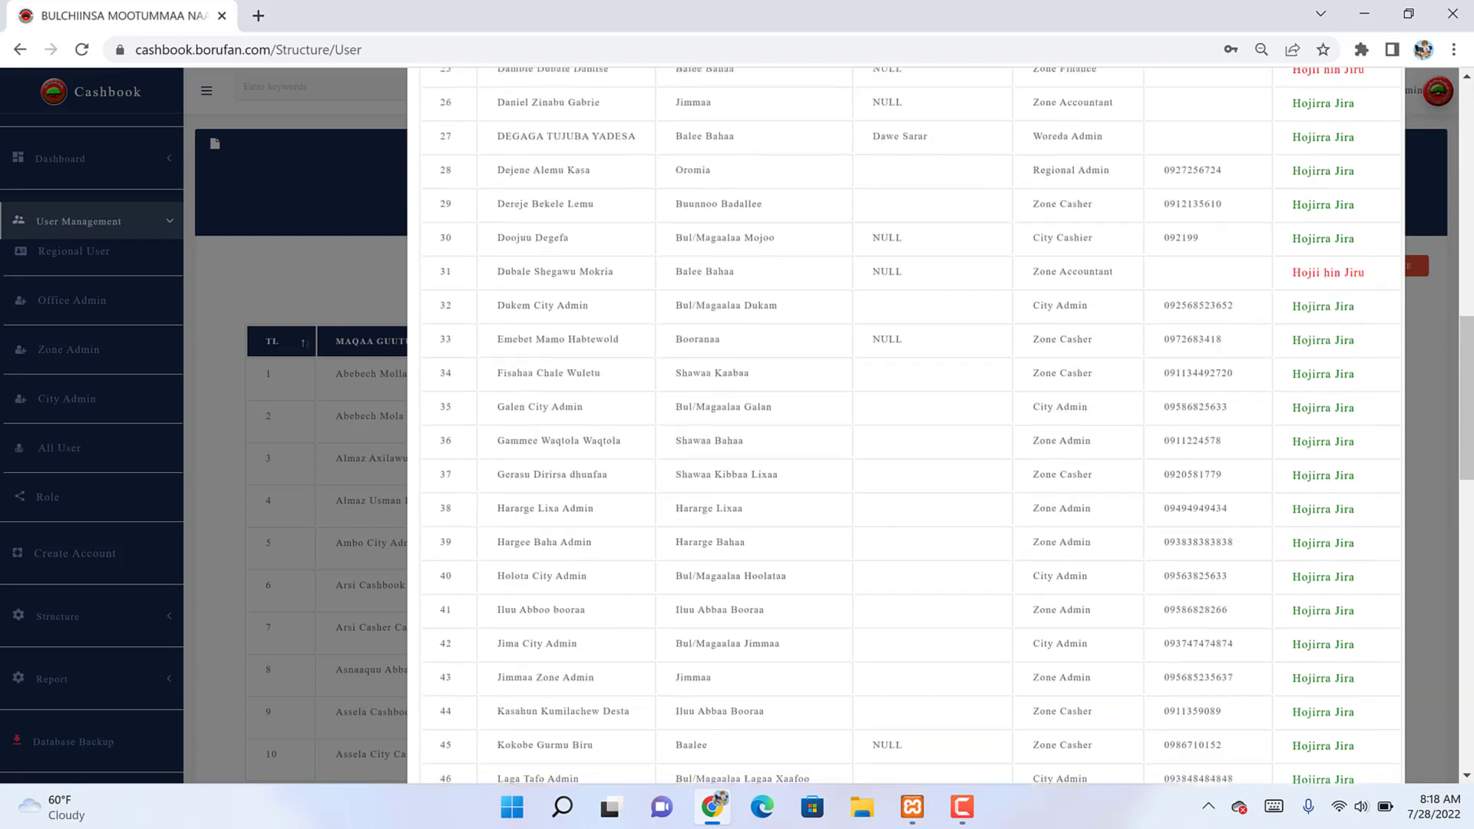
scroll(907, 422, "down", 15)
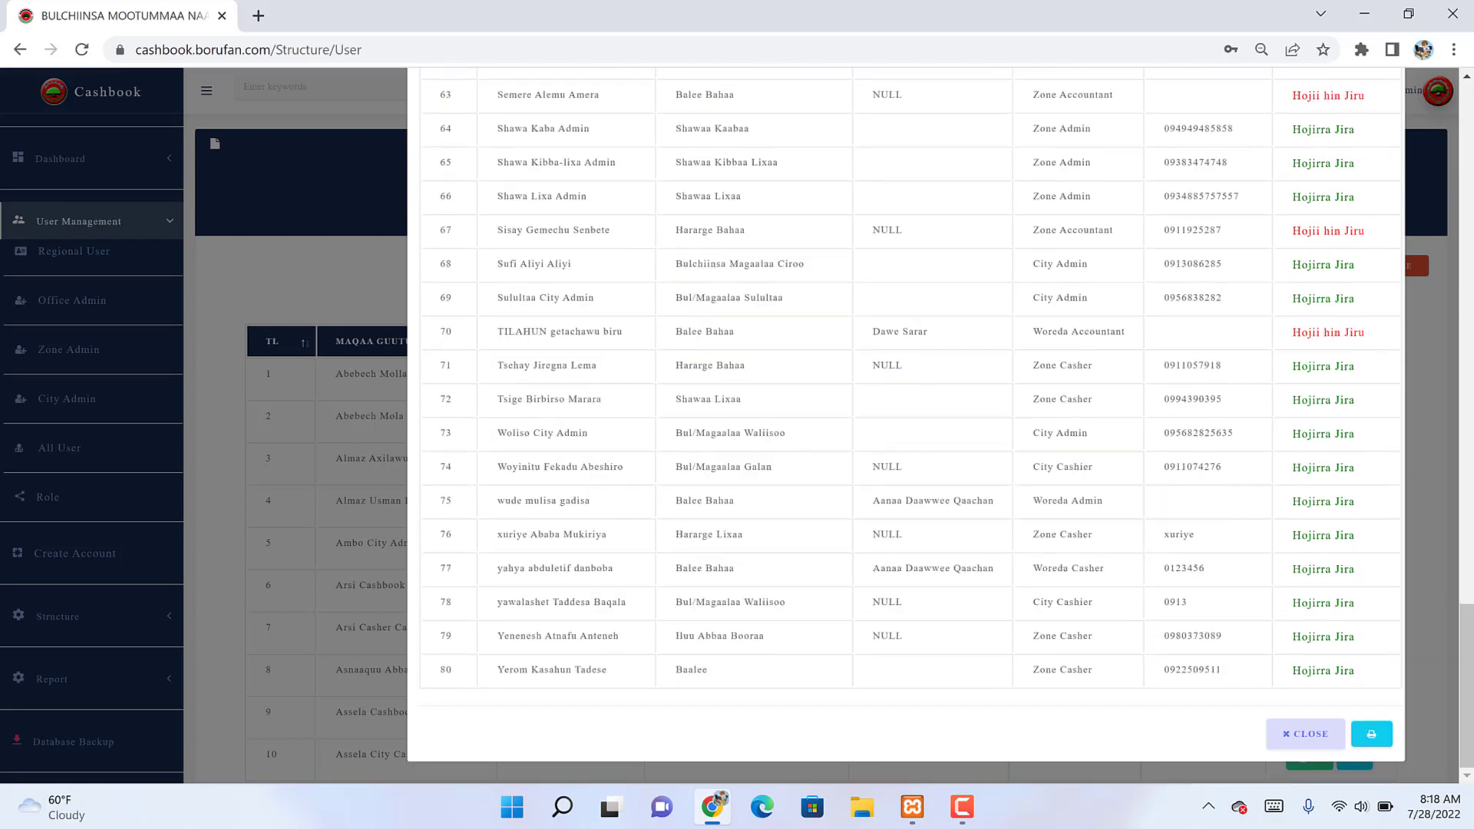
scroll(906, 422, "up", 2)
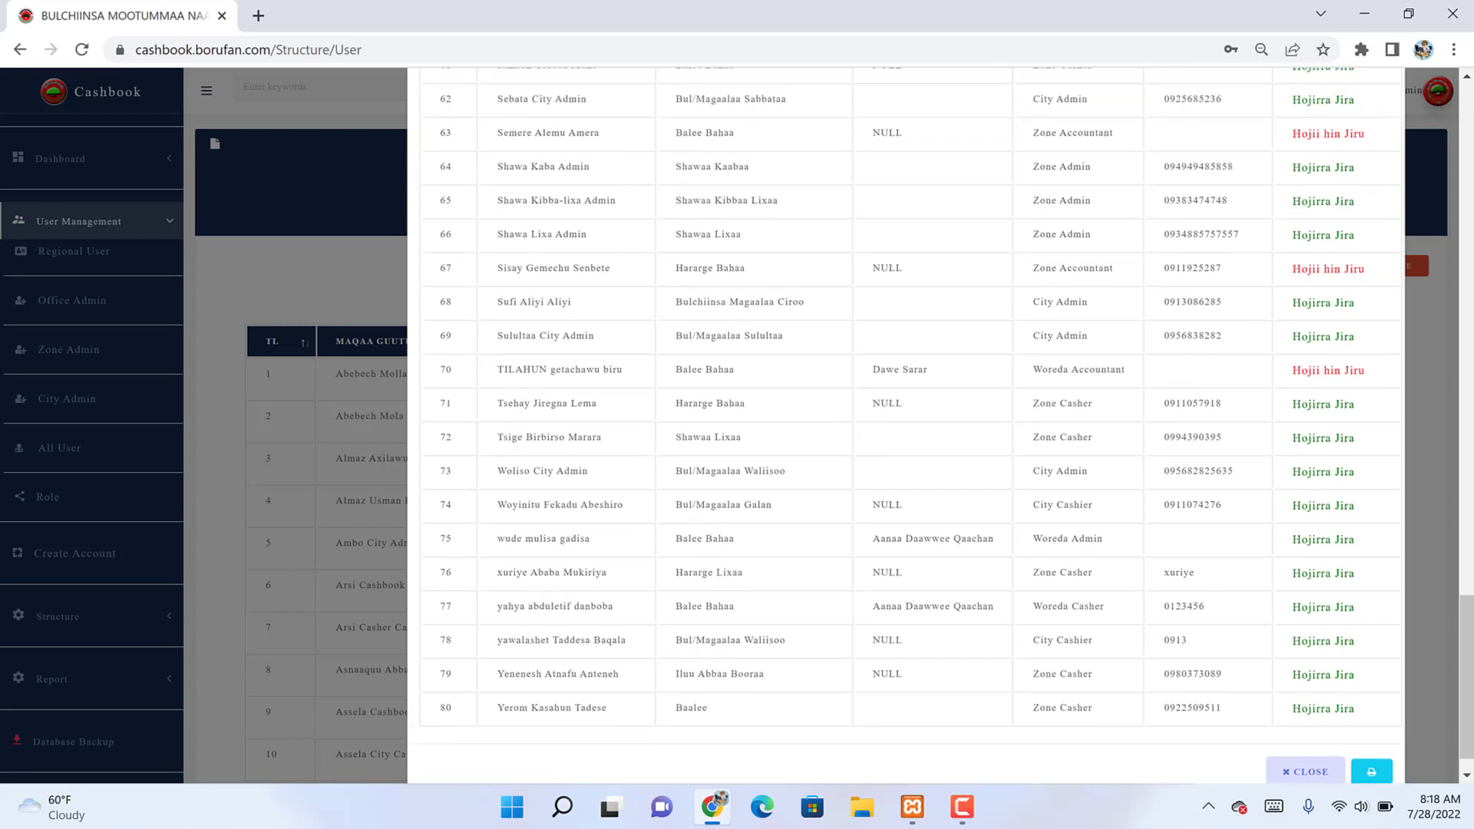
scroll(906, 423, "up", 1)
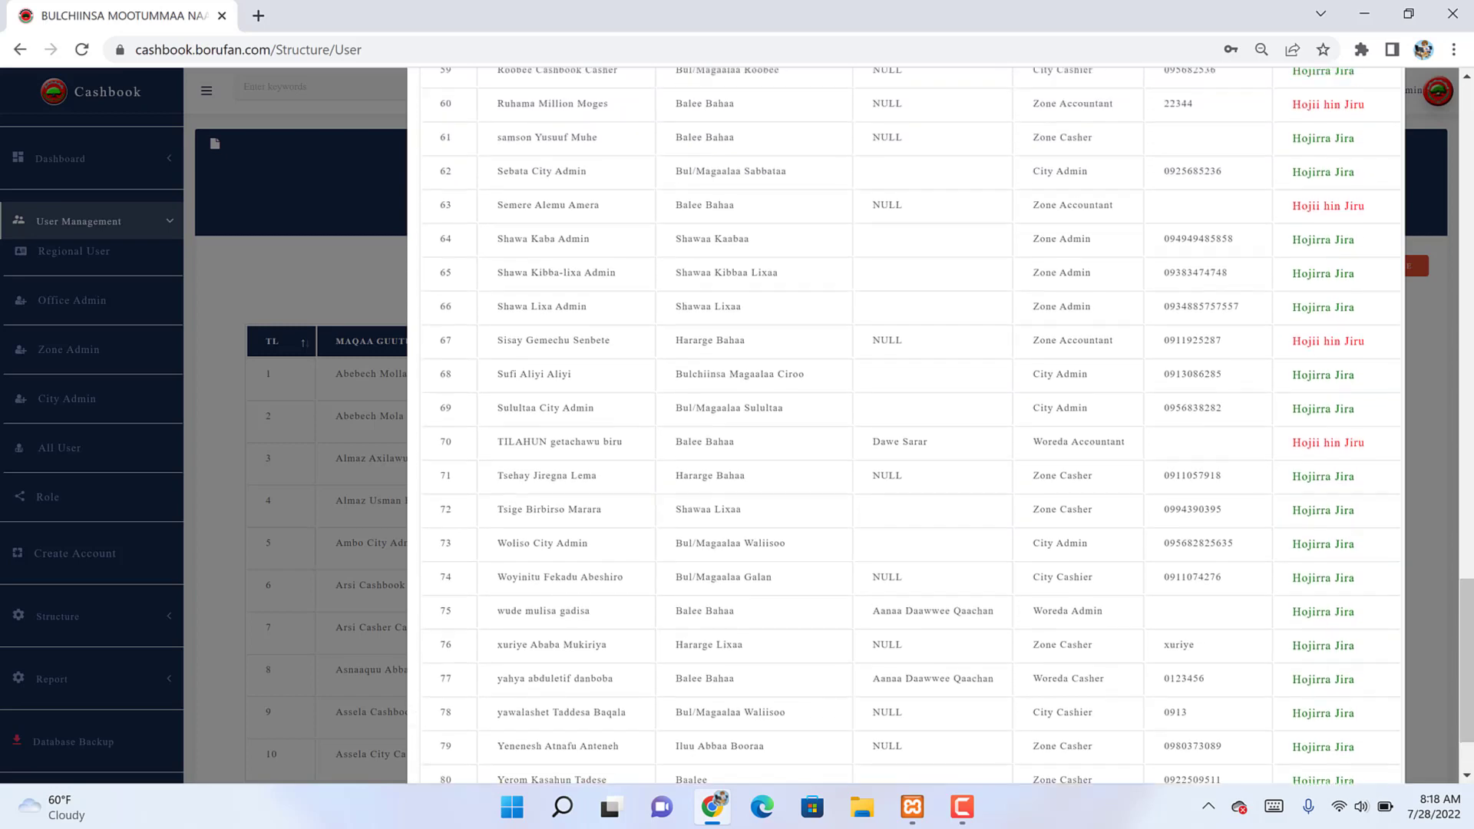
scroll(906, 423, "up", 15)
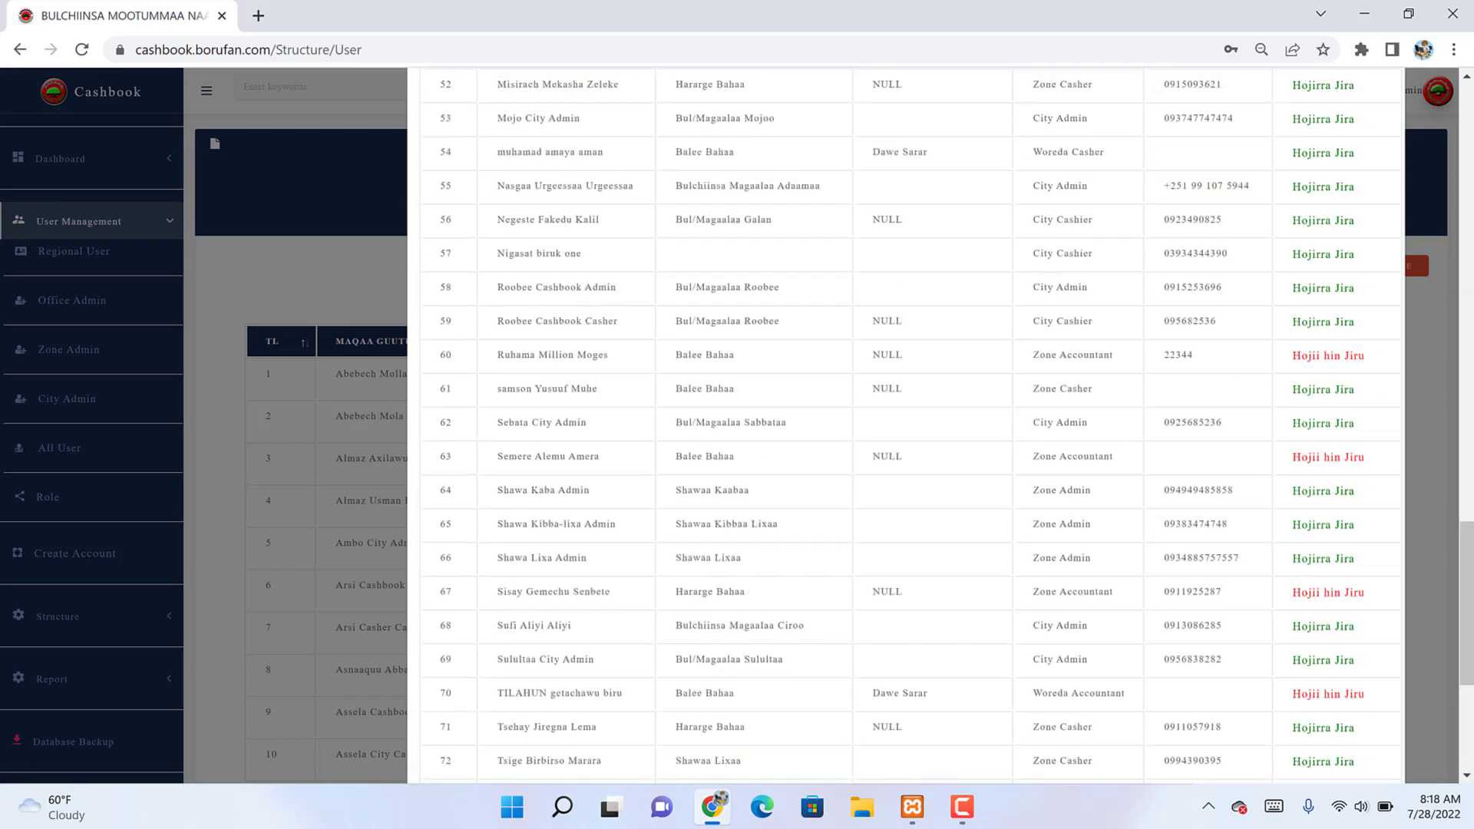
scroll(906, 423, "up", 12)
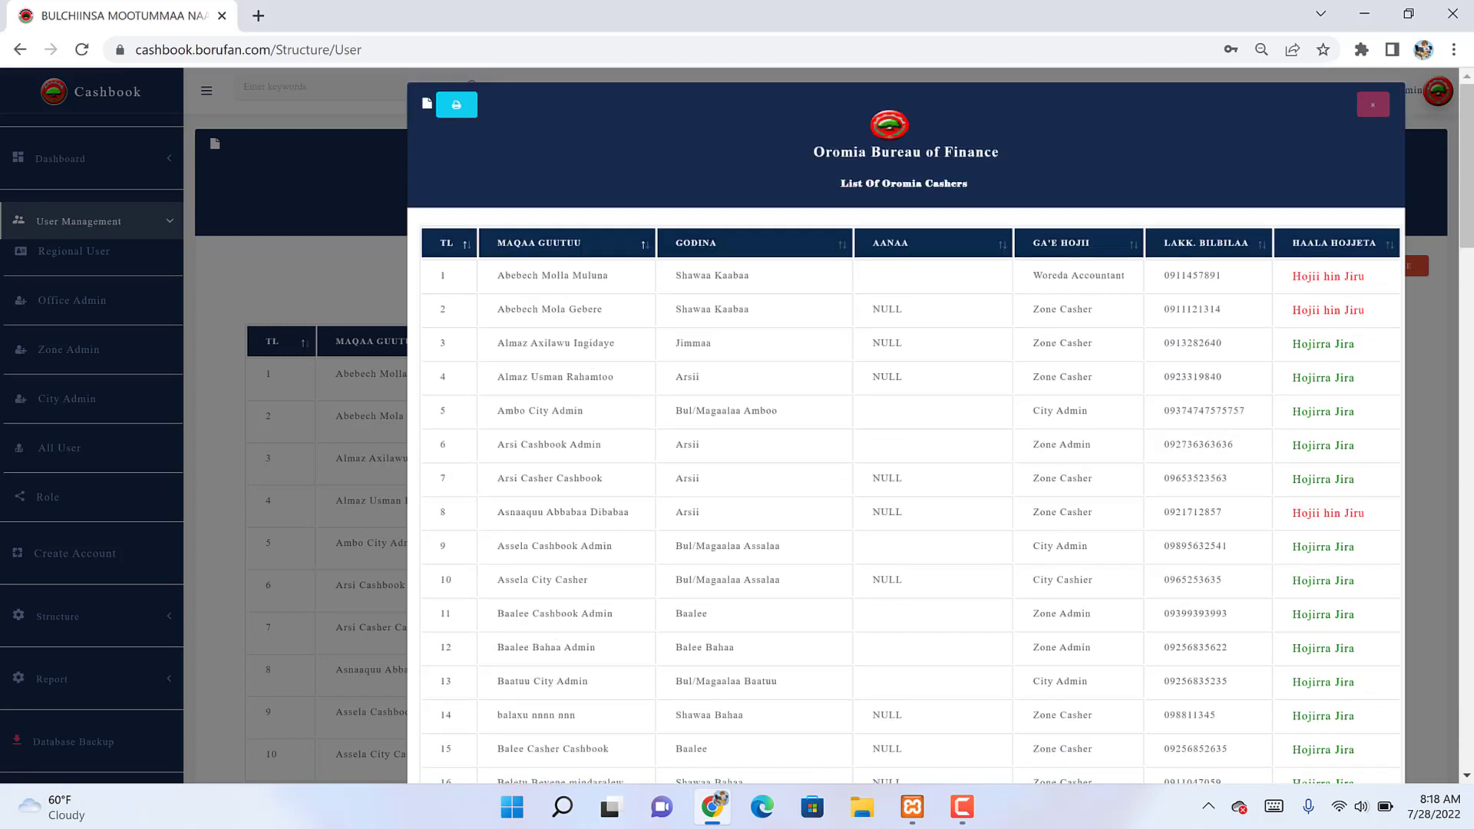
key("Escape")
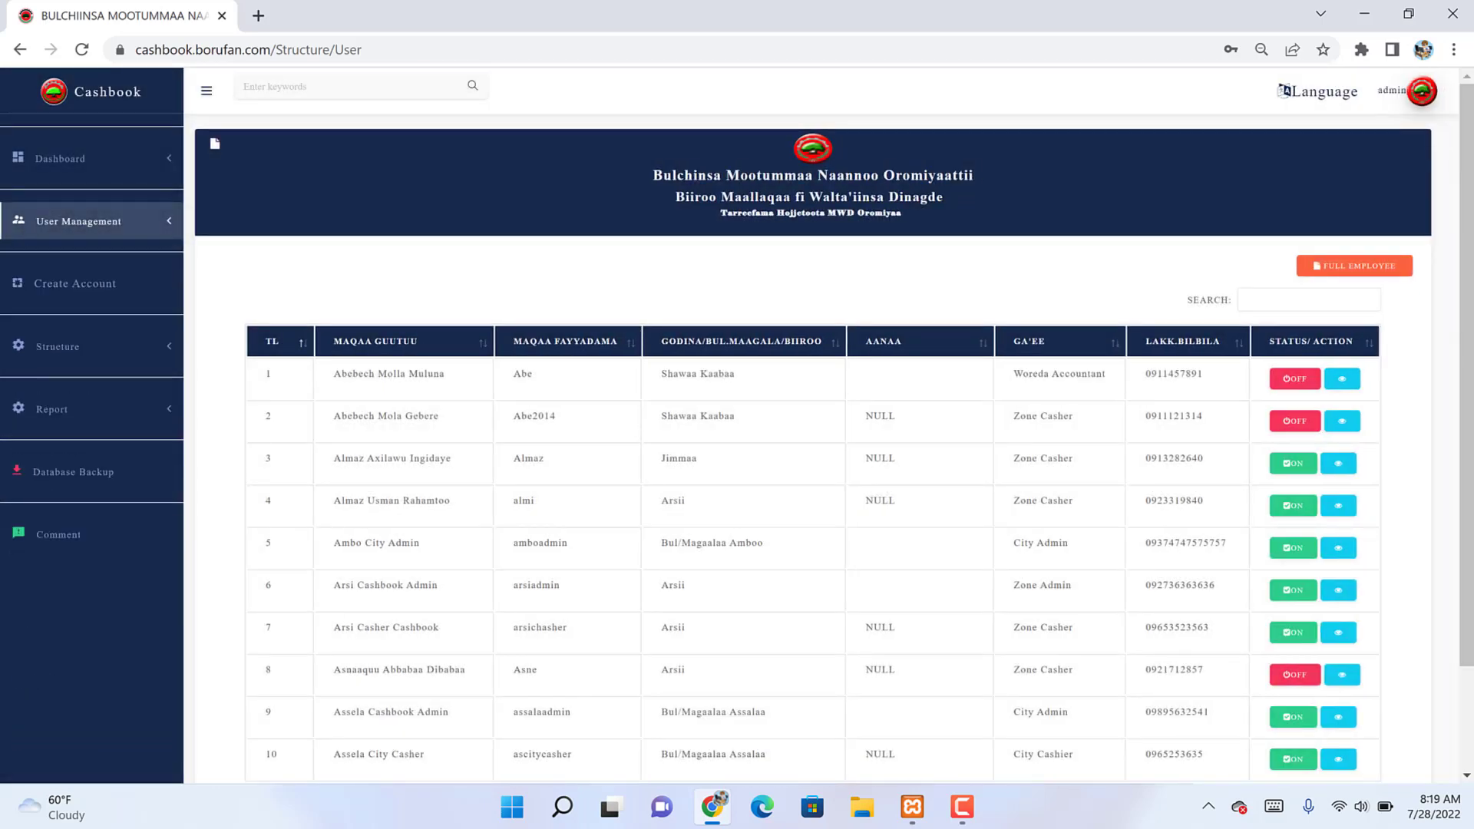
left_click(74, 283)
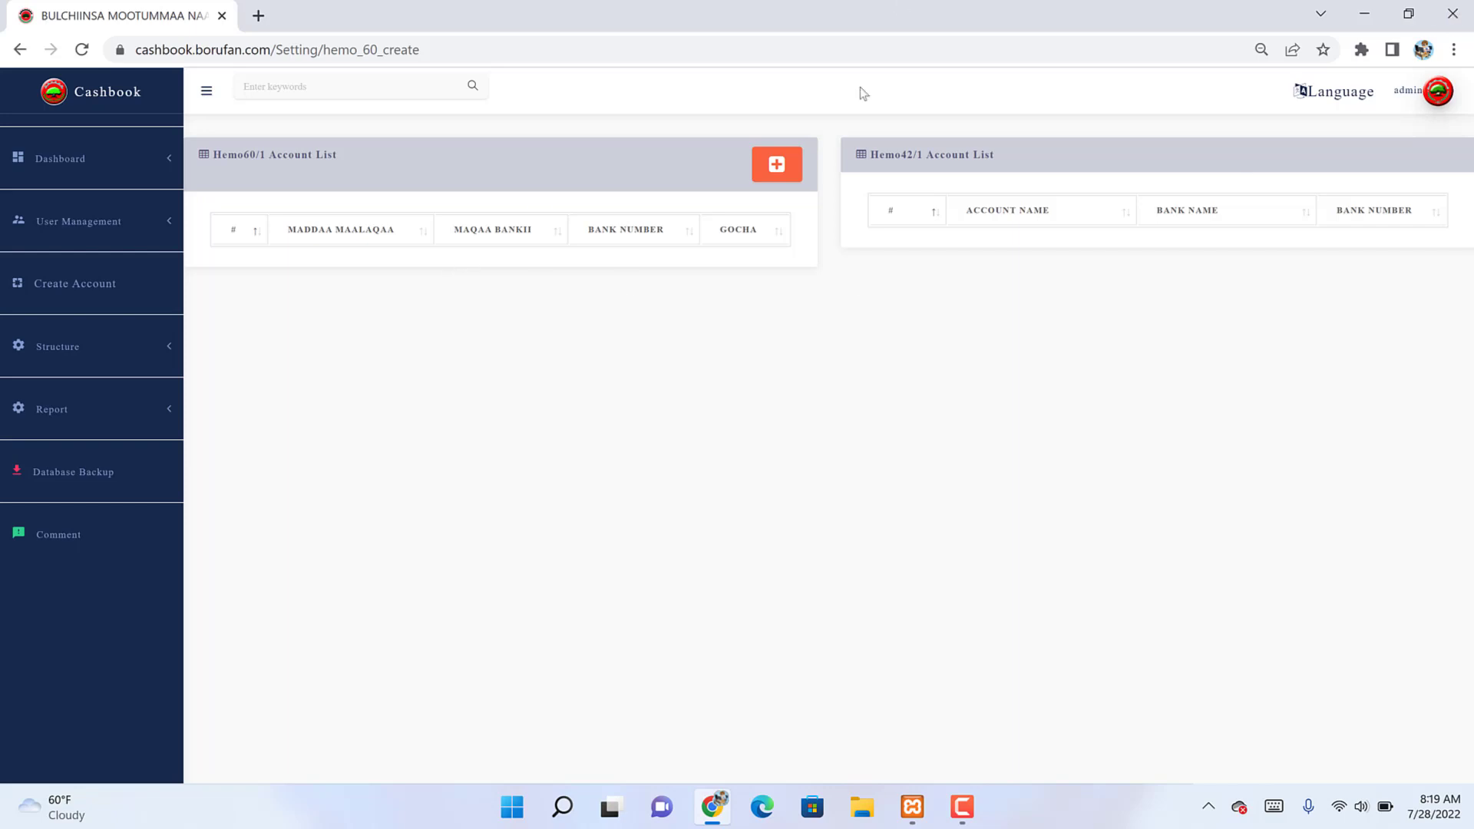
Step: Try a new Hemo60/1 account without an account number, dismiss the warning, and close it unsaved
left_click(785, 168)
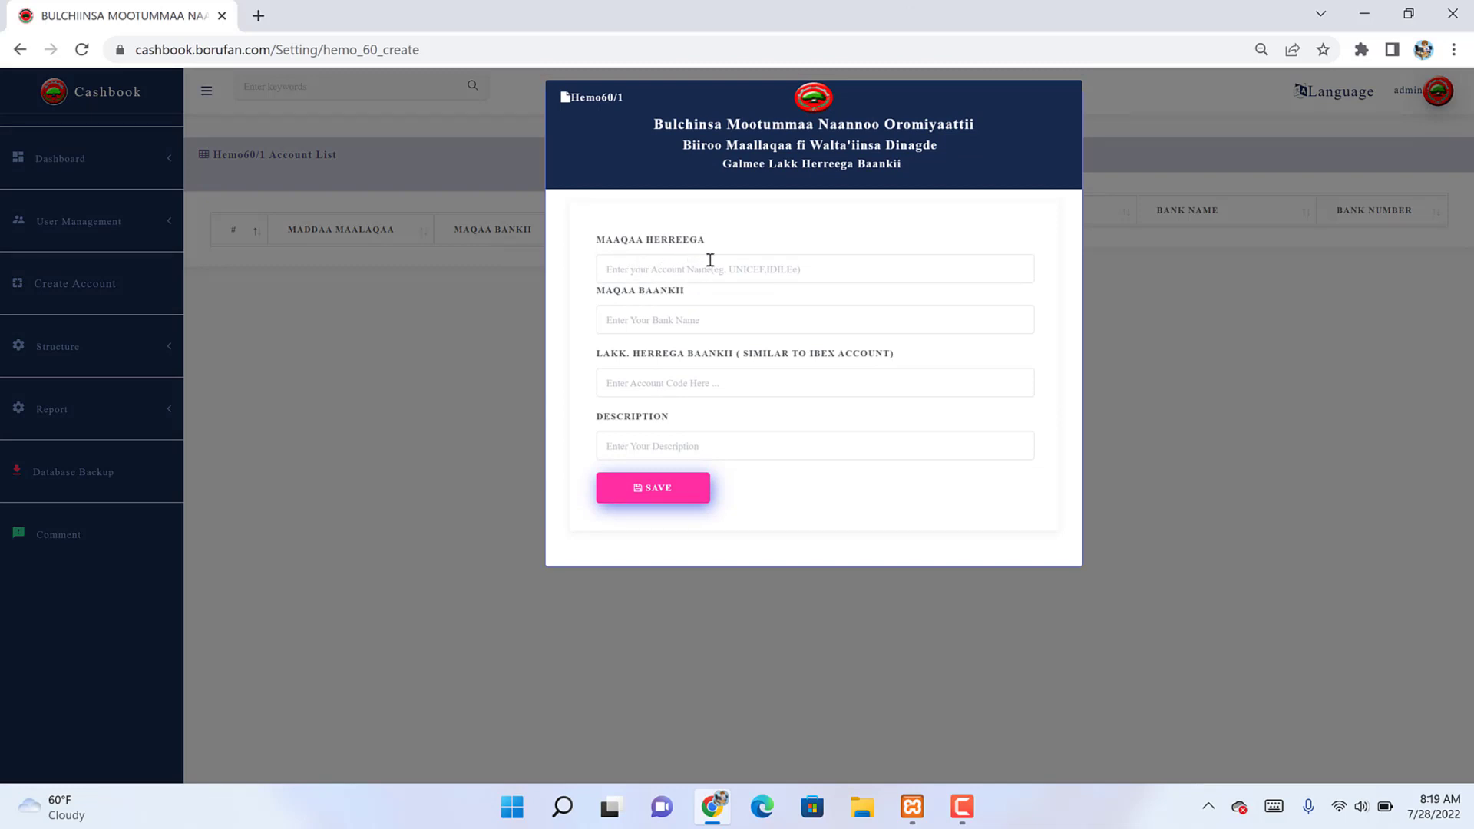
left_click(629, 329)
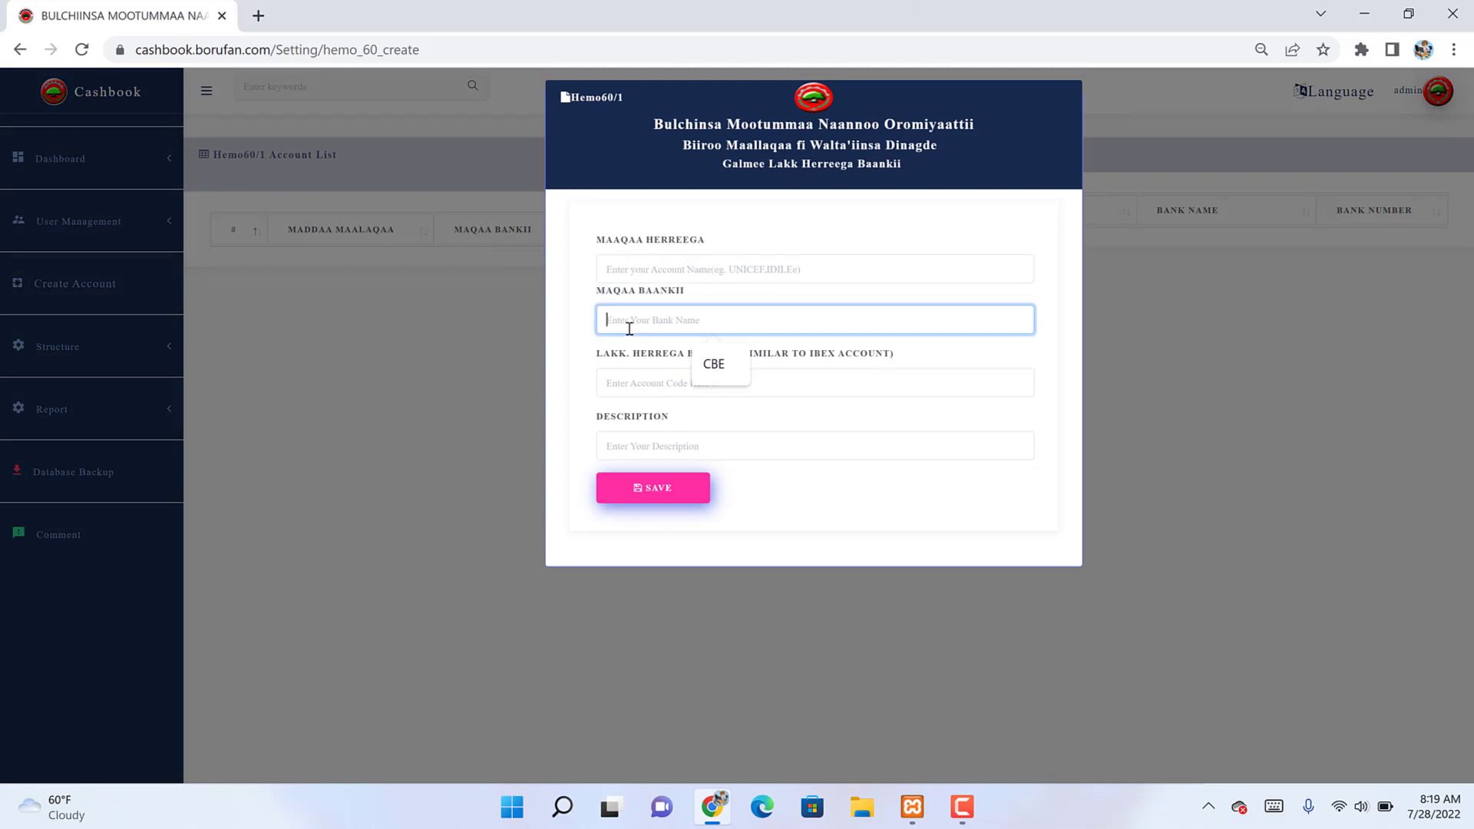
left_click(645, 382)
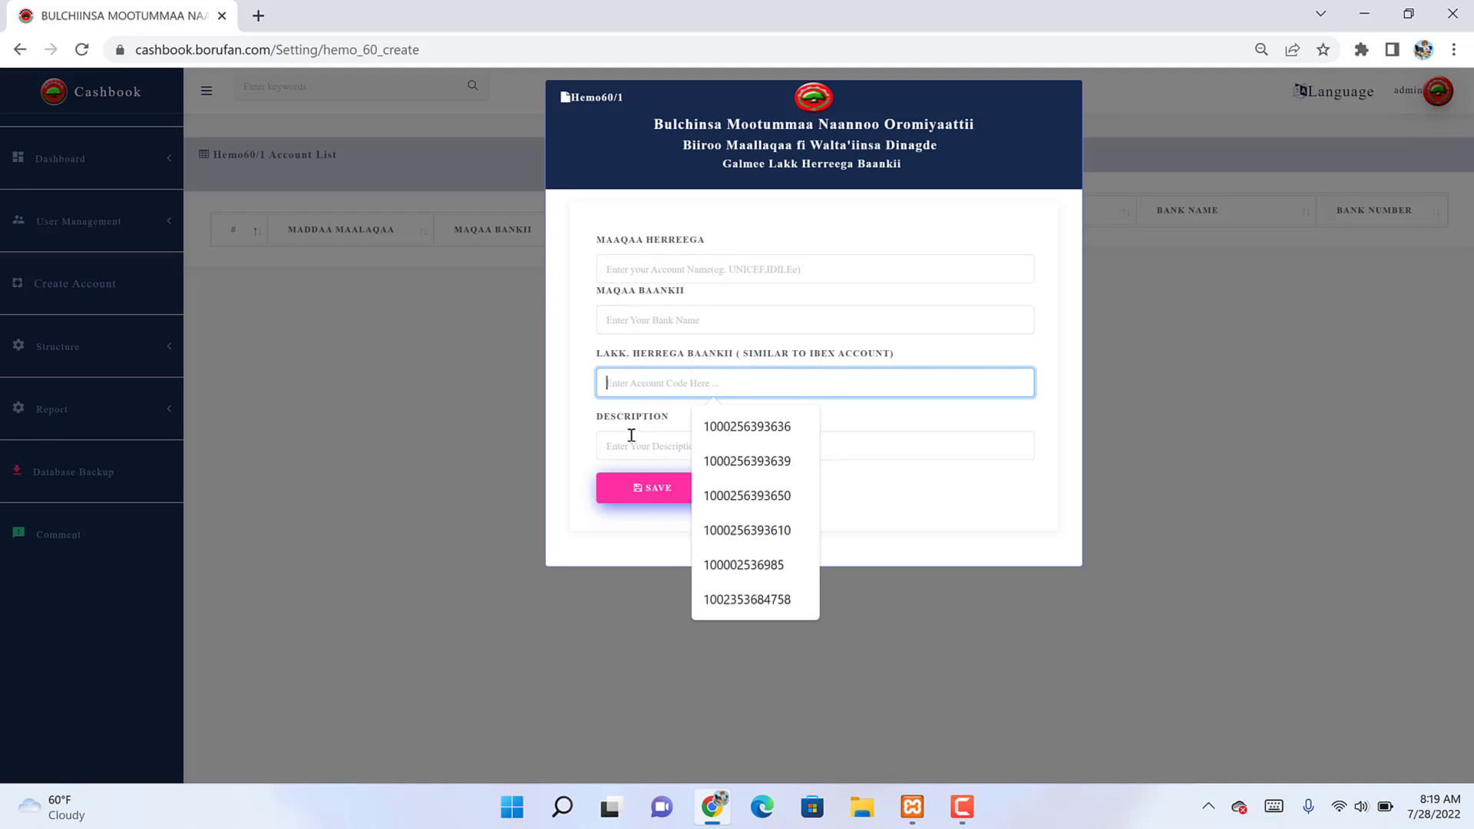
key("Return")
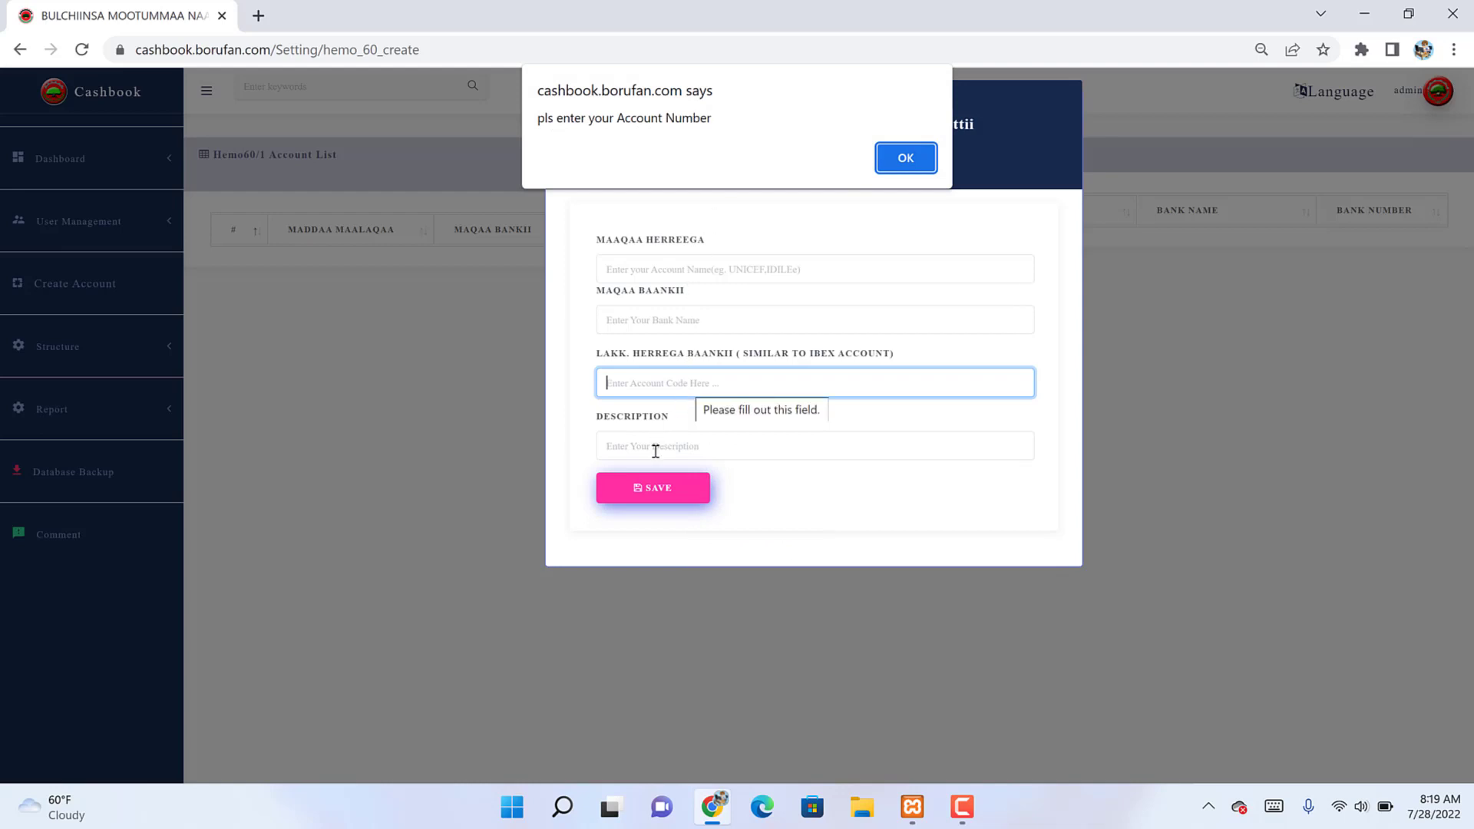
left_click(907, 158)
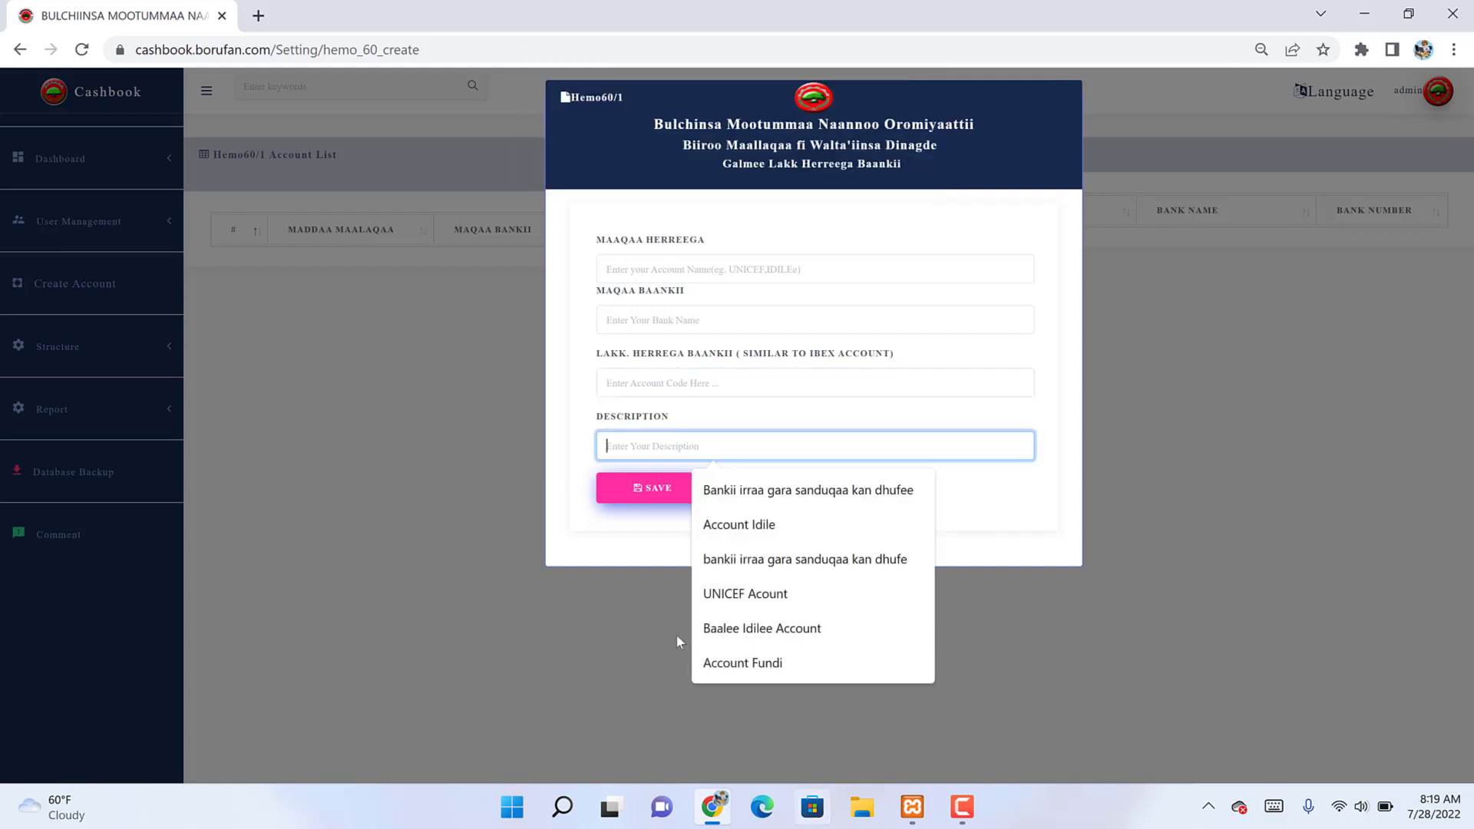
left_click(335, 407)
left_click(625, 487)
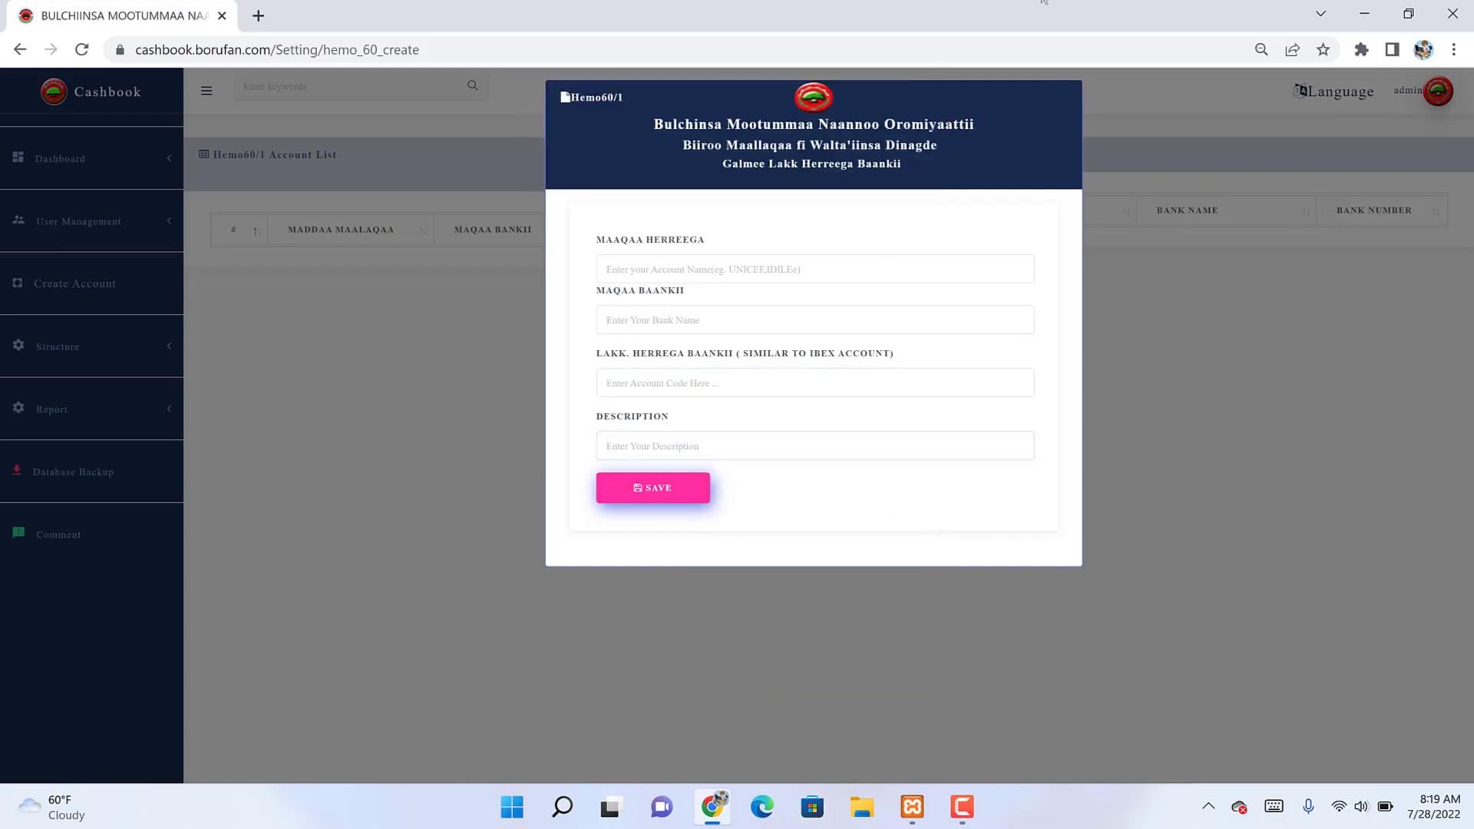
left_click(1118, 75)
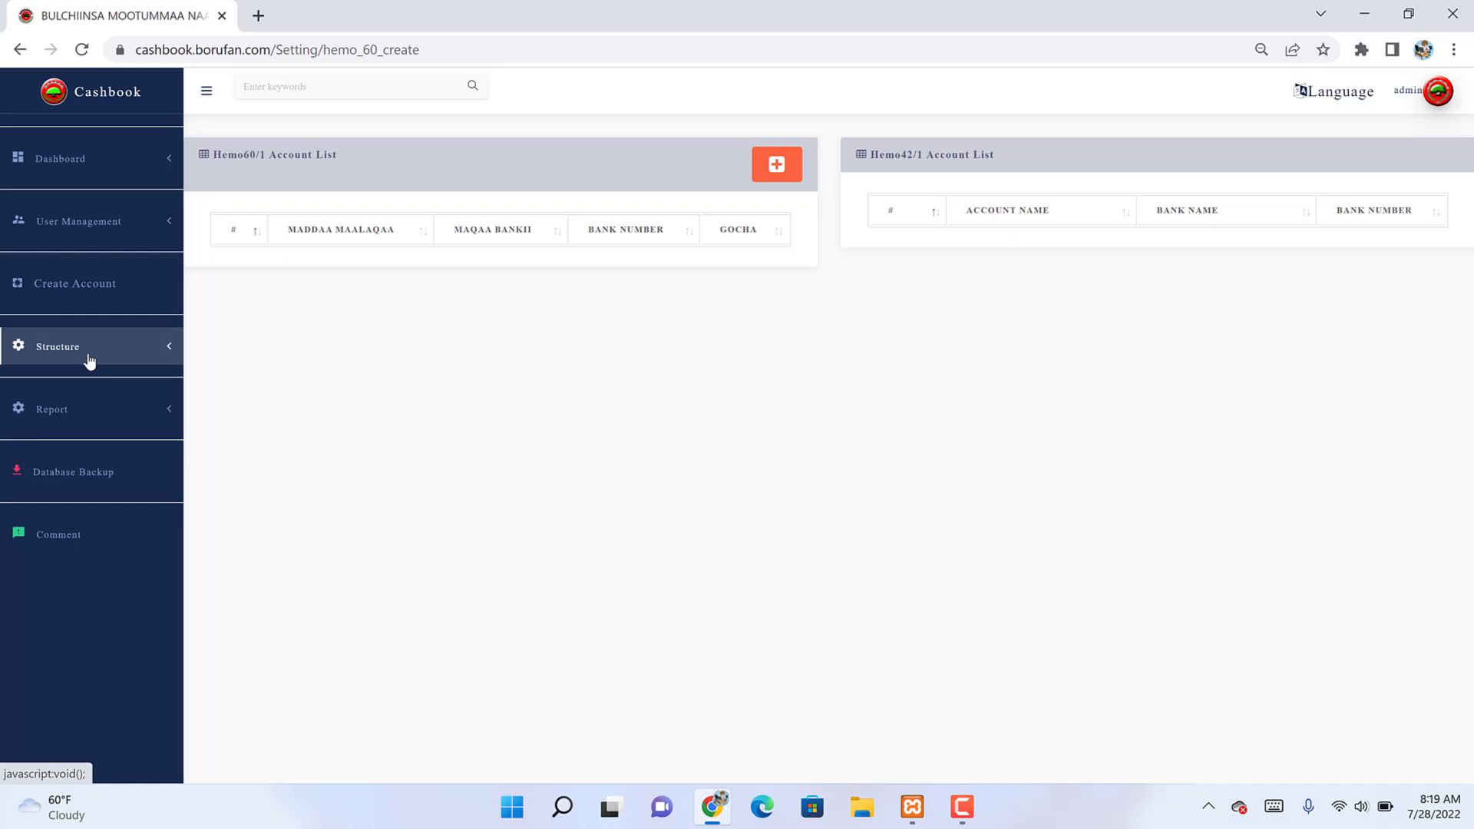
Step: Open the zone settings list and close the Add Zone form without saving
left_click(89, 361)
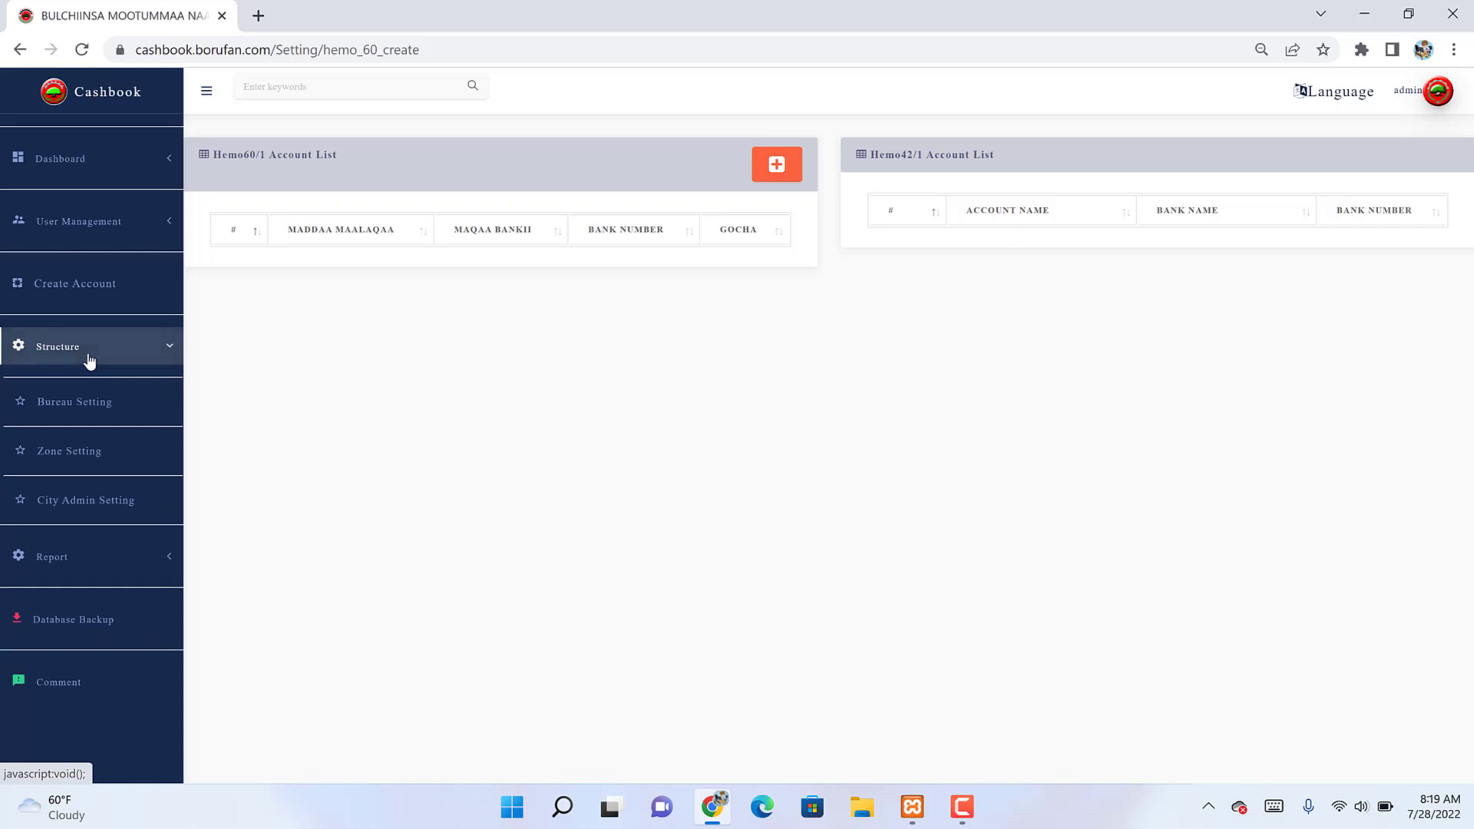
left_click(59, 451)
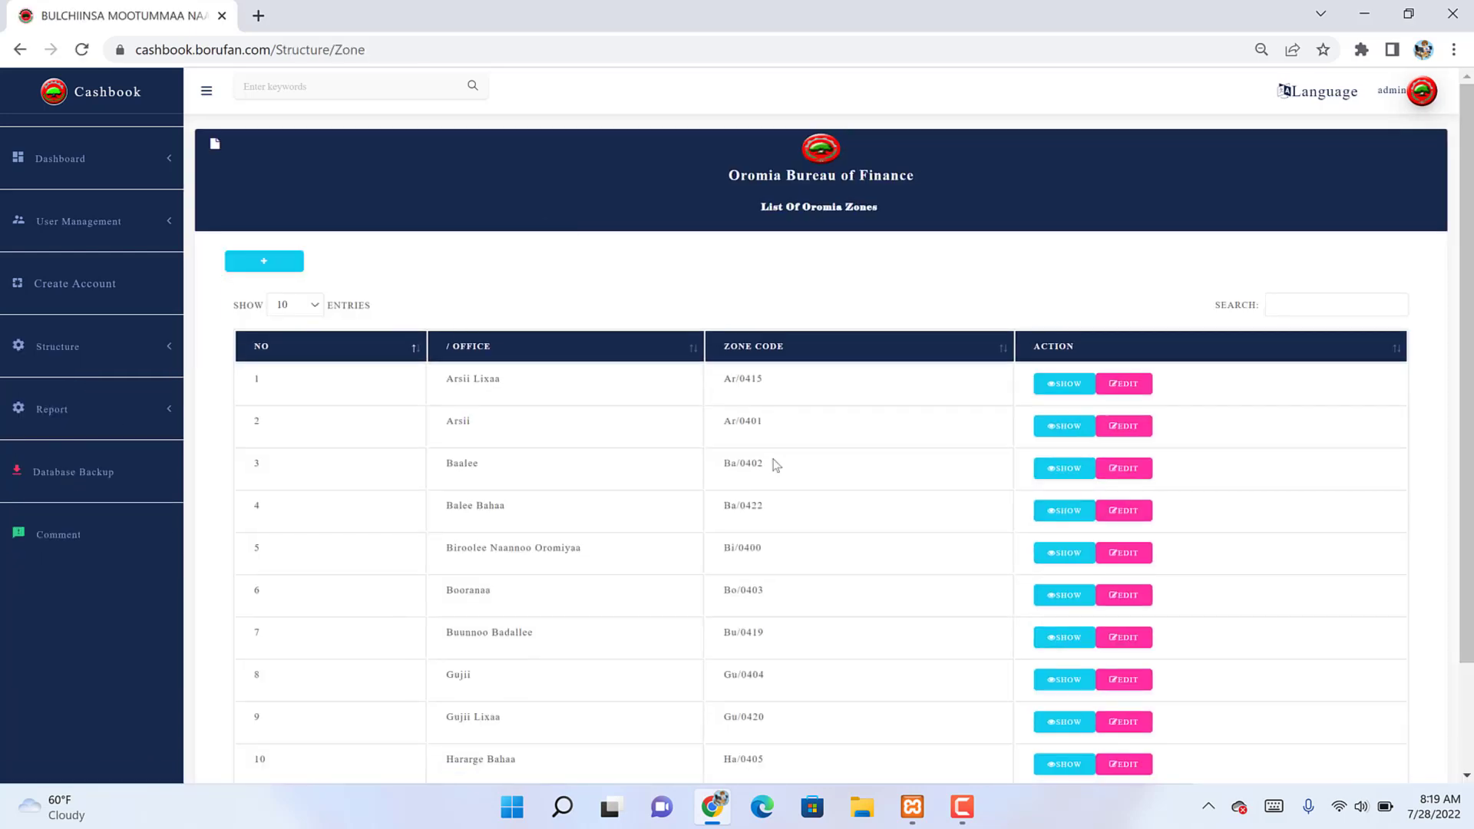
scroll(776, 465, "down", 2)
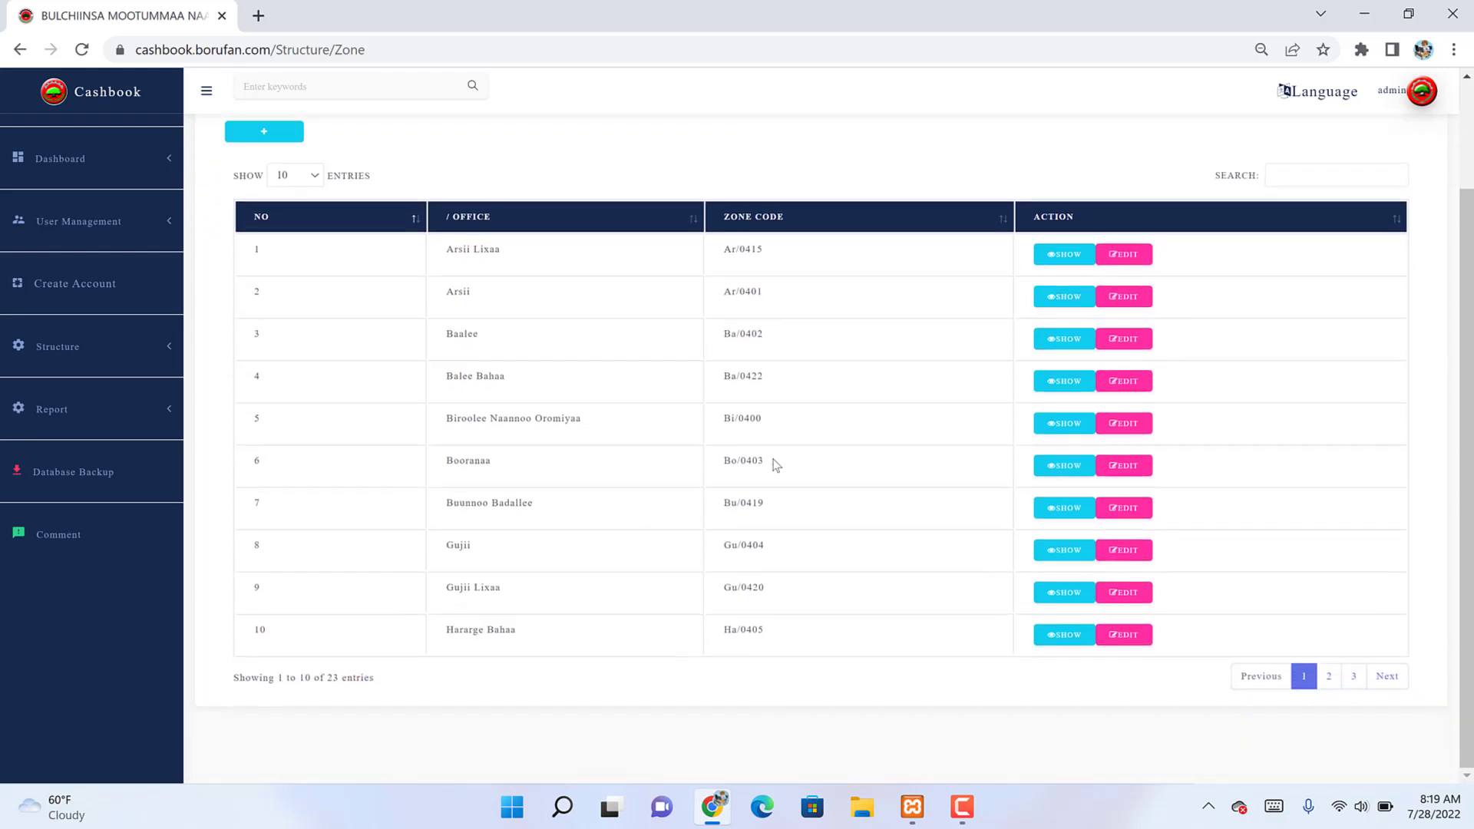
scroll(776, 465, "up", 2)
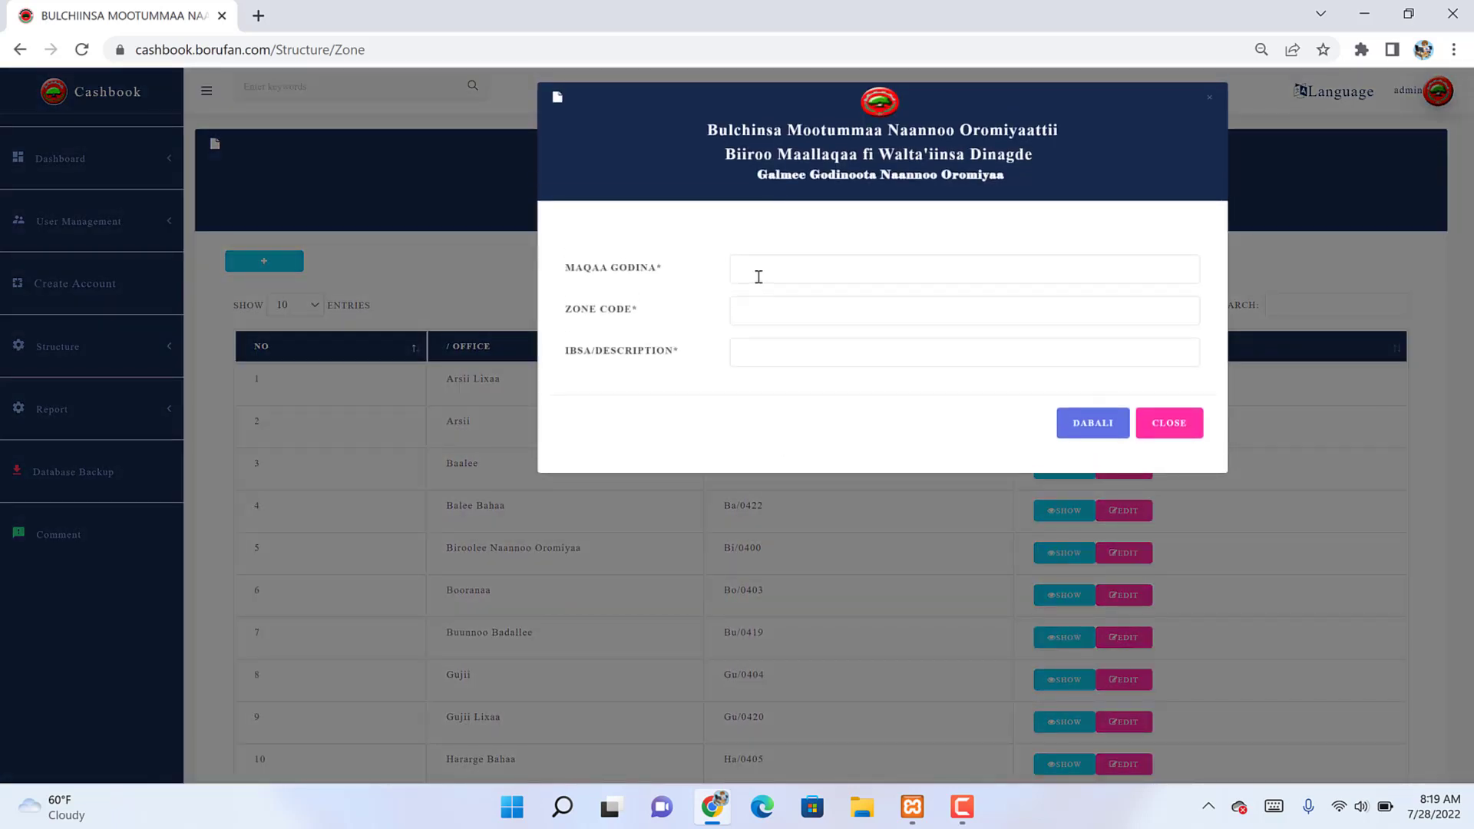
left_click(758, 275)
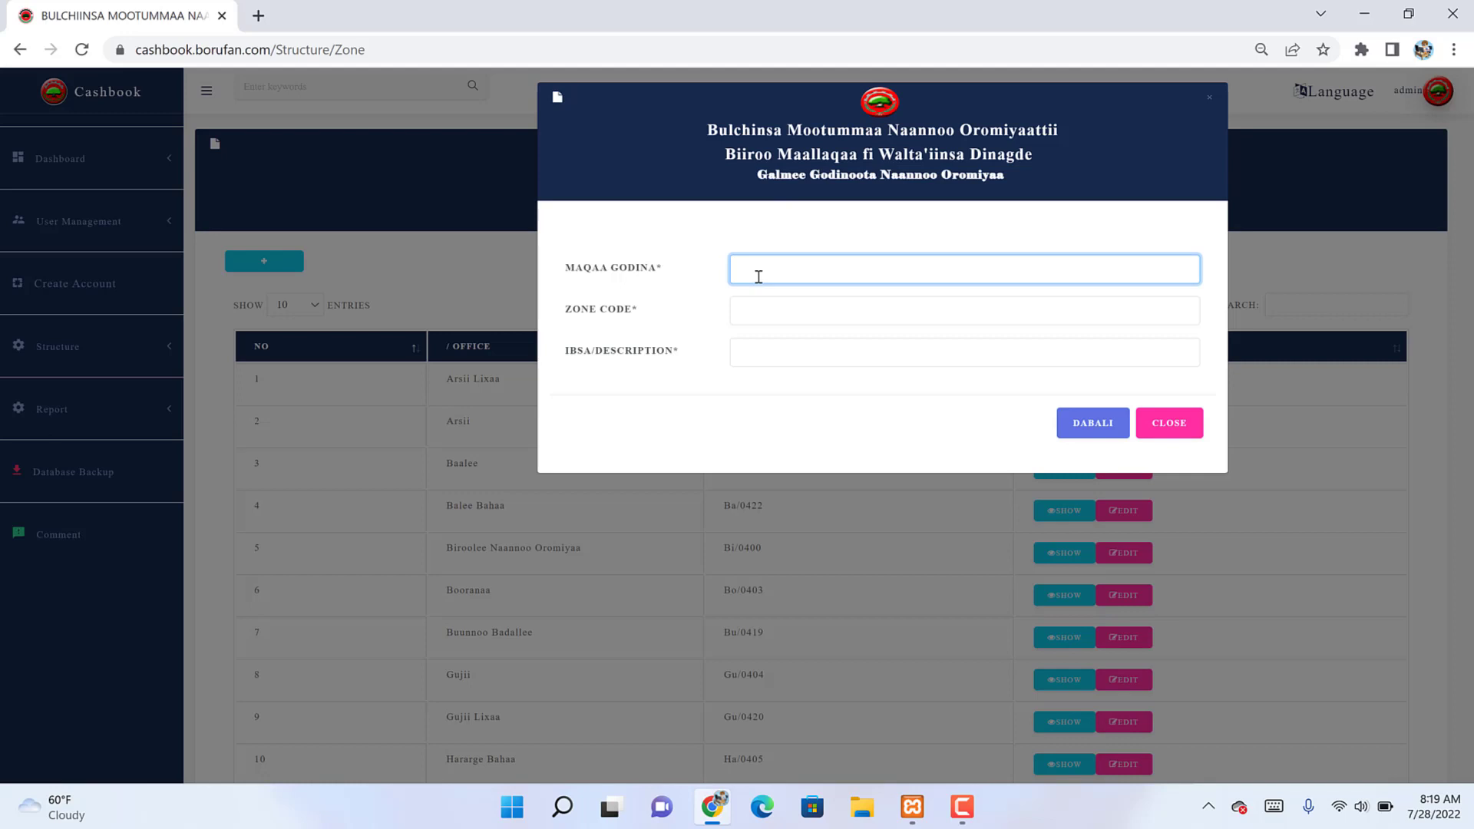
left_click(510, 519)
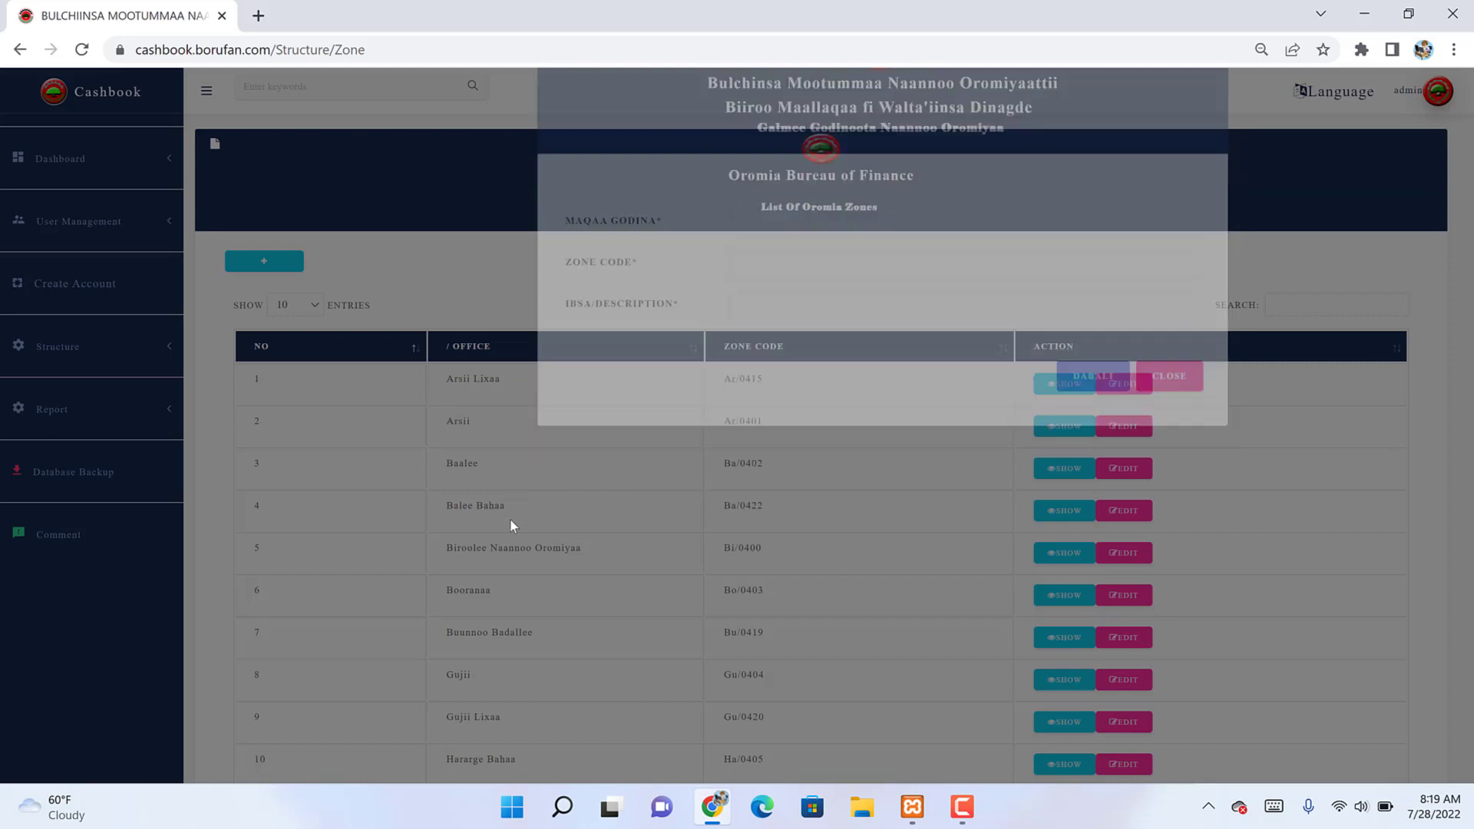
Step: Jump to page 3 of the Oromia zone list, showing entries 21–23 of 23
scroll(510, 522, "down", 2)
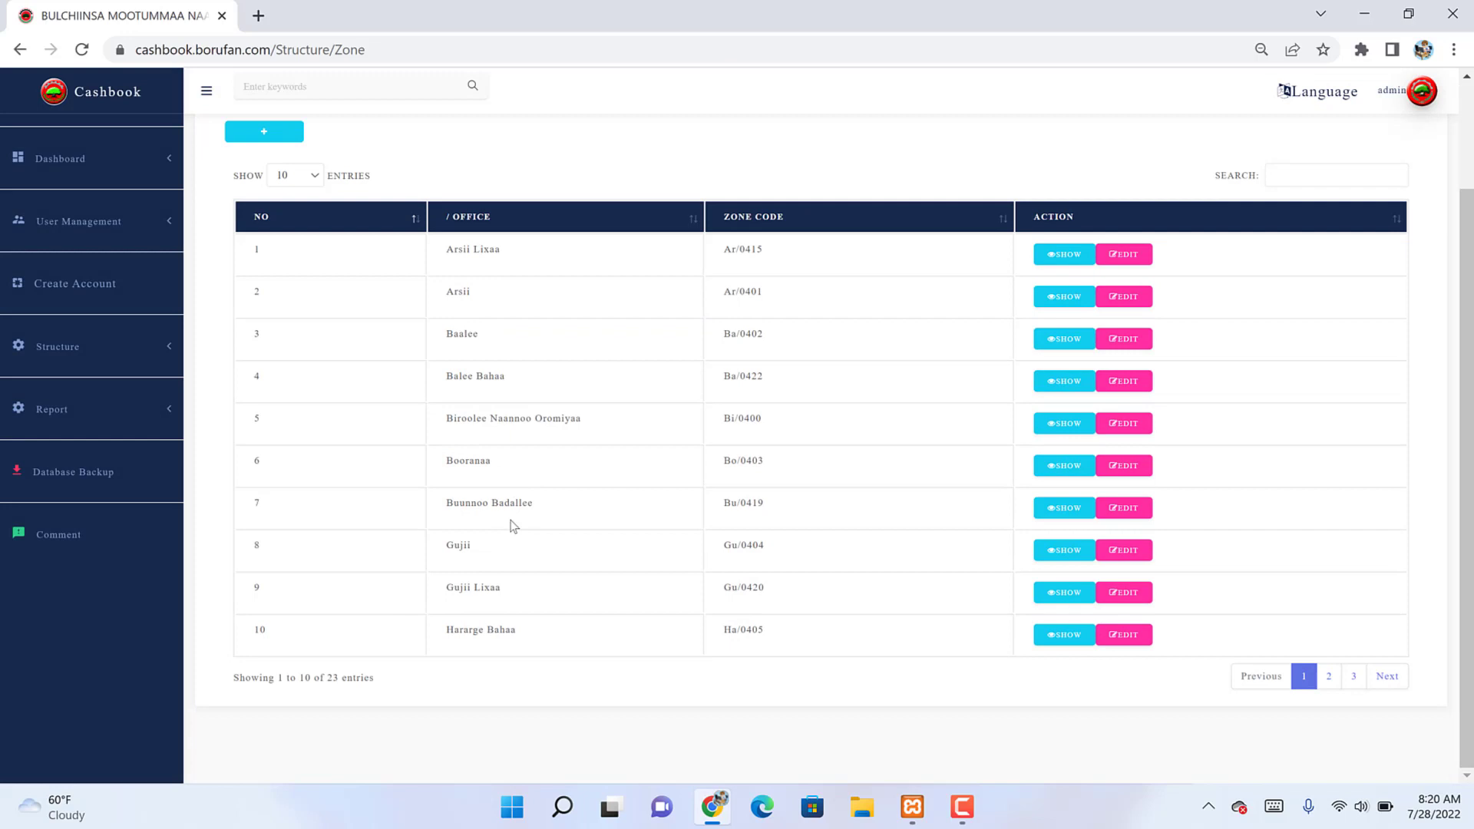
key("Tab")
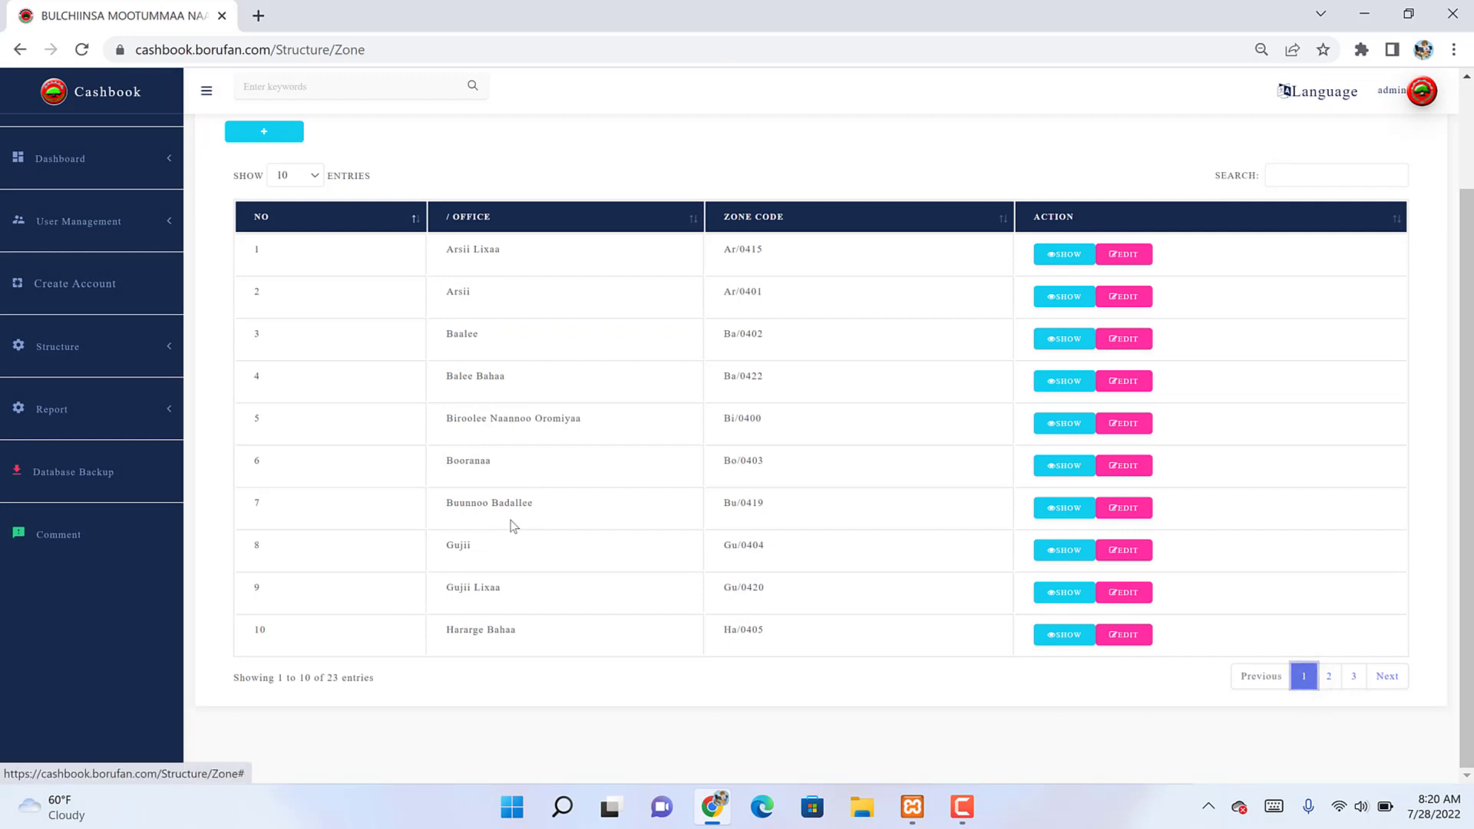
key("Tab")
key("Tab")
key("Return")
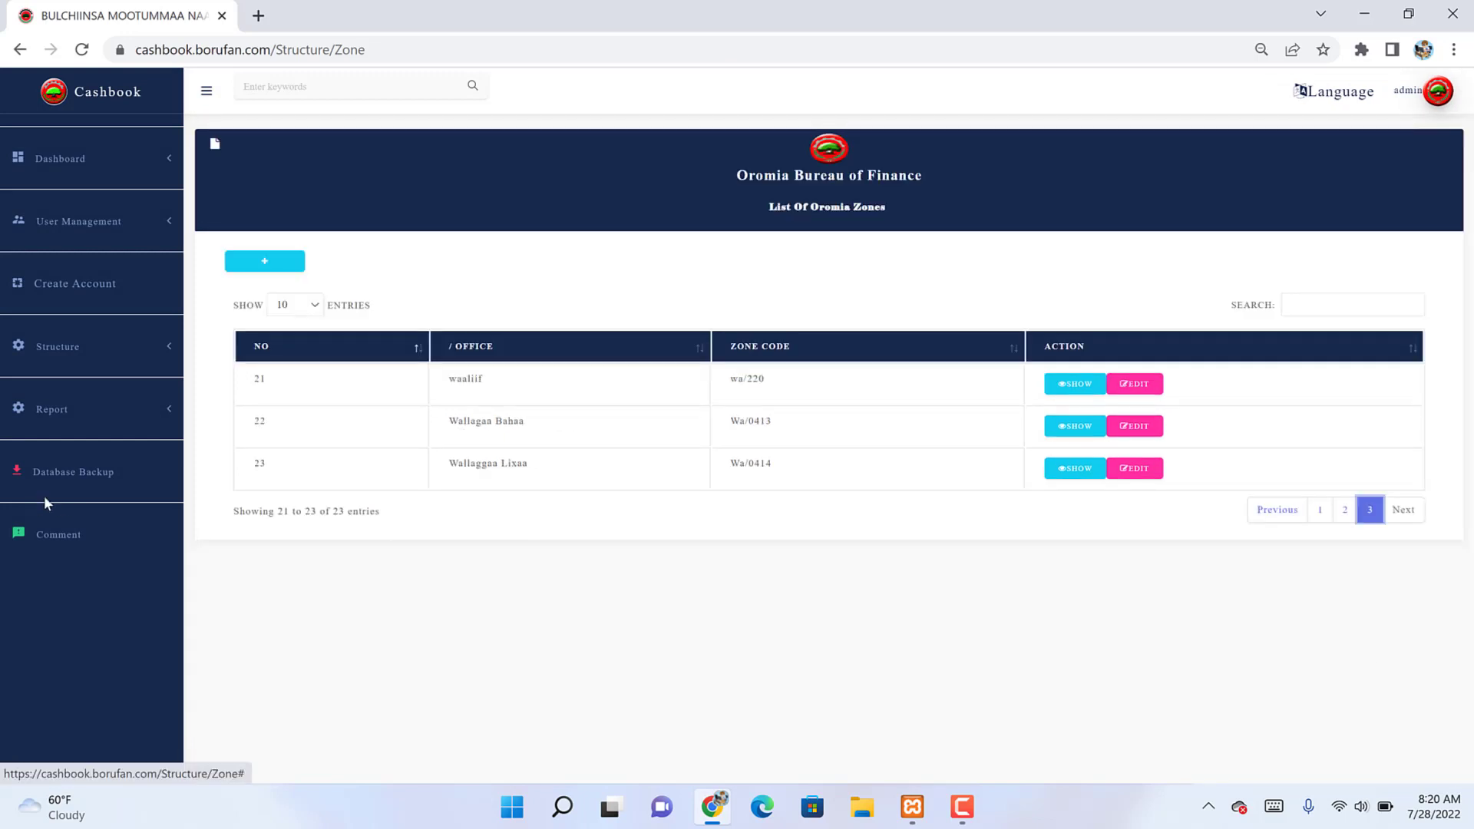
left_click(532, 434)
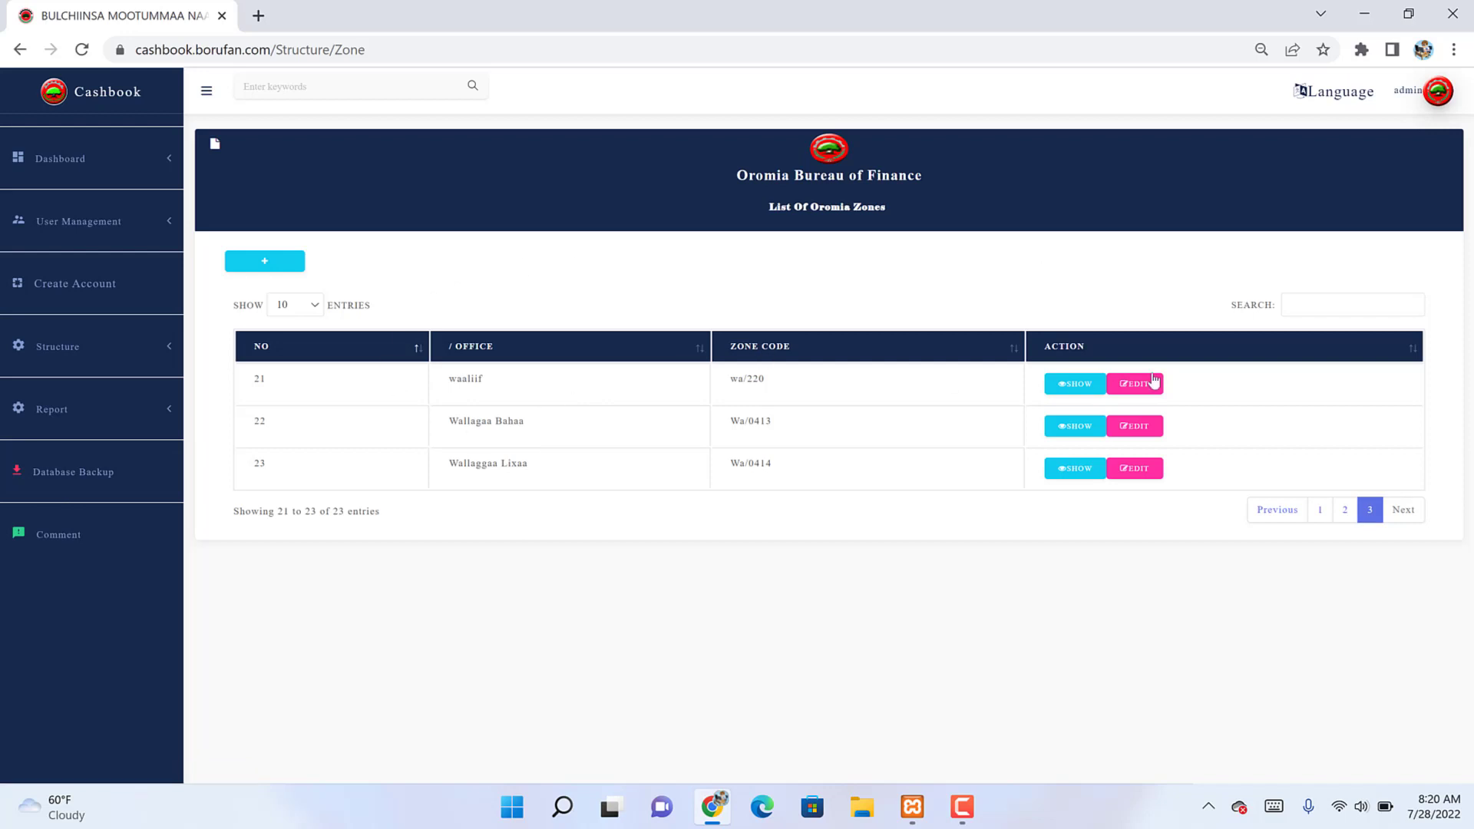
Step: Delete the zone waaliif from its details modal and confirm the deletion
left_click(1076, 384)
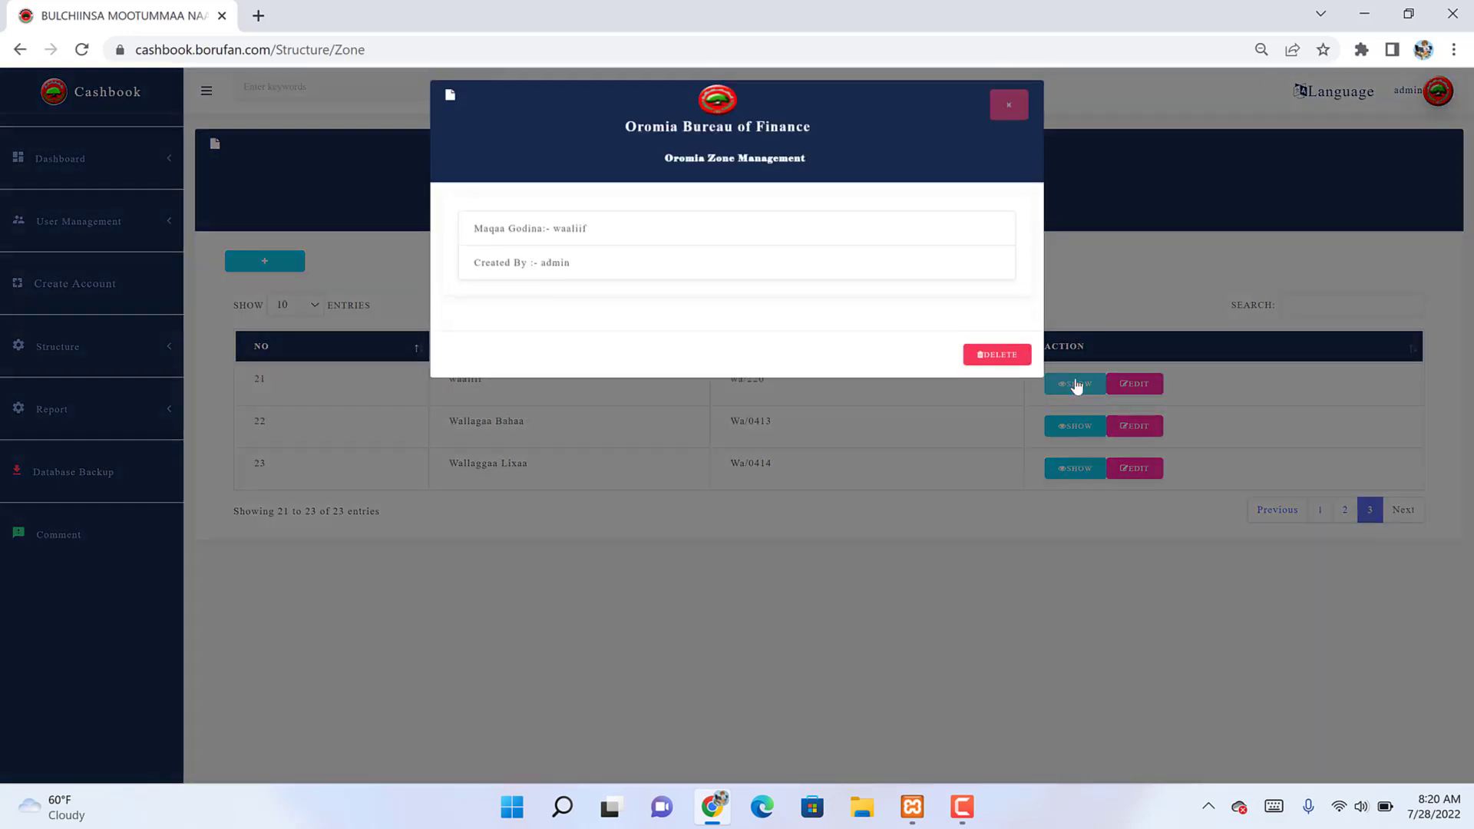
left_click(995, 361)
left_click(829, 156)
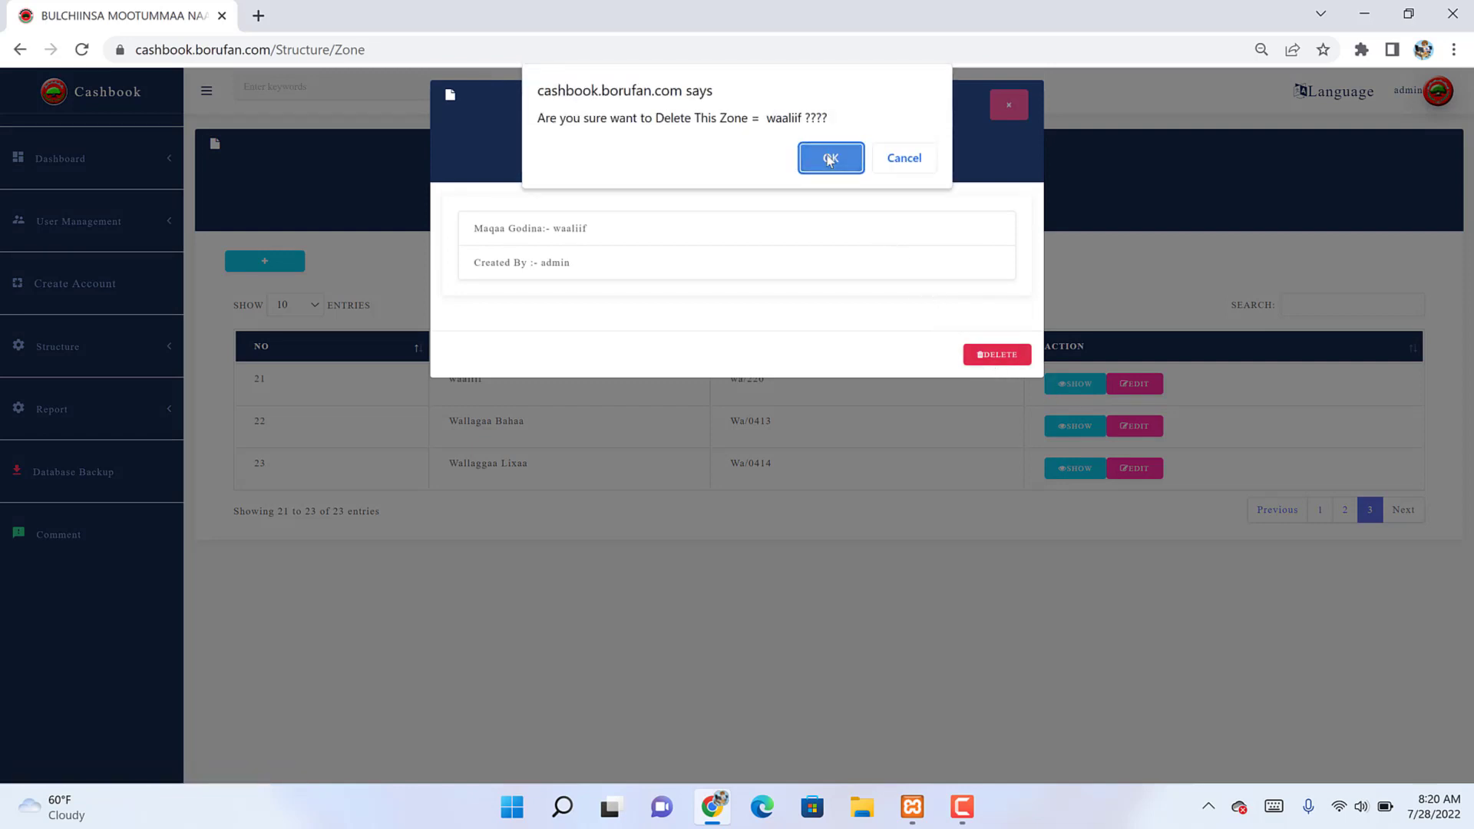
scroll(924, 569, "down", 2)
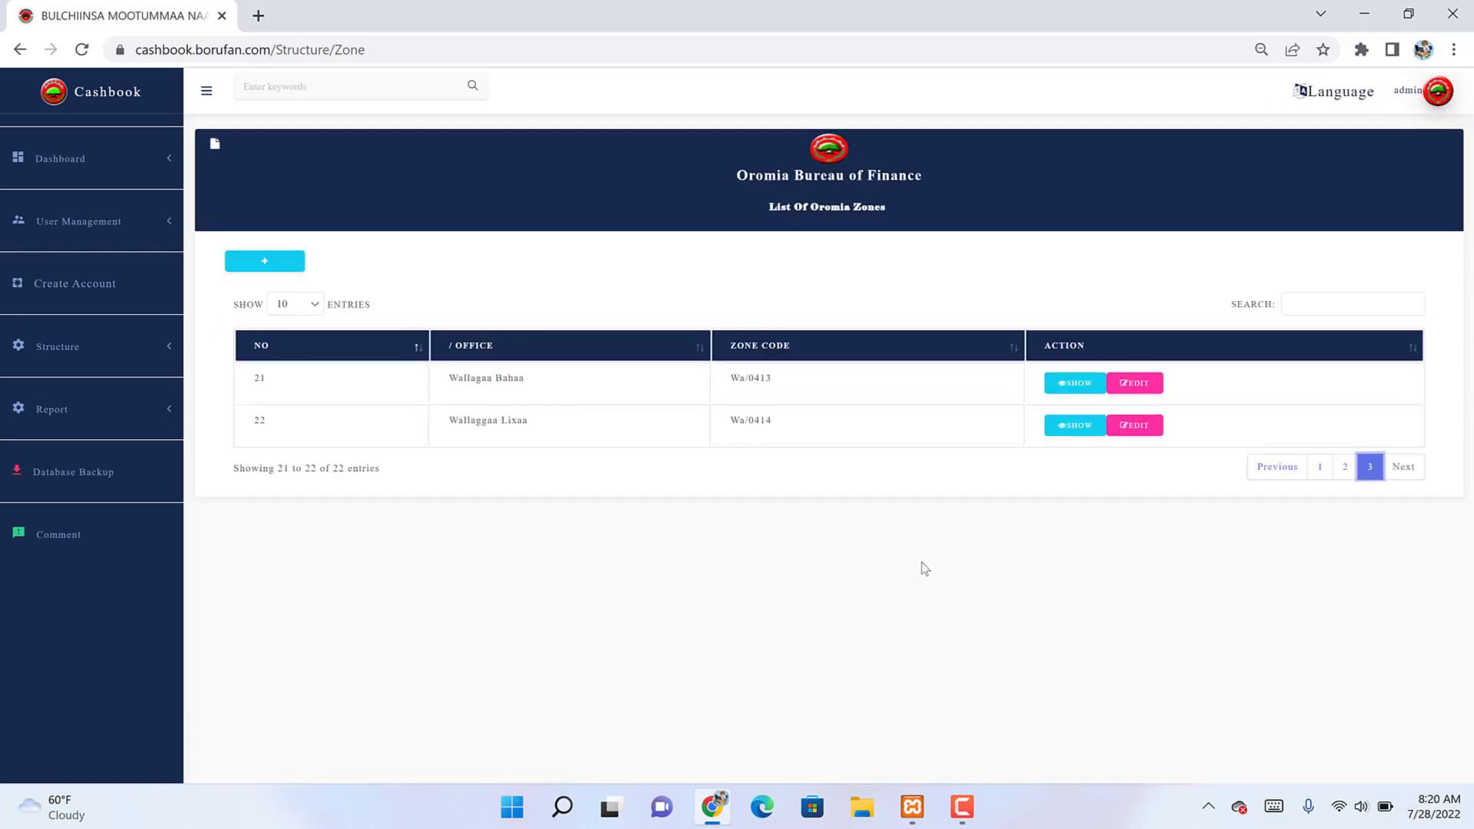
Step: Open the City Admin users list under Structure > User Management and copy the Mojo admin's username
key("Return")
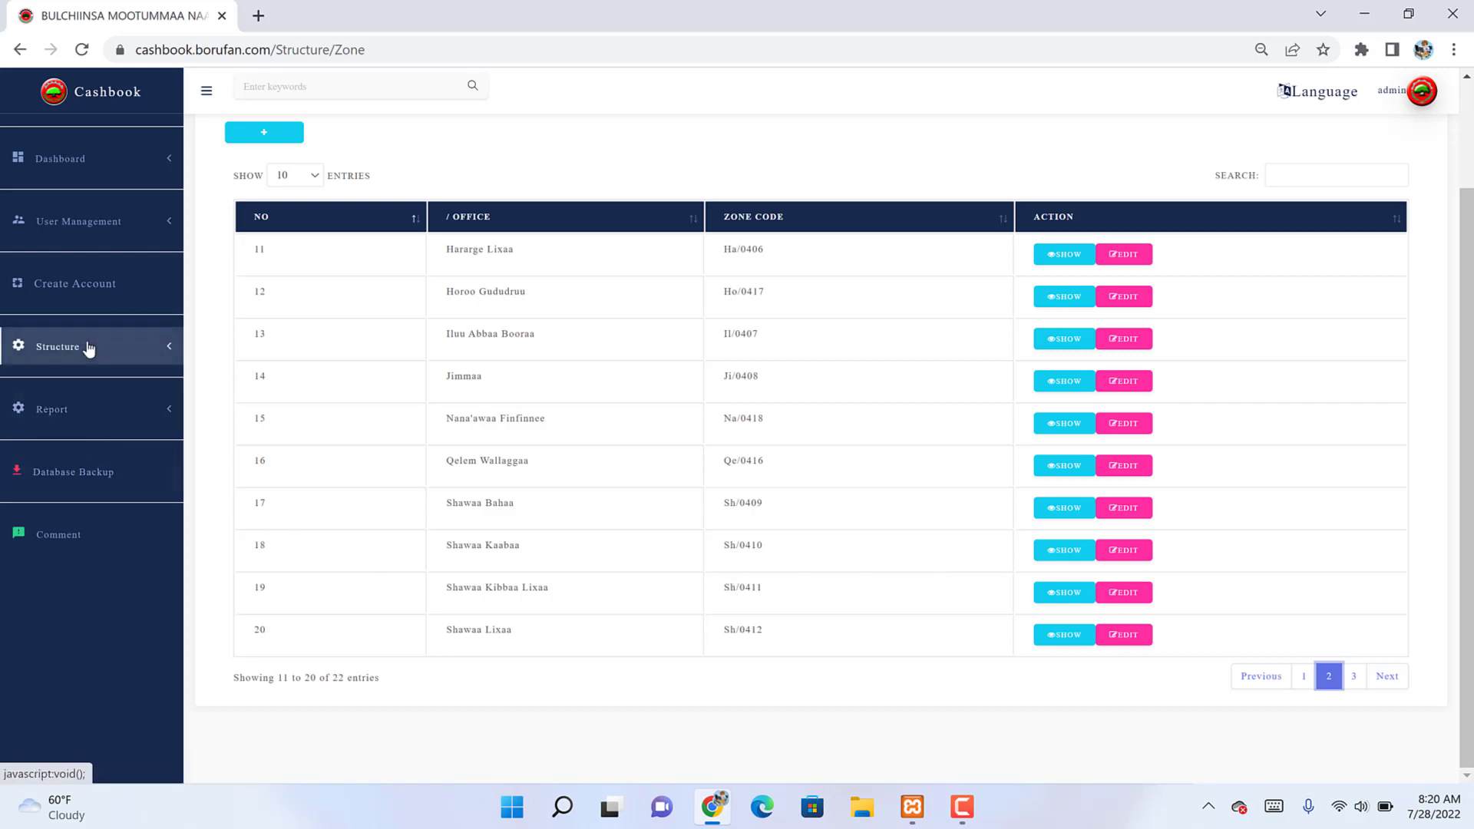
left_click(157, 354)
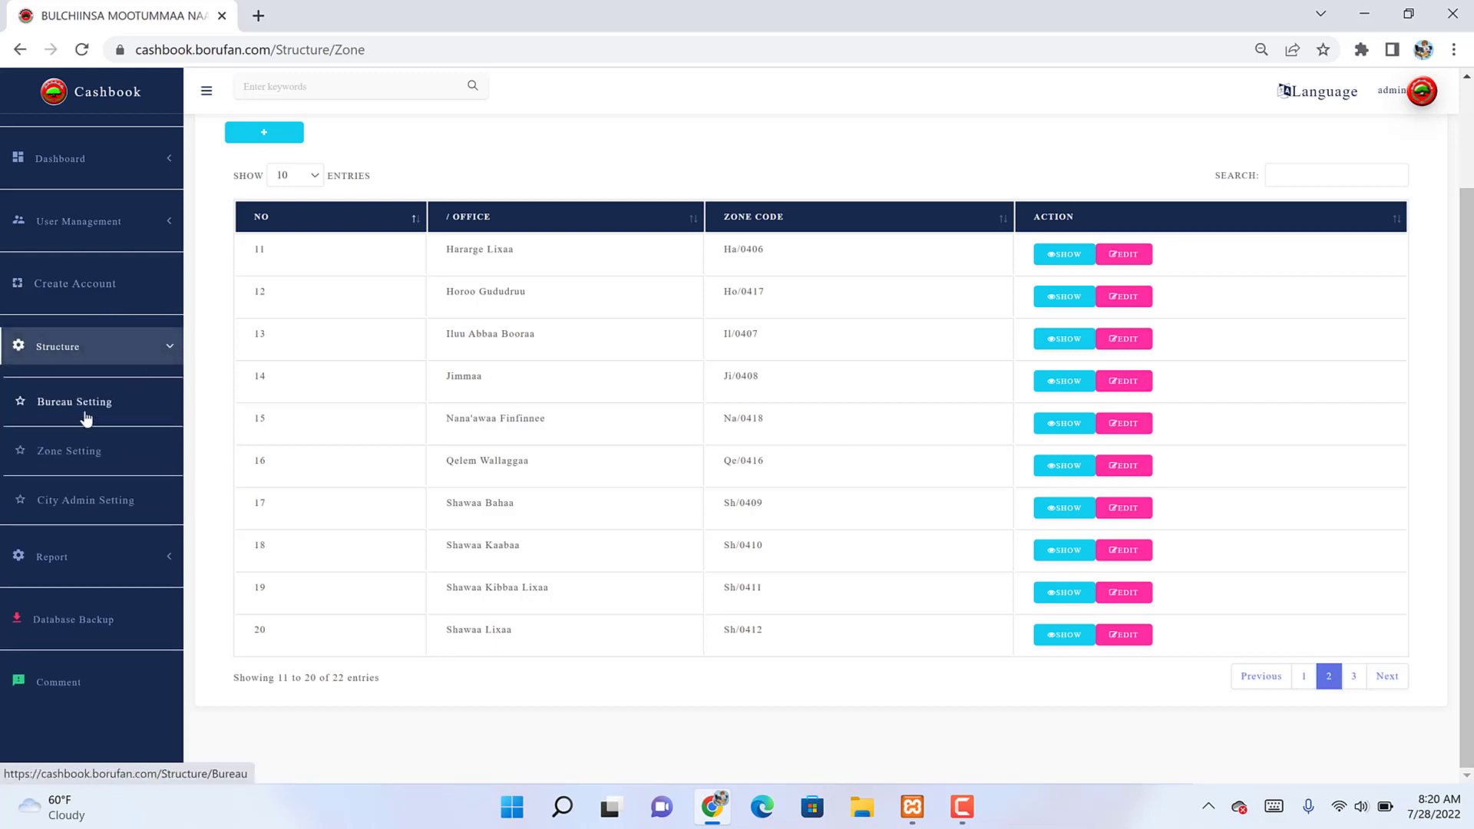
left_click(107, 231)
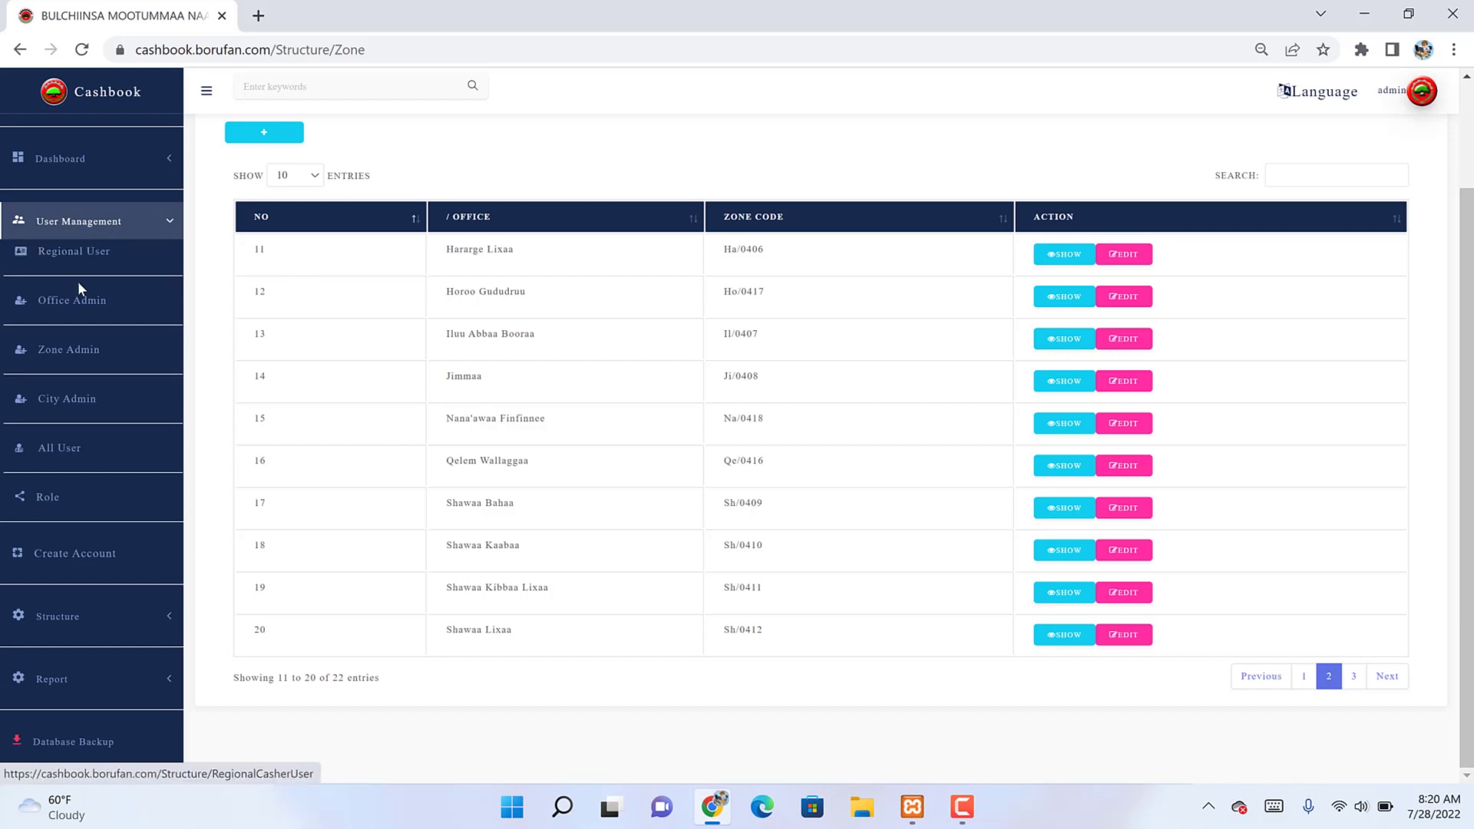
left_click(69, 411)
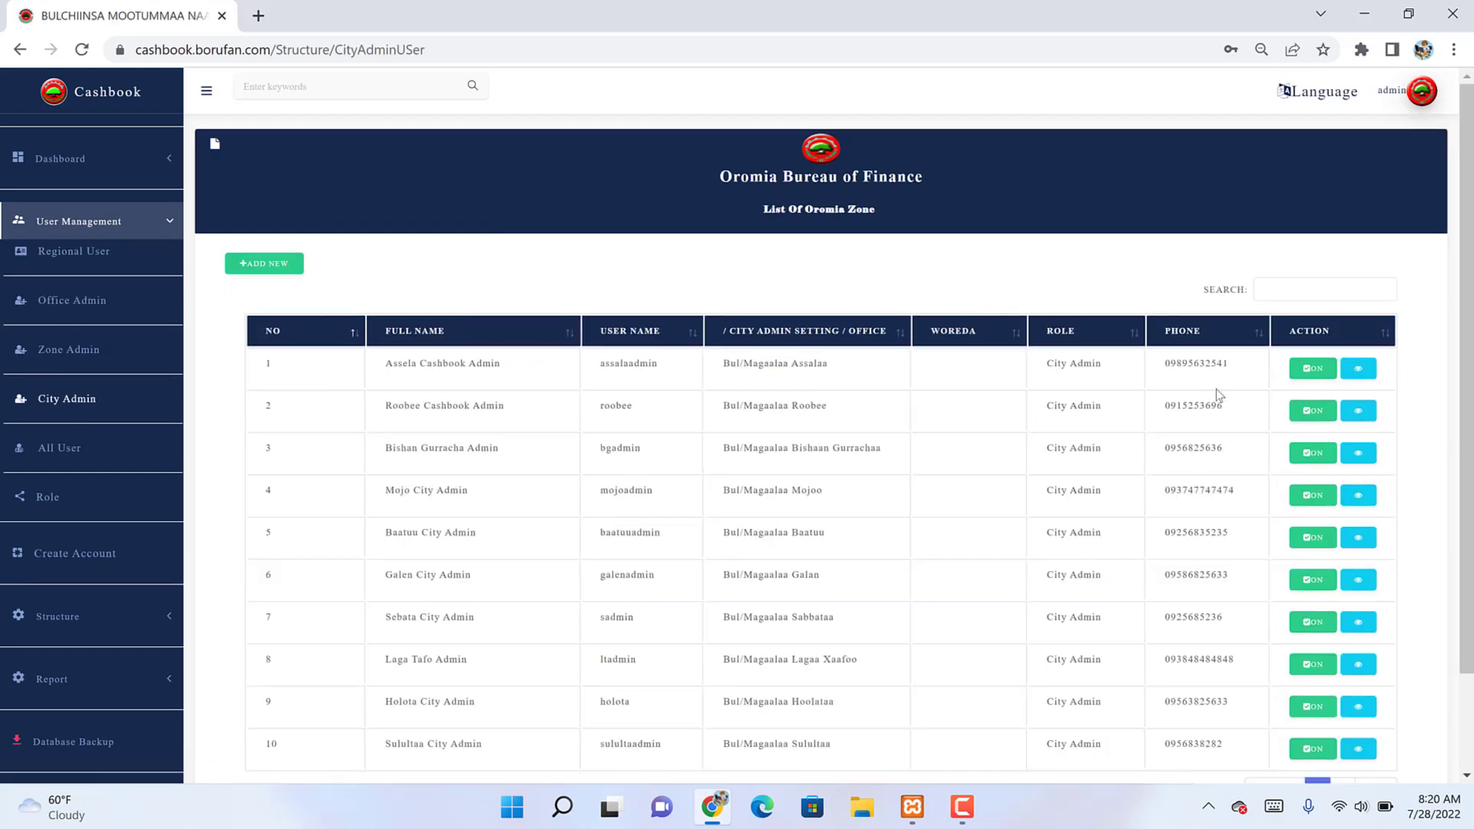
scroll(1216, 388, "down", 2)
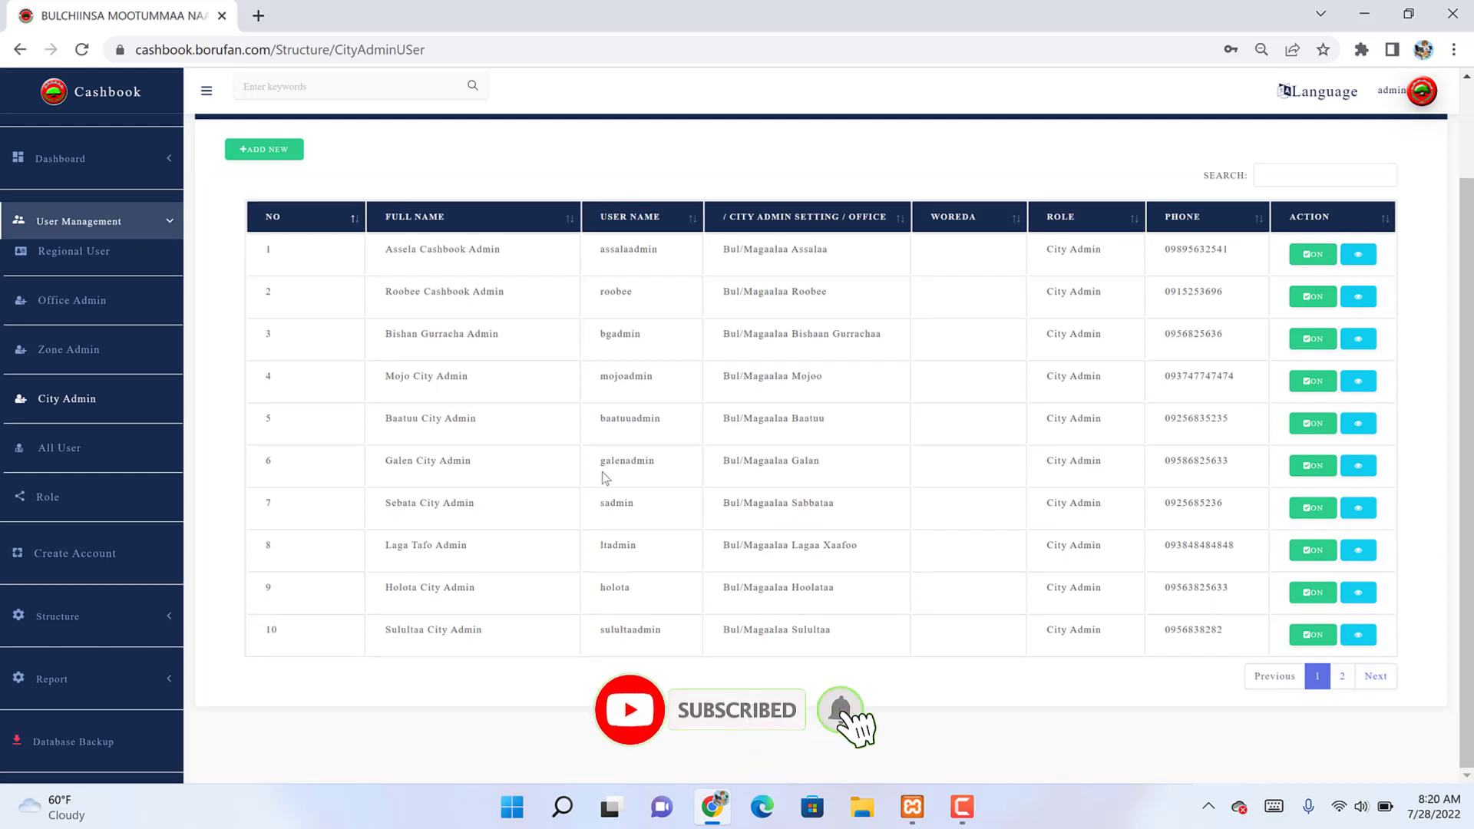
double_click(614, 378)
key("ctrl+c")
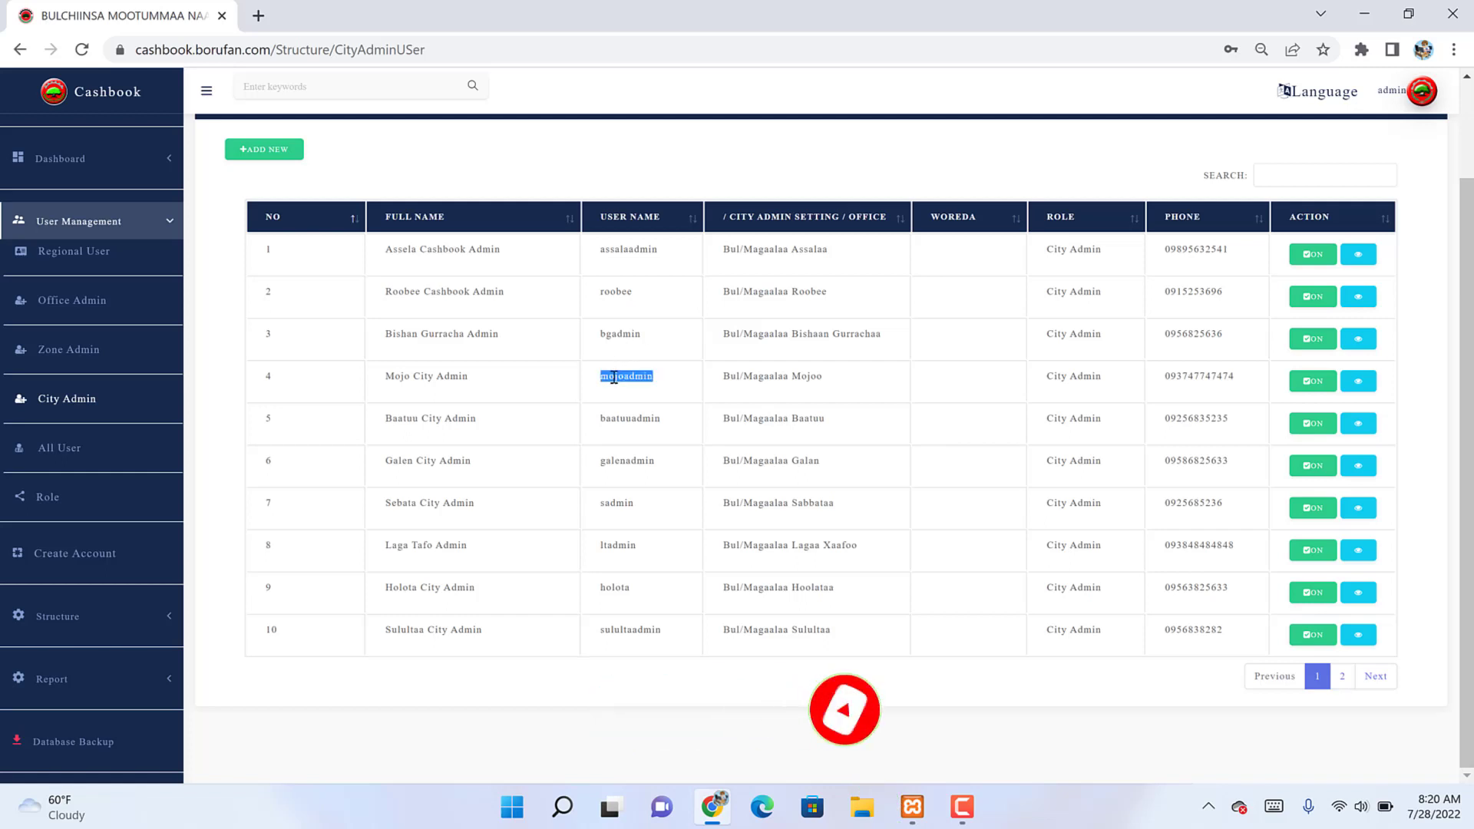
left_click(1400, 98)
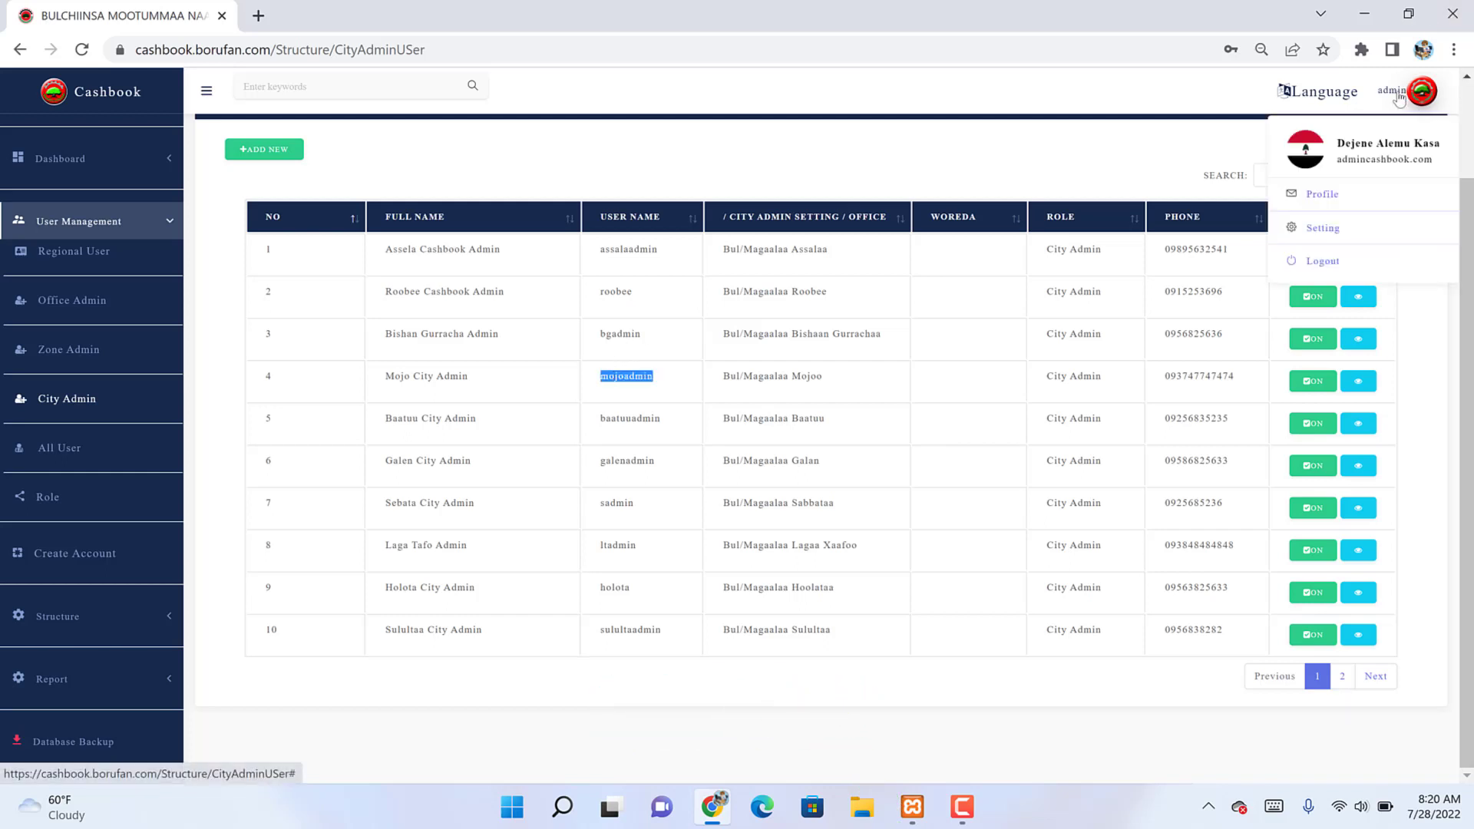
Step: Log out and sign in as the Mojo city admin with its username and password
left_click(1294, 264)
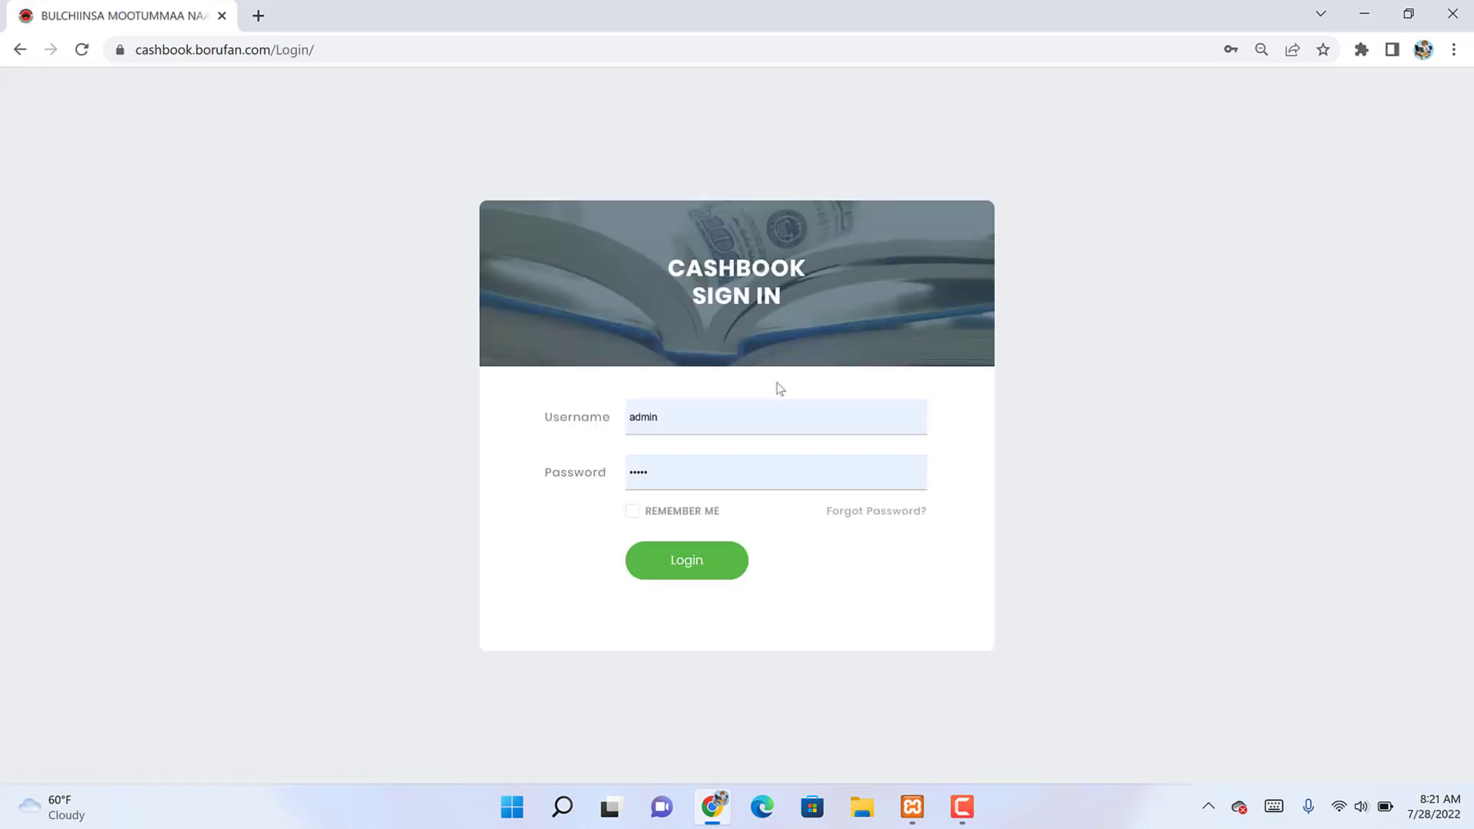
left_click(633, 429)
key("ctrl+v")
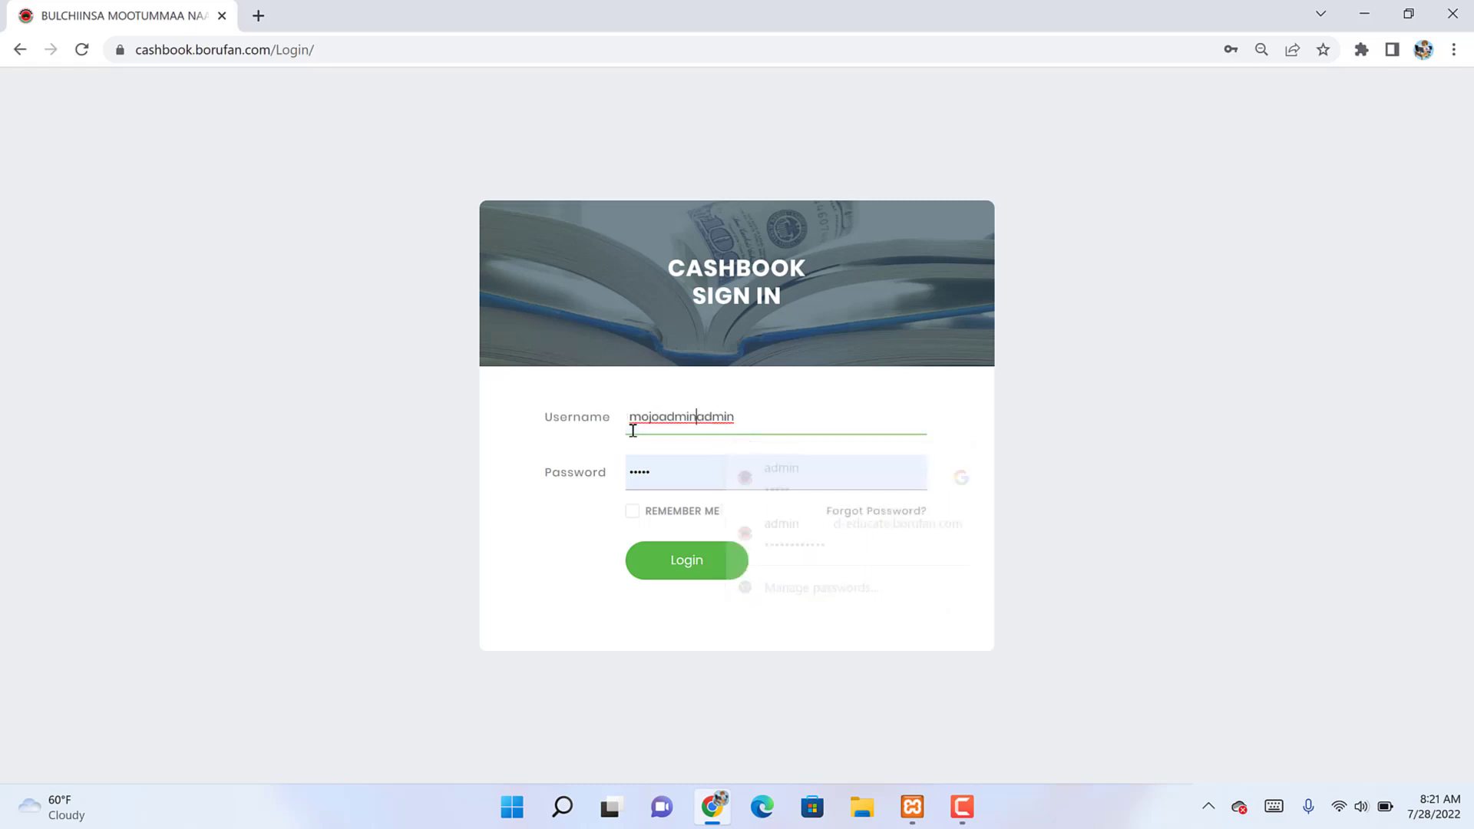
key("ctrl+a")
key("ctrl+v")
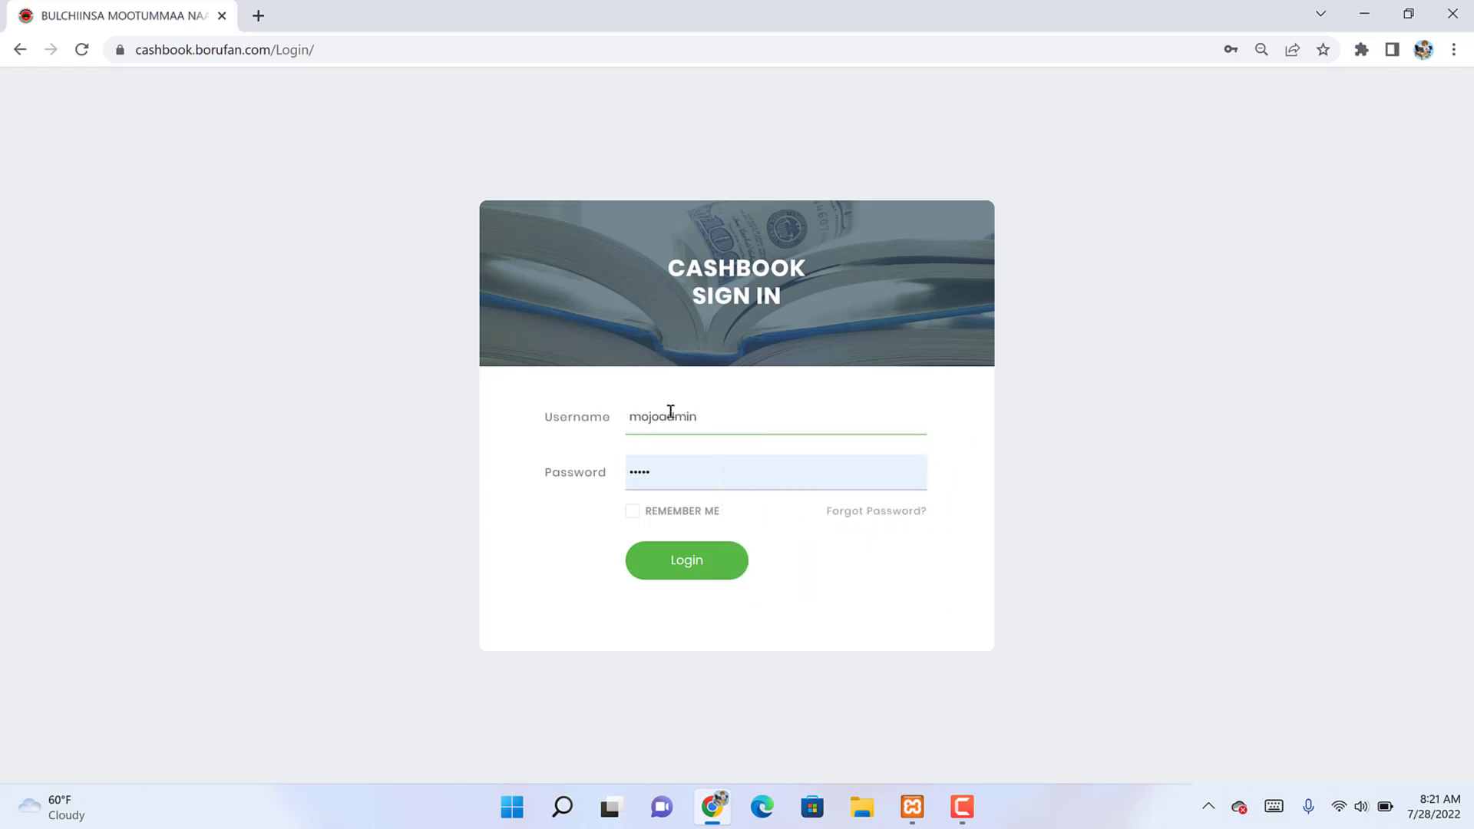
double_click(645, 468)
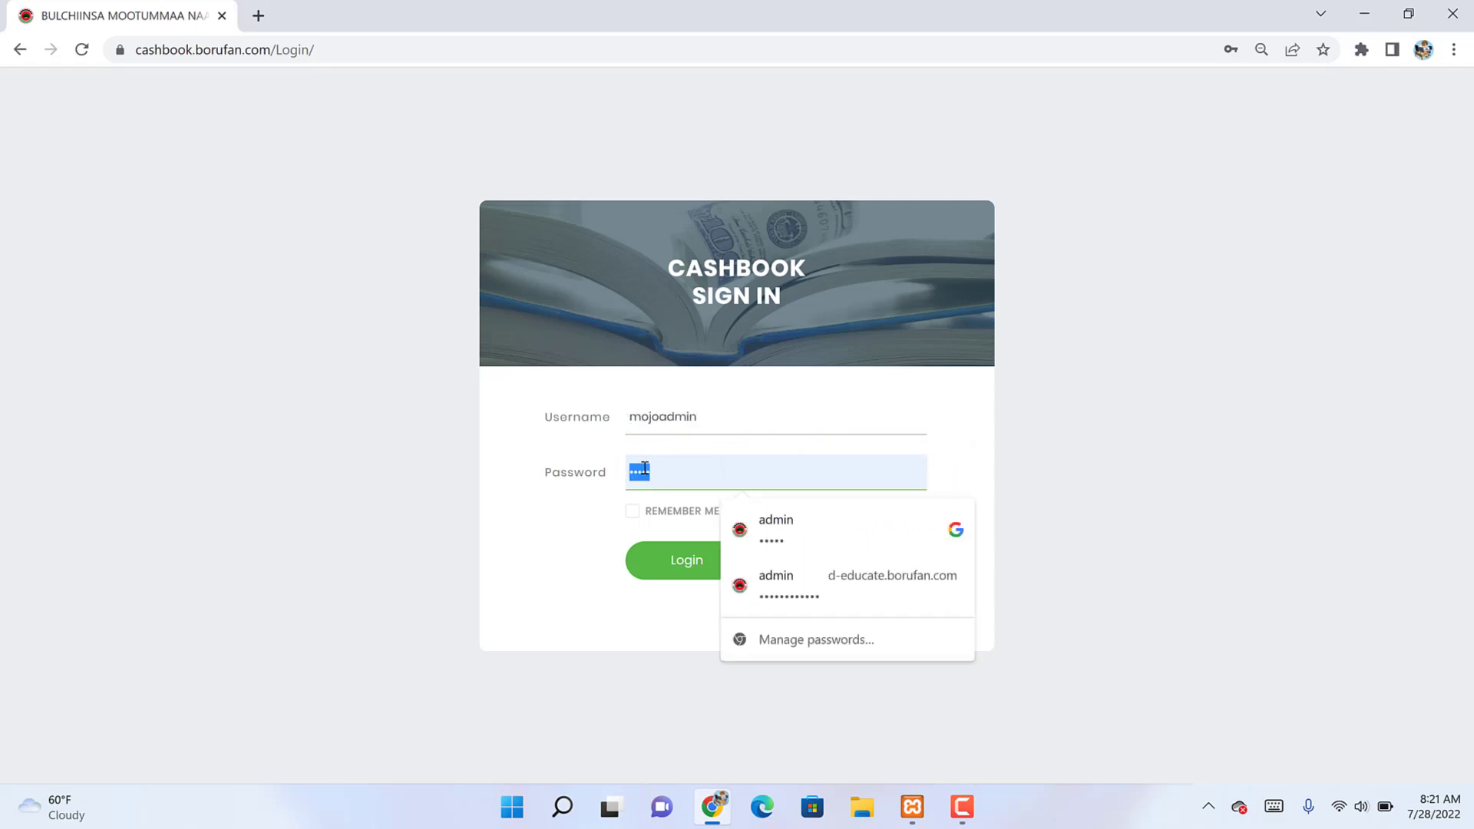
key("BackSpace")
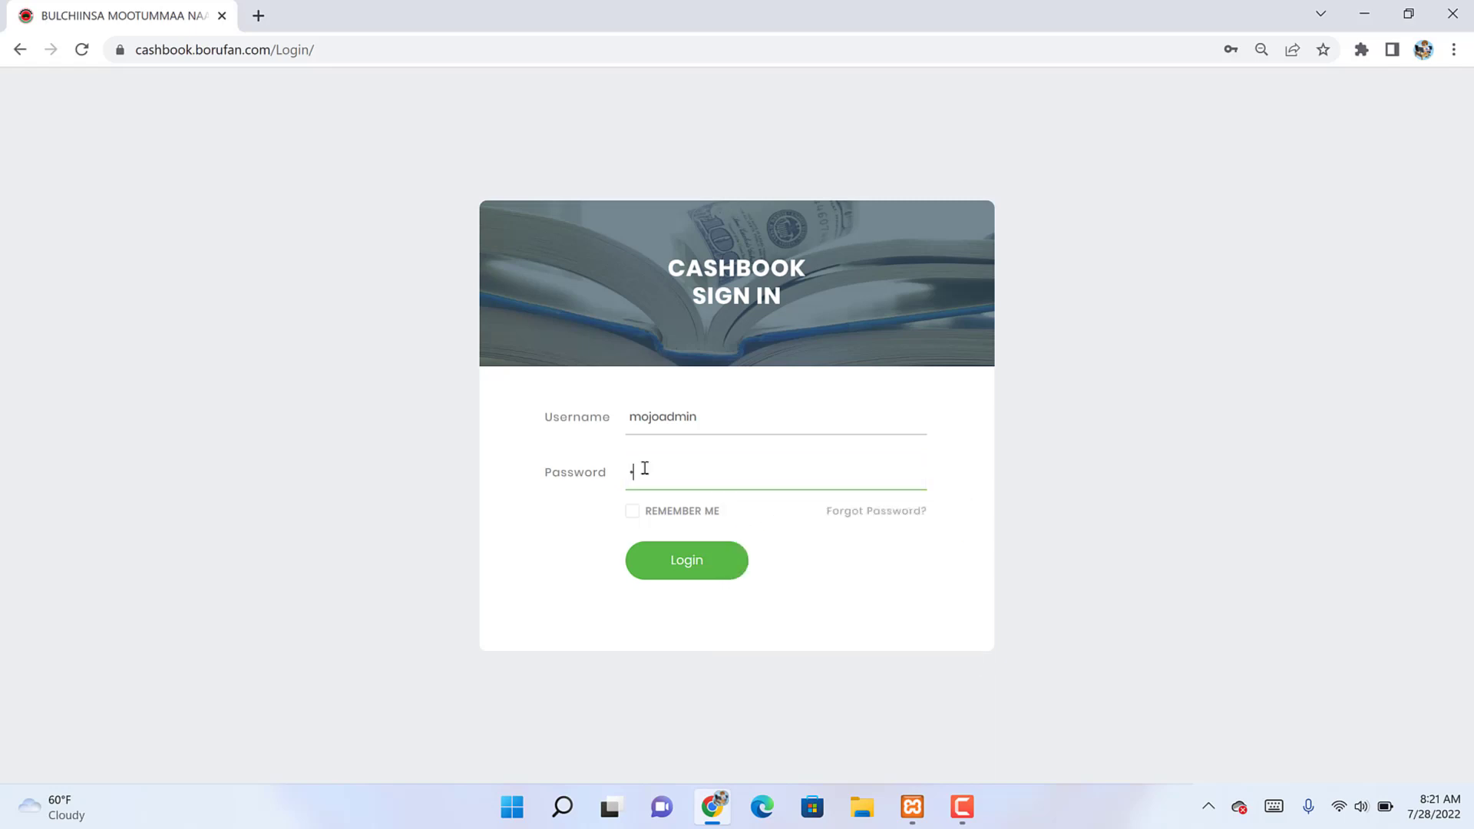
type("1234")
key("Return")
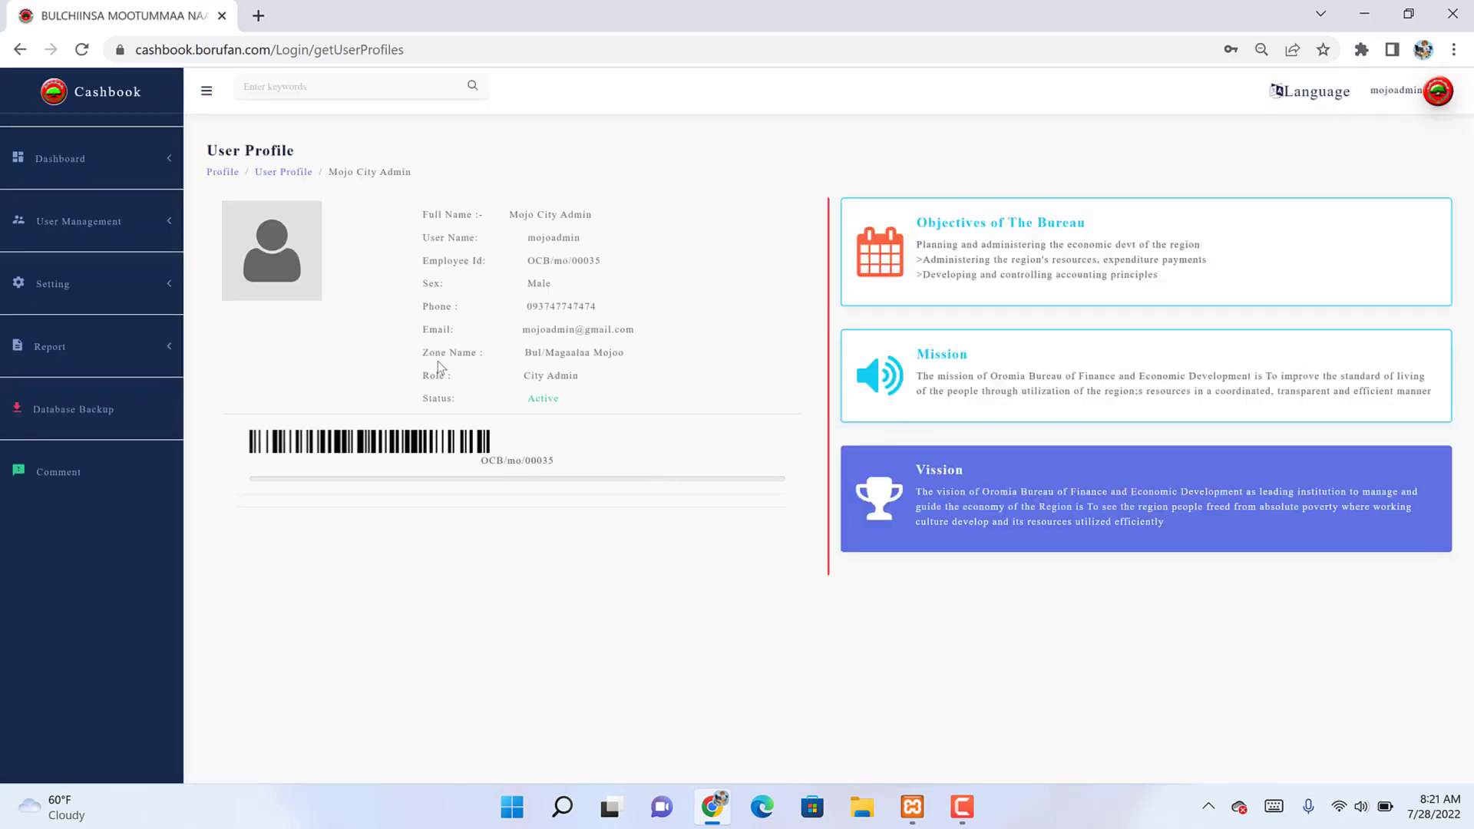
Step: Open the Mojo City Cashier list under User Management and start a new user
left_click(153, 239)
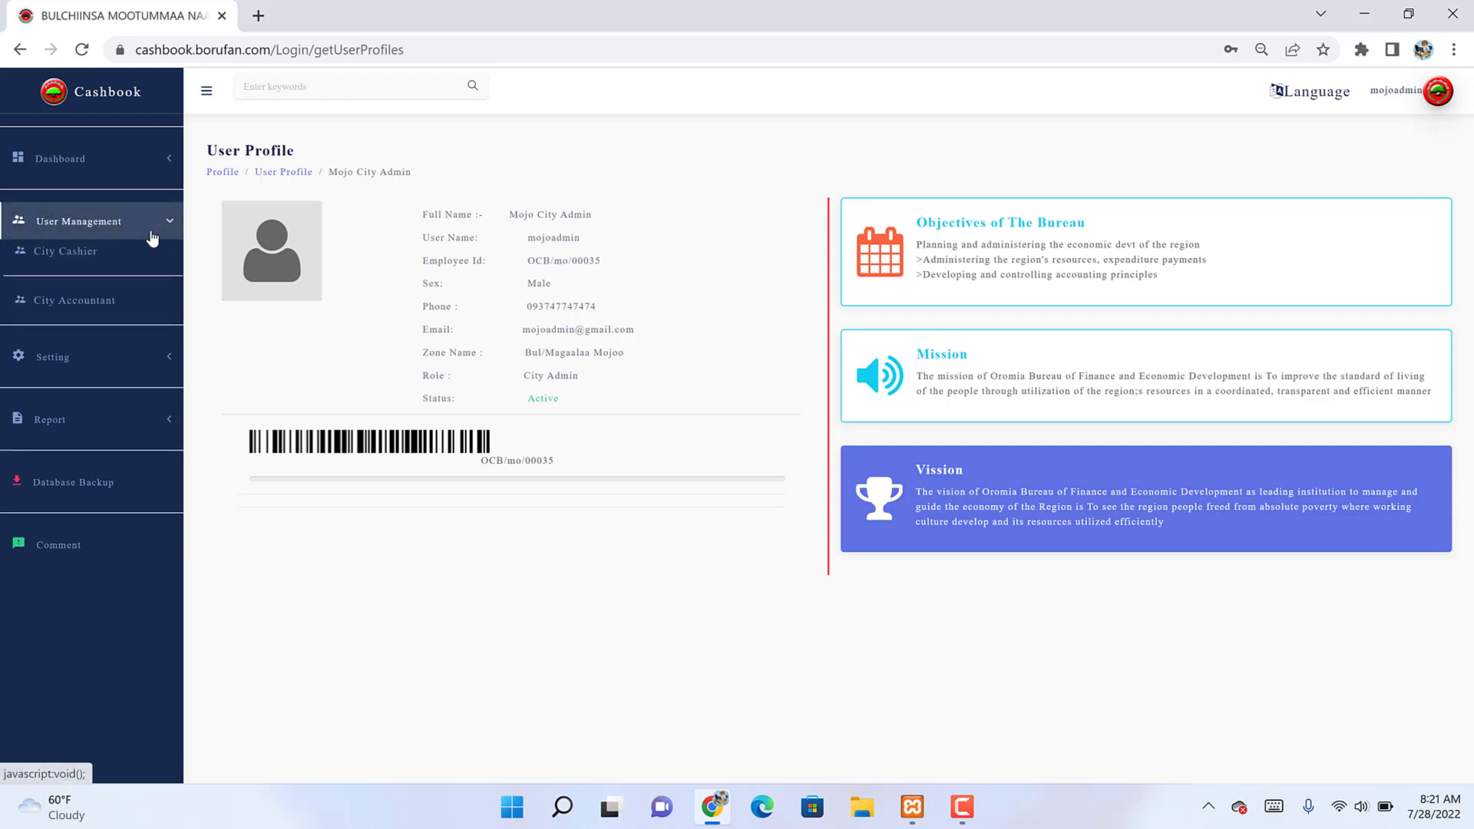
left_click(65, 254)
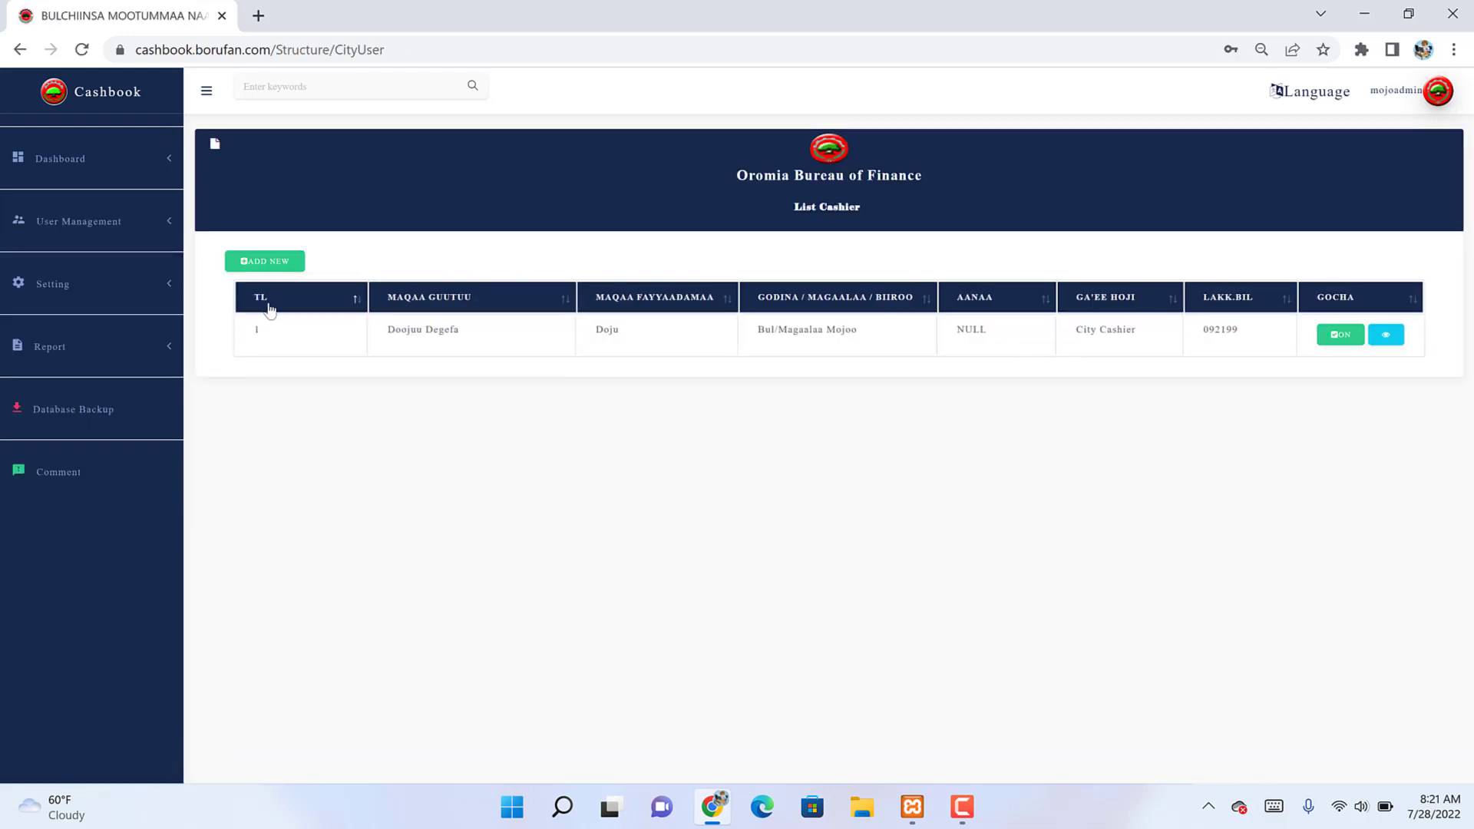
left_click(270, 263)
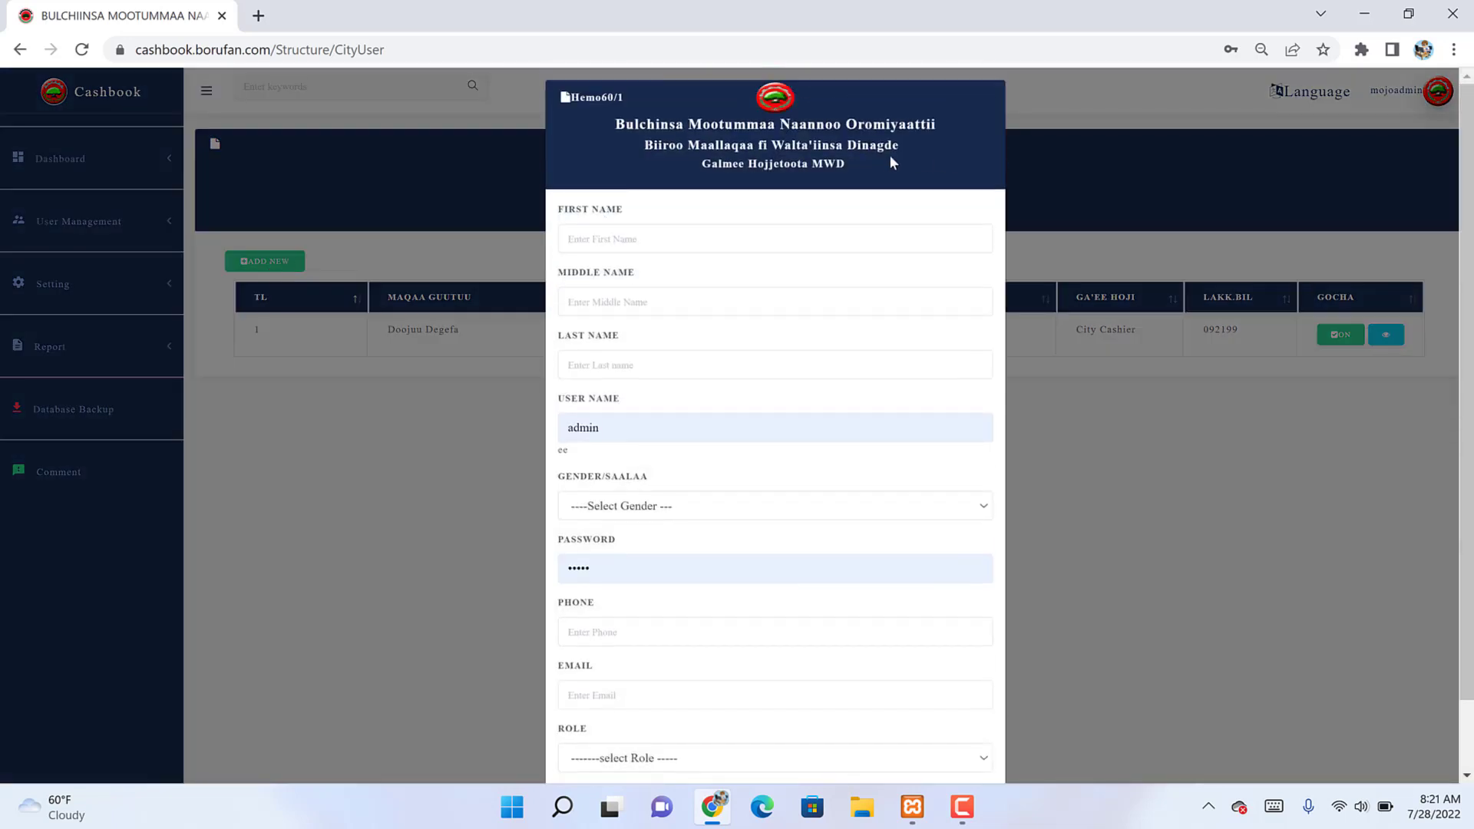
Step: Enter the new cashier's first, middle and last names and a username
left_click(607, 249)
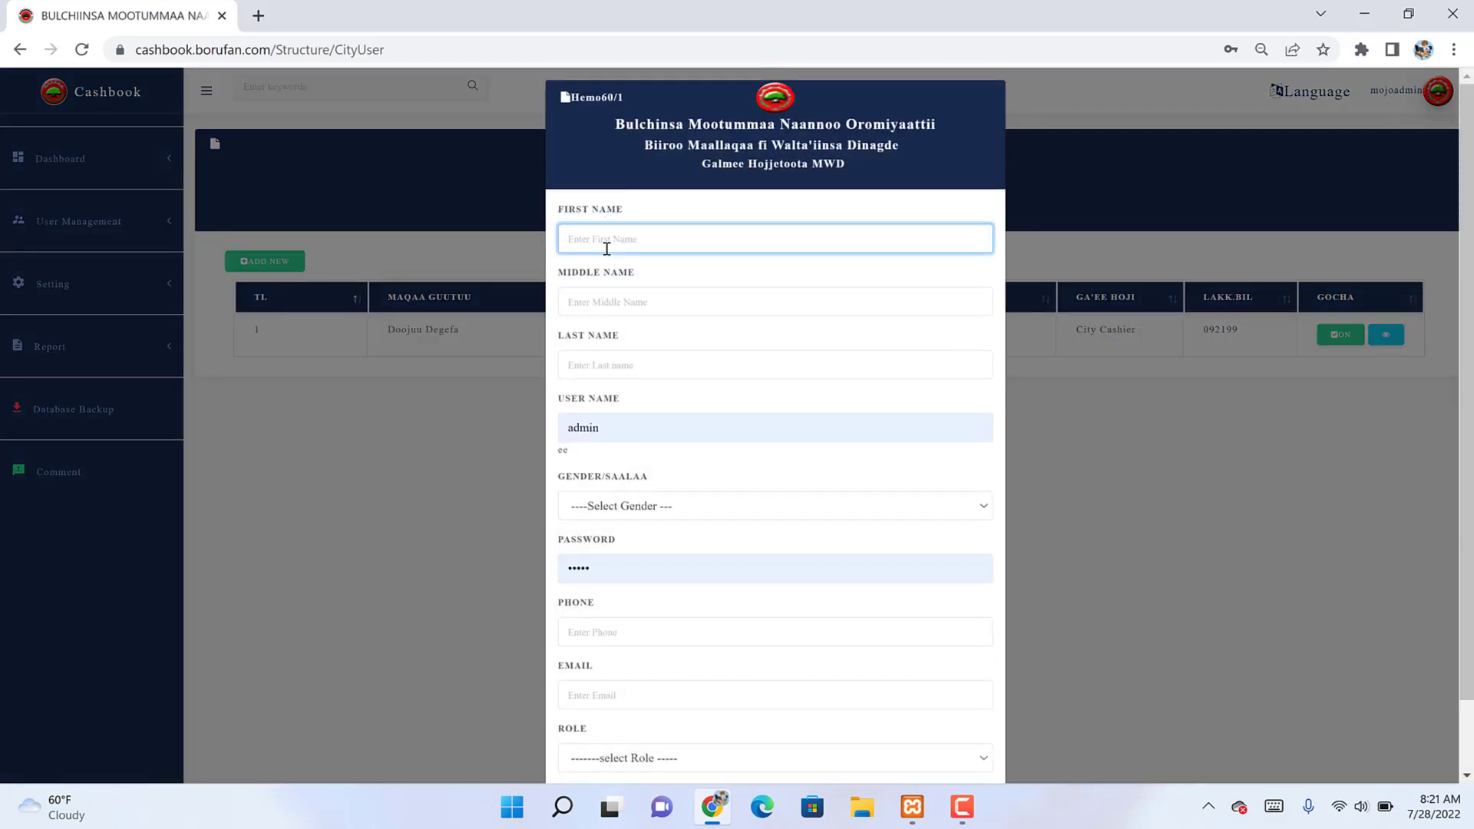
type("Giftic")
key("BackSpace")
key("Tab")
type("W")
type("j")
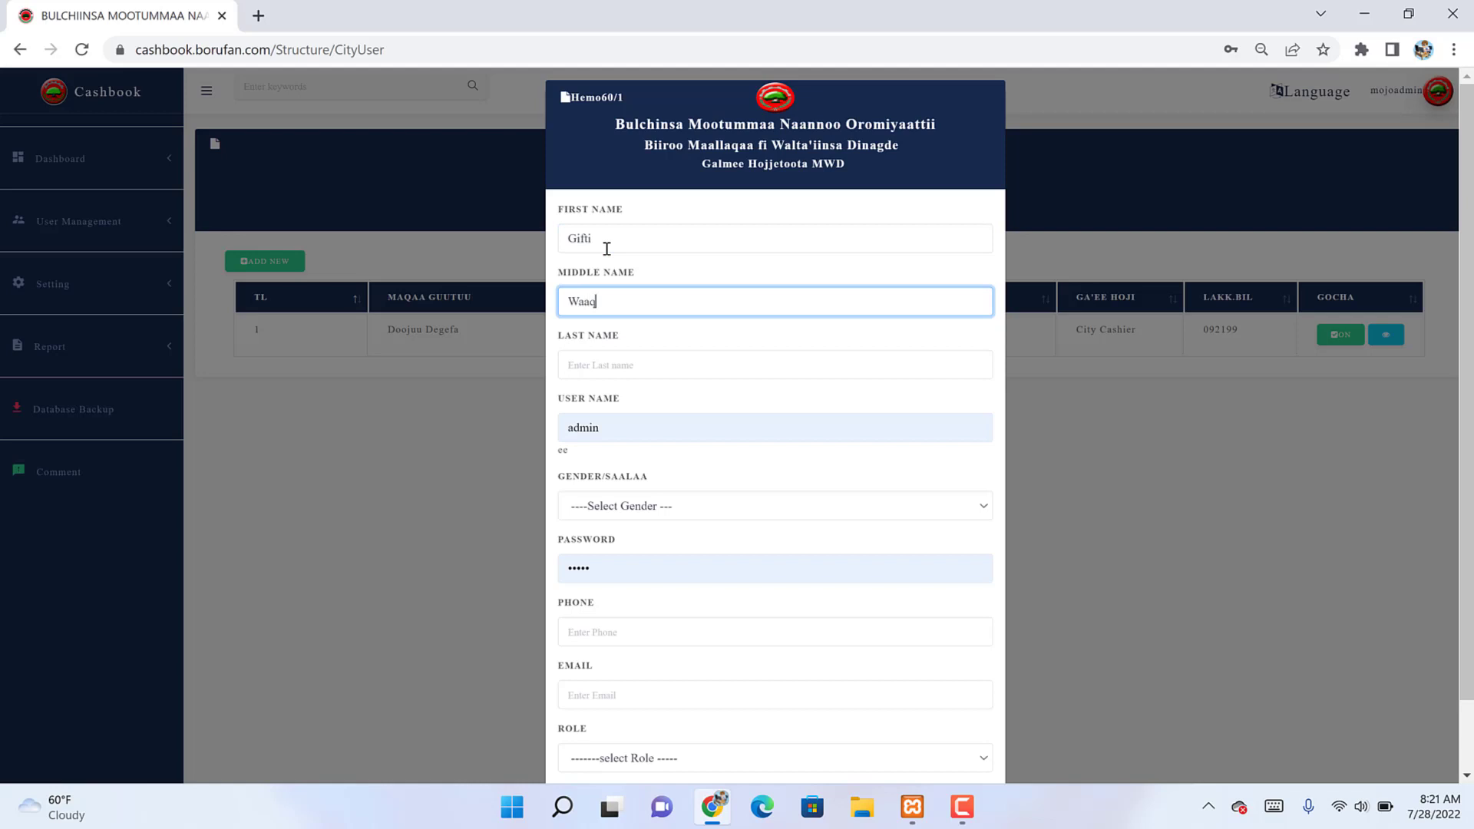
key("BackSpace")
key("BackSpace")
key("BackSpace")
key("BackSpace")
key("Tab")
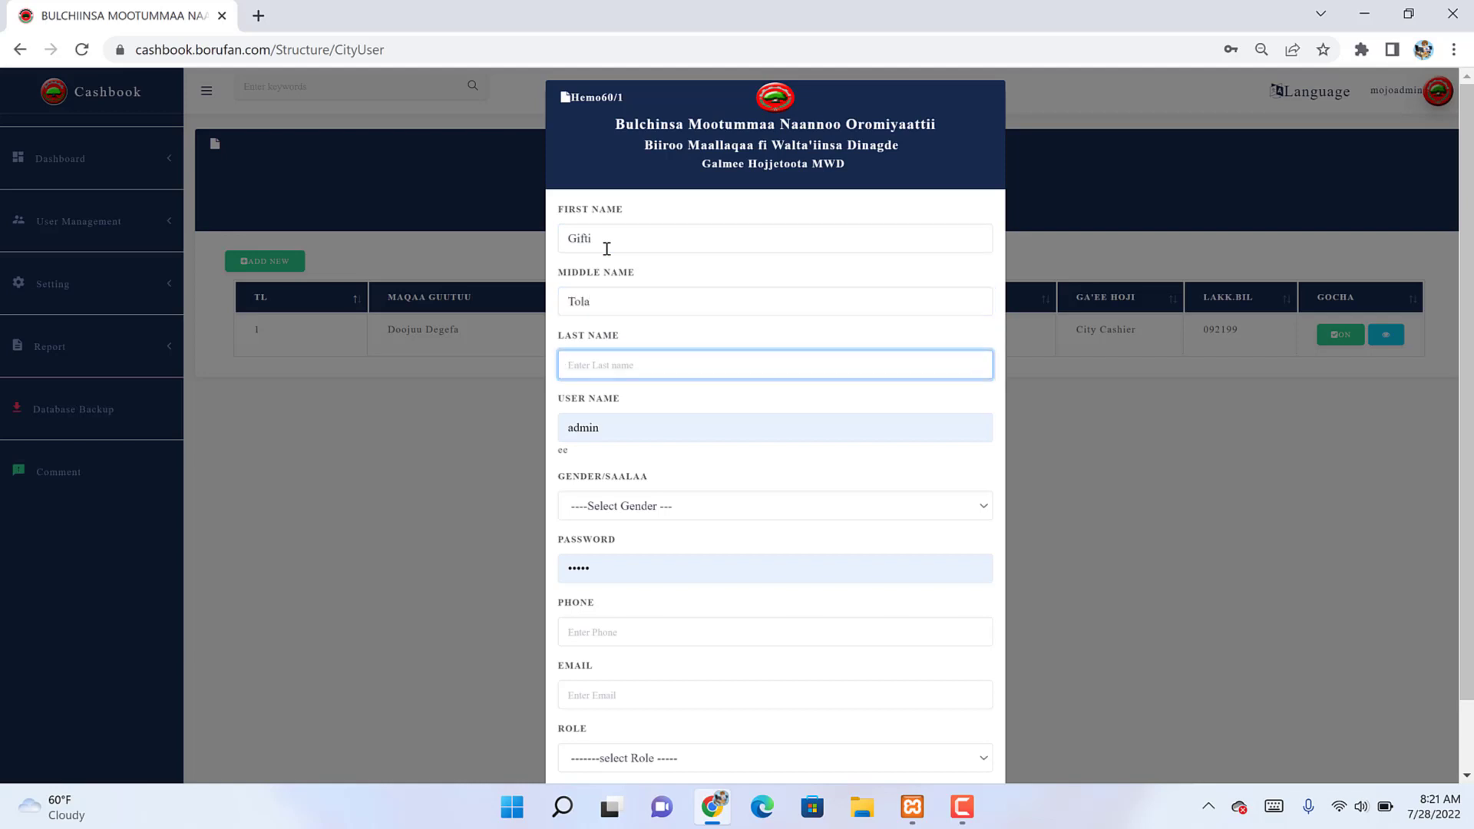
key("Tab")
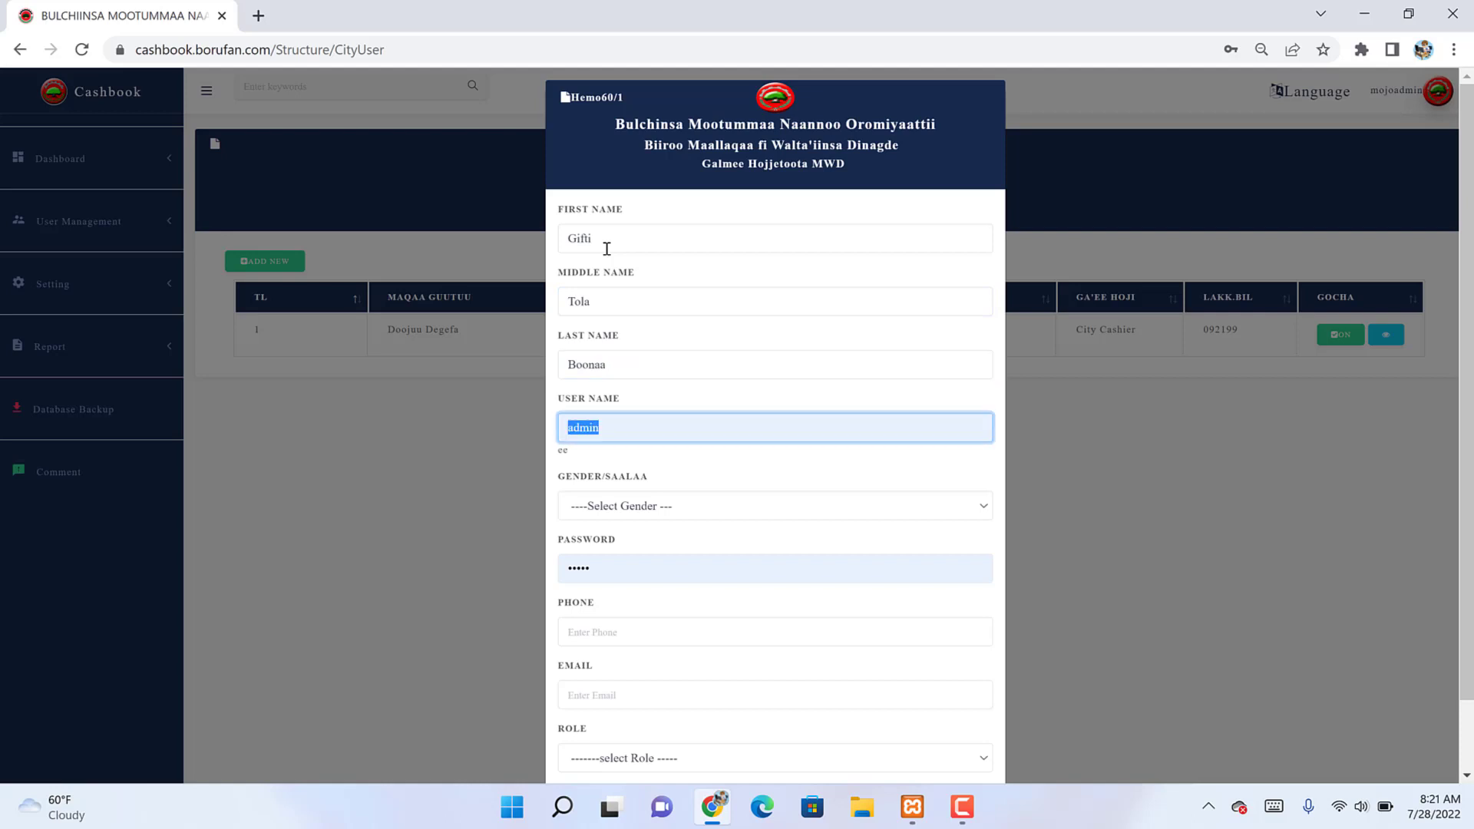
type("gis")
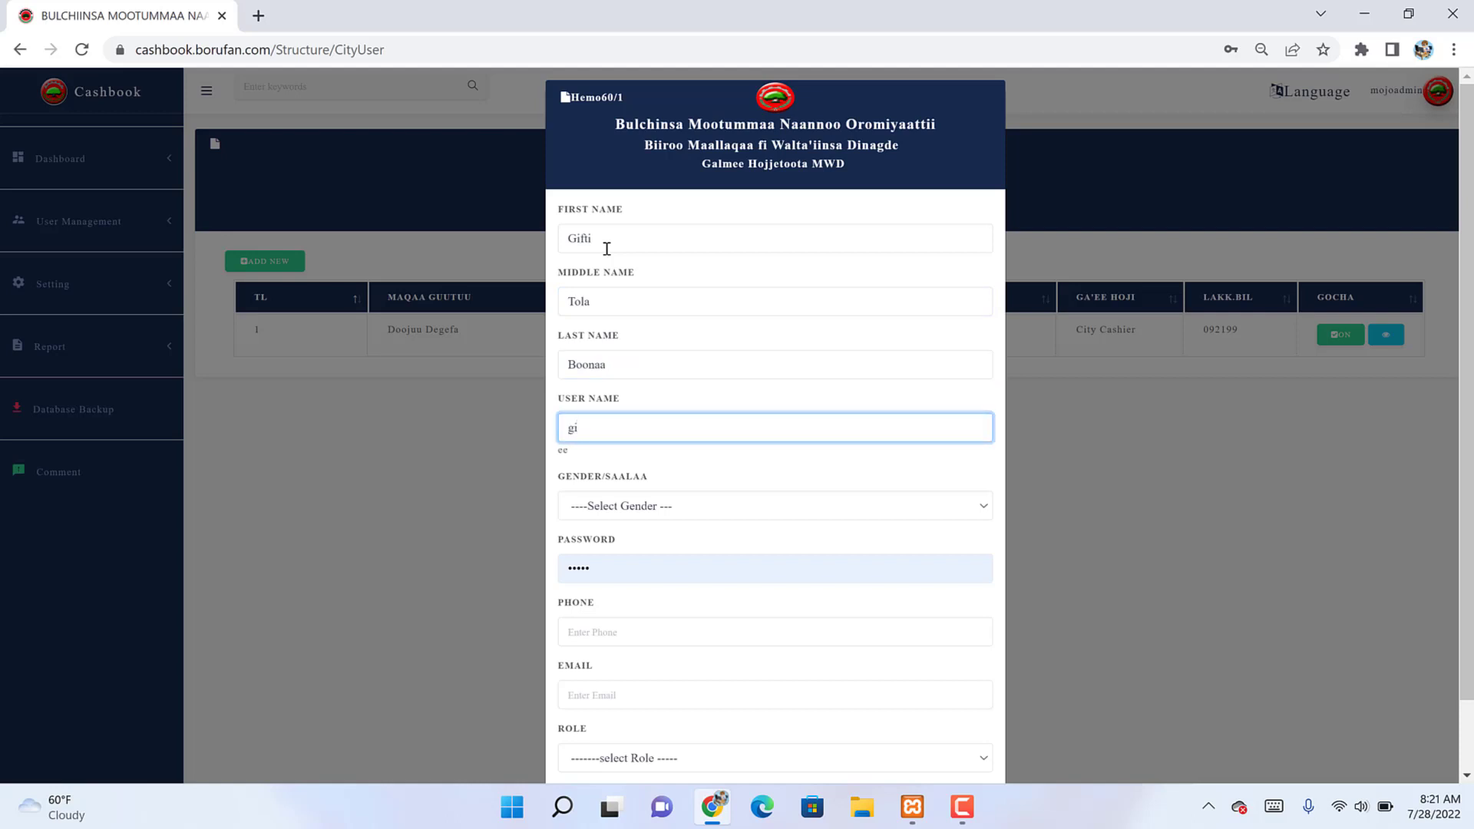
Step: Set Female gender, fill password, phone and email, choose City Cashier role, and submit
key("Tab")
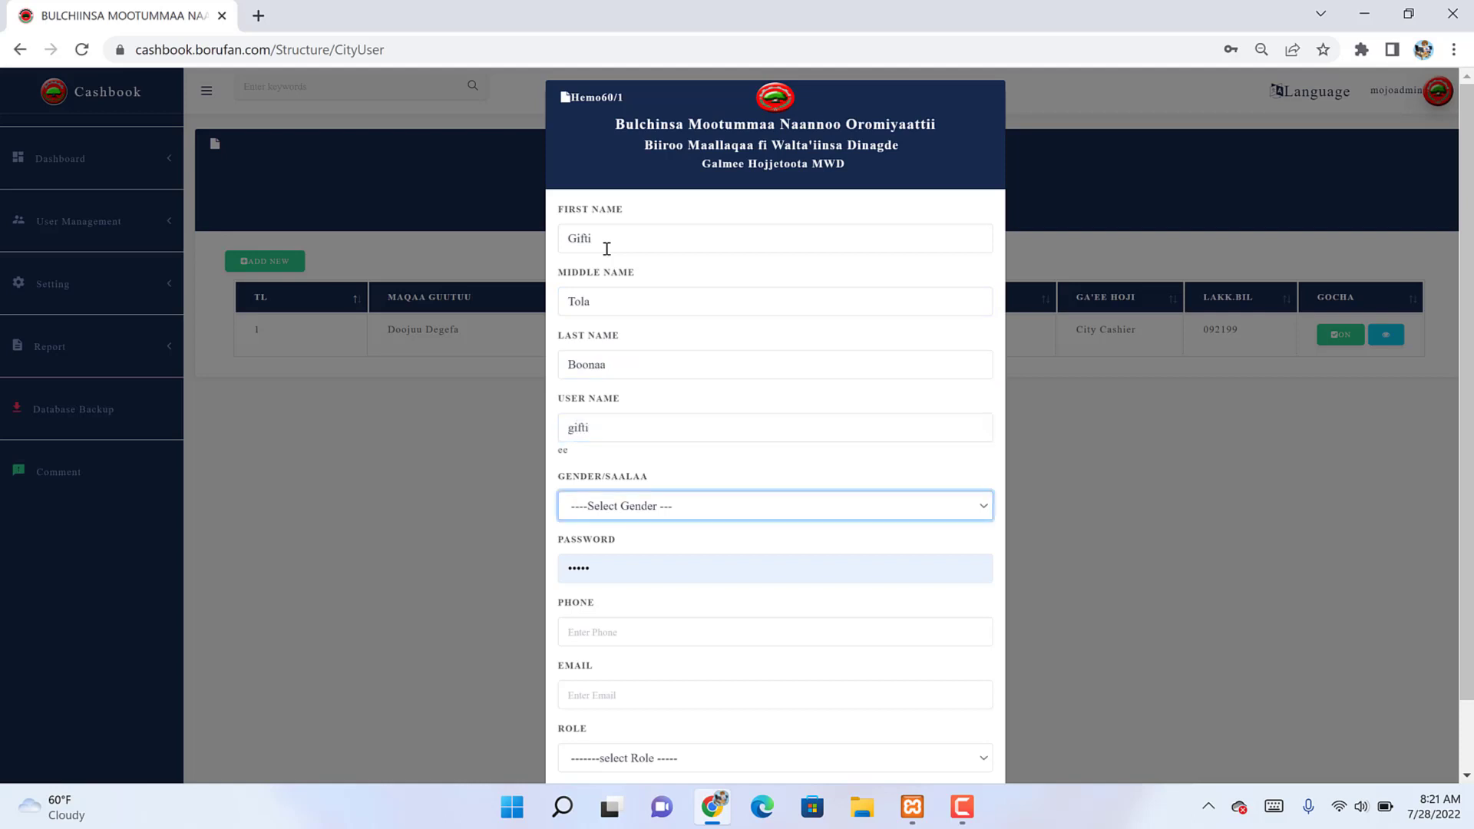
key("Down")
key("Down")
key("Tab")
type("14")
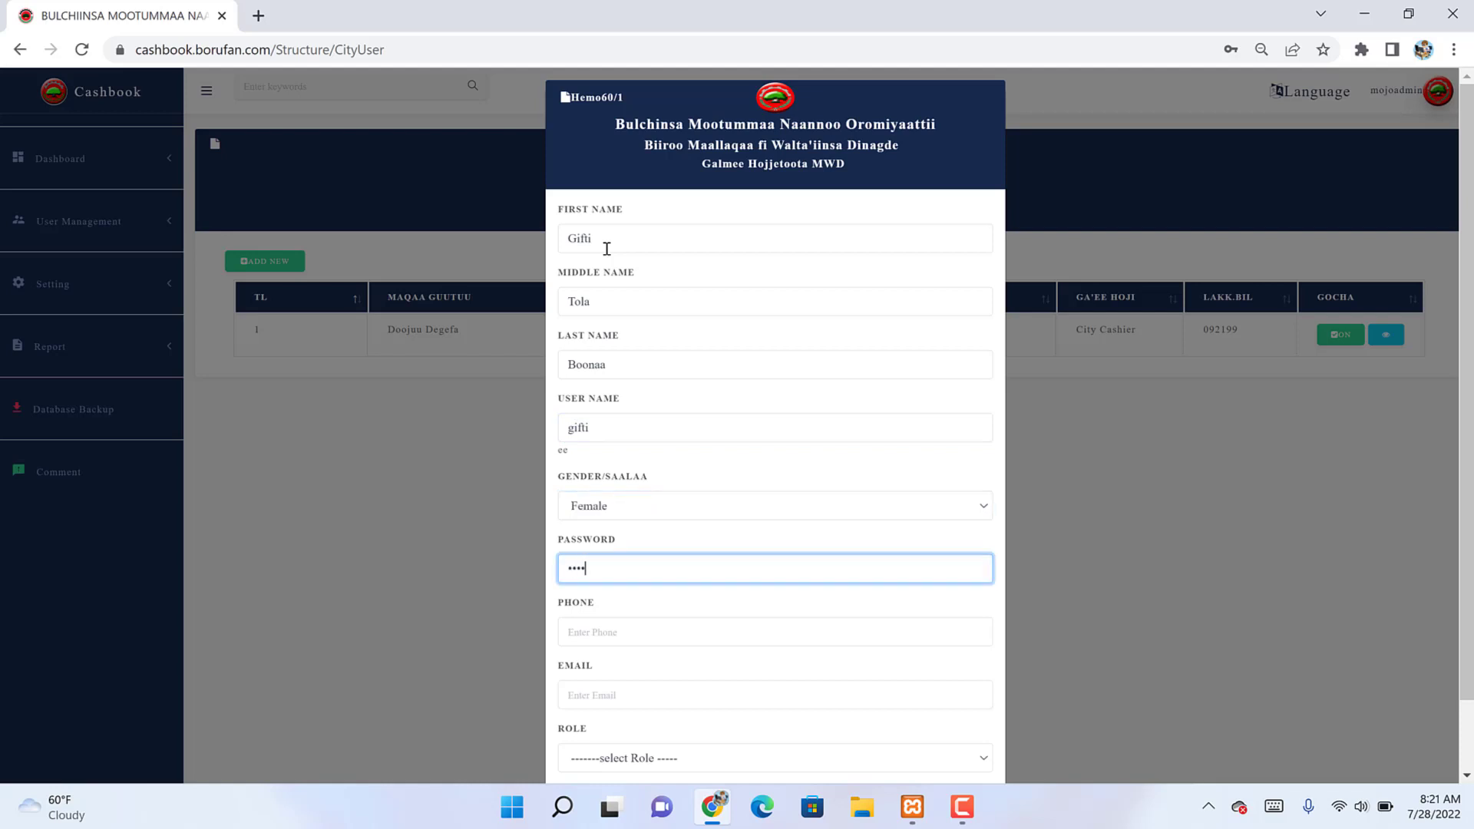
key("Tab")
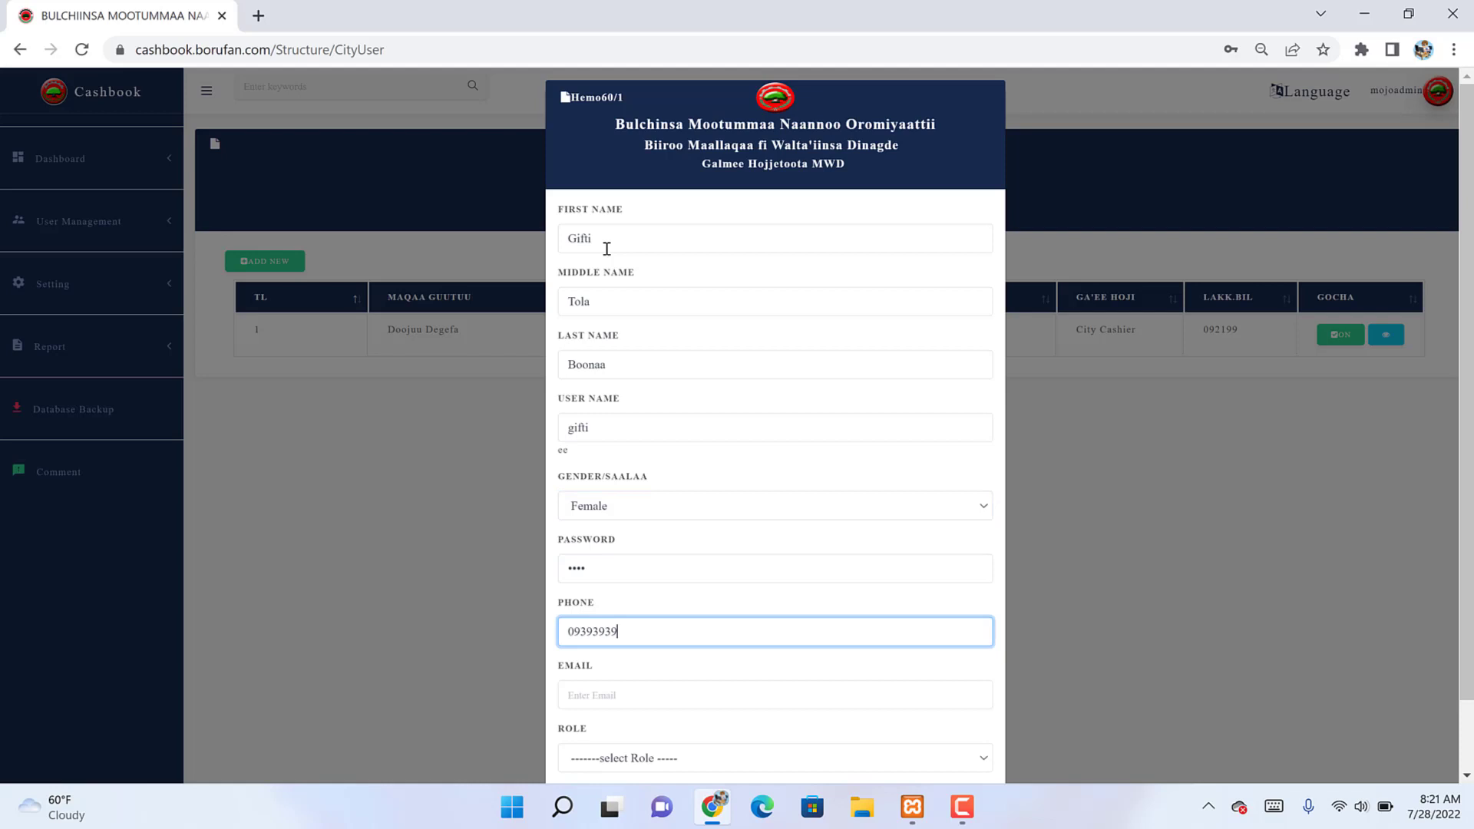
key("Tab")
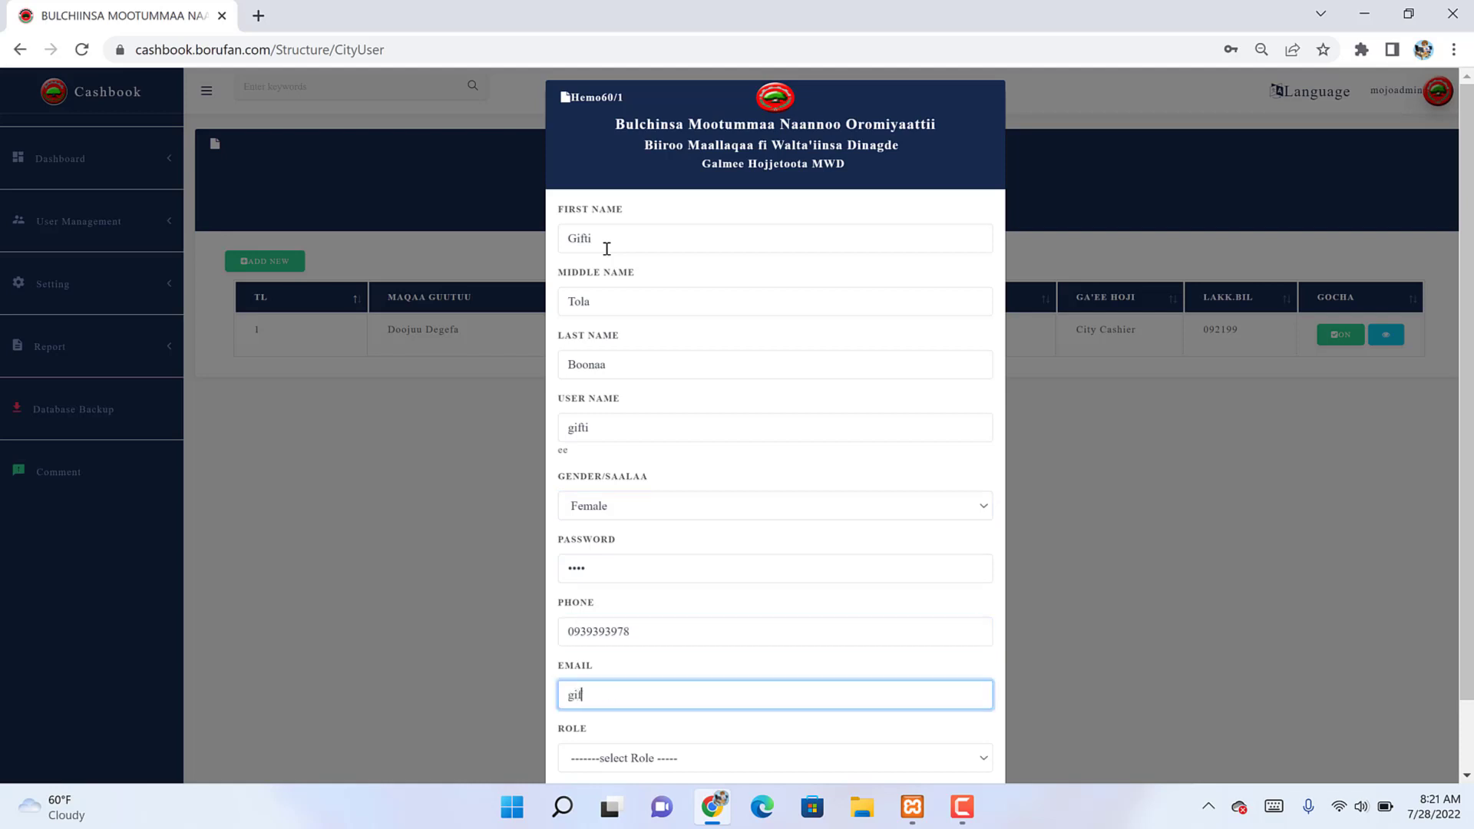
key("Tab")
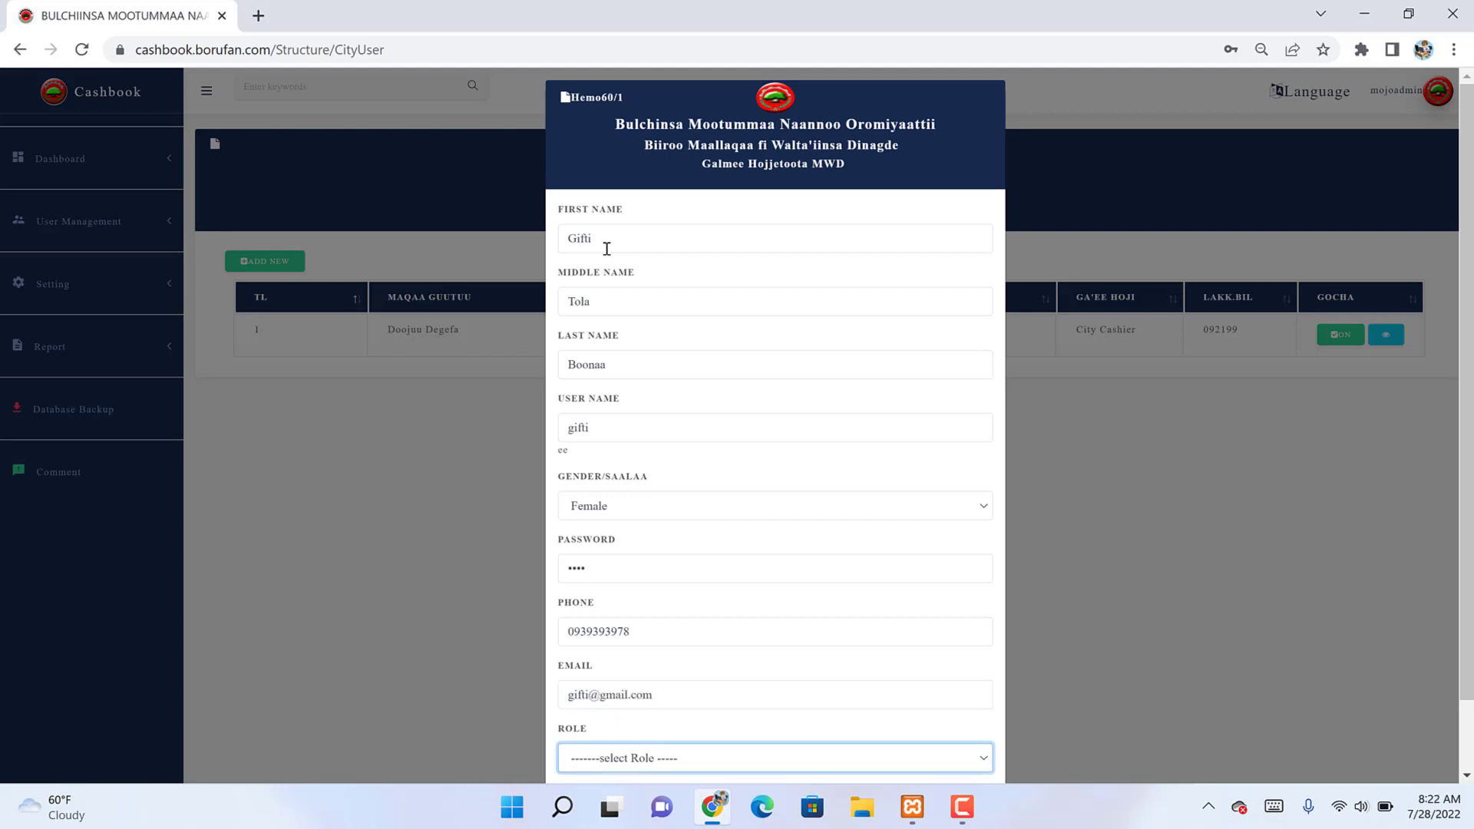
key("c")
scroll(606, 249, "down", 1)
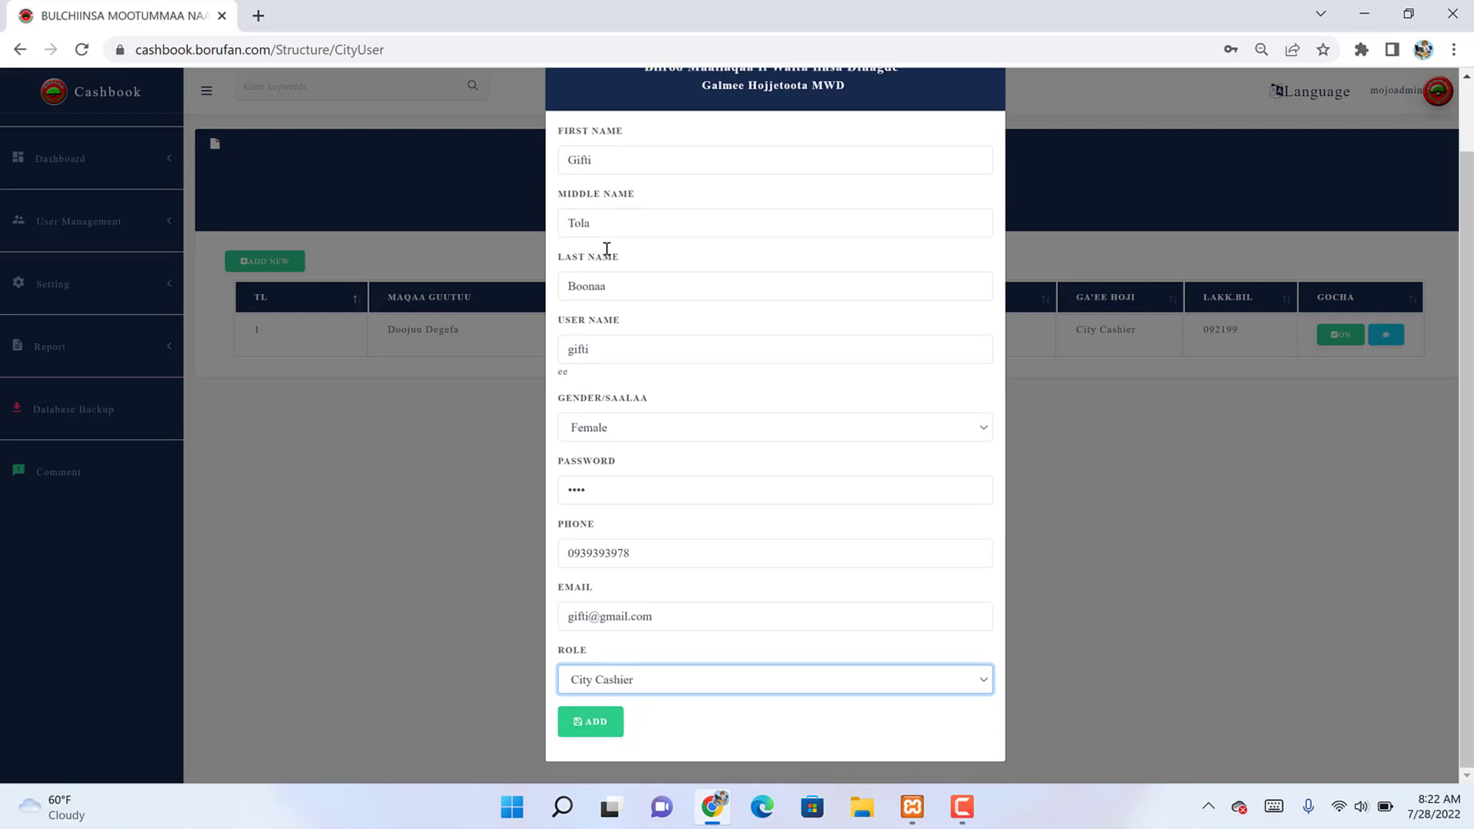
left_click(603, 725)
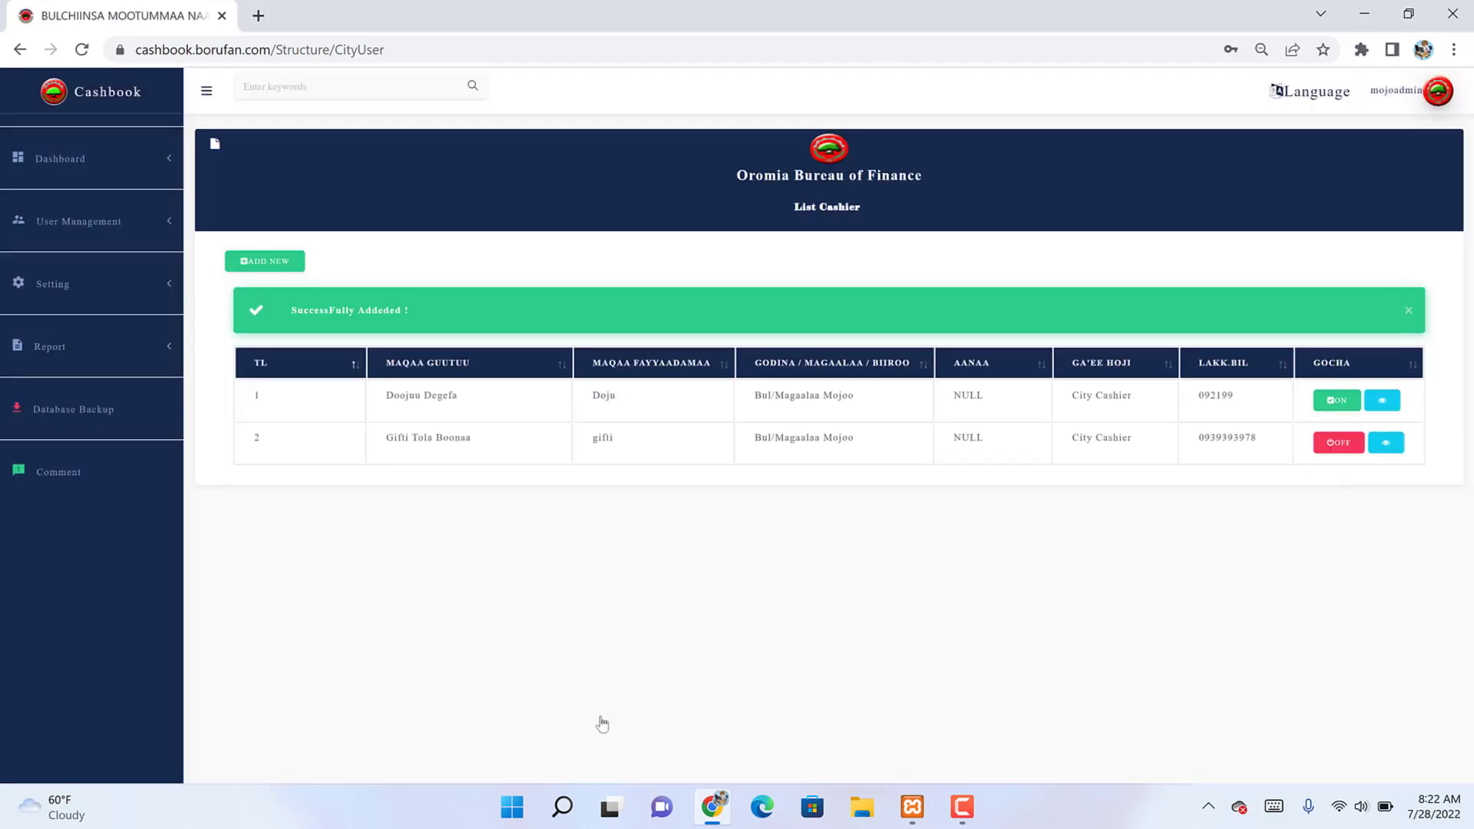
Step: Switch the new cashier account on, then start a new Hemo60/1 bank account
left_click(1334, 446)
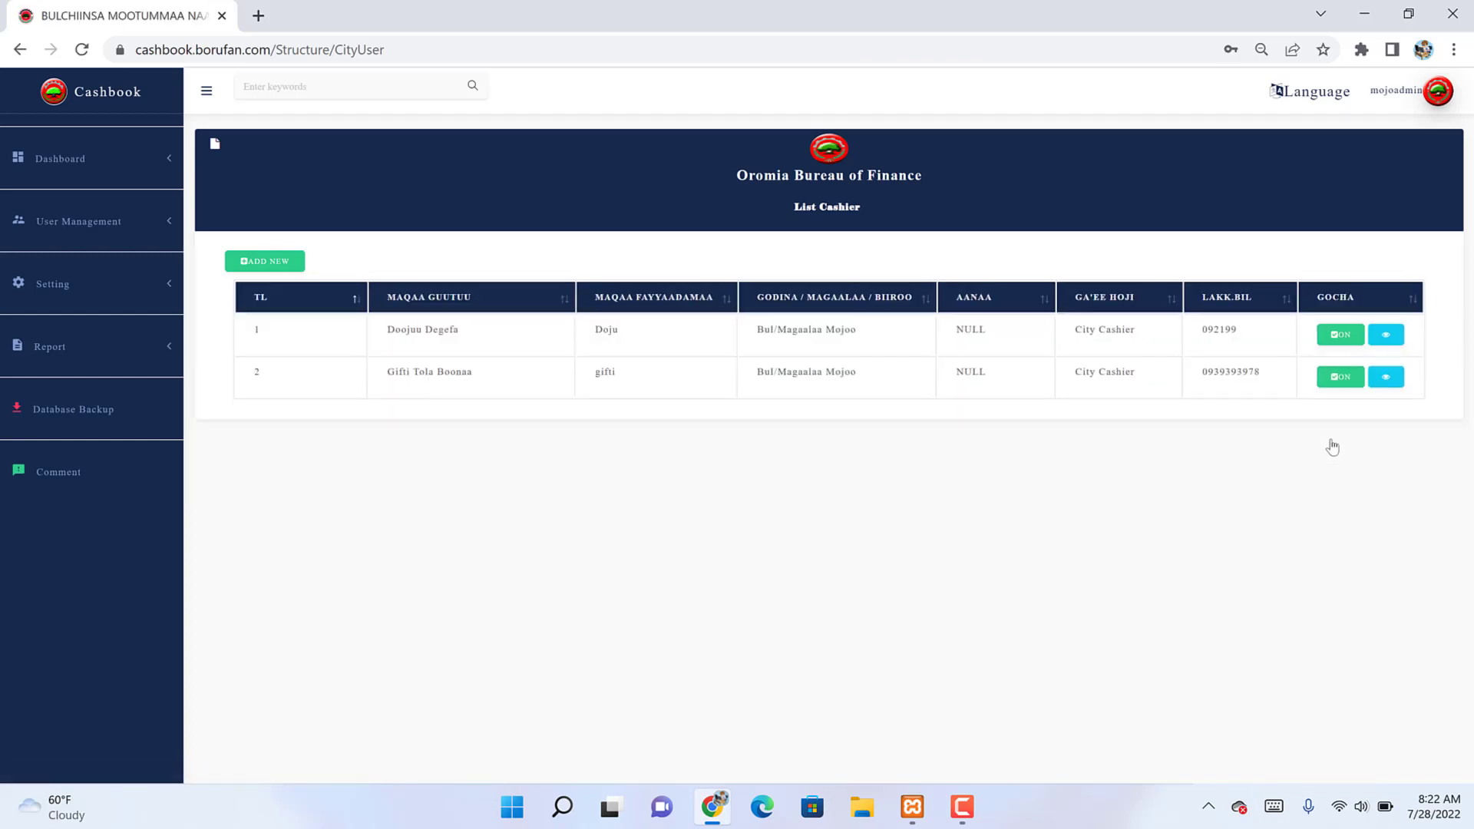
double_click(604, 372)
left_click(116, 284)
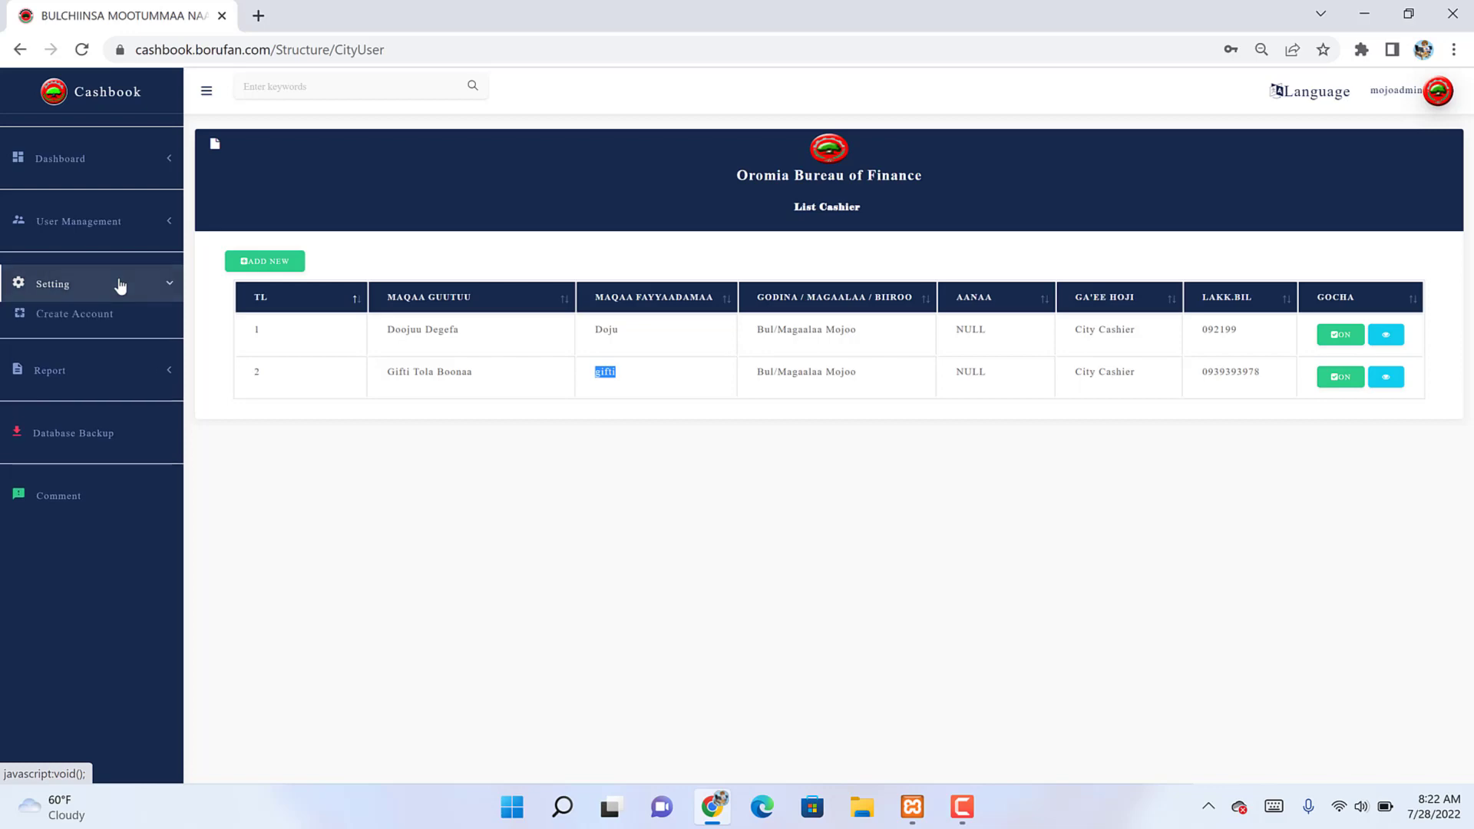
left_click(83, 321)
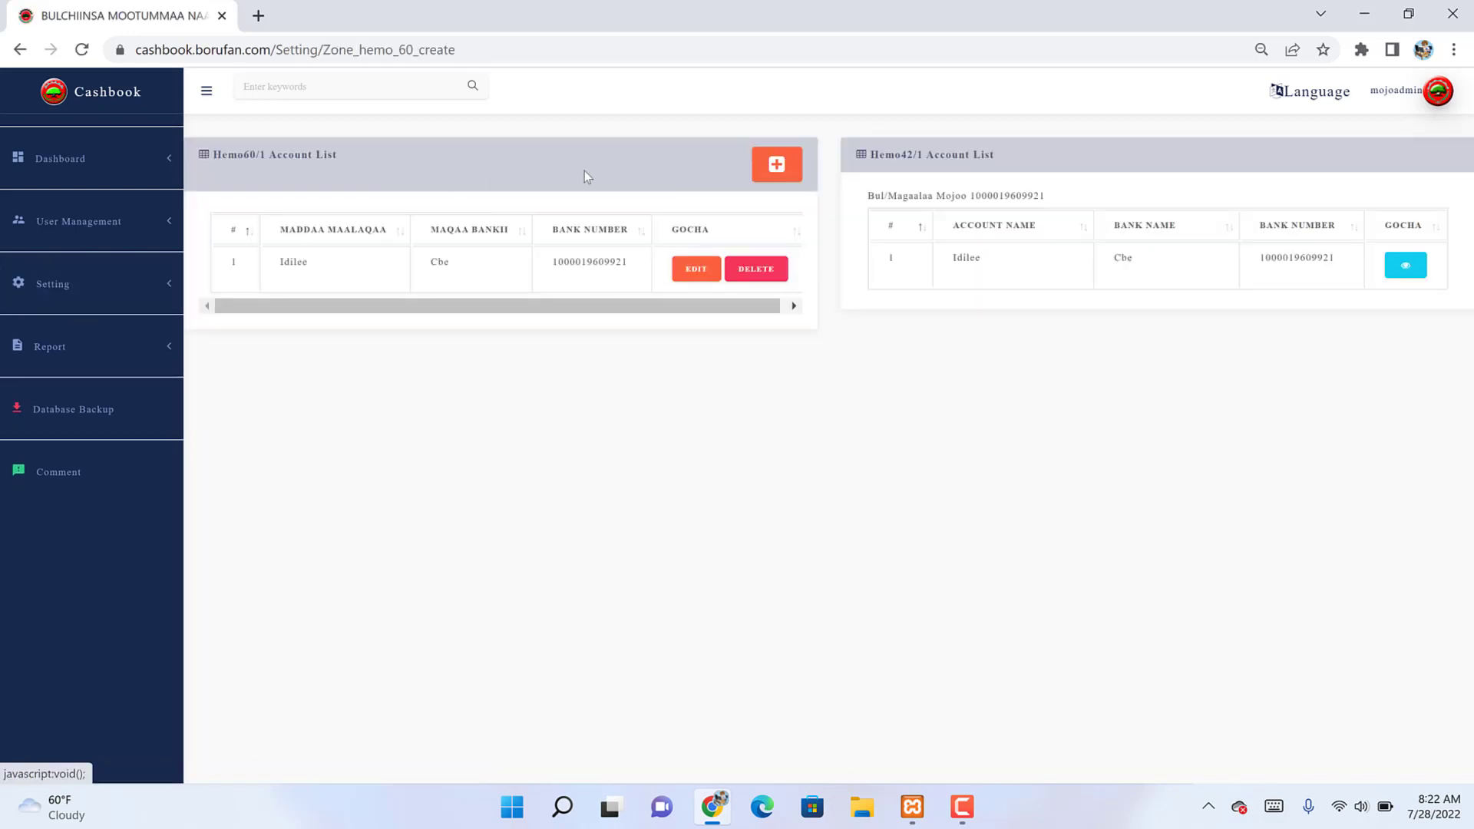
left_click(778, 166)
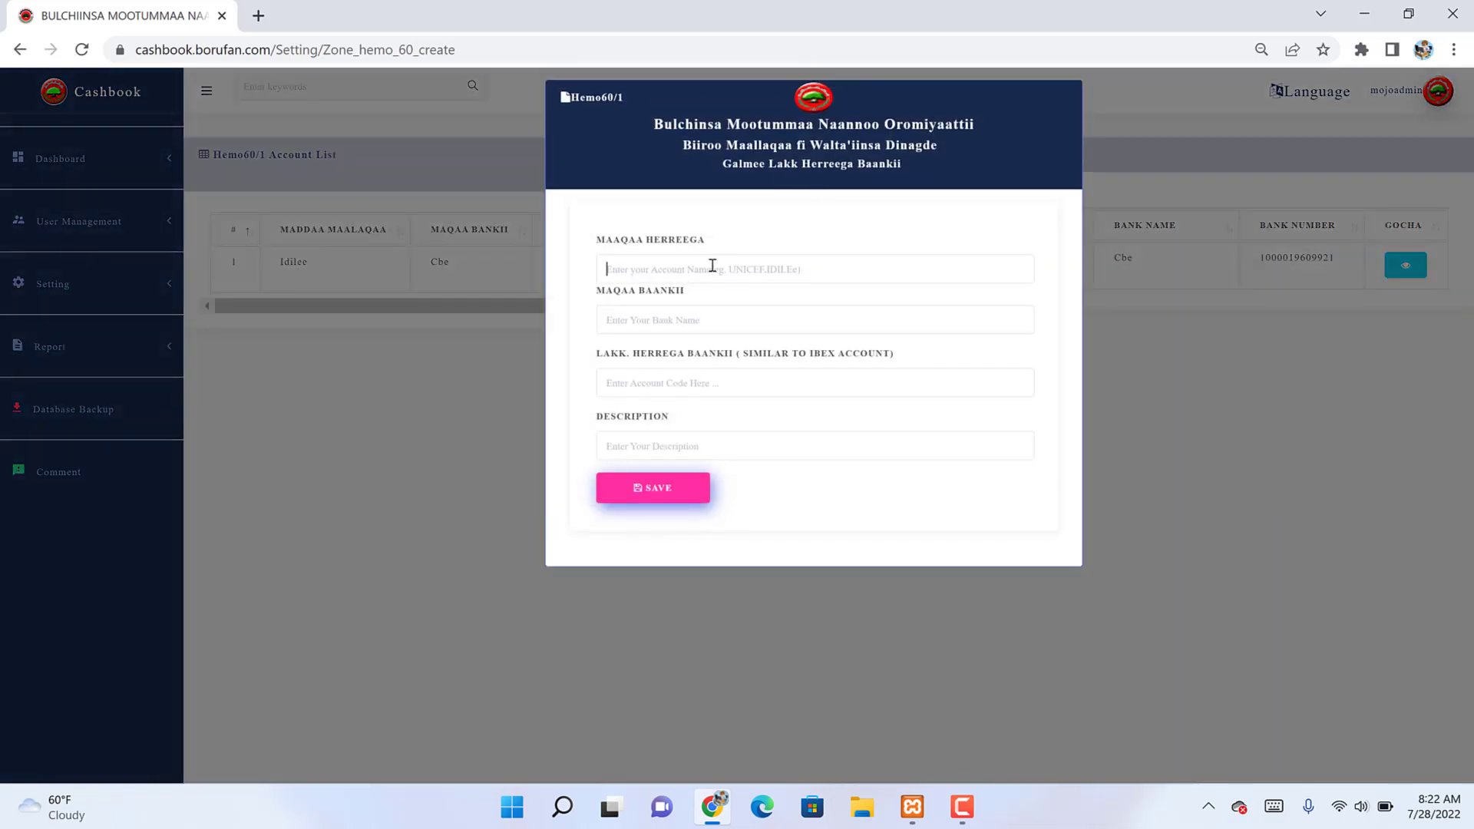
Step: Save a CBE bank account named Mojo city Fund with its account number and description 'Mojo city Fund'
left_click(713, 265)
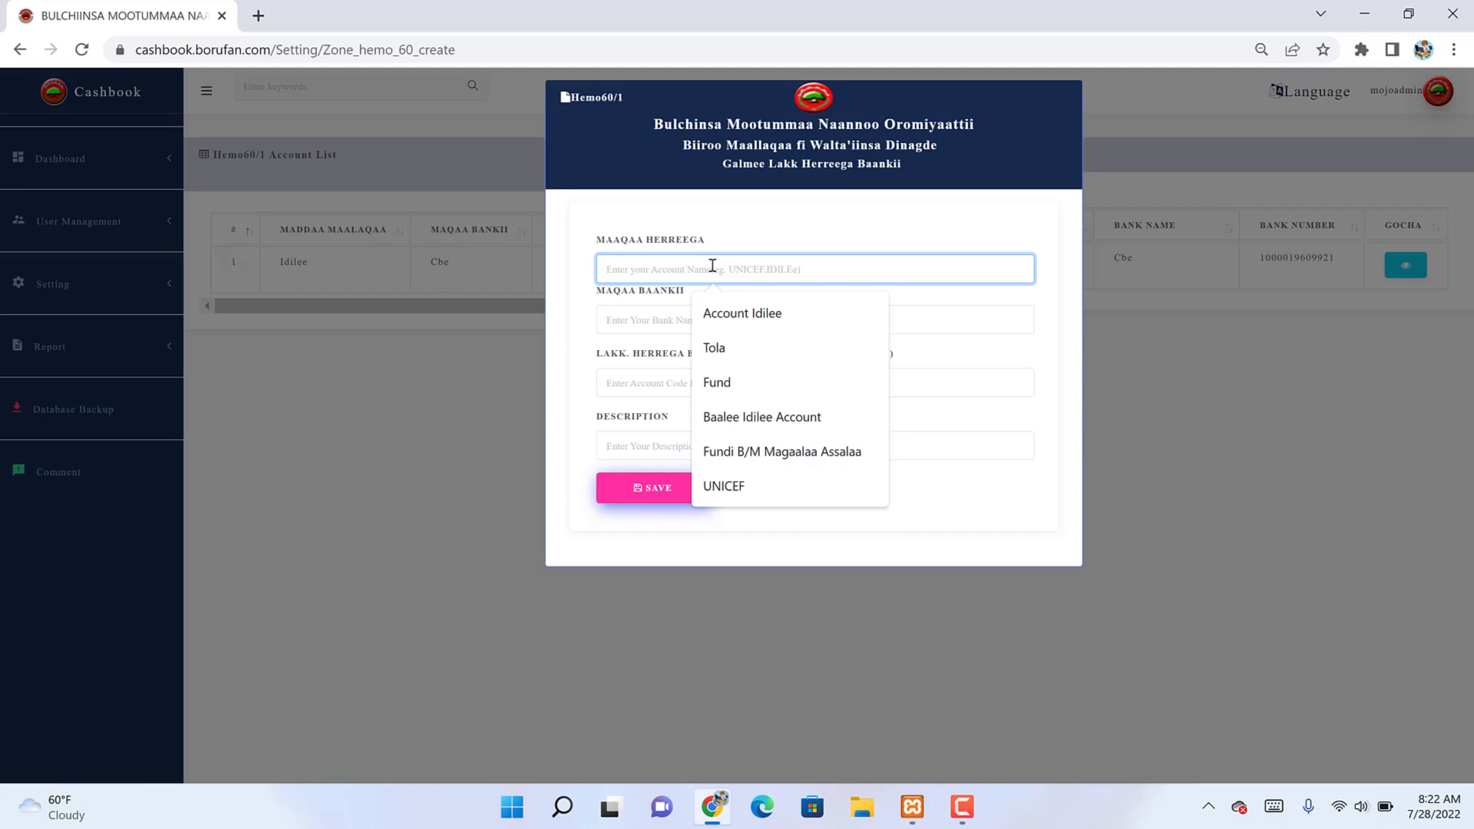
type("Mojo")
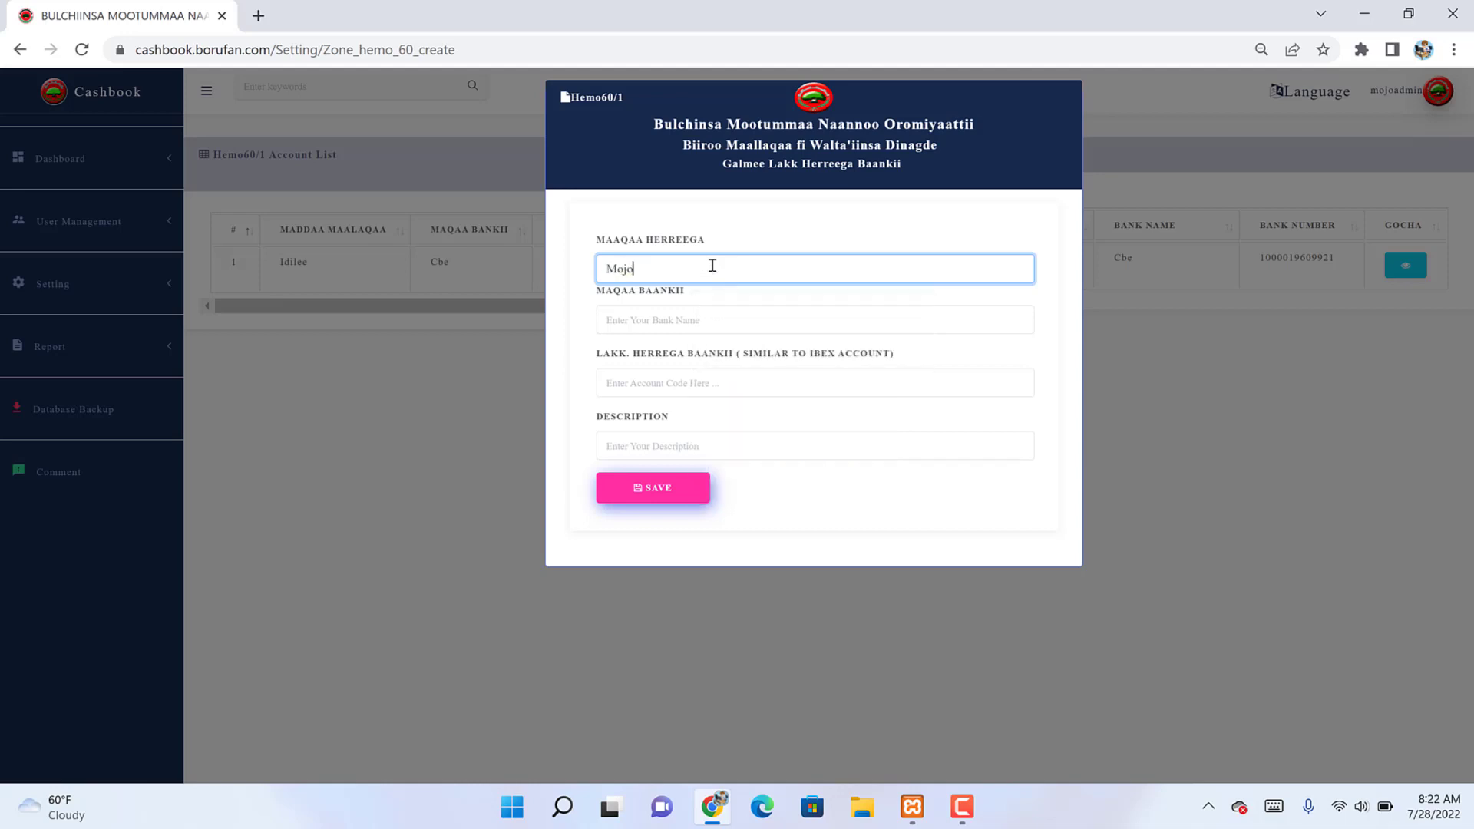
type("o city Fund")
key("ctrl+a")
key("ctrl+c")
left_click(677, 320)
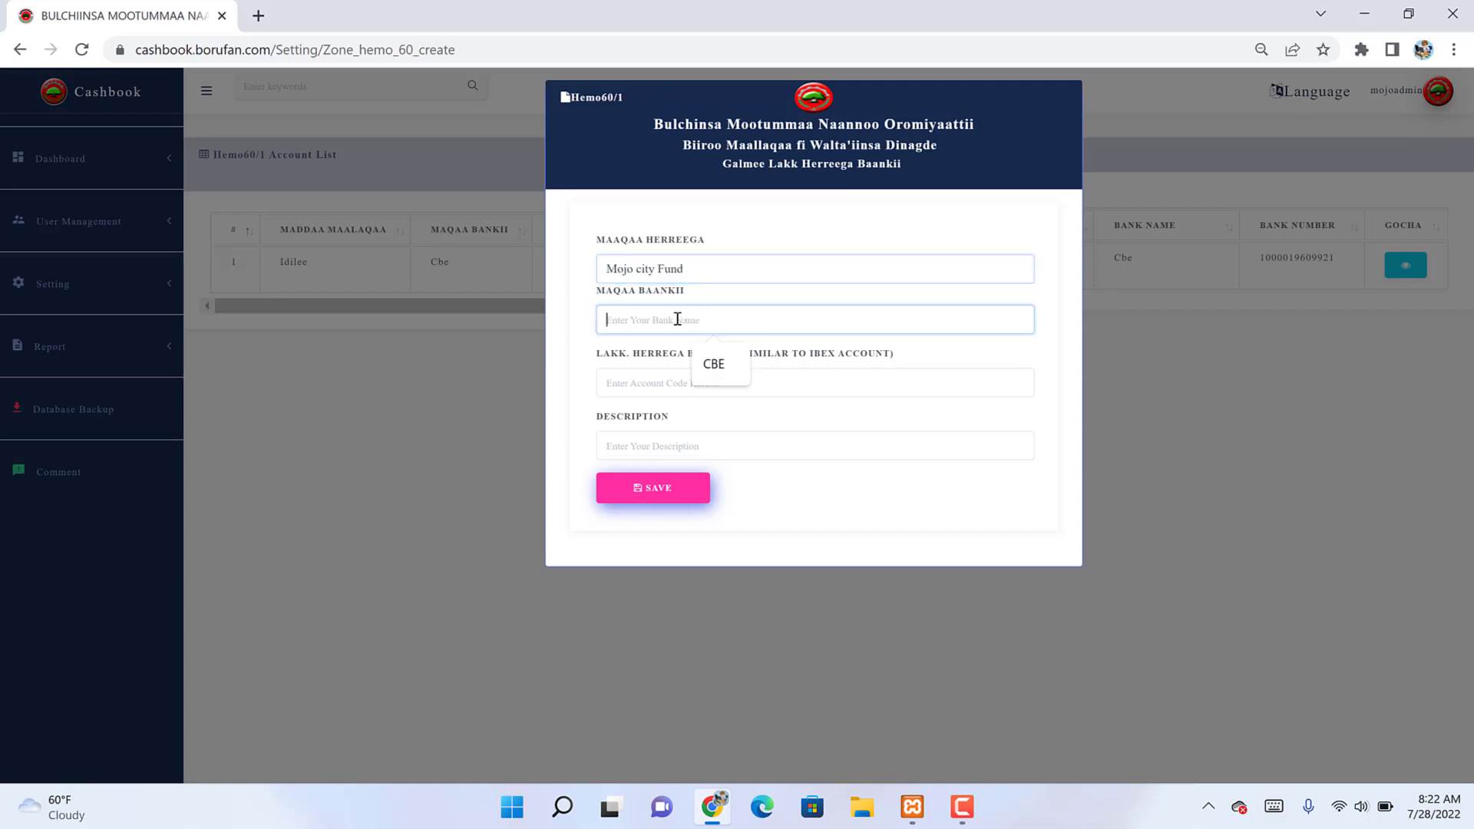
type("CBE")
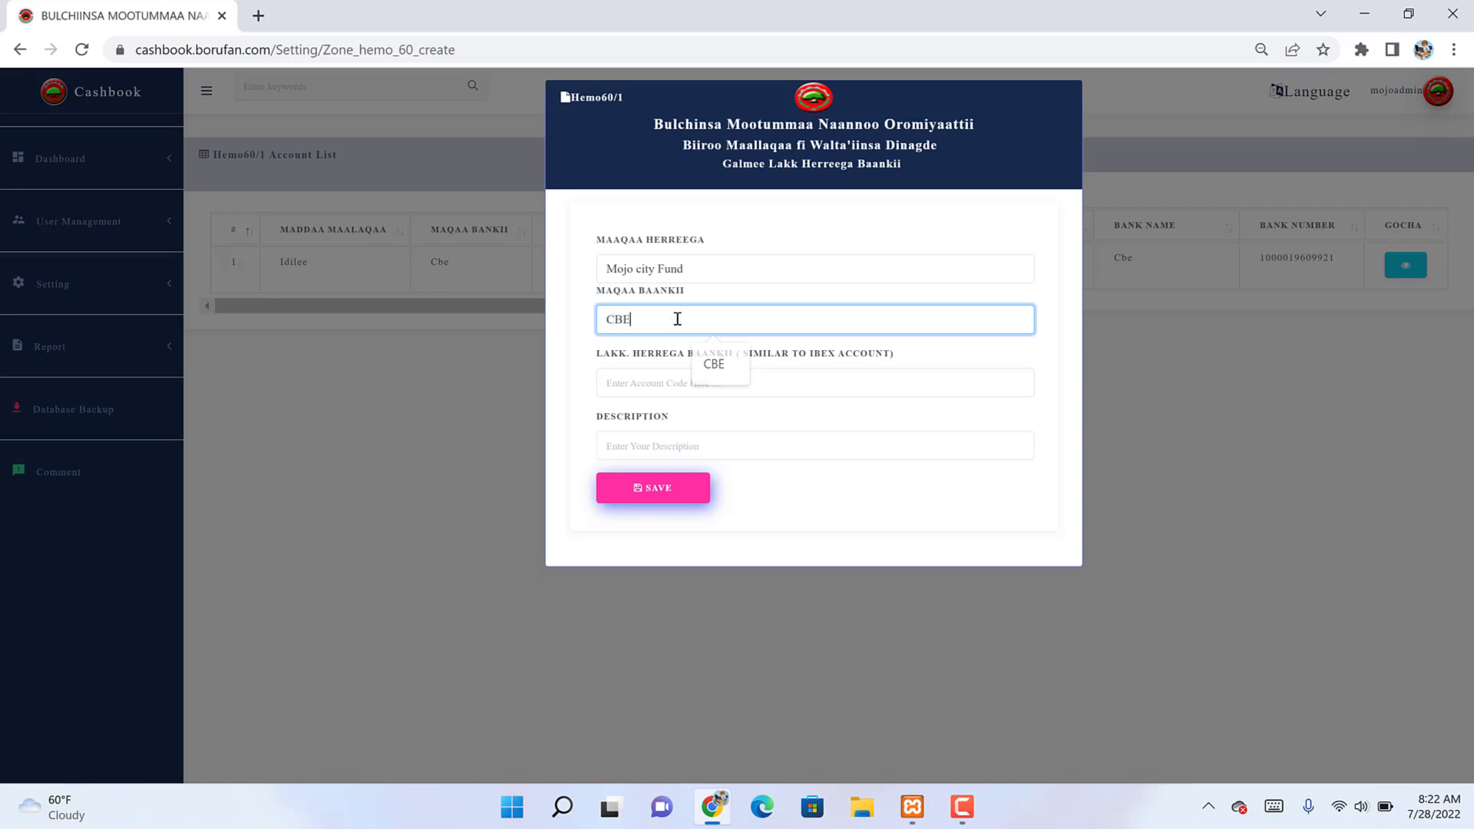
left_click(676, 382)
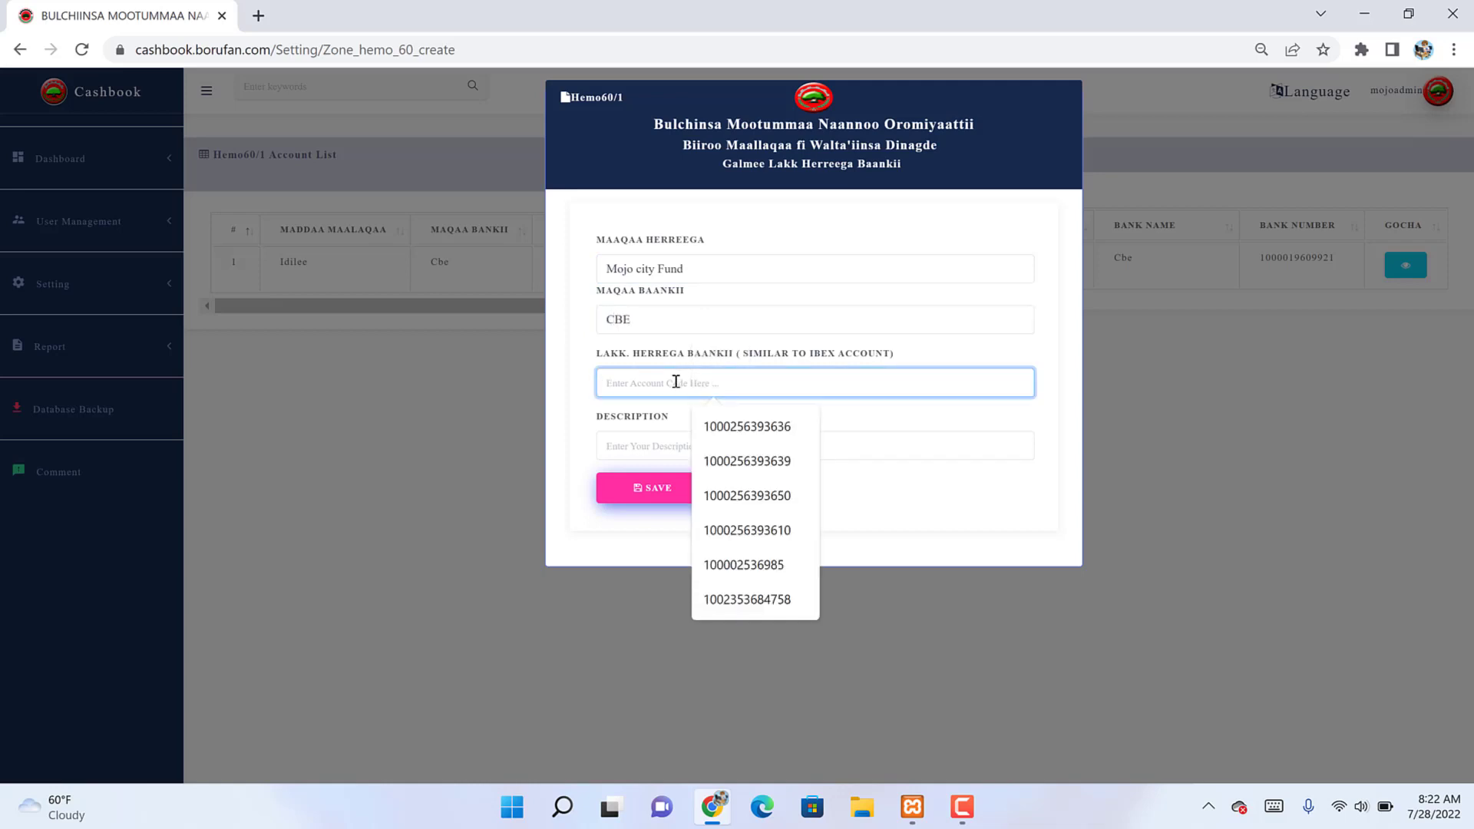
type("1000")
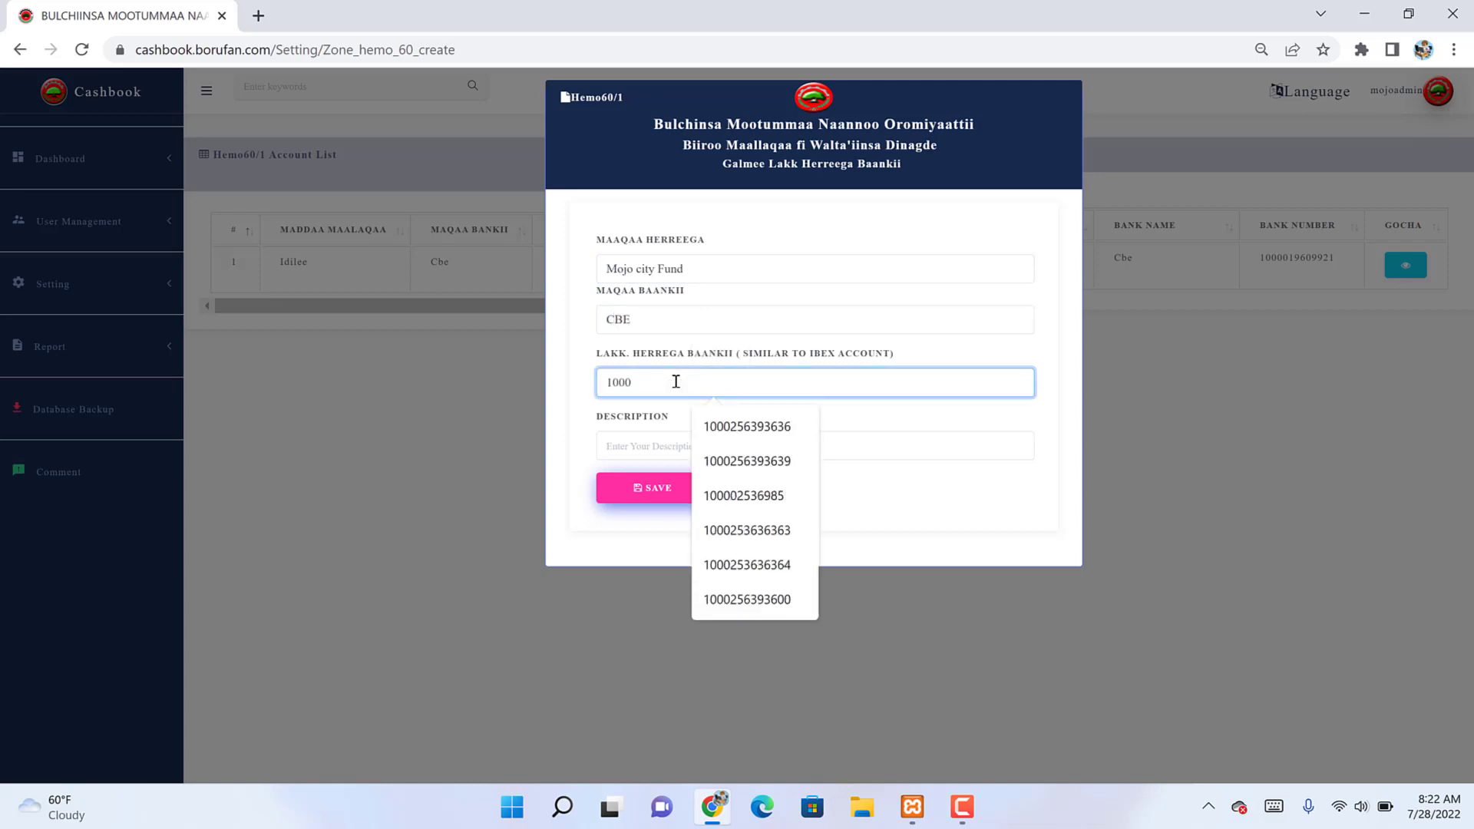
type("345678")
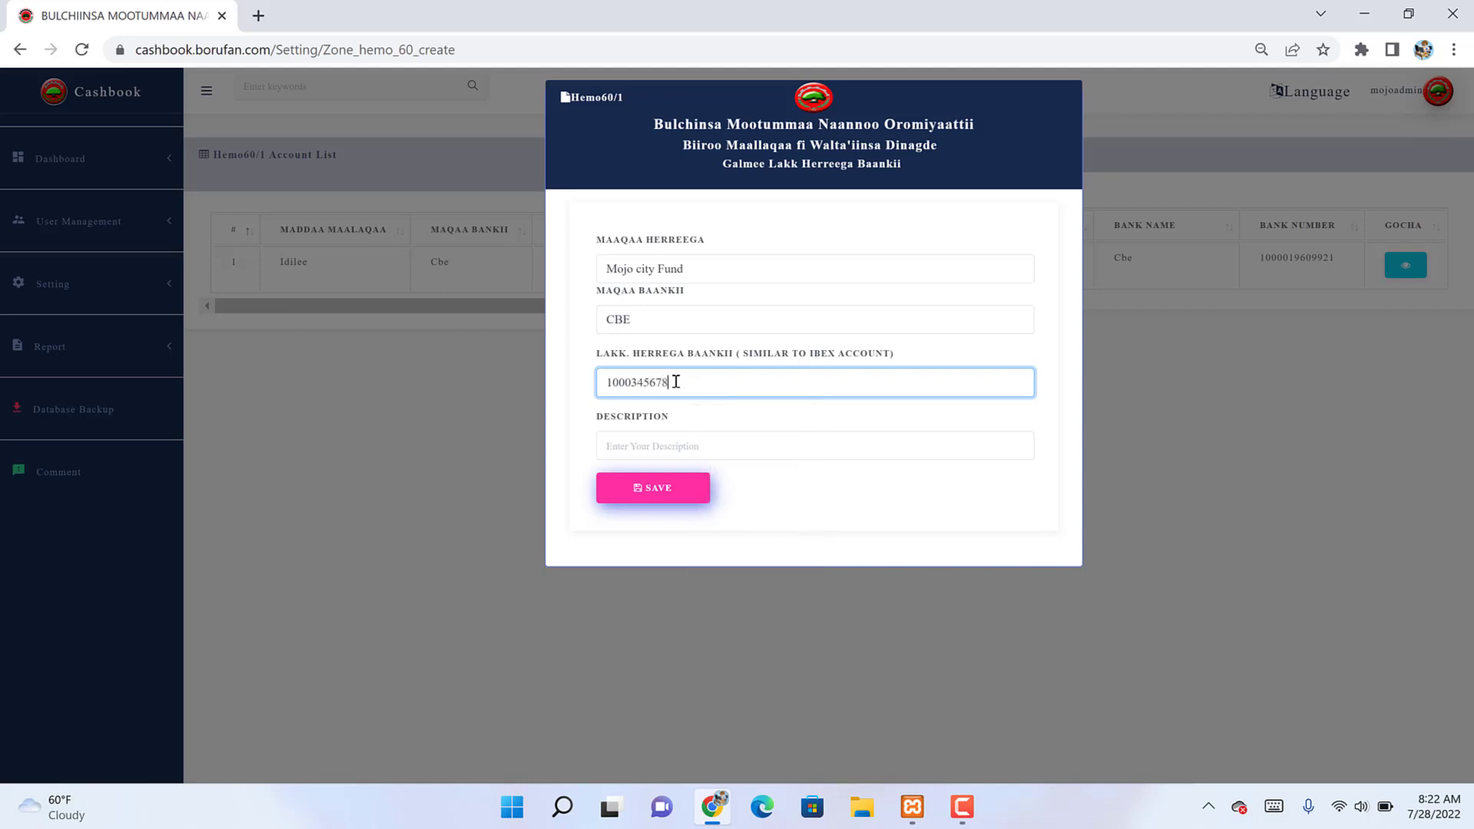
type("910")
left_click(755, 443)
key("ctrl+v")
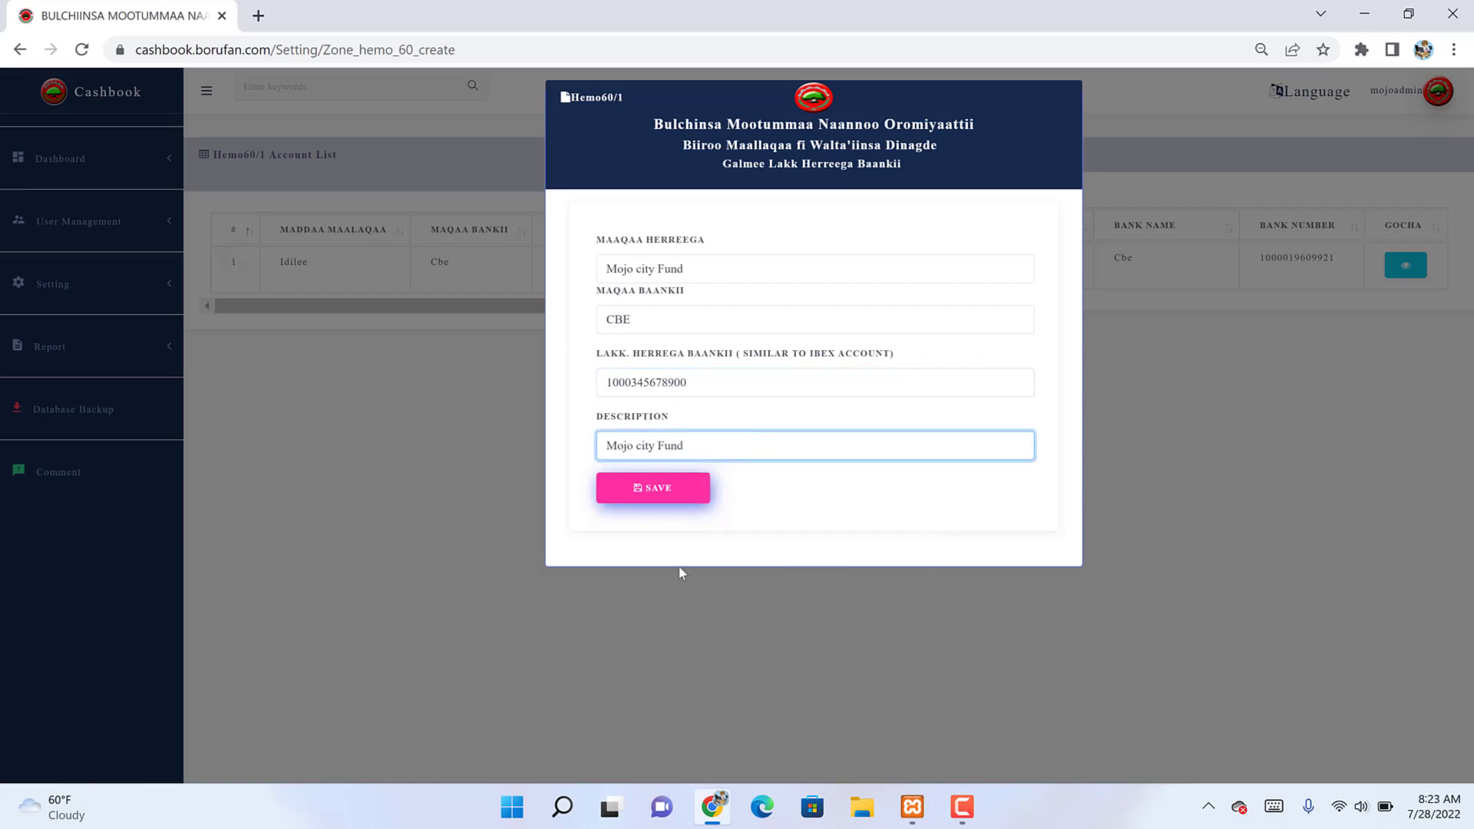
left_click(679, 484)
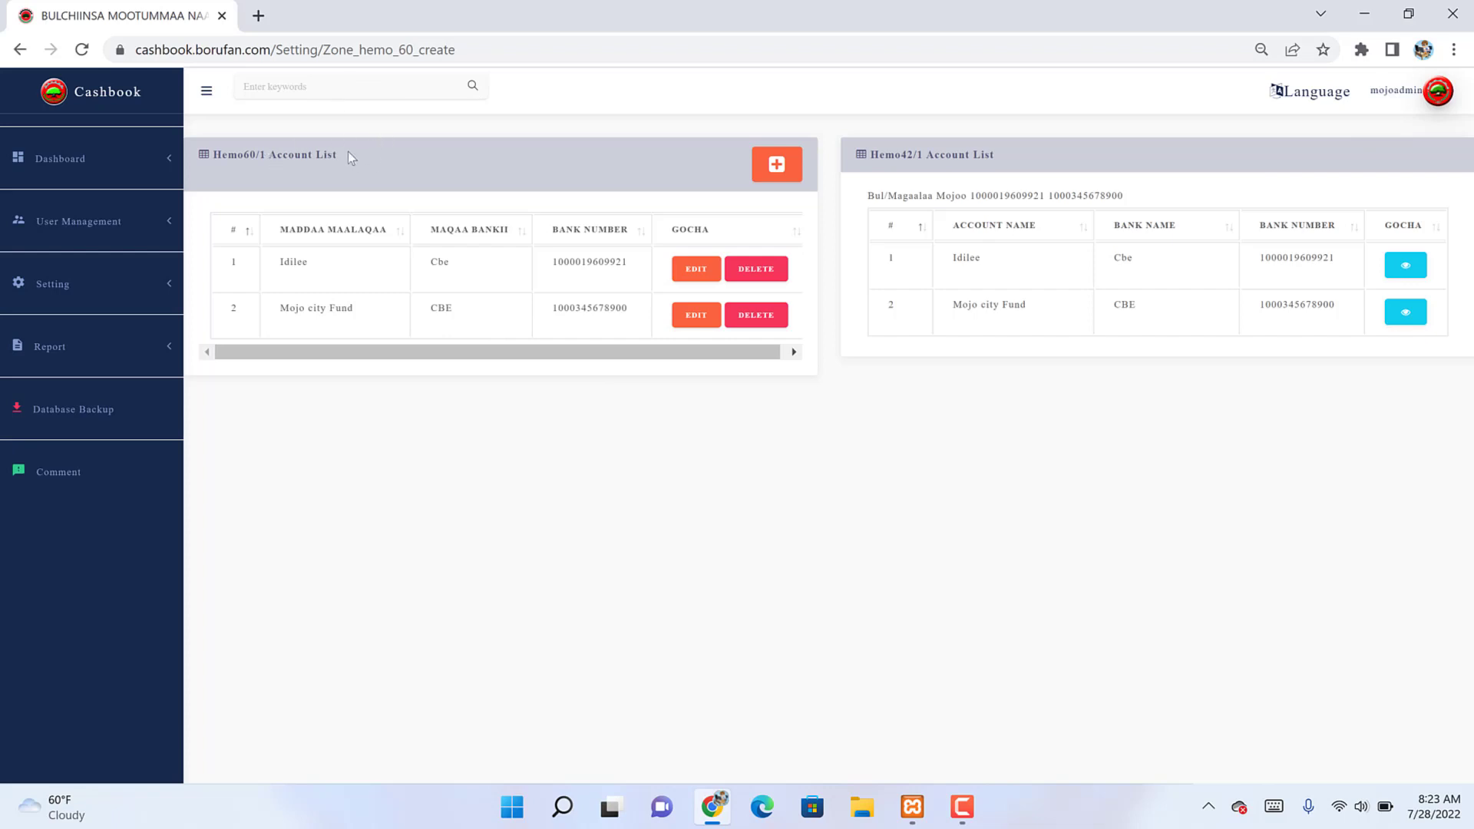
Step: Highlight the Hemo60/1 and Hemo42/1 list headings and review the City Cashier list
left_click_drag(341, 152, 218, 158)
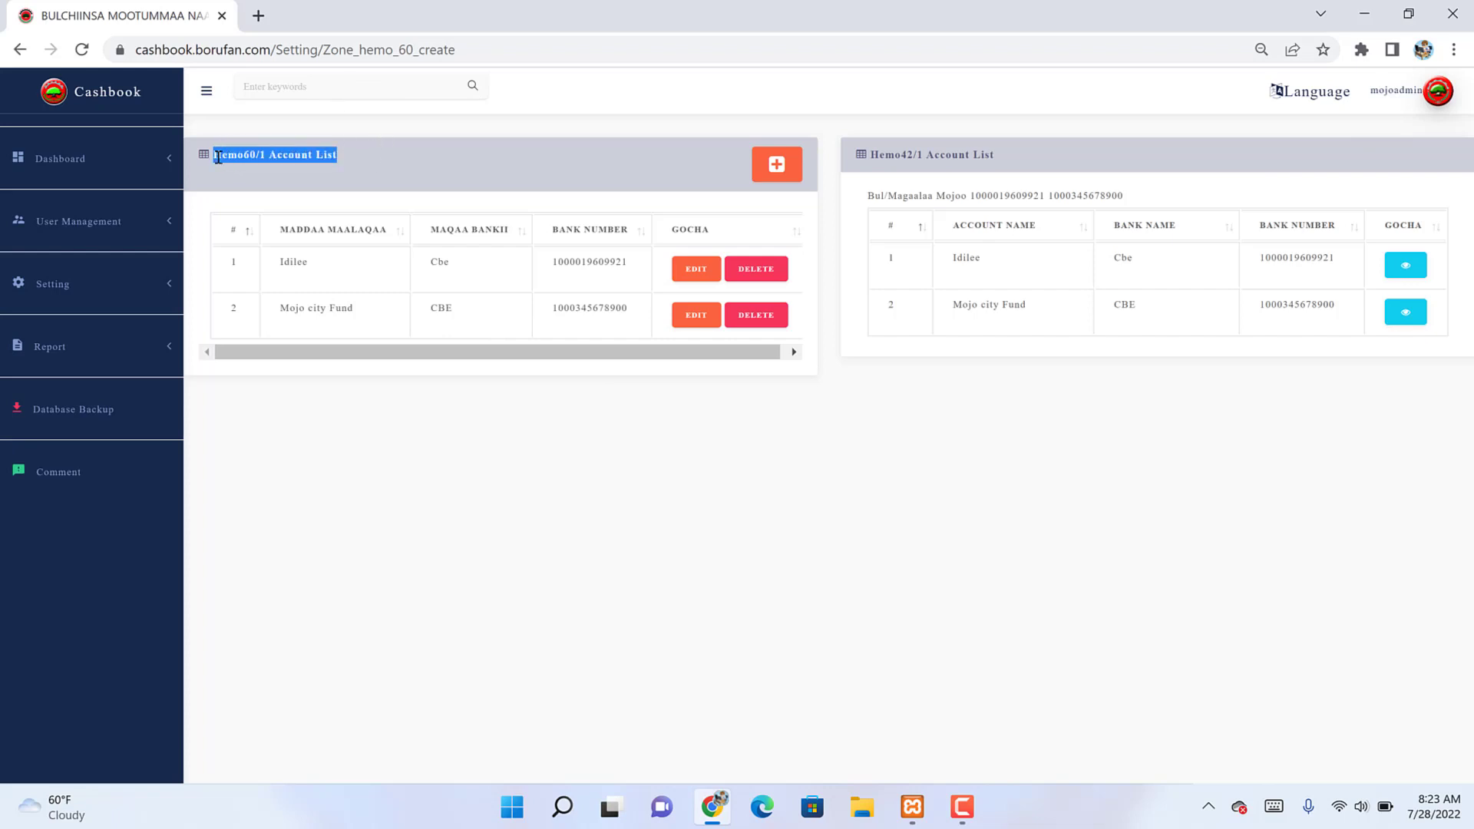
left_click_drag(995, 156, 869, 155)
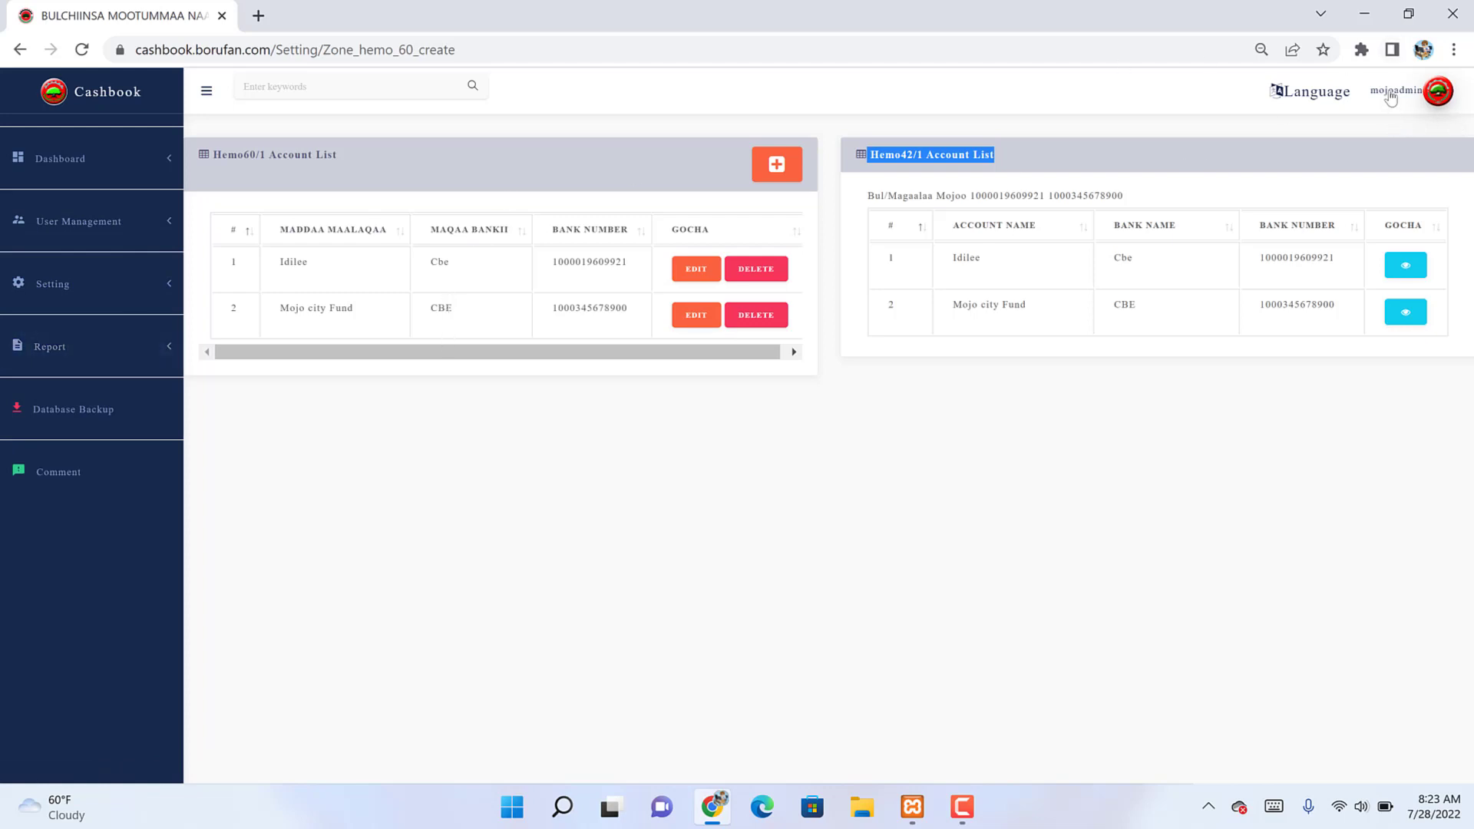
left_click(116, 223)
left_click(80, 255)
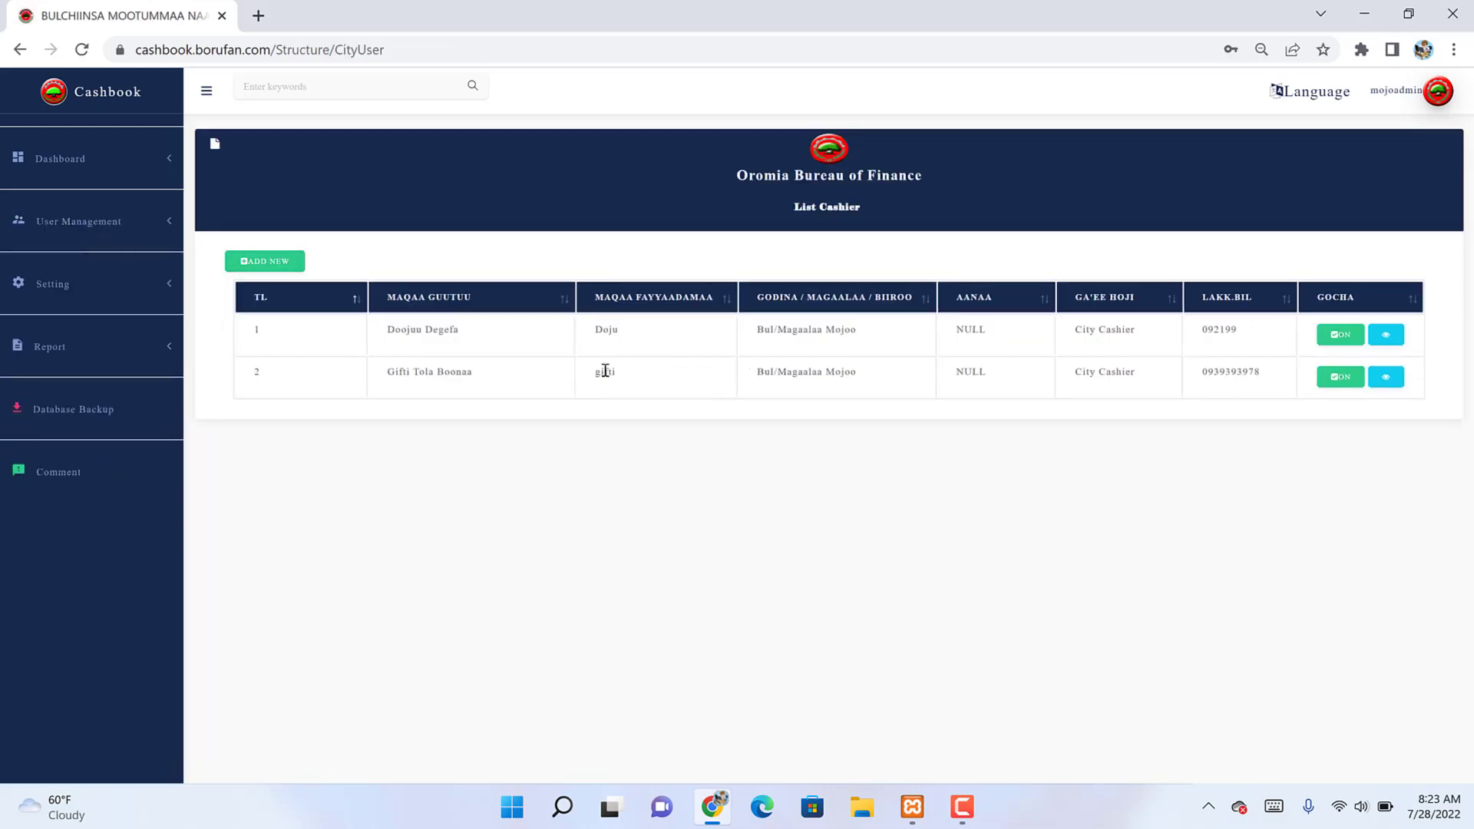
double_click(605, 371)
Step: Open the empty City Accountant list and start adding a new accountant
left_click(80, 223)
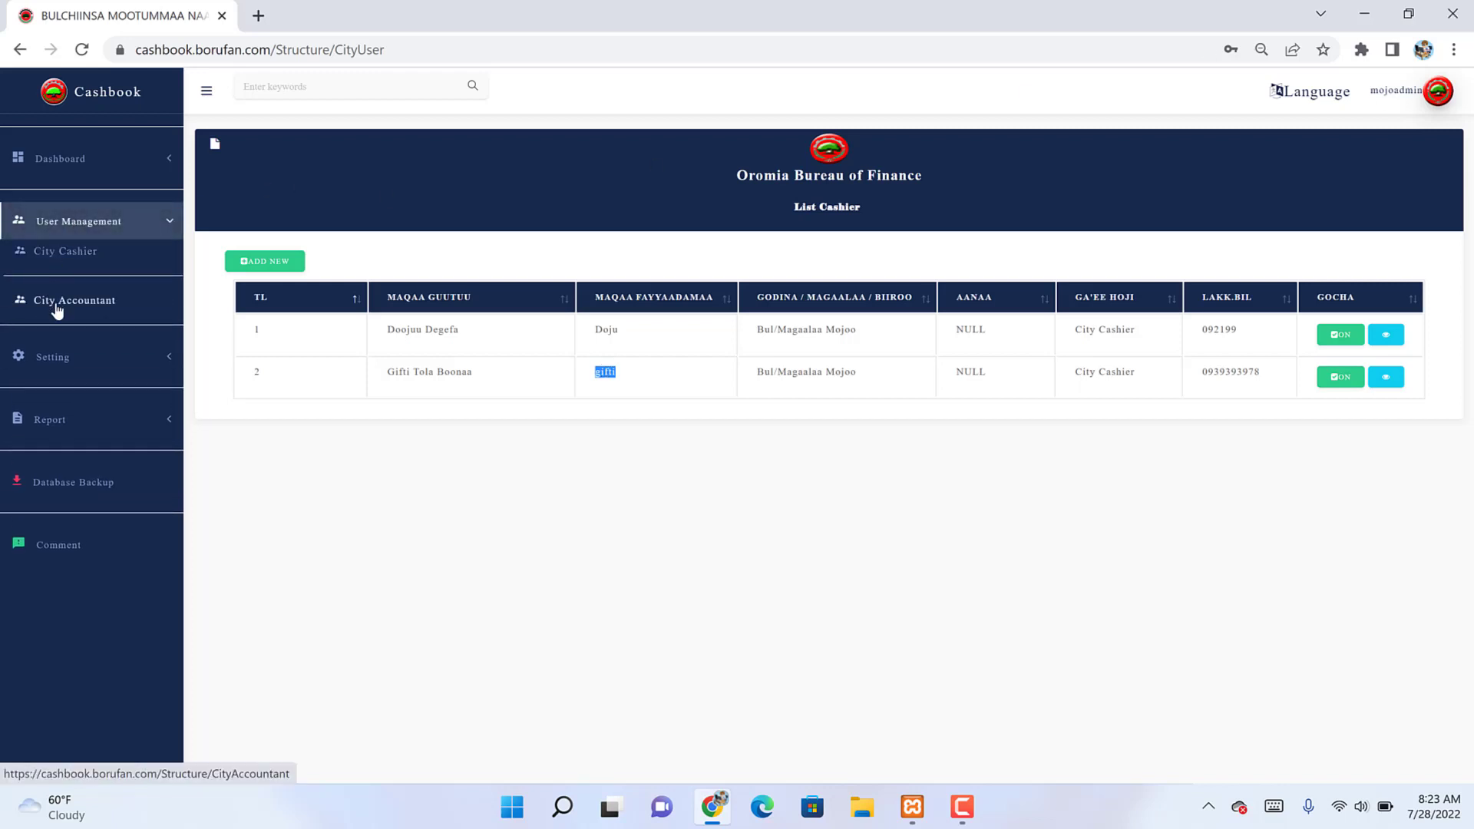
left_click(55, 301)
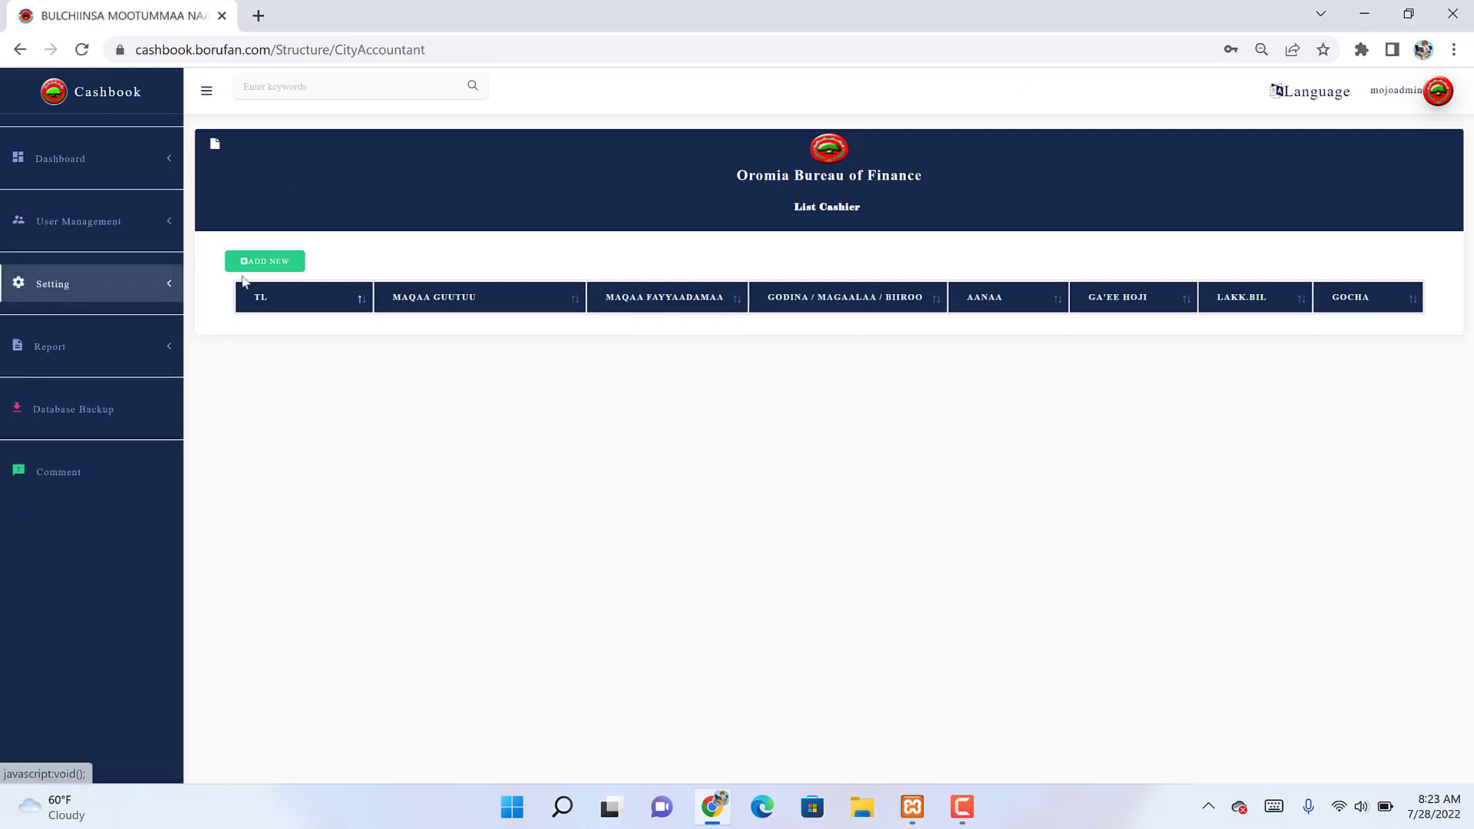
left_click(281, 262)
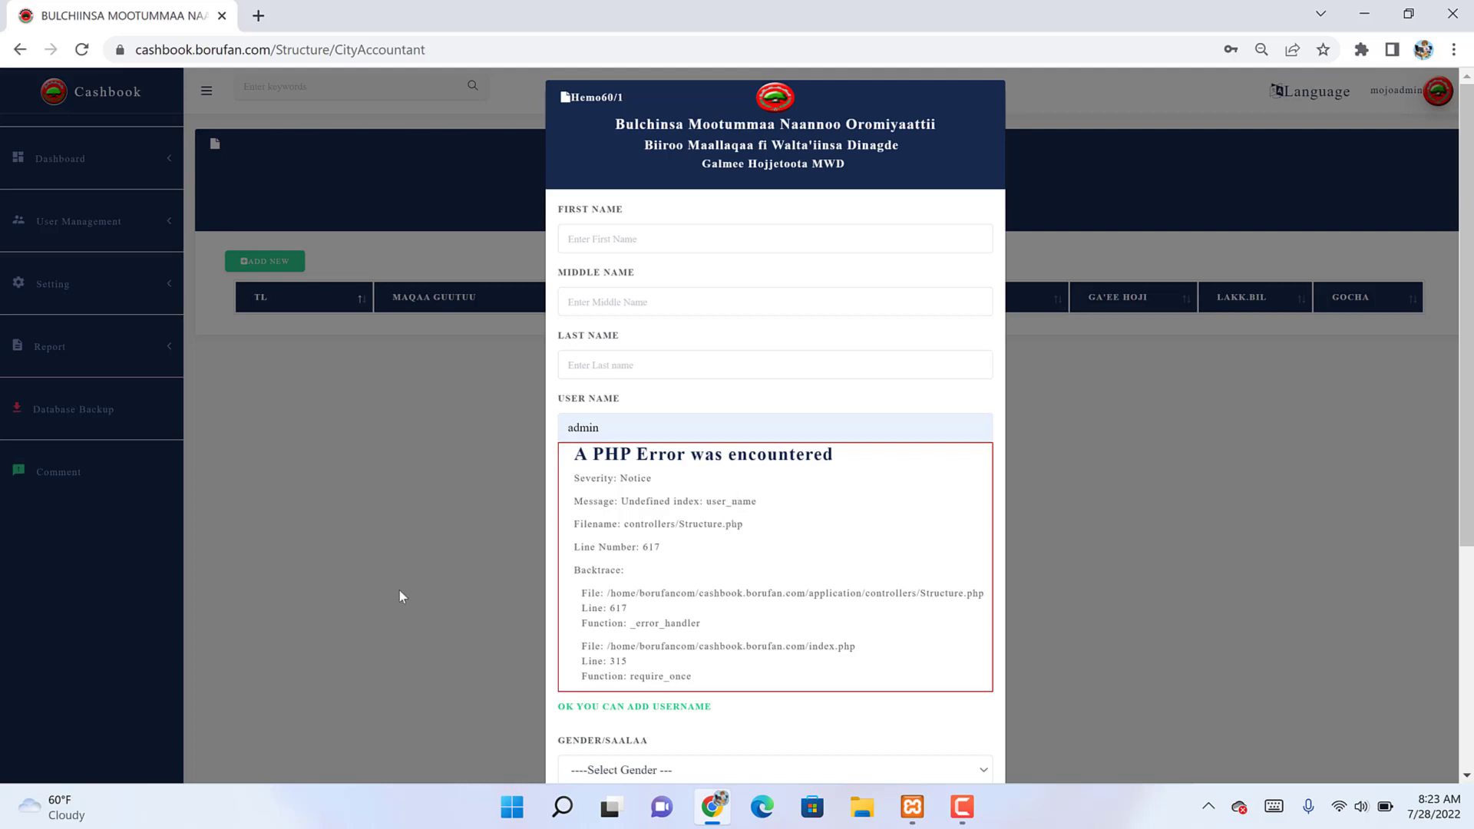
Step: Enter the accountant's first, middle and last names and a username
scroll(400, 591, "down", 2)
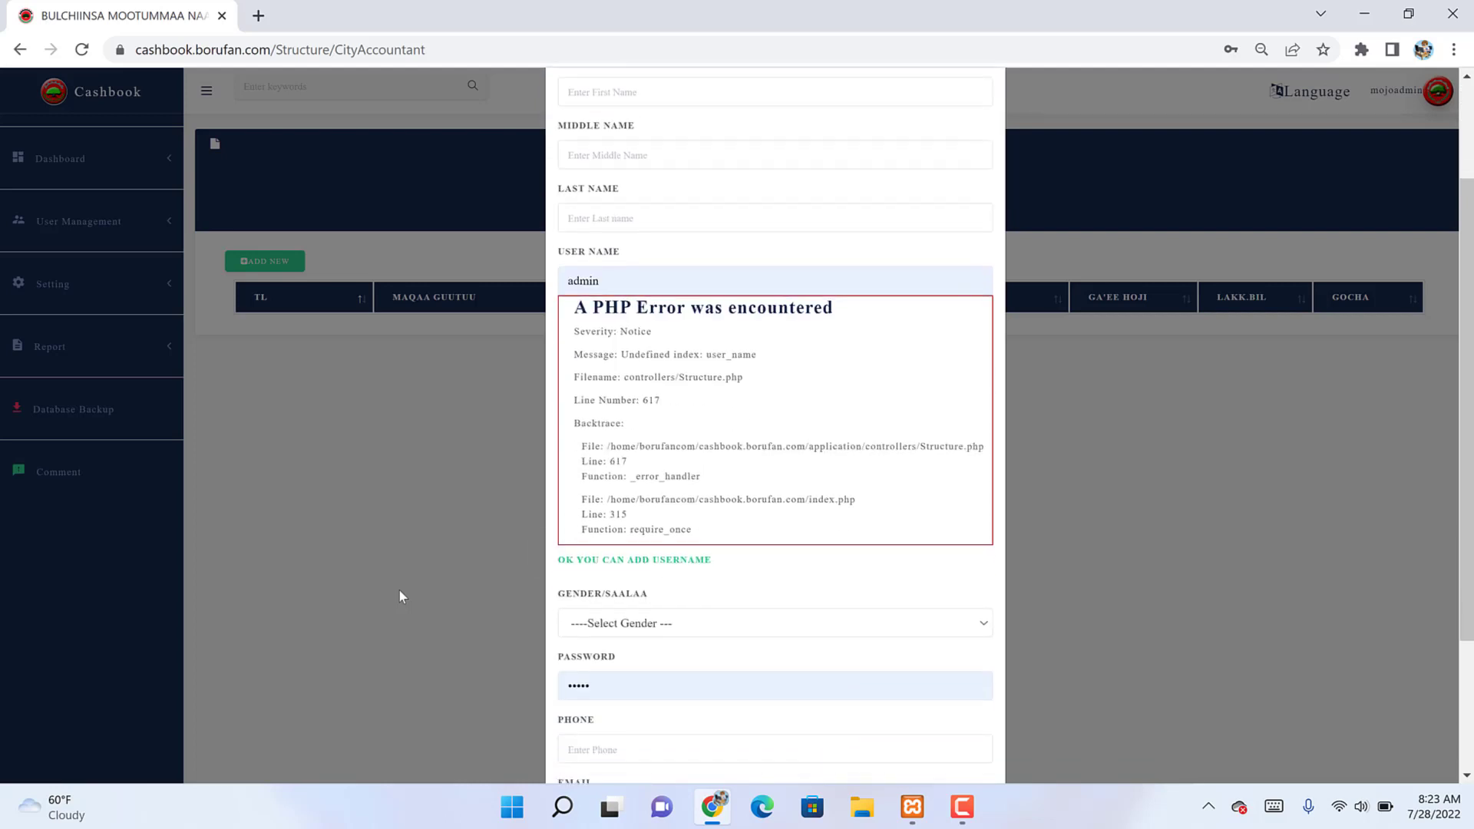
scroll(400, 592, "up", 2)
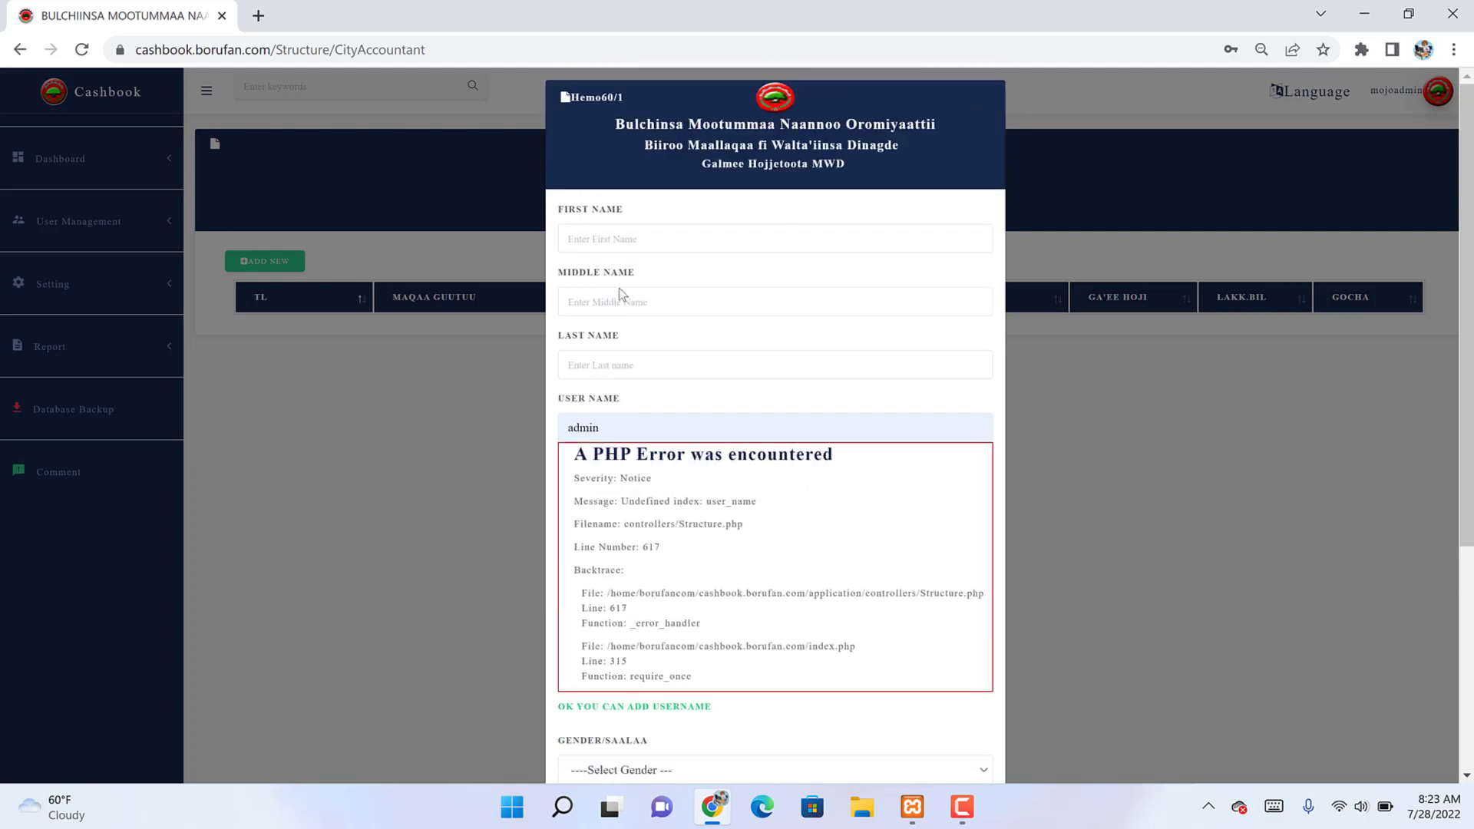
left_click(619, 232)
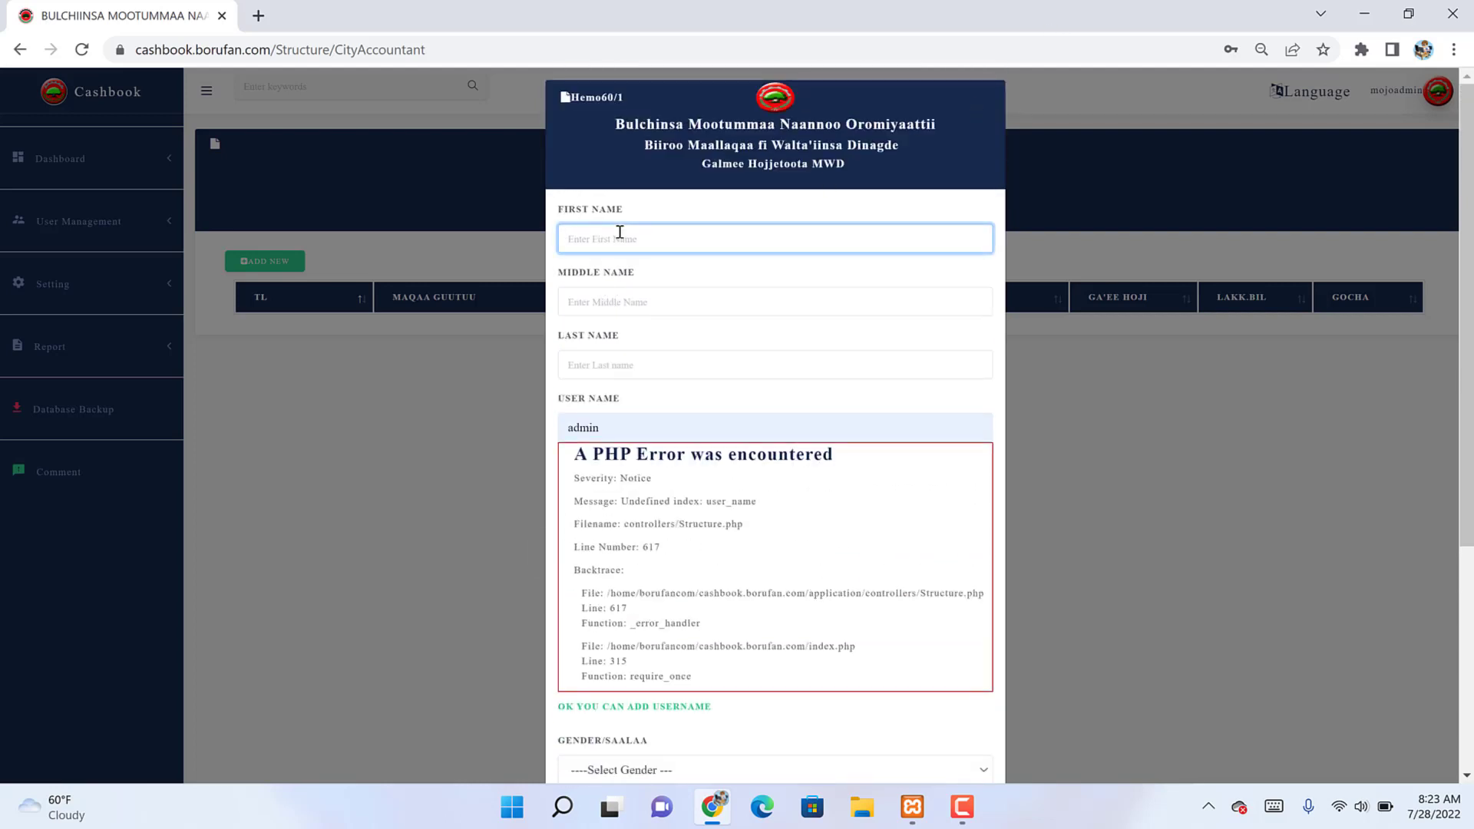
type("Ada")
key("BackSpace")
type("d")
key("BackSpace")
type("mojoo")
key("Tab")
type("Accountant")
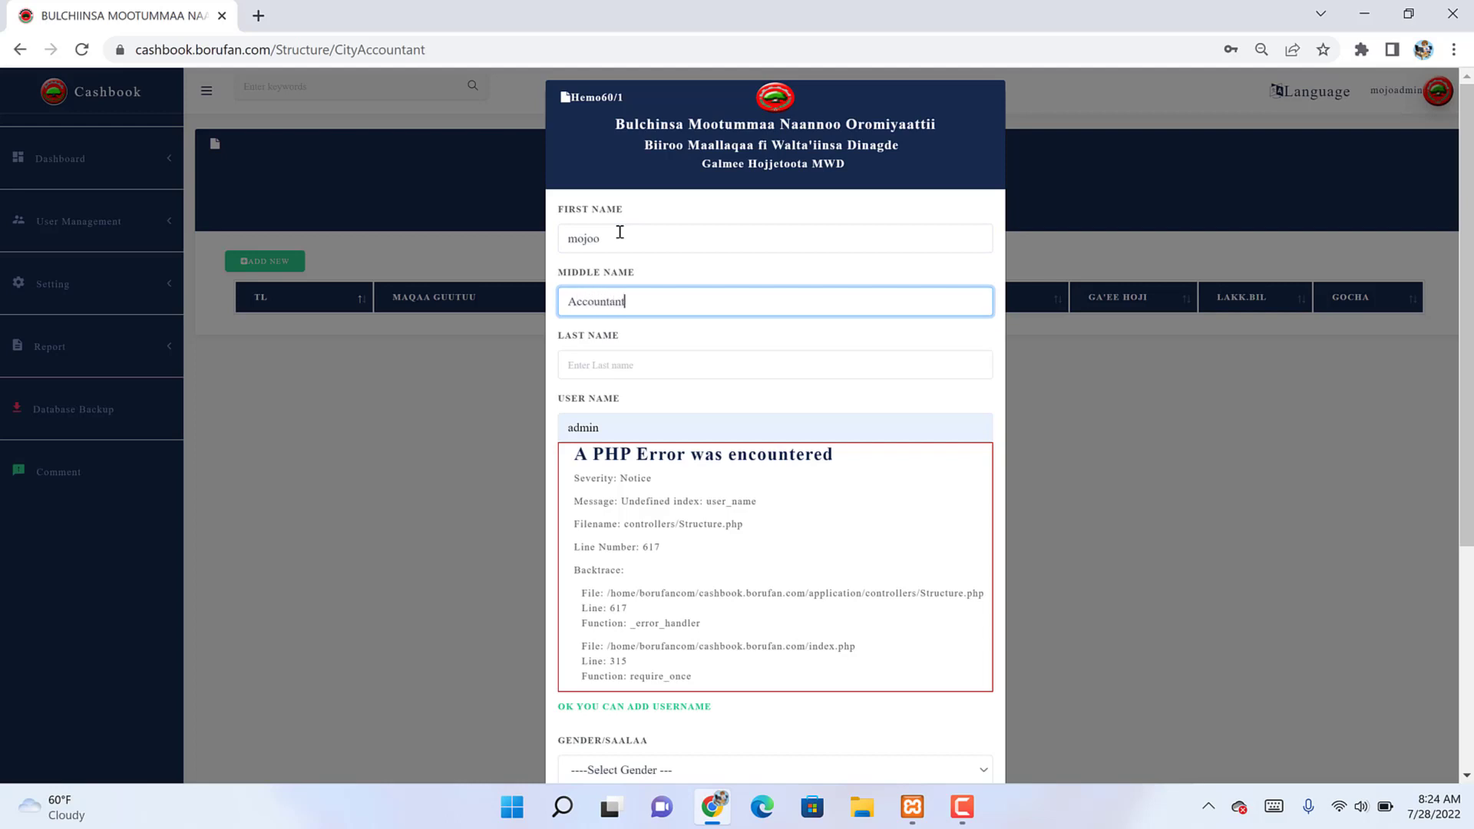
key("Tab")
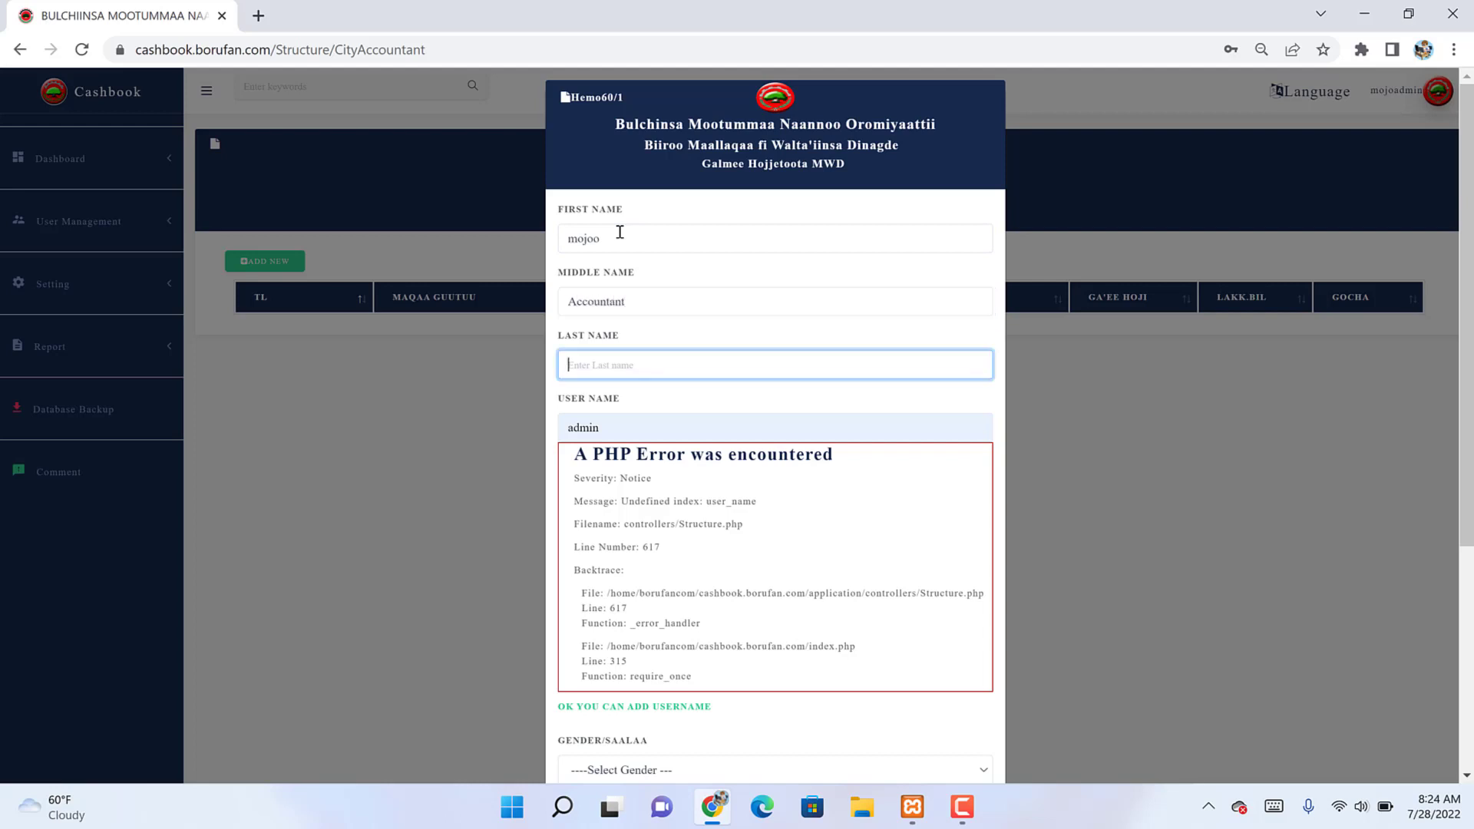
type("Mojo")
key("Tab")
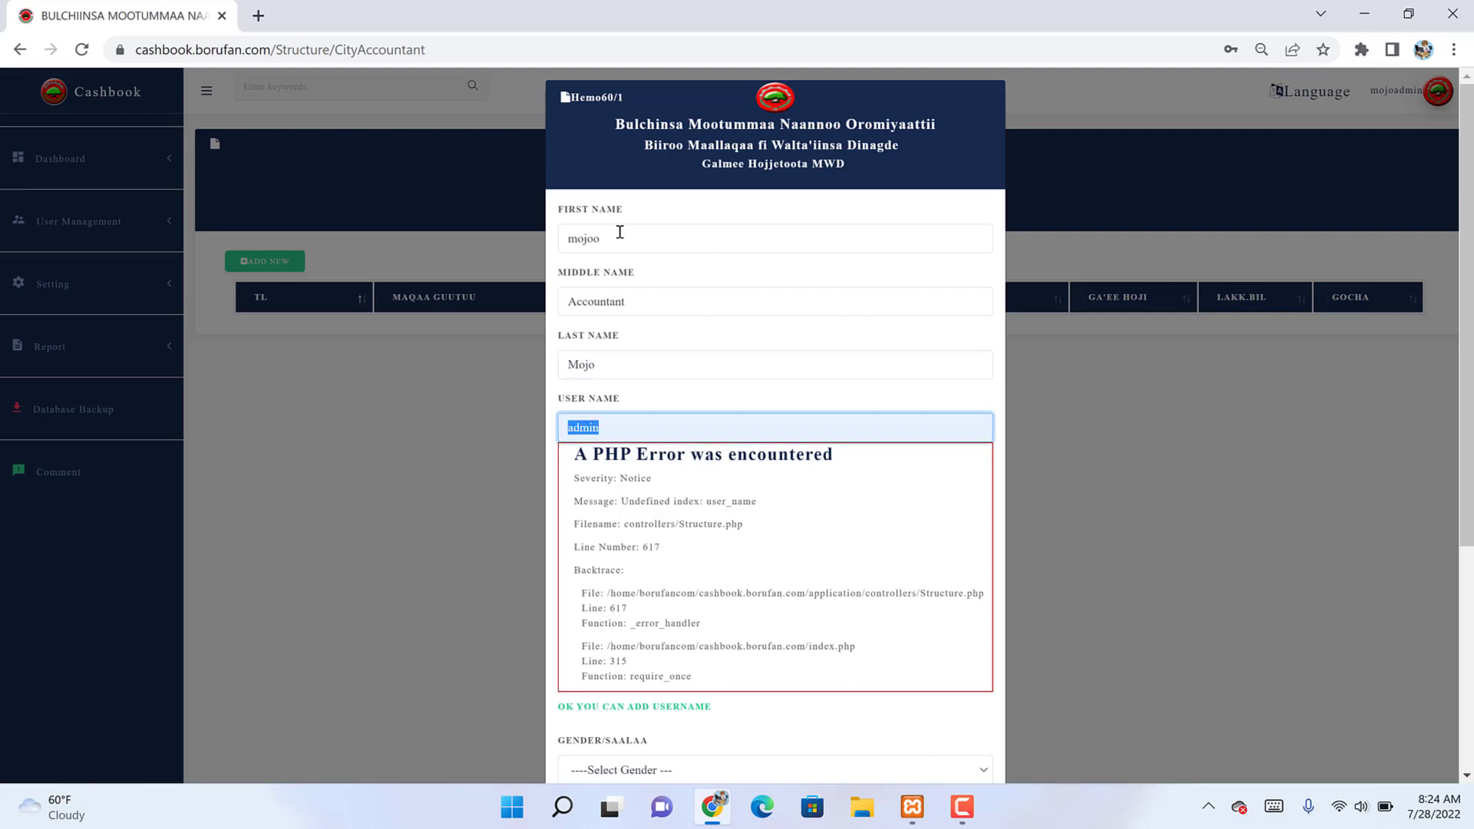
type("maccoun")
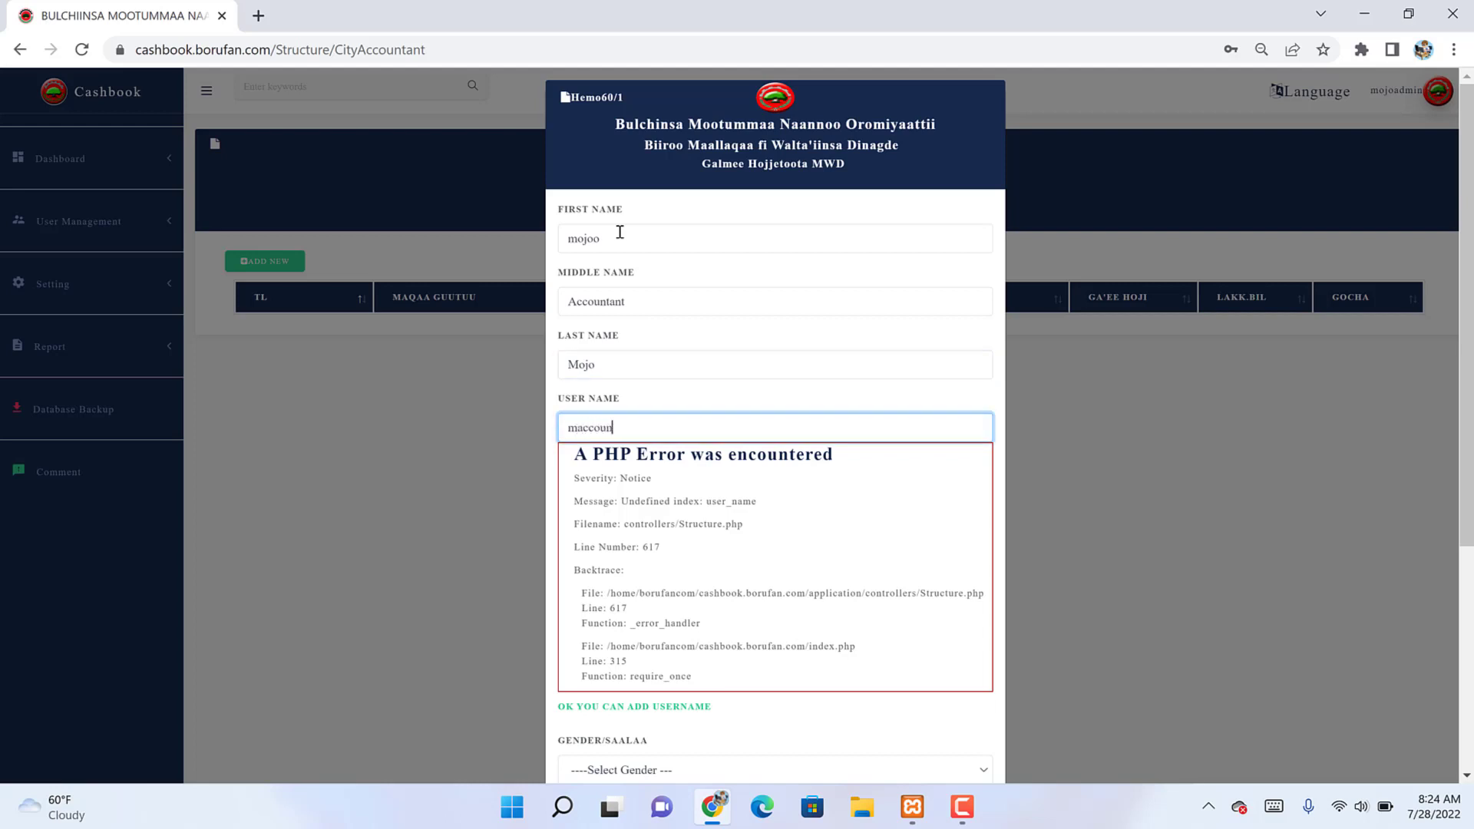
type("tant")
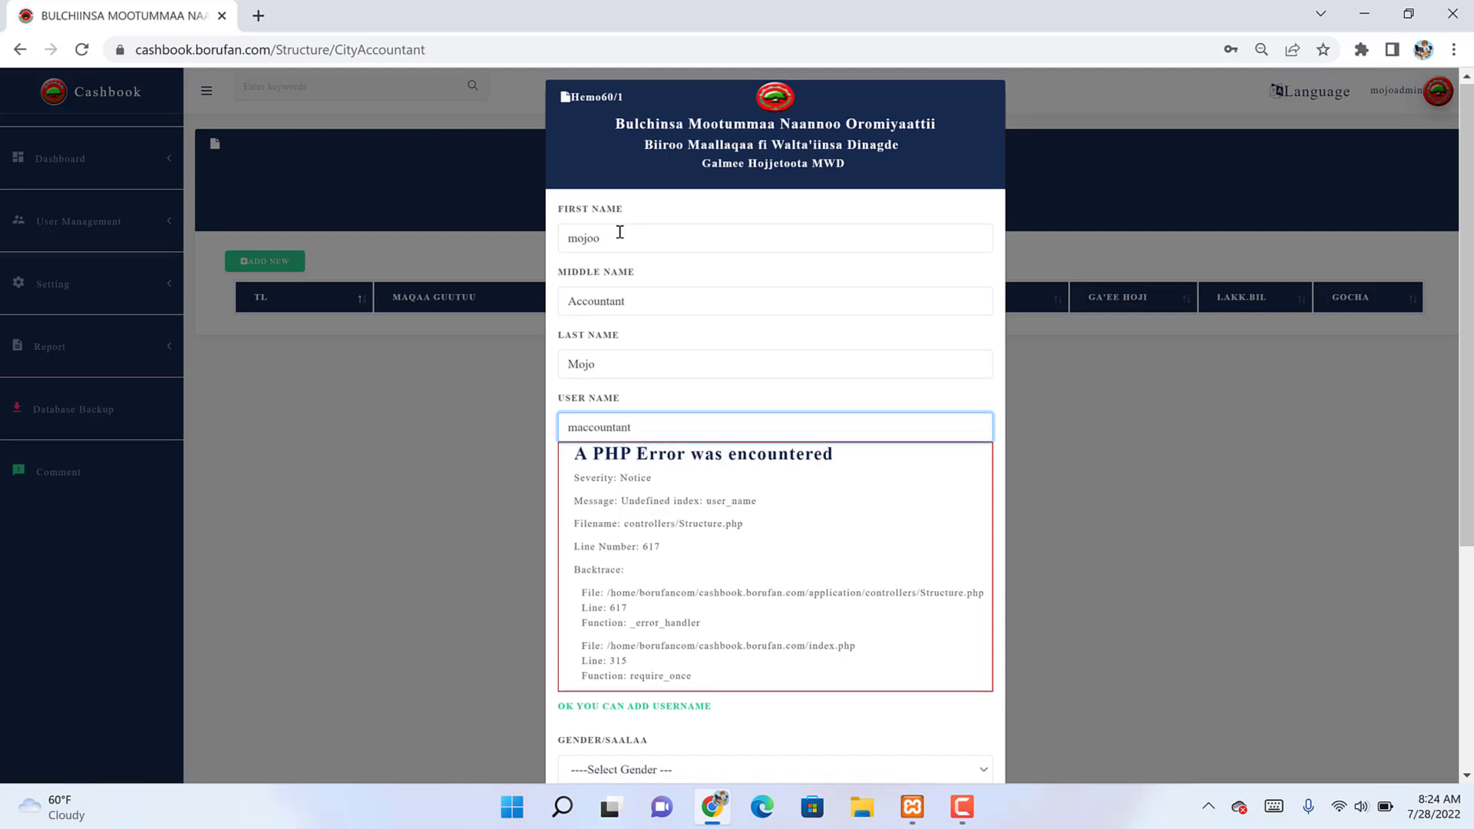
Step: Set Female gender, fill password, phone and email, pick City Accountant role, and save
key("Tab")
scroll(619, 232, "down", 4)
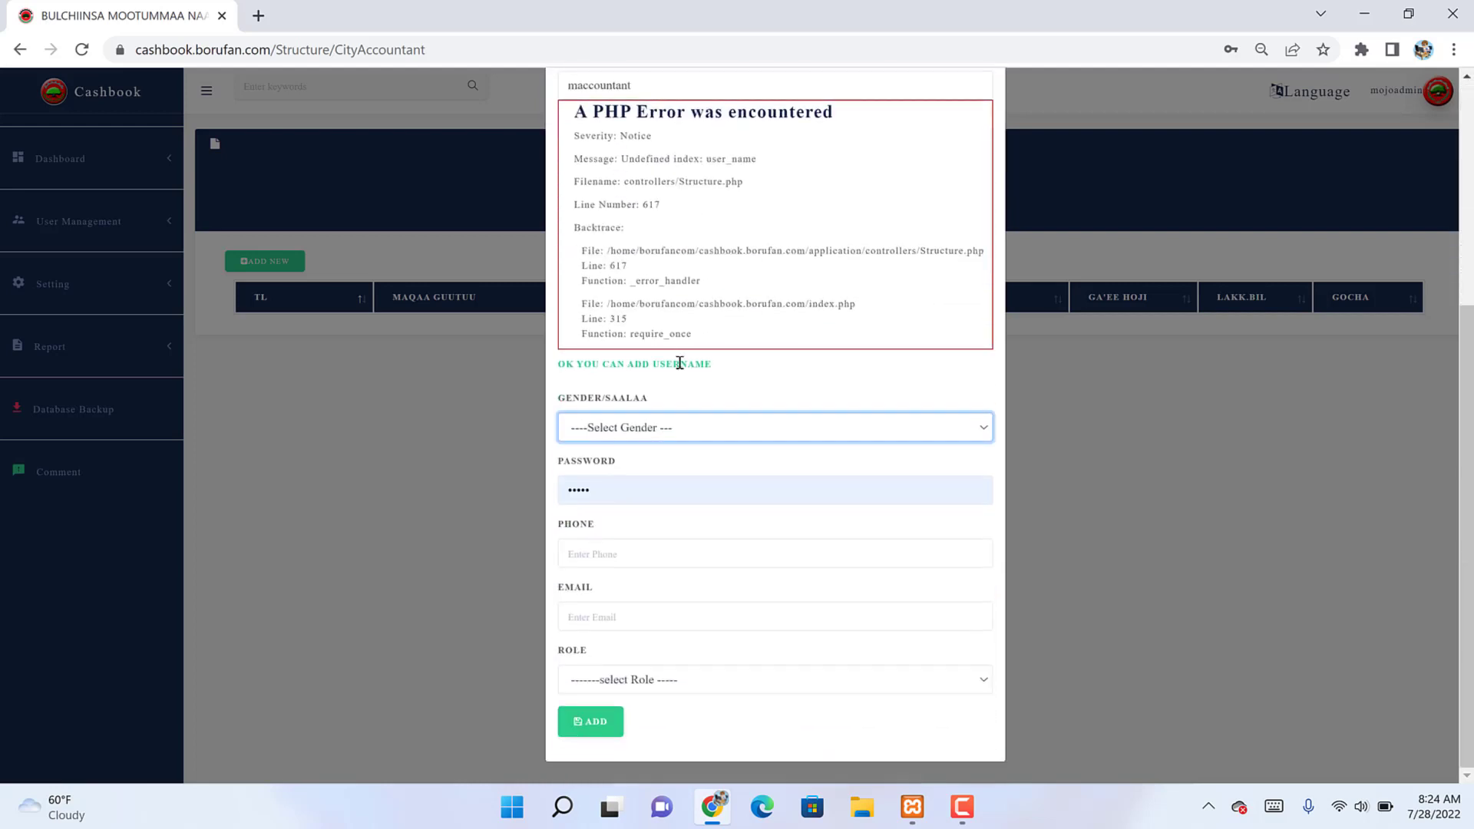
left_click(659, 428)
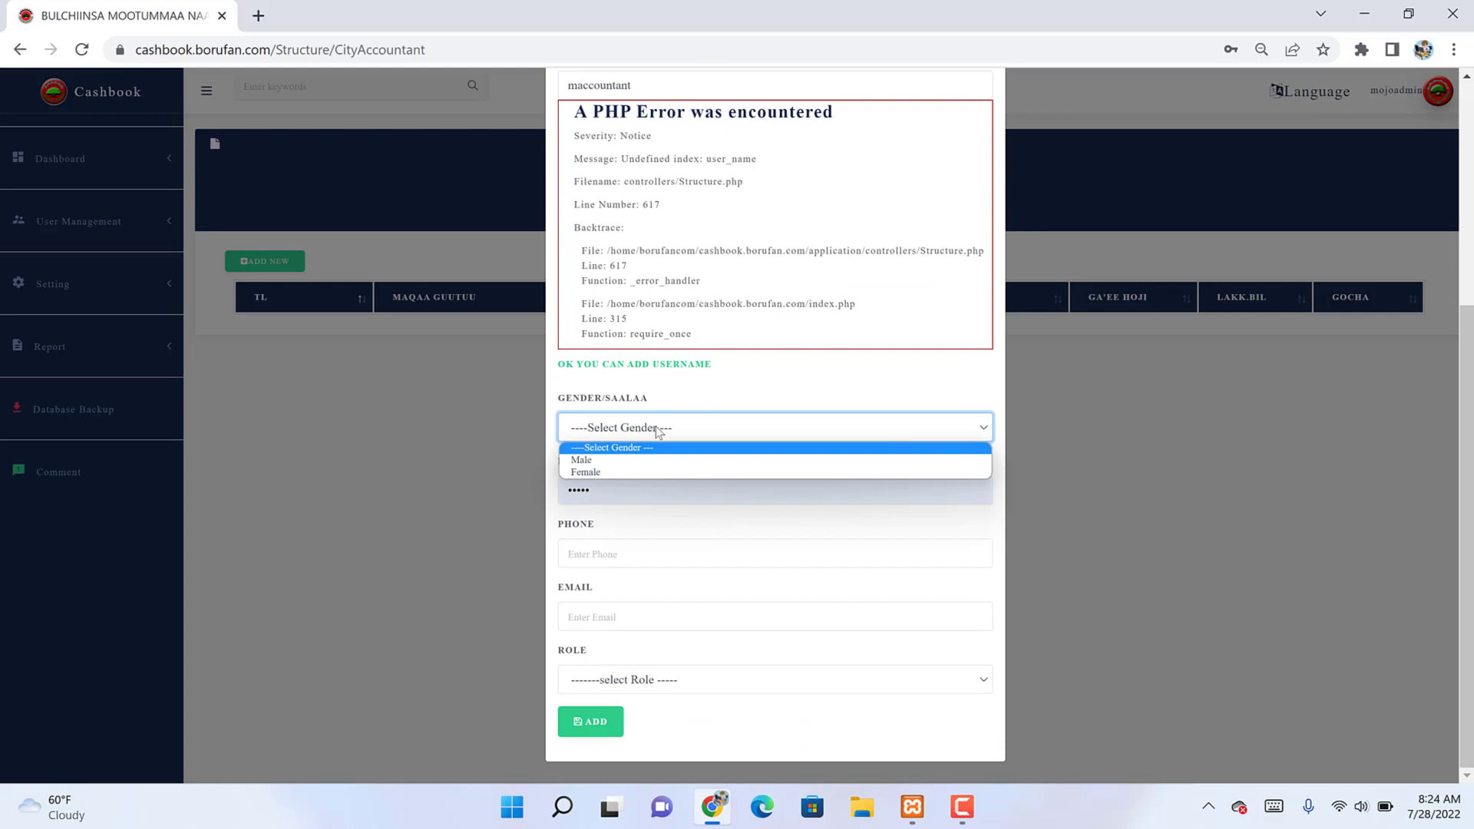
left_click(581, 472)
left_click(578, 491)
double_click(577, 491)
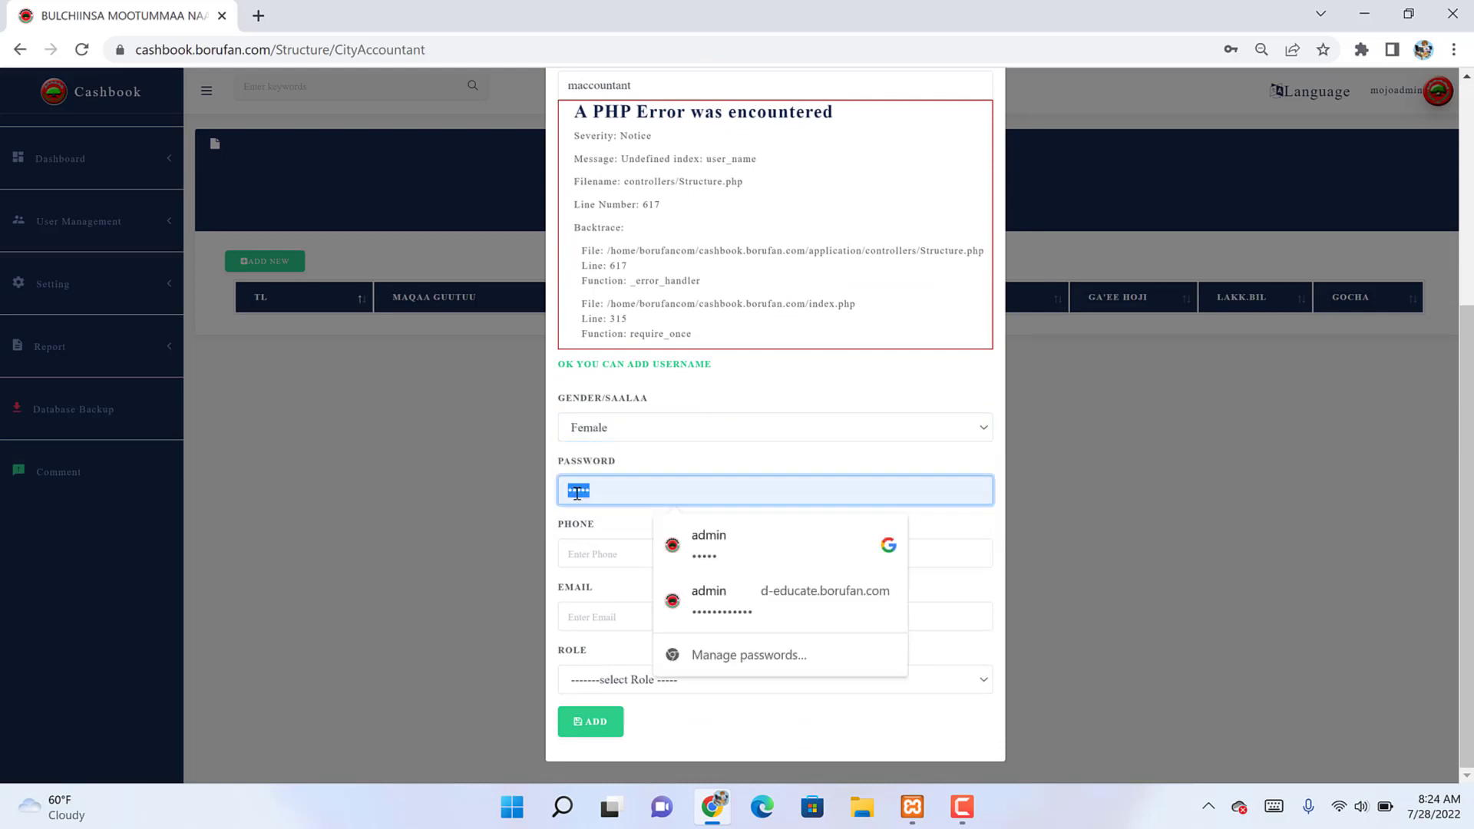
type("1")
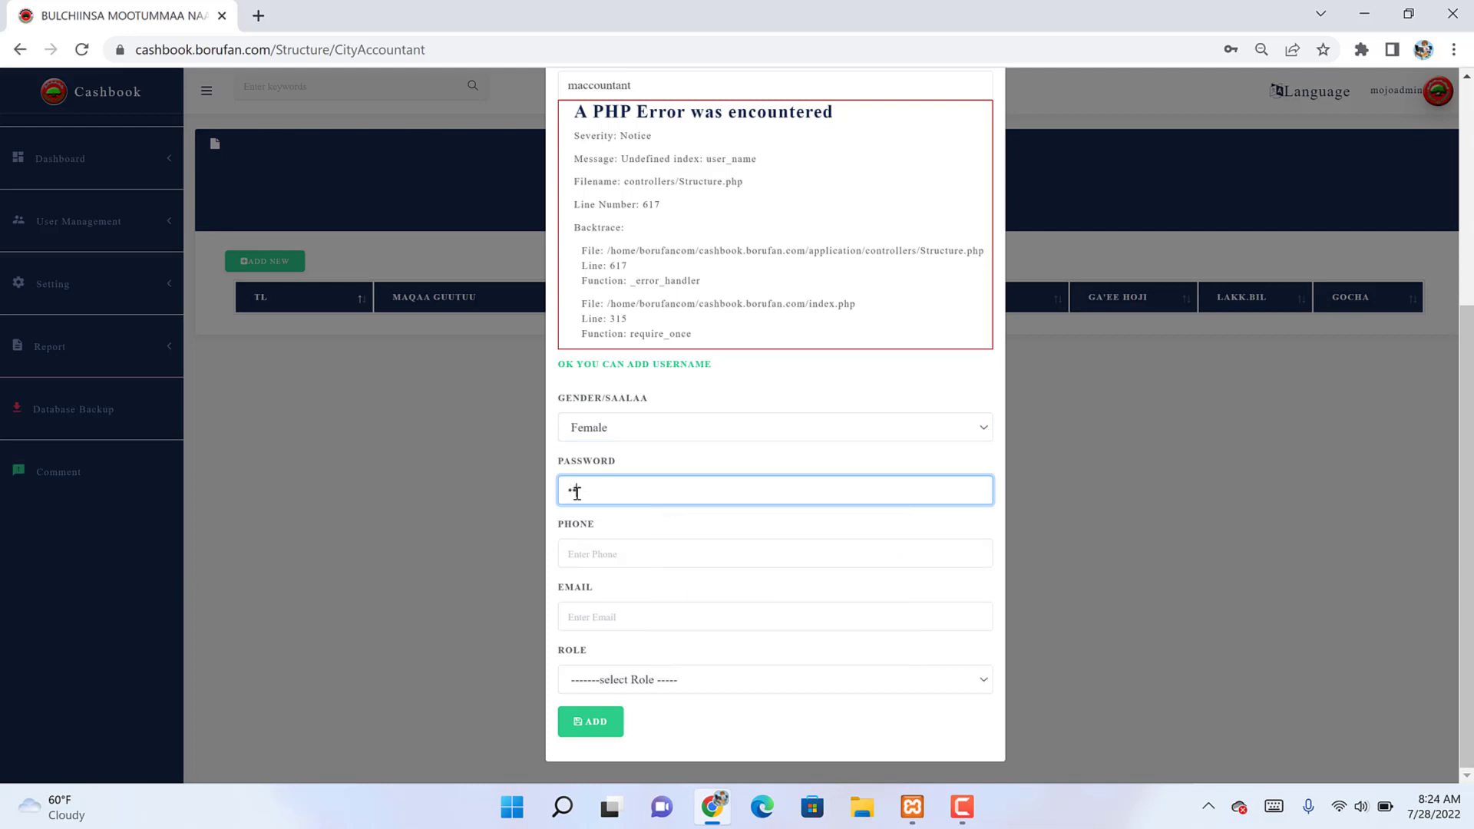
type("111")
left_click(585, 566)
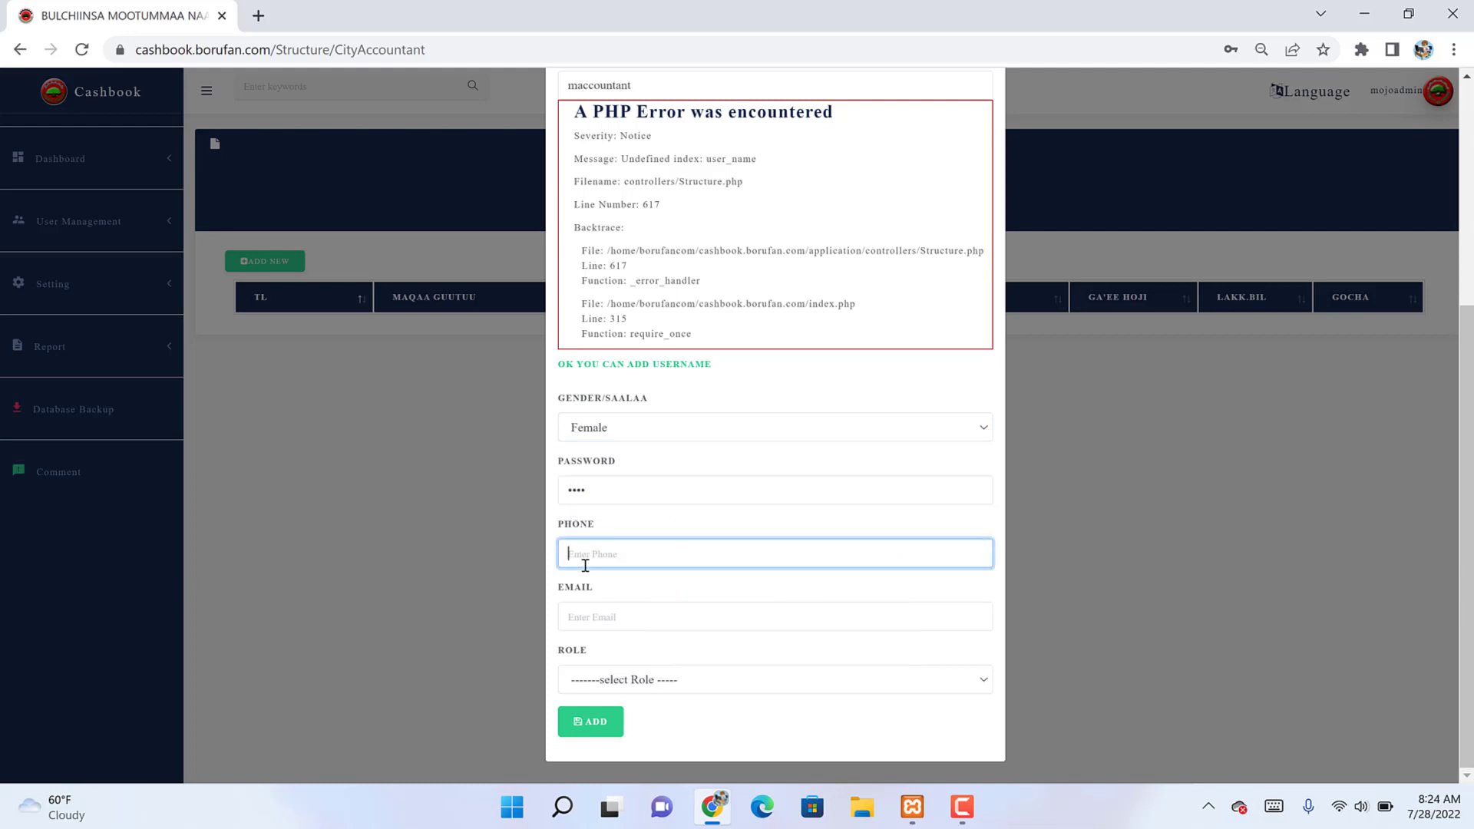
key("Tab")
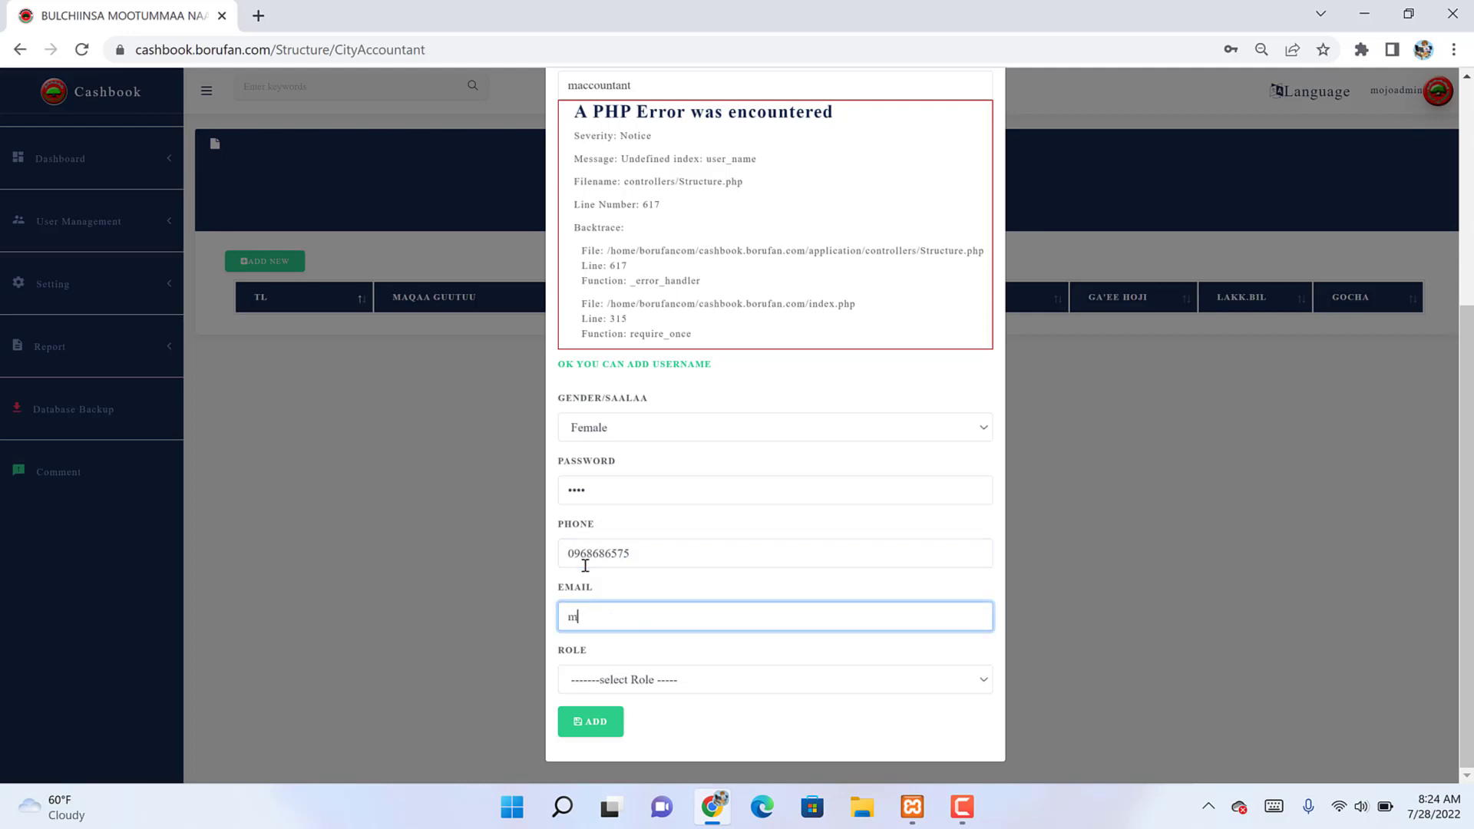
key("Tab")
key("Down")
key("Down")
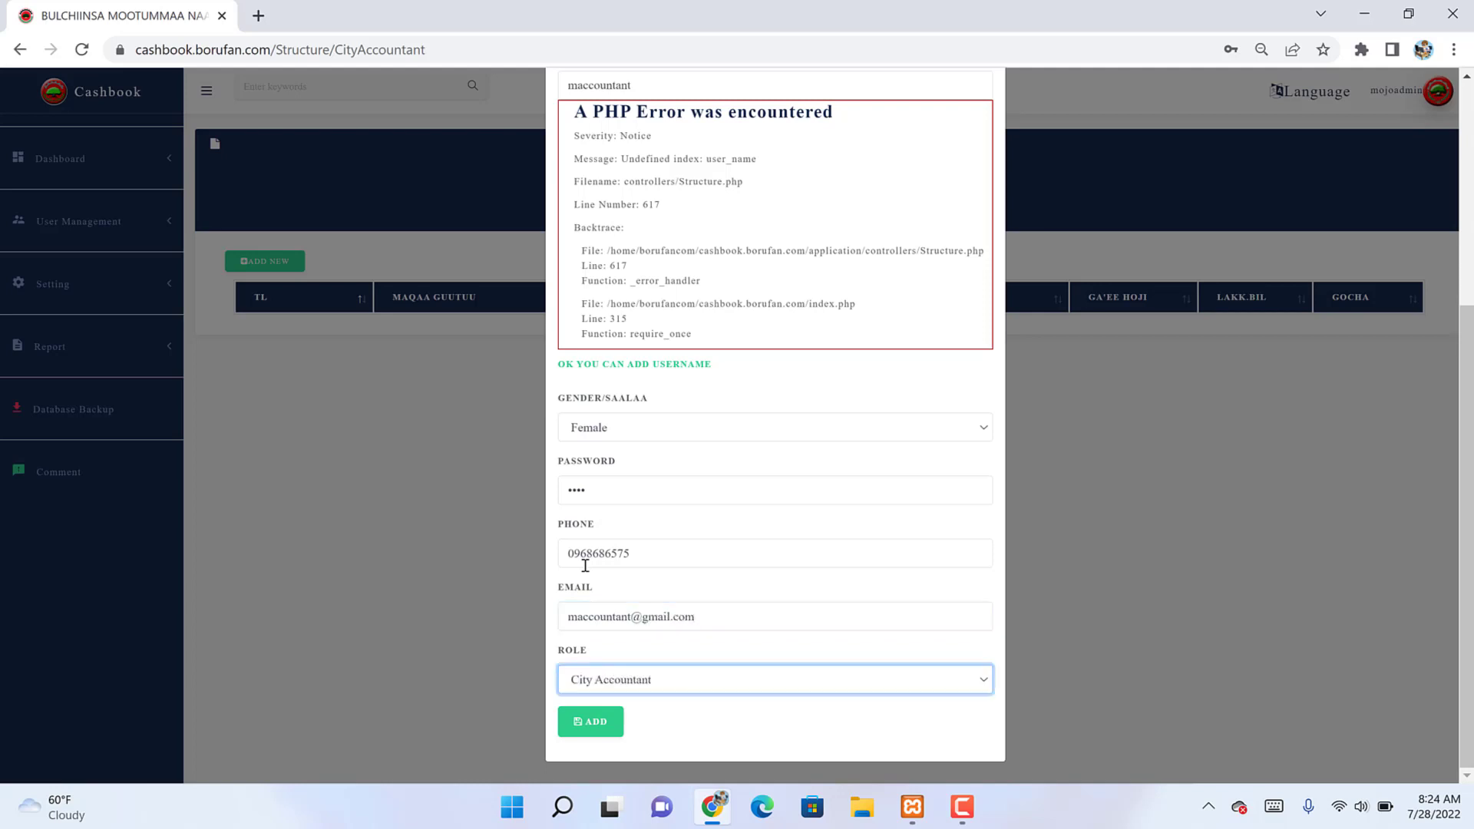
left_click(618, 682)
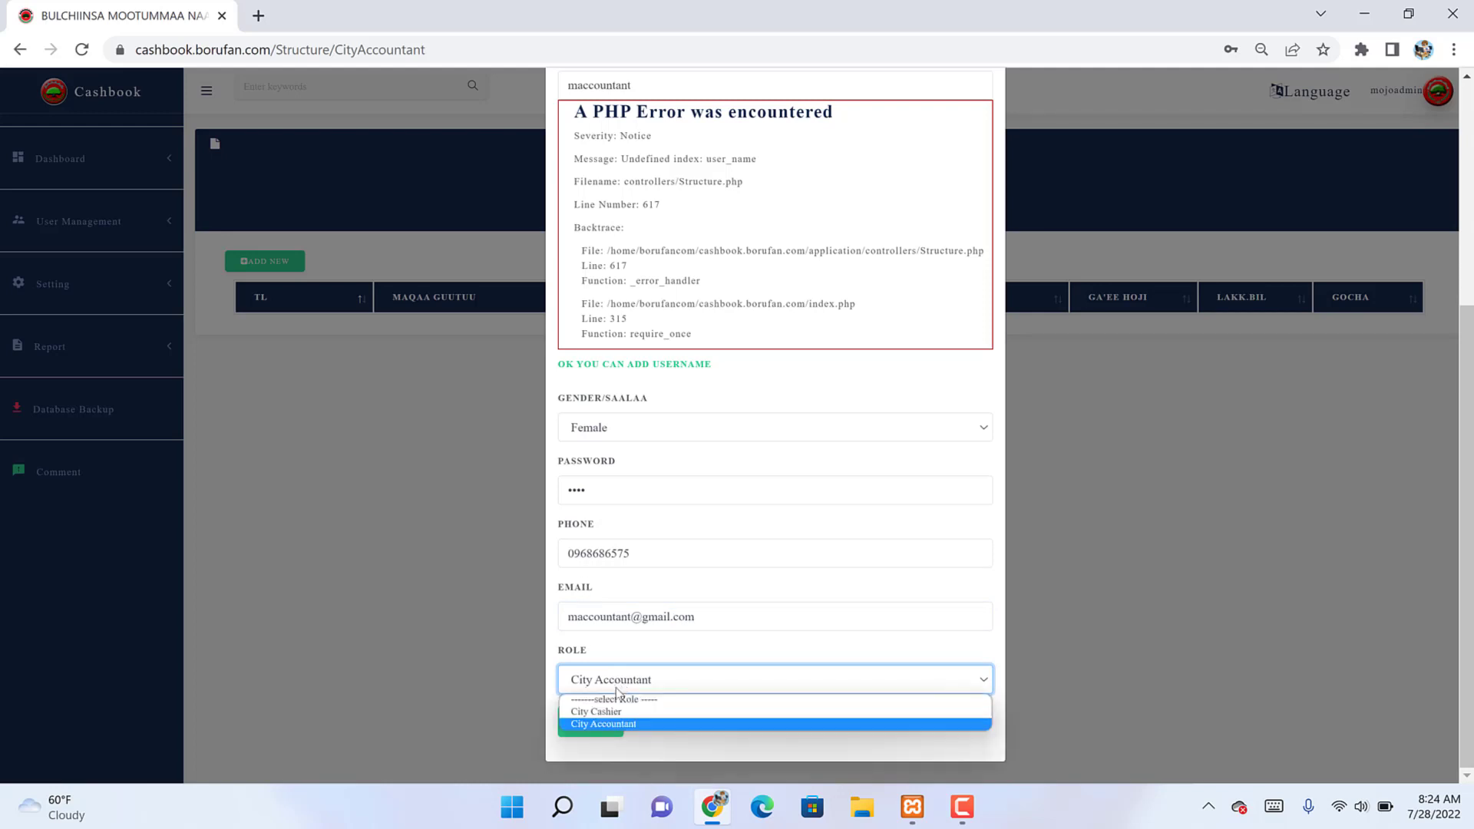
left_click(592, 724)
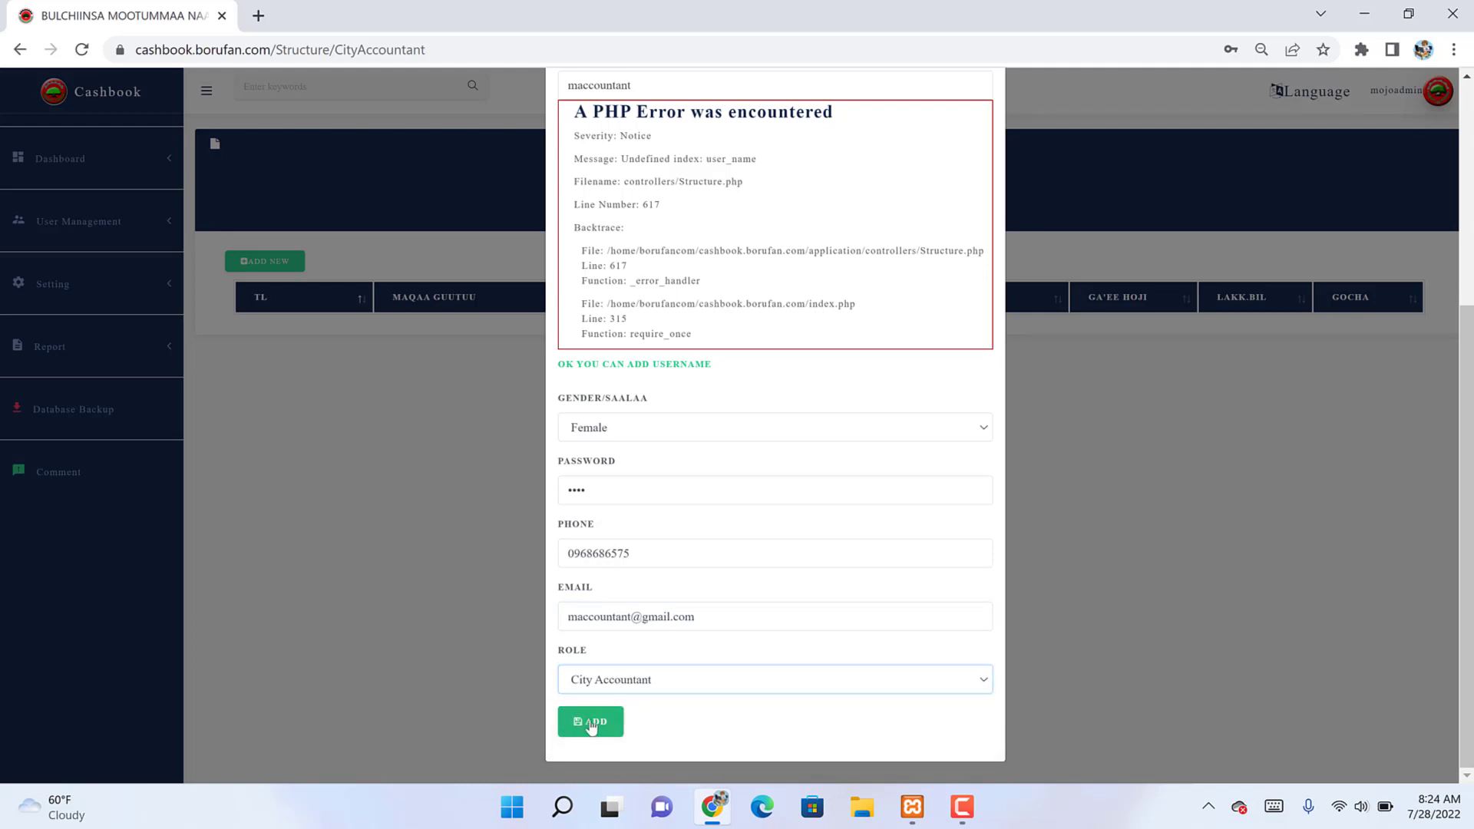
left_click(591, 725)
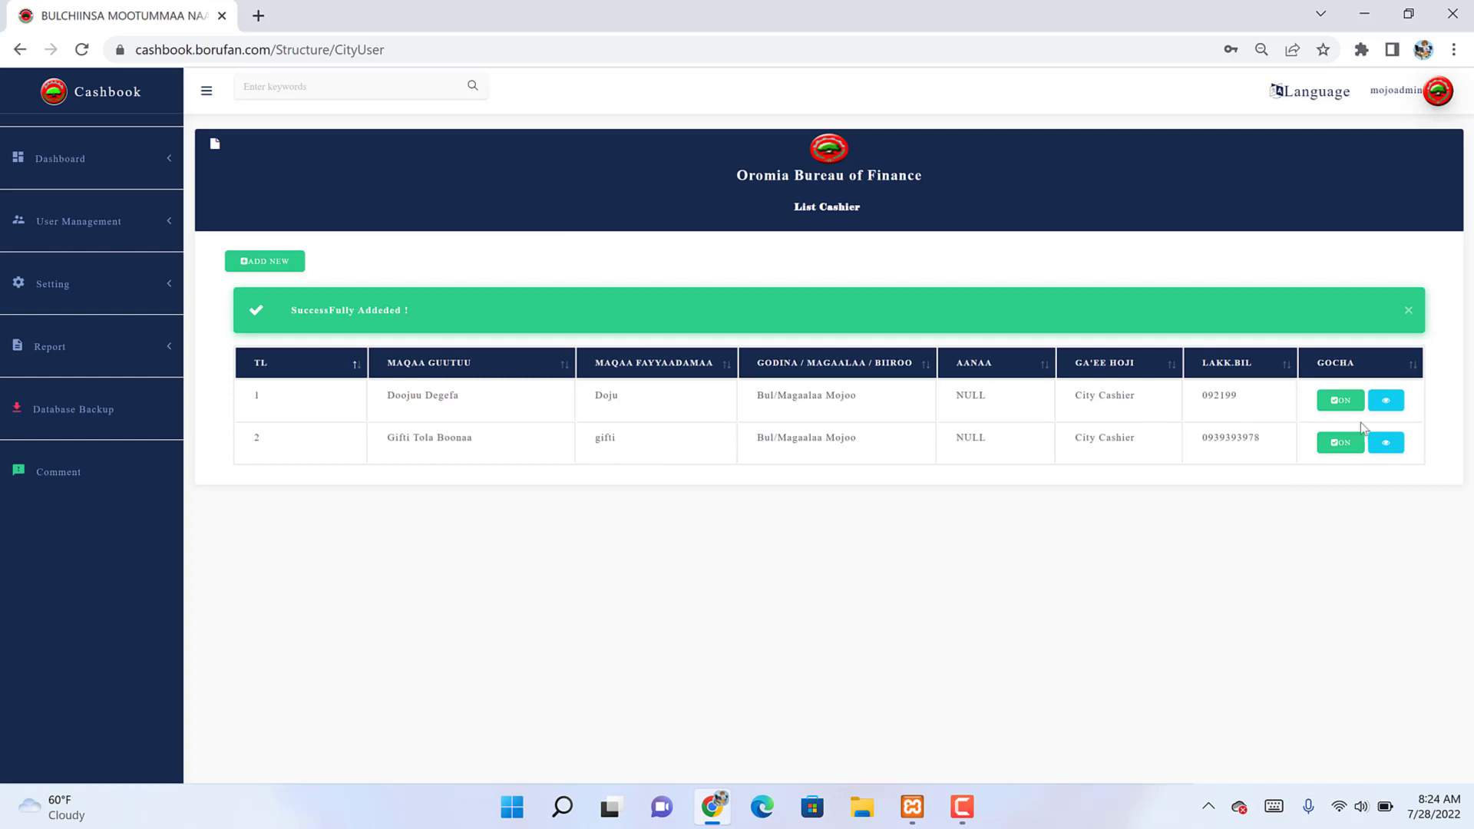
Step: Turn the new City Accountant account ON in the City Accountant list
left_click(73, 221)
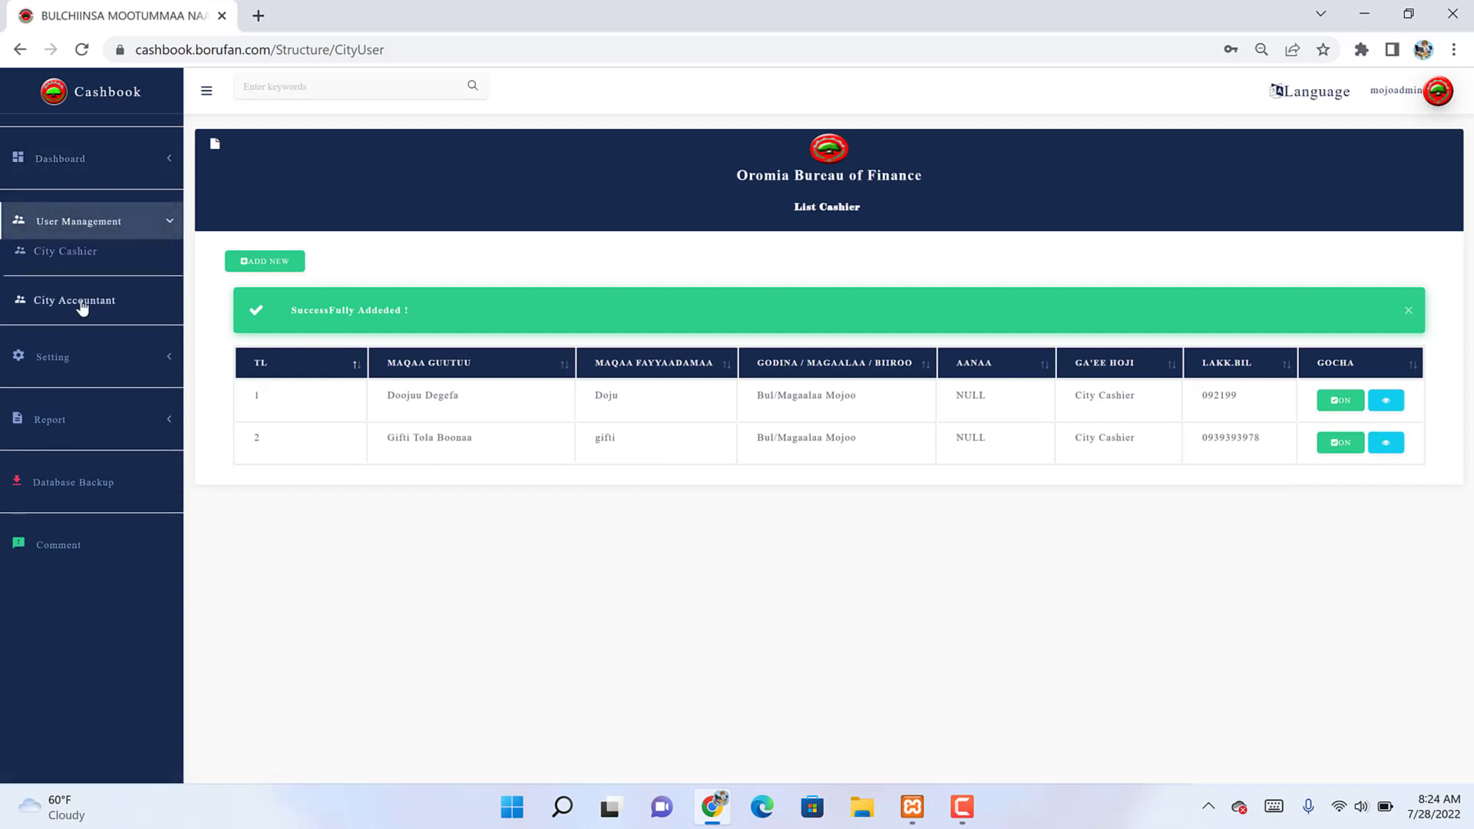
left_click(83, 306)
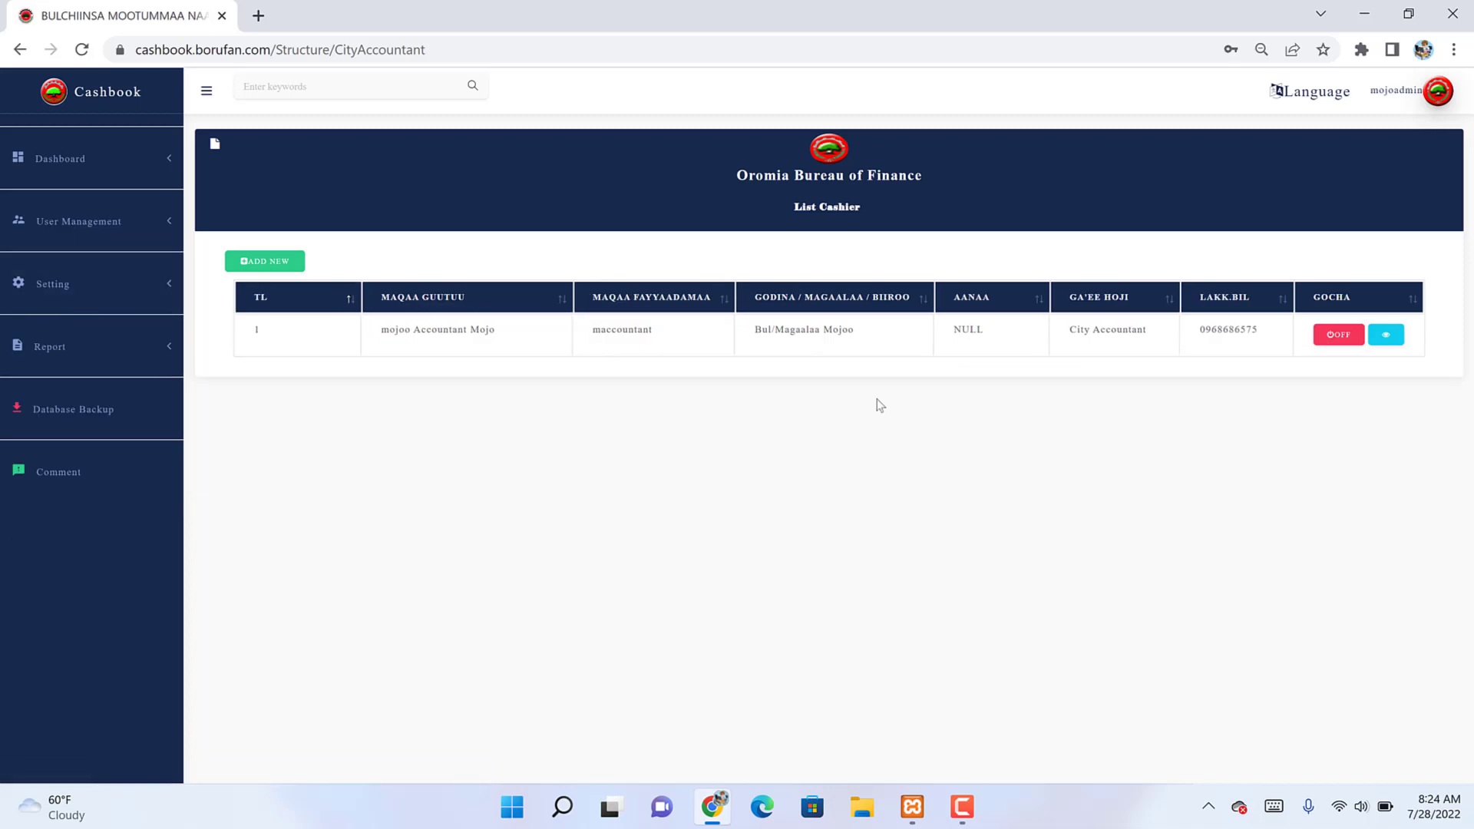
left_click(1337, 334)
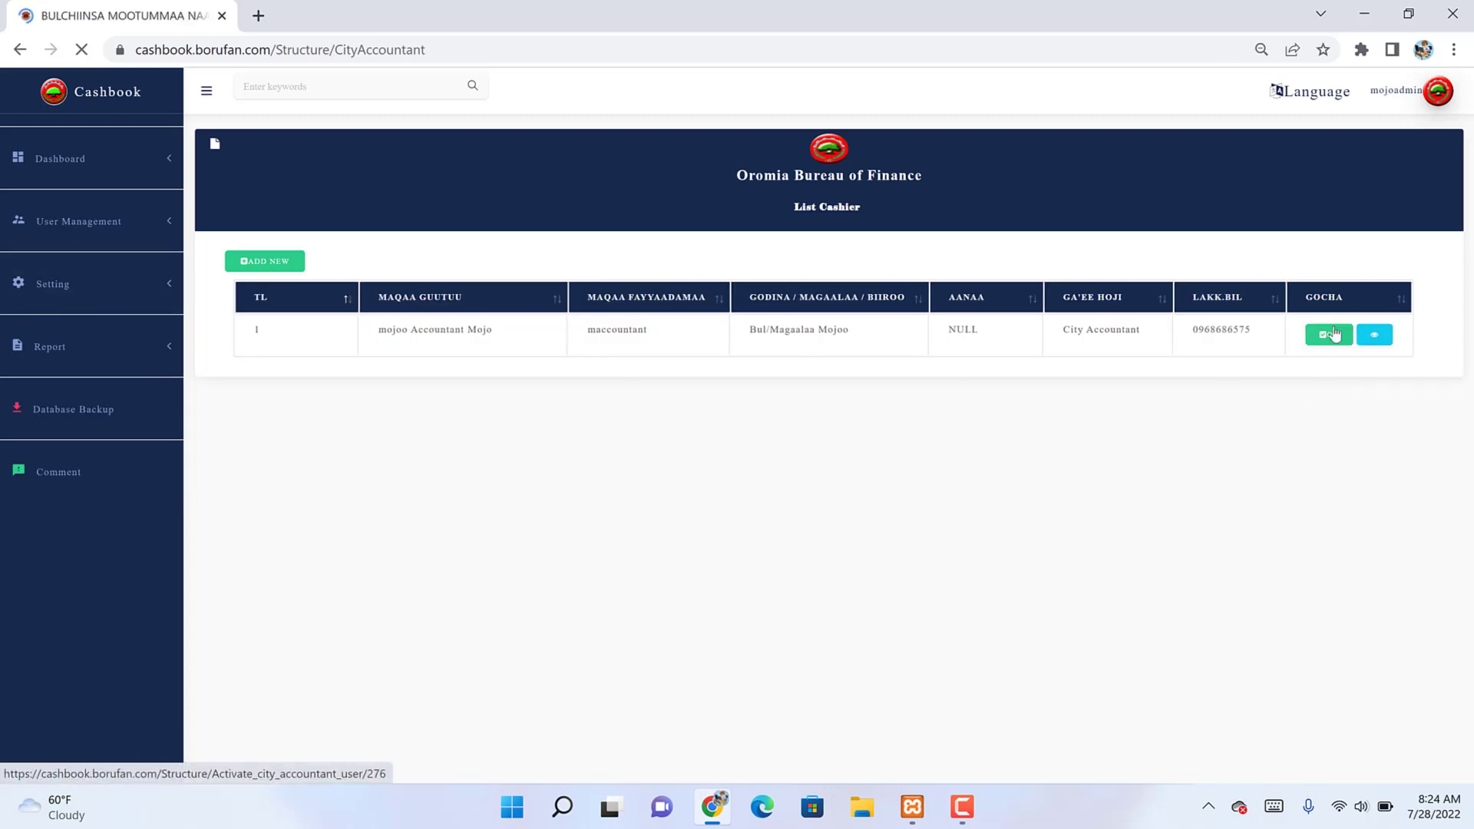
double_click(627, 334)
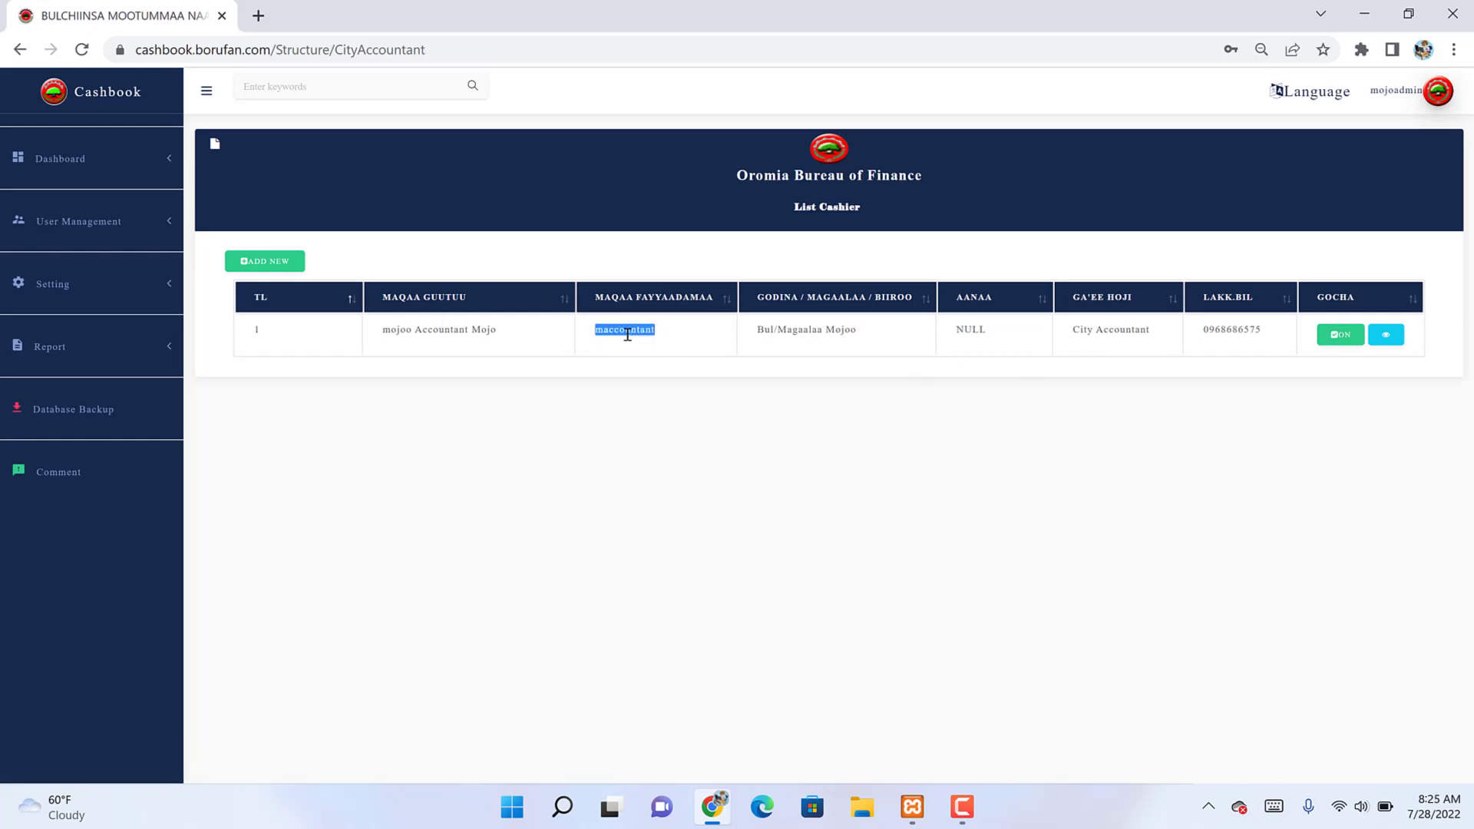
Step: Return to the City Cashier list, select the second cashier's username, and open the account menu
left_click(121, 222)
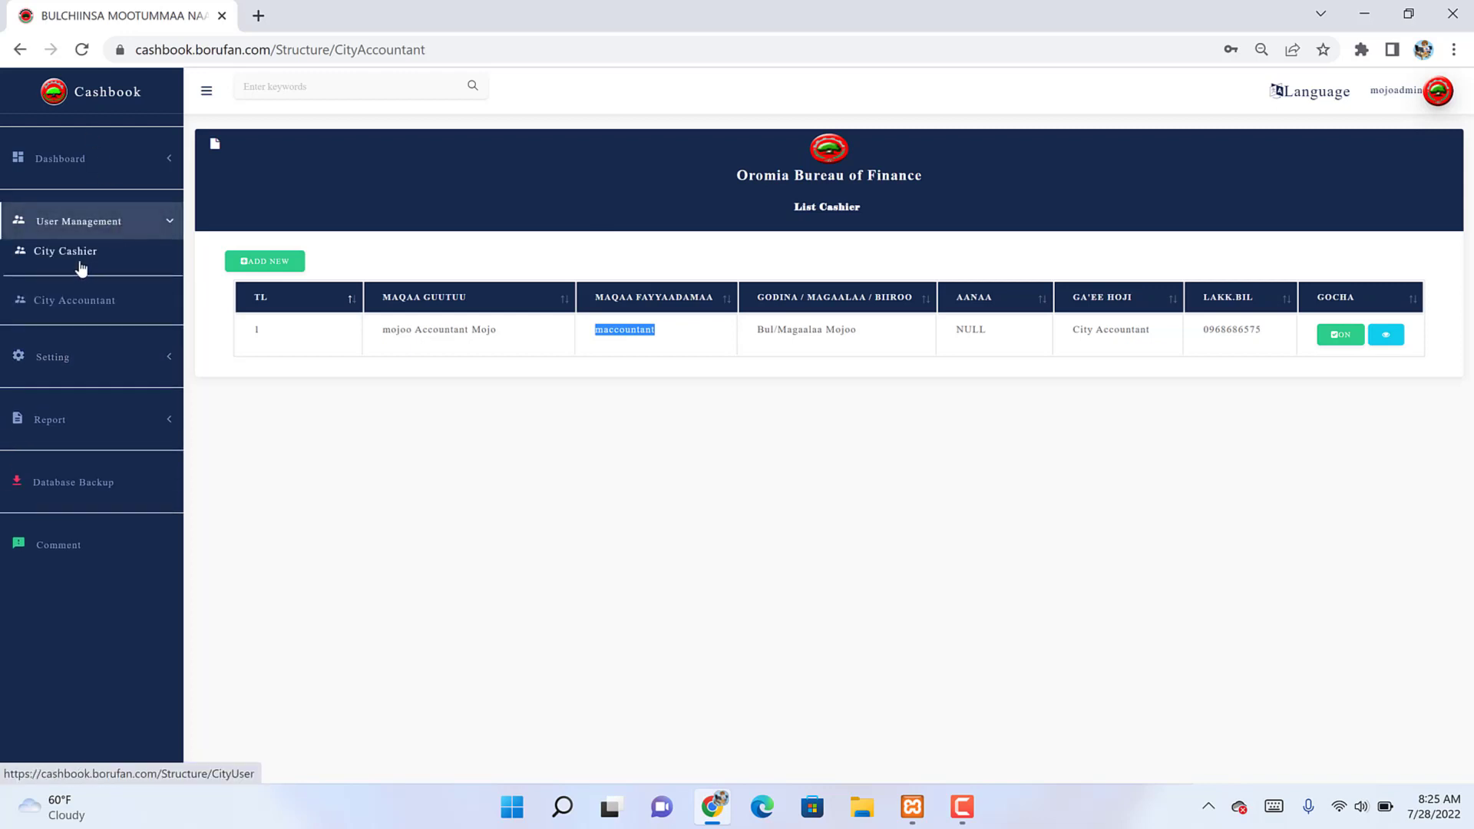
left_click(82, 265)
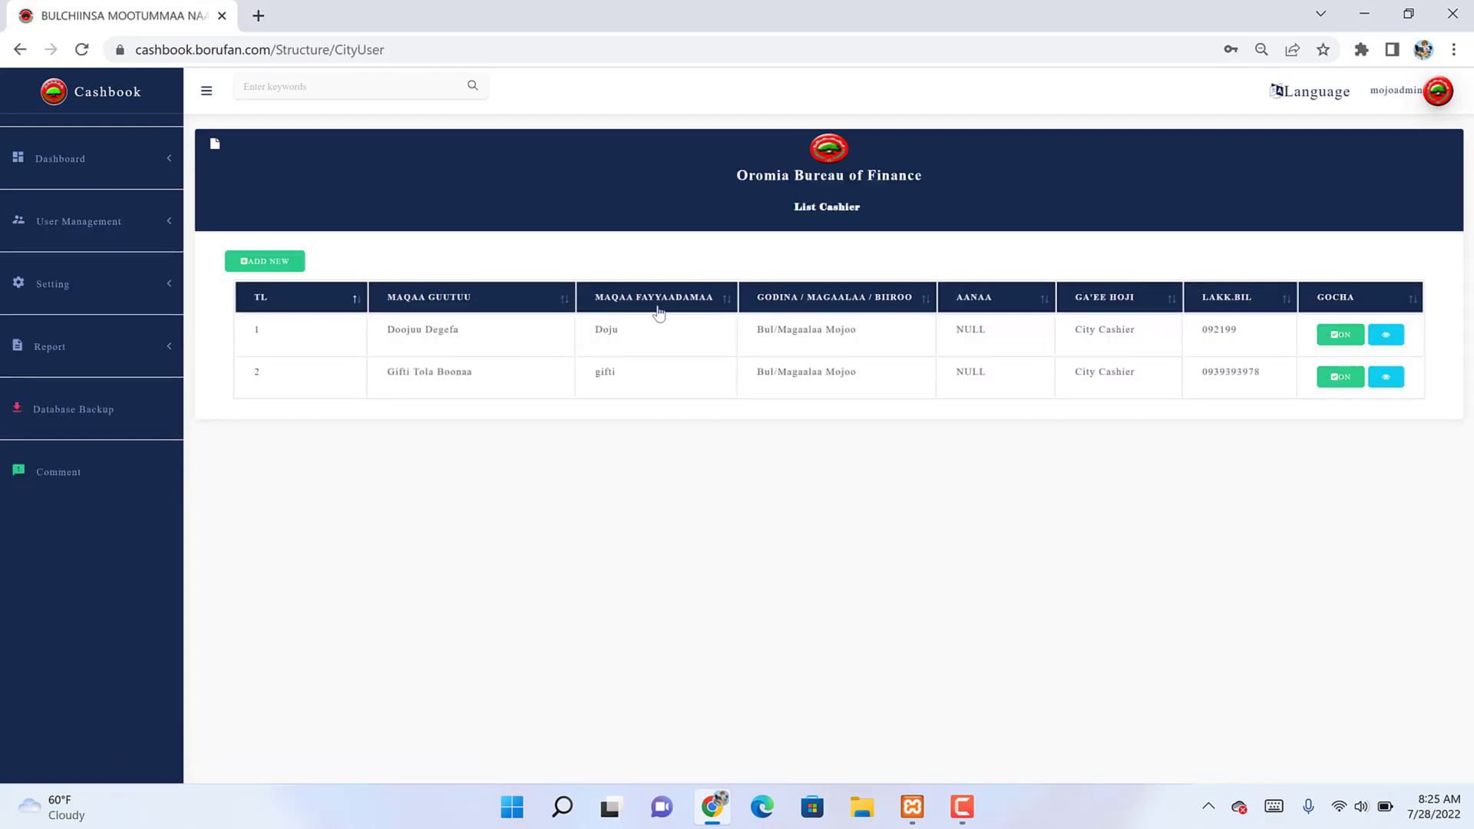
double_click(607, 372)
left_click(1391, 90)
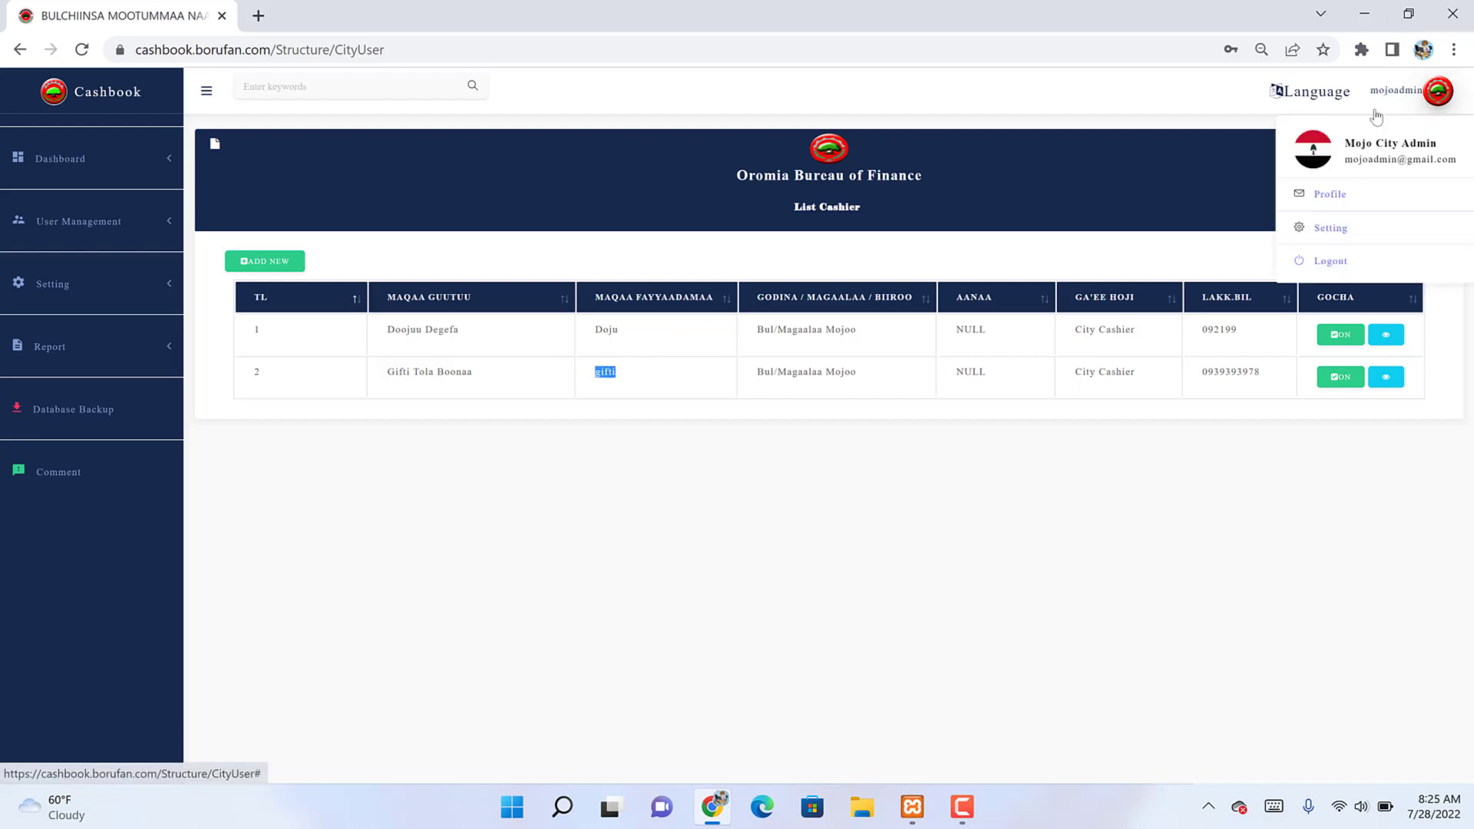
Step: Log out of the admin account and sign in with the City Cashier's username and password
left_click(1313, 258)
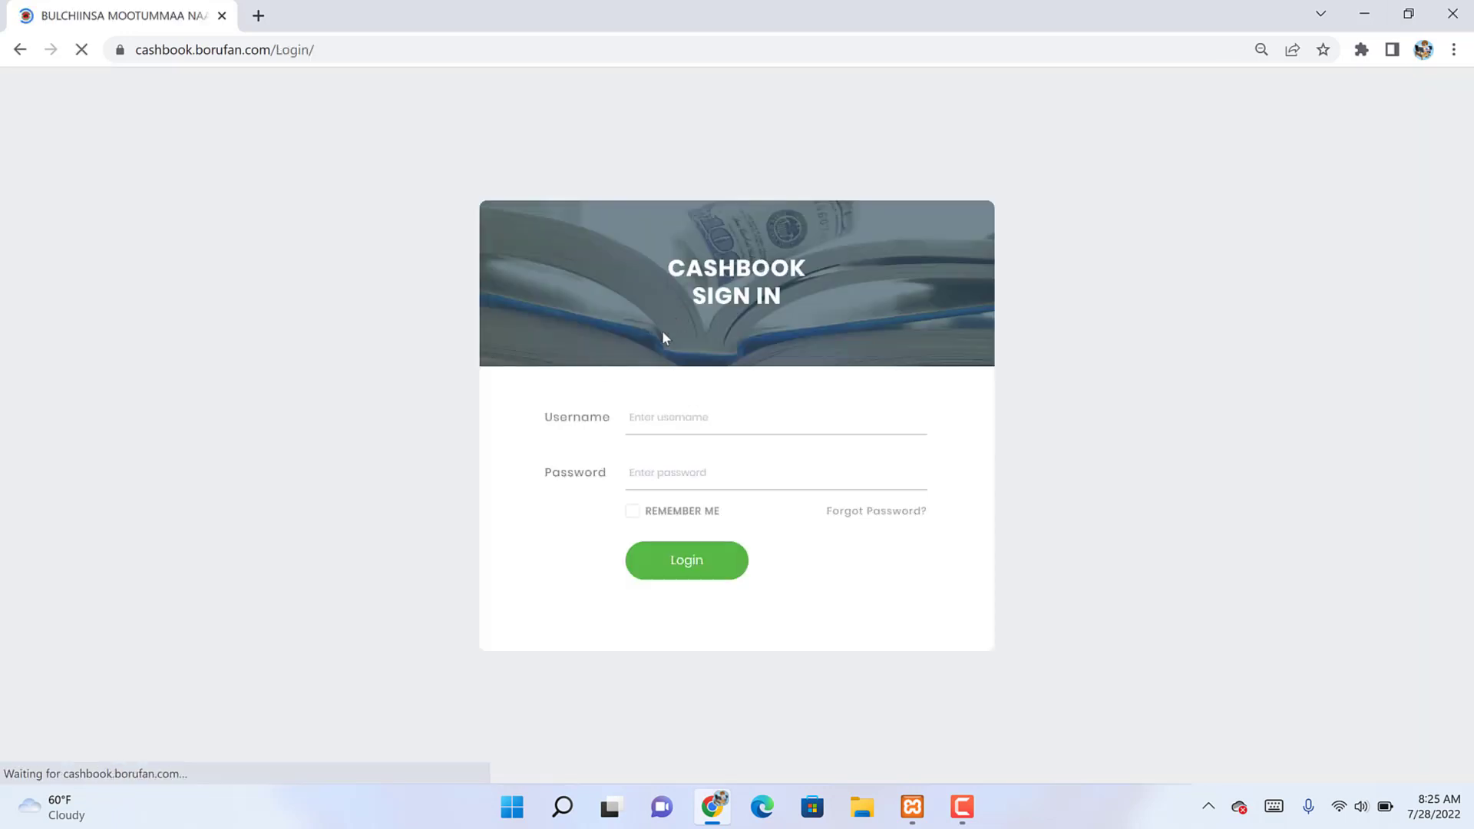
left_click(656, 417)
double_click(656, 417)
type("gifti")
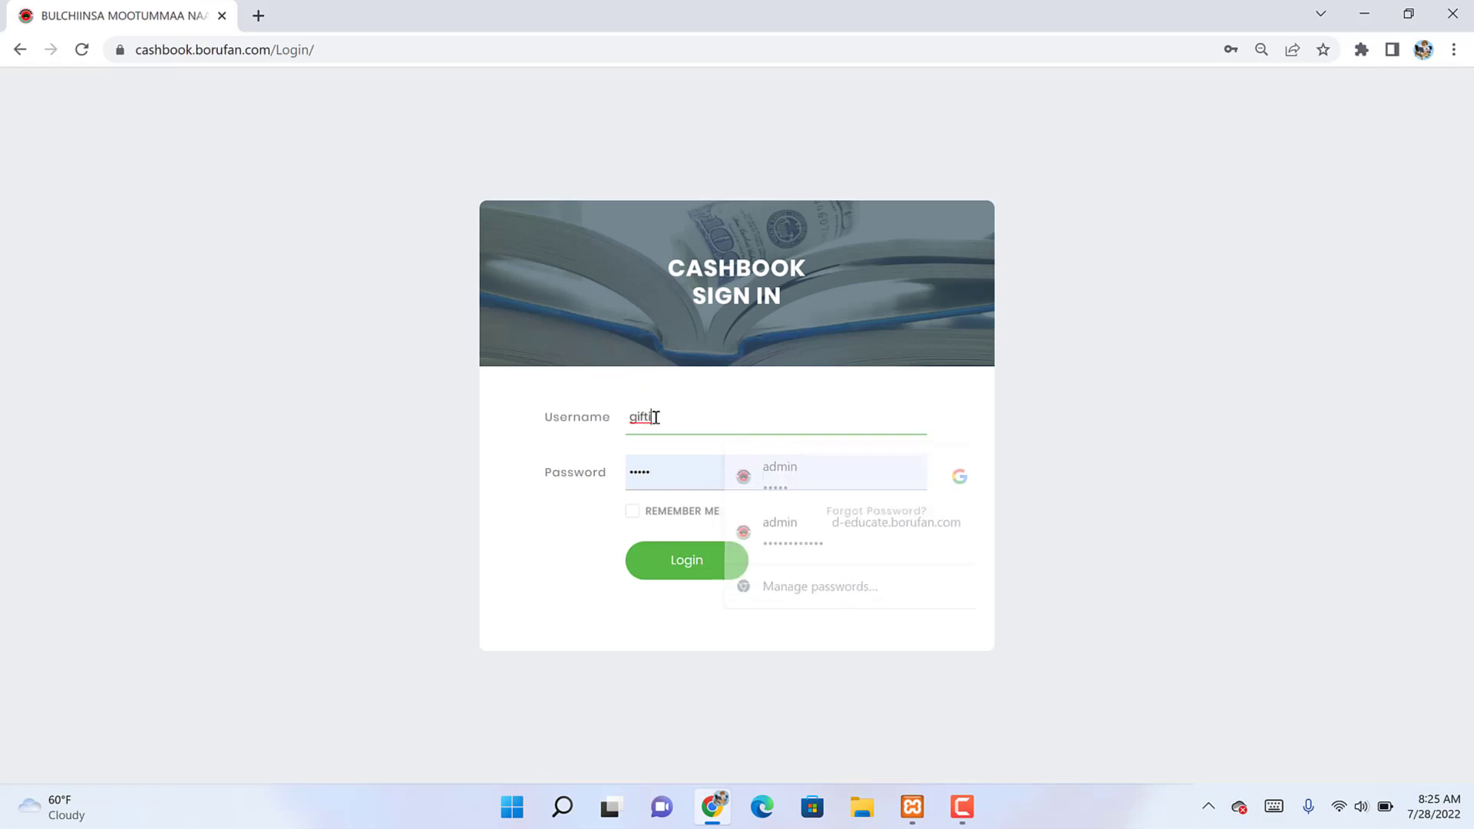
double_click(642, 471)
type("1234")
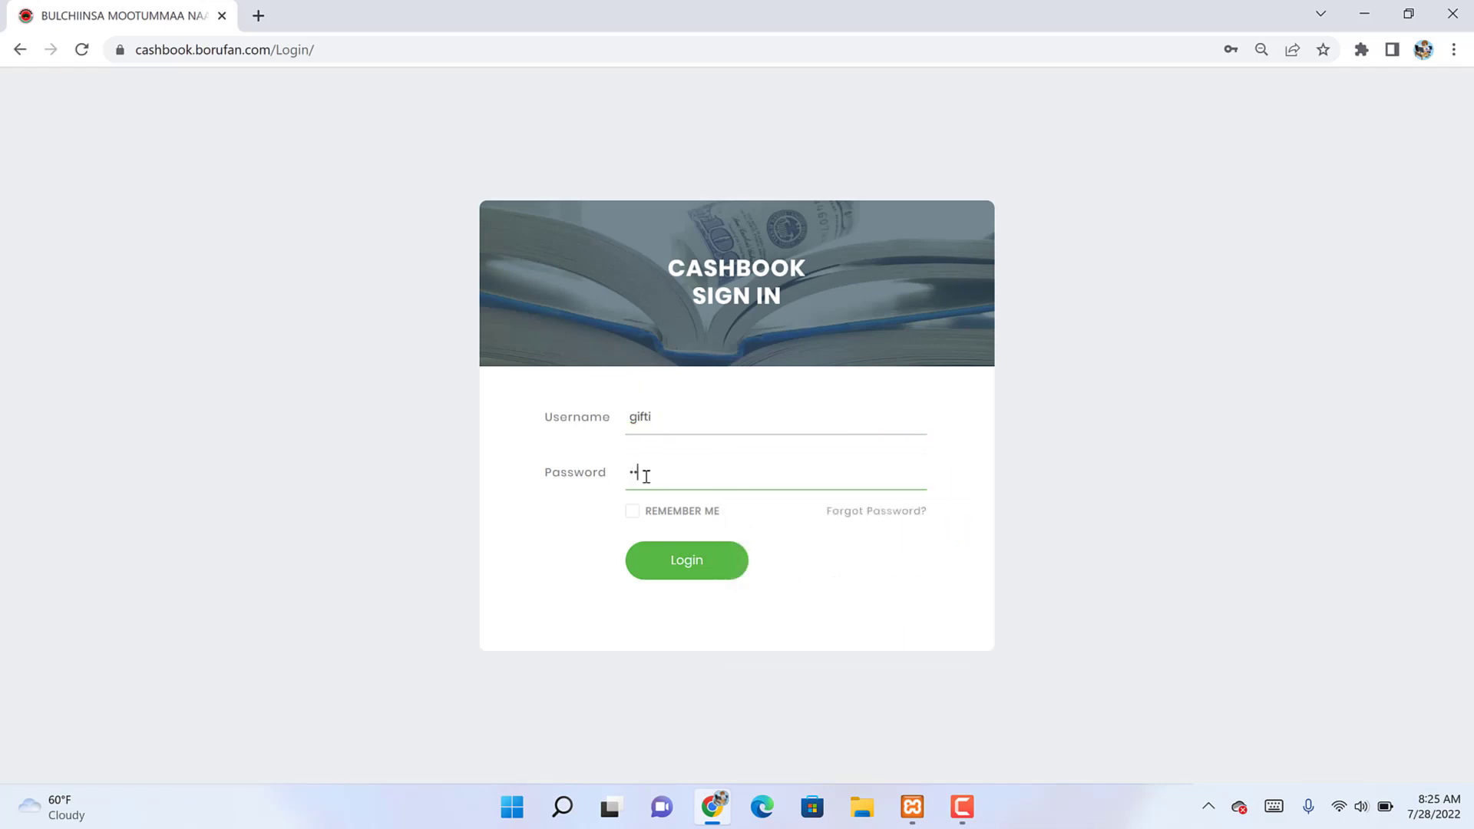
key("Return")
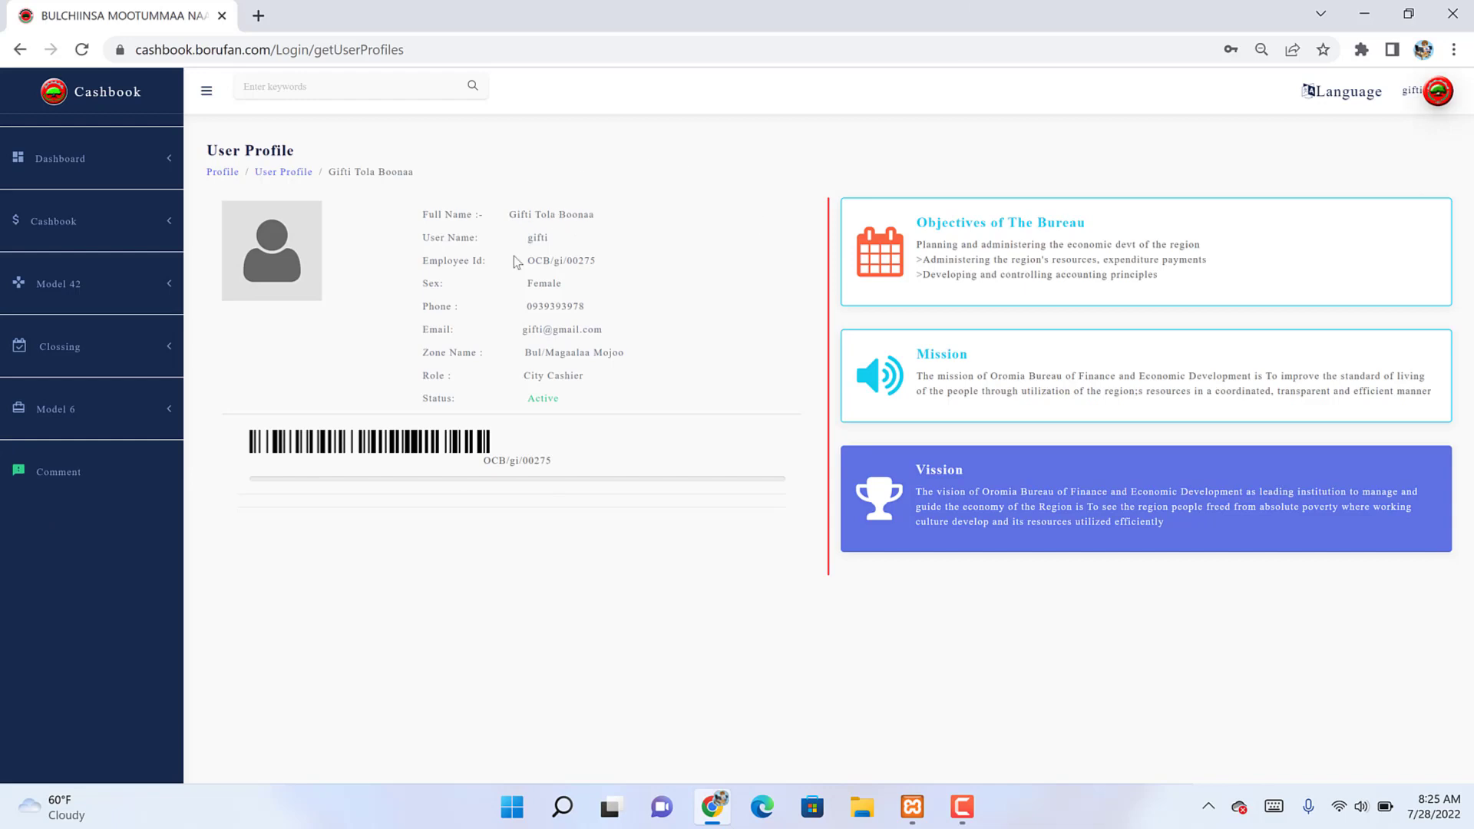
double_click(568, 269)
Step: Show the dashboard's 'How to use Cms' guide page
left_click(66, 162)
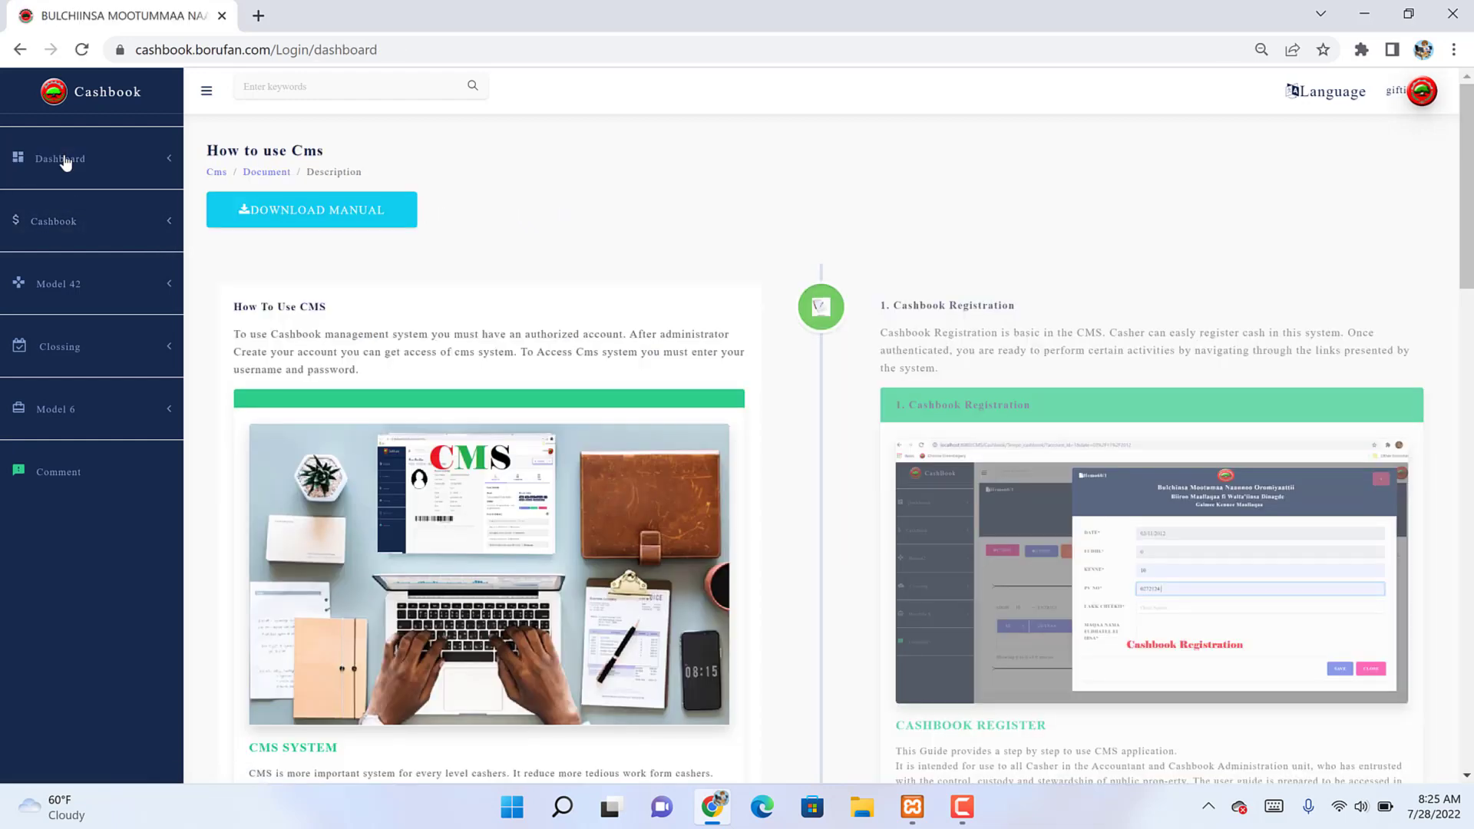
scroll(65, 162, "down", 2)
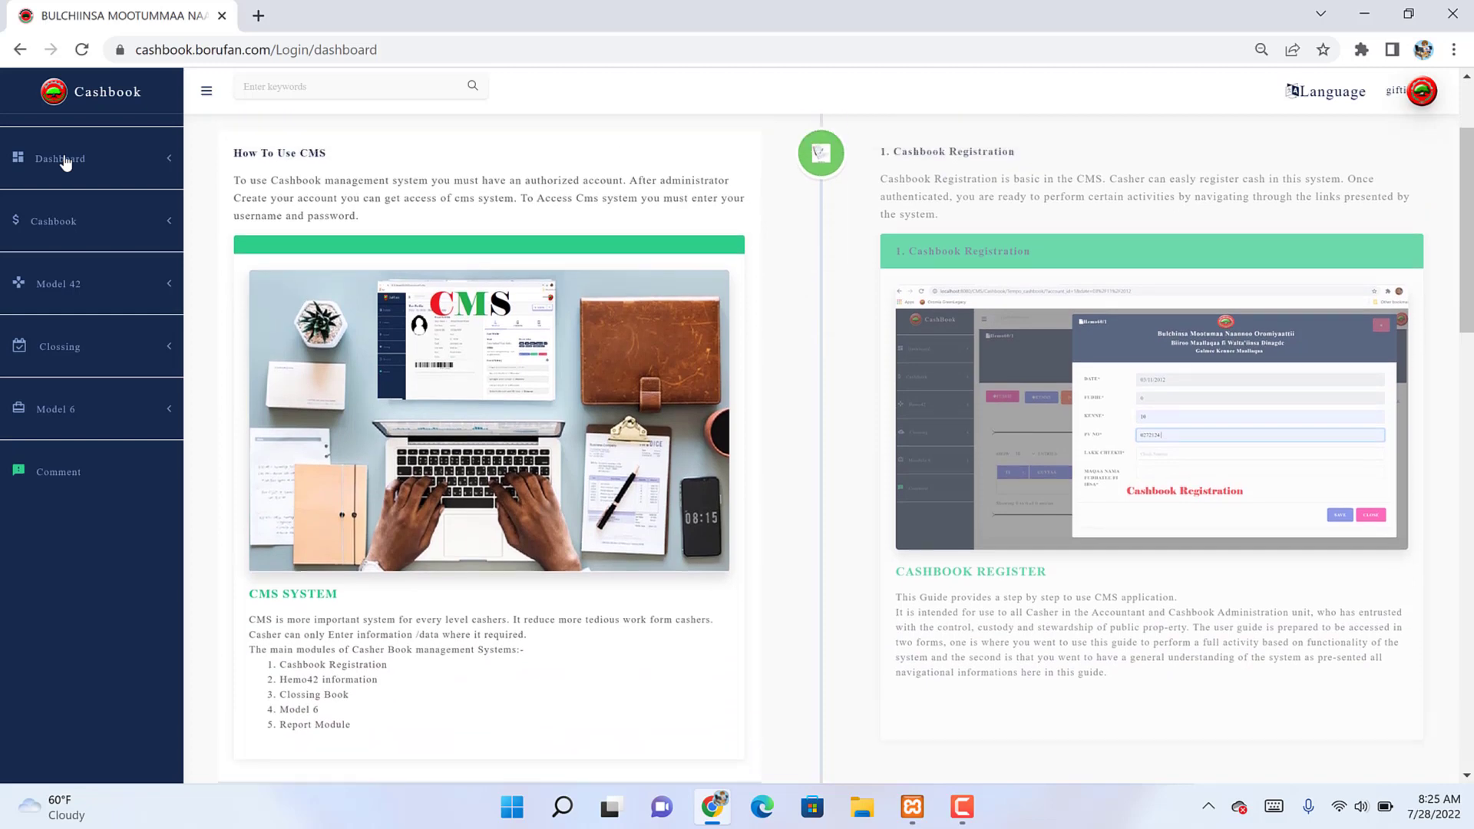
scroll(65, 162, "up", 2)
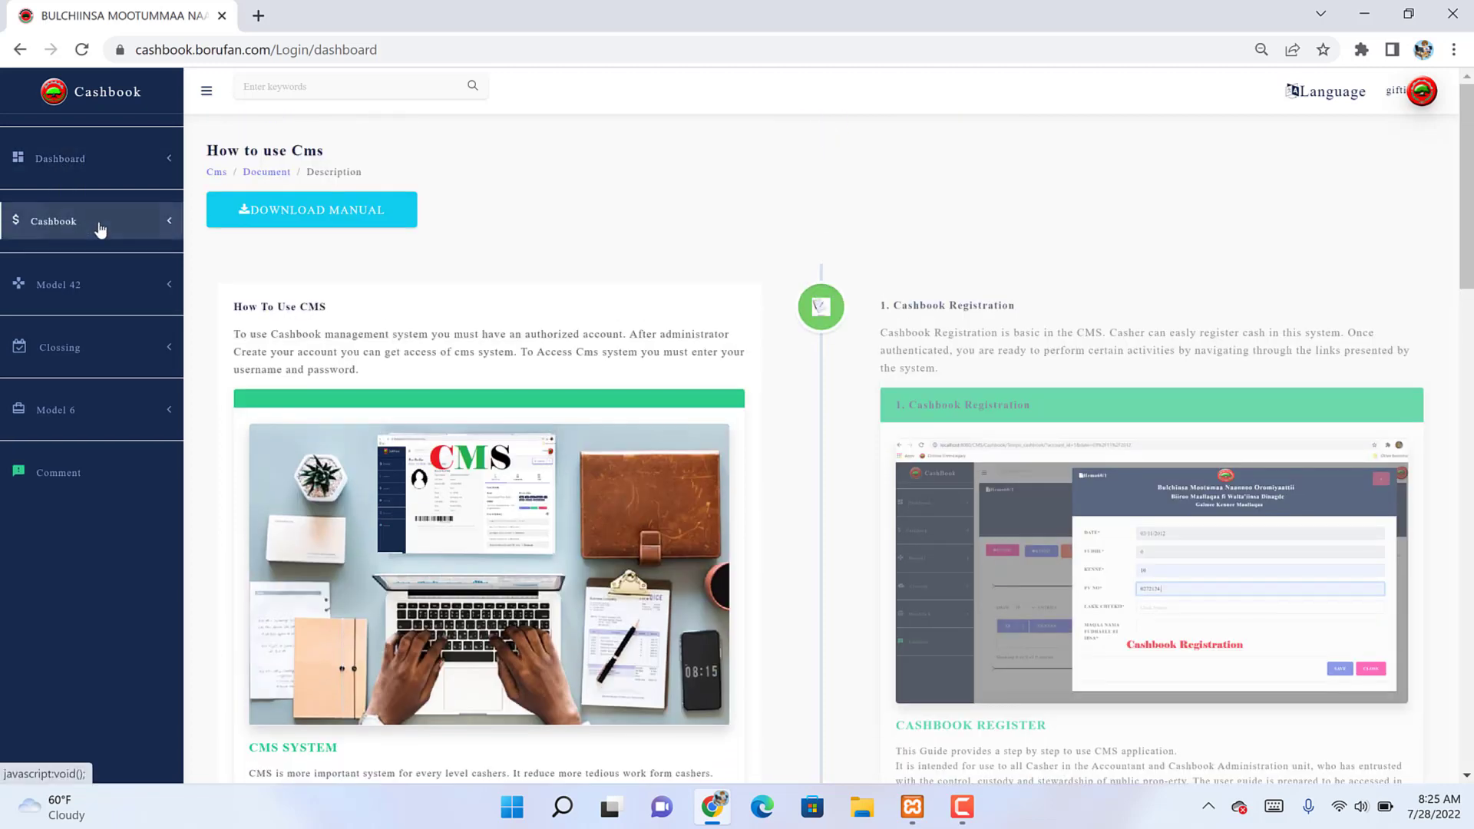
Step: Open Cashbook Registration for the Mojo city Fund account dated 21/11/2014
left_click(100, 229)
left_click(103, 284)
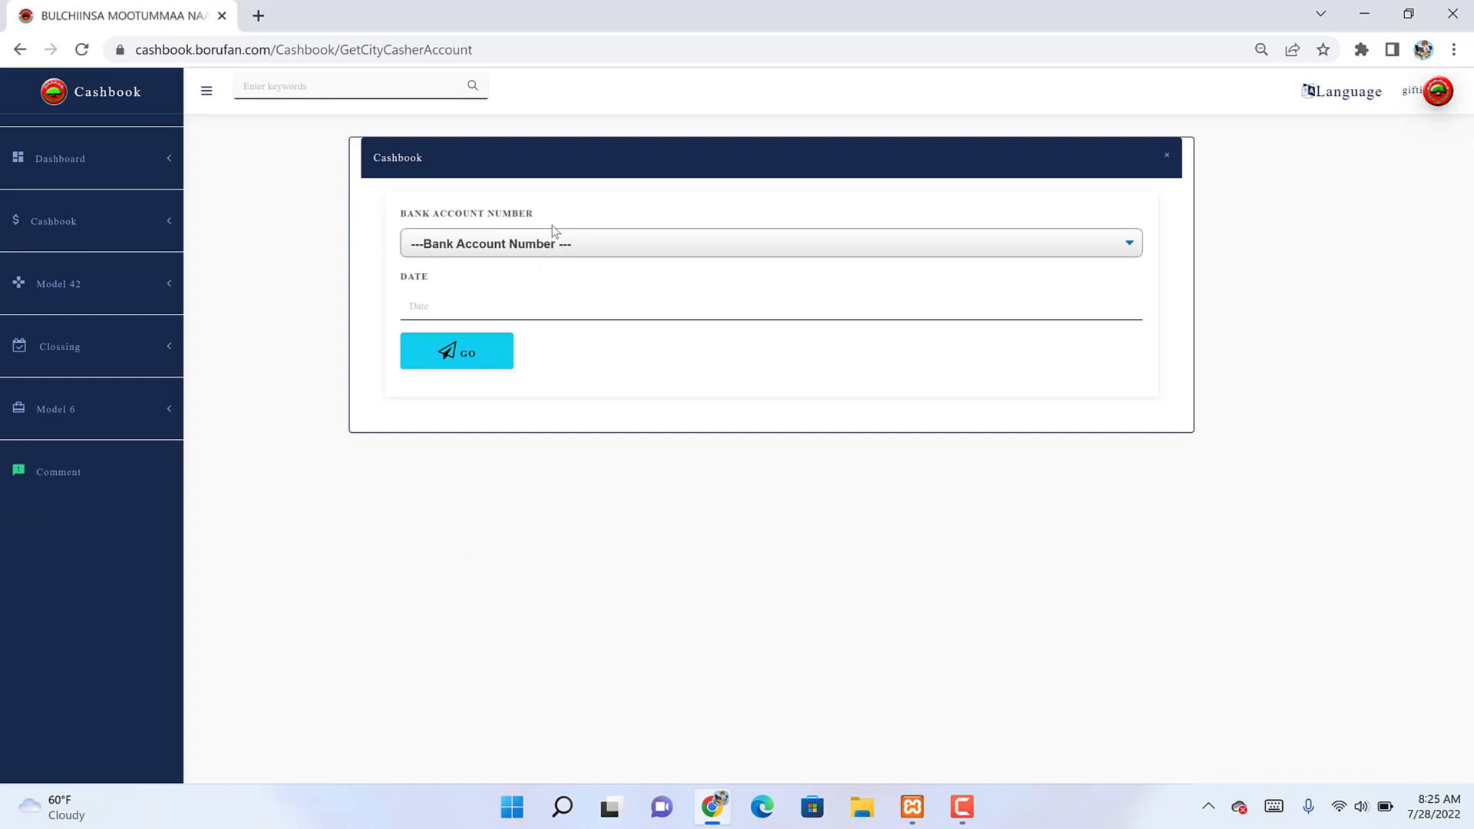
left_click(534, 246)
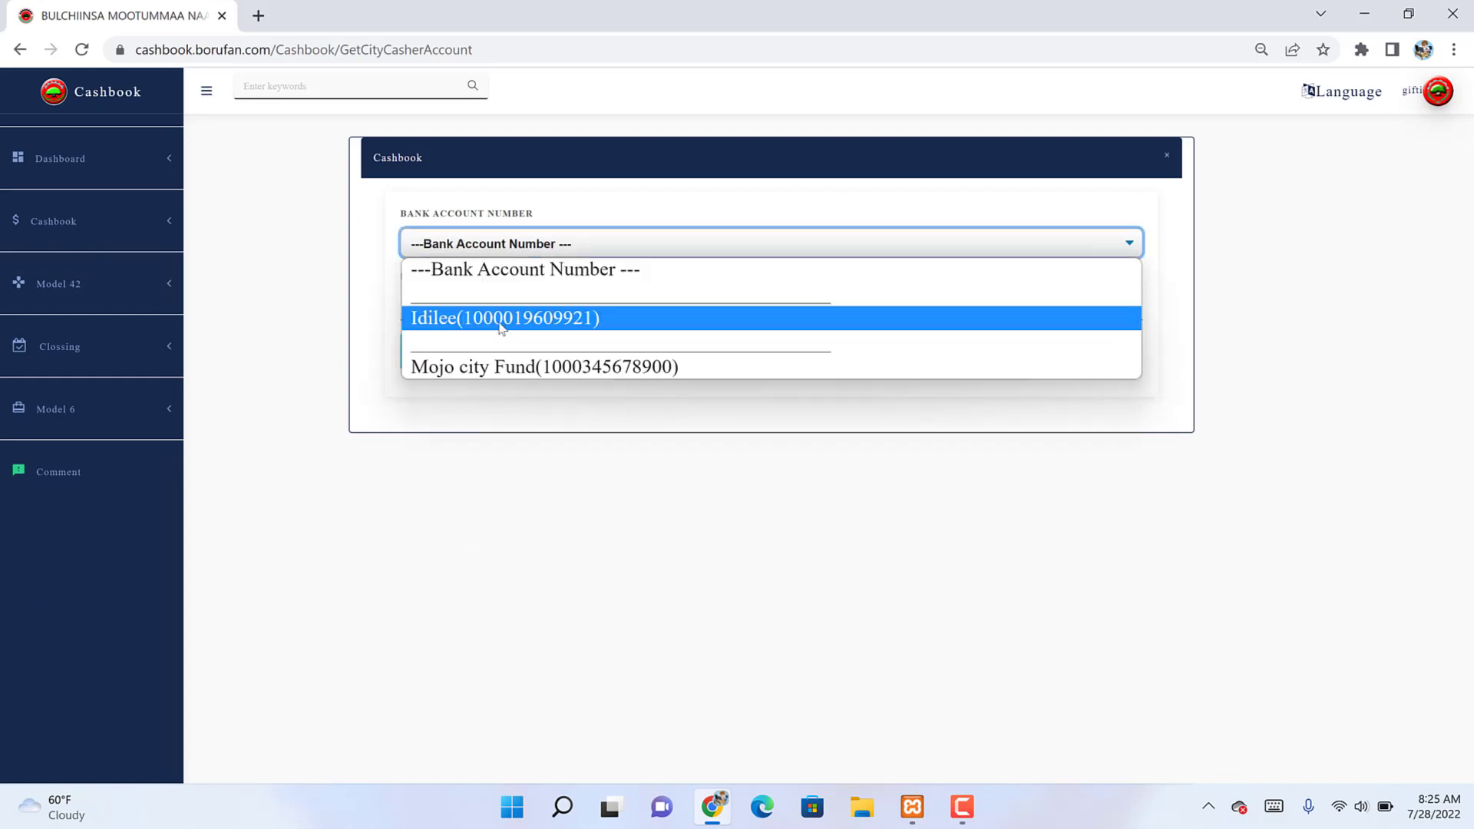
left_click(540, 367)
left_click(513, 320)
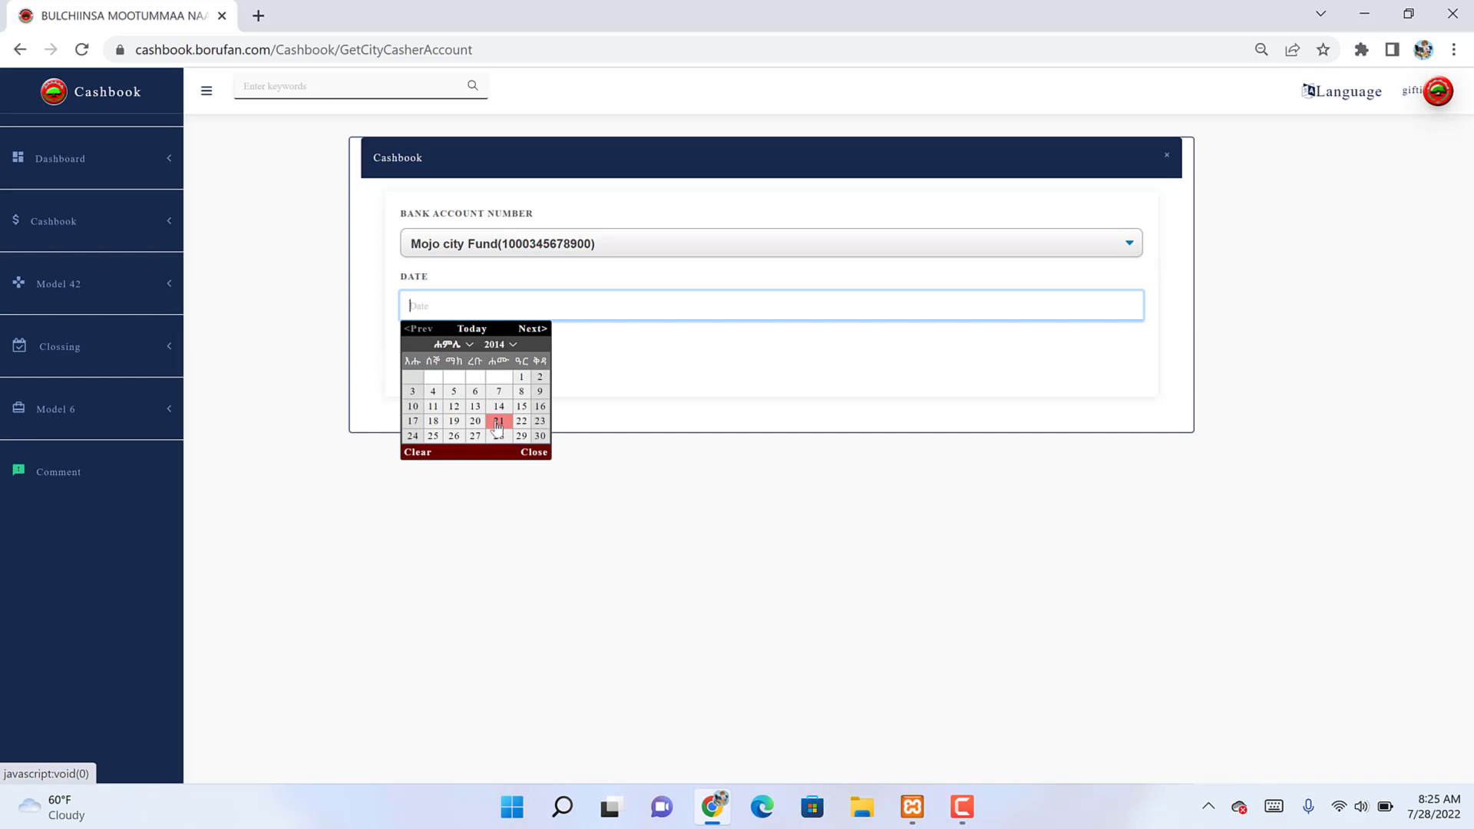
left_click(497, 424)
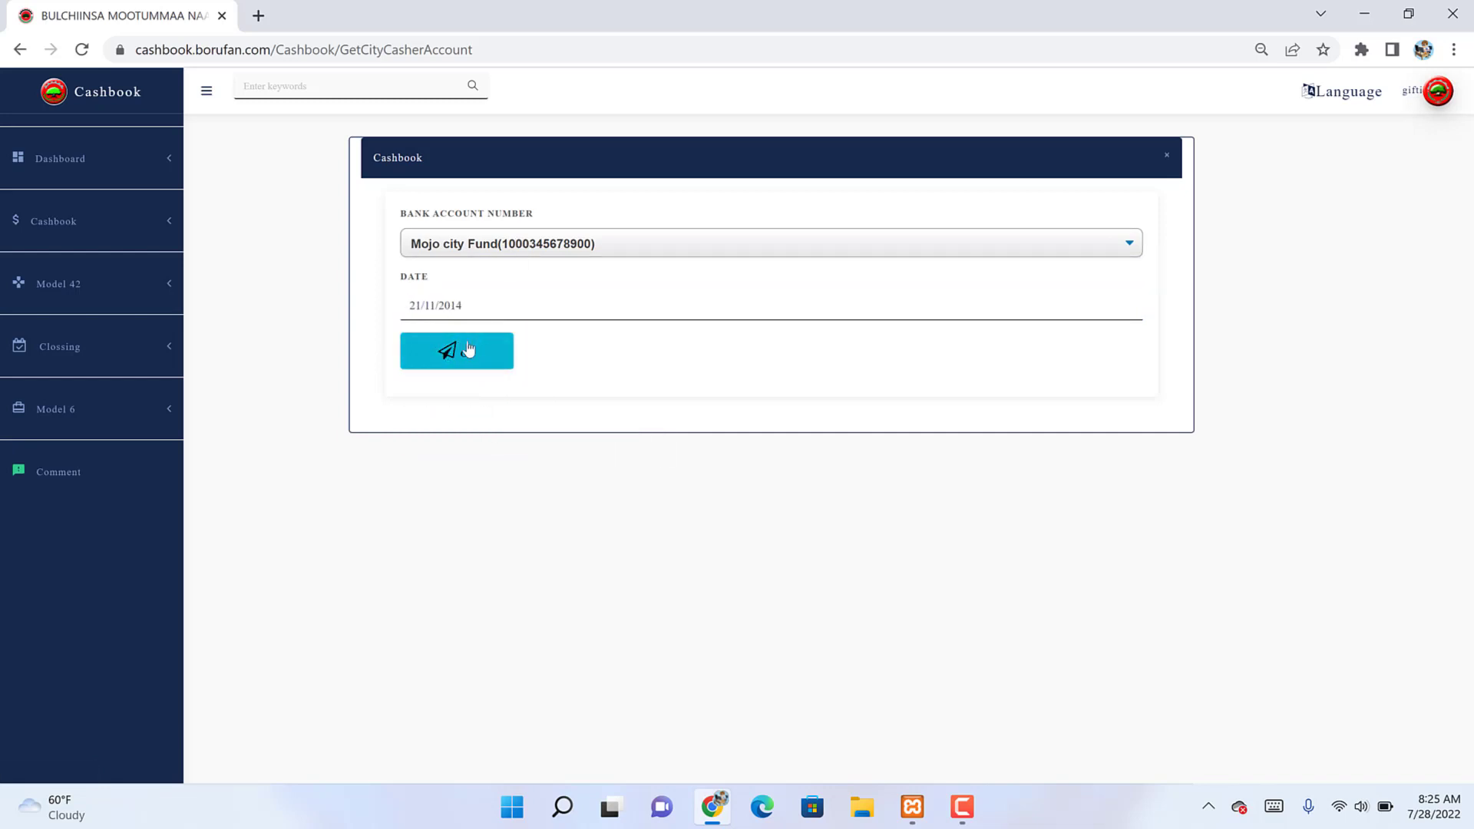
left_click(468, 350)
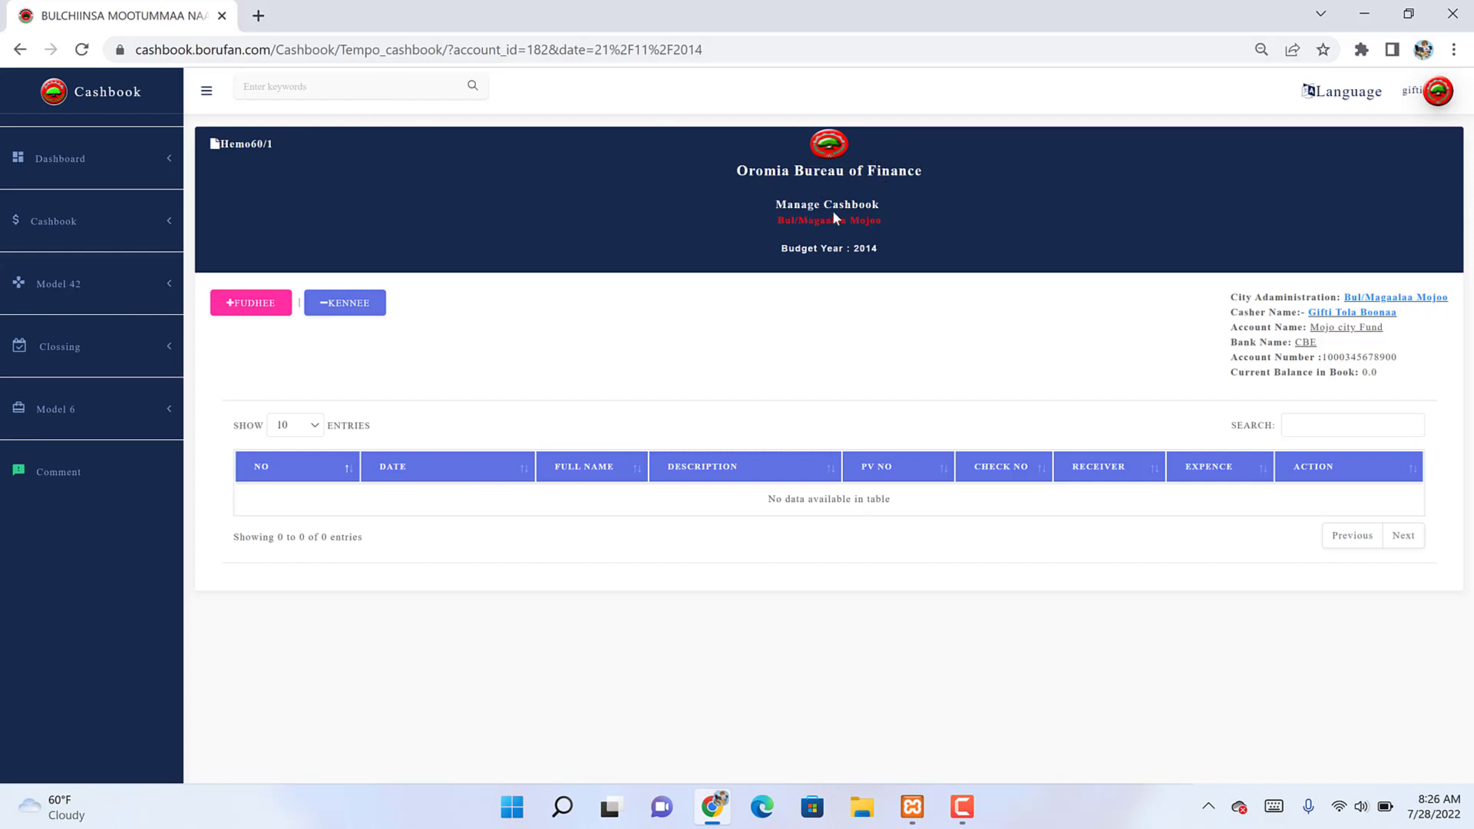
Step: Start a new 20,000.00 deposit with PV number 909890 and cheque number 89898
triple_click(865, 242)
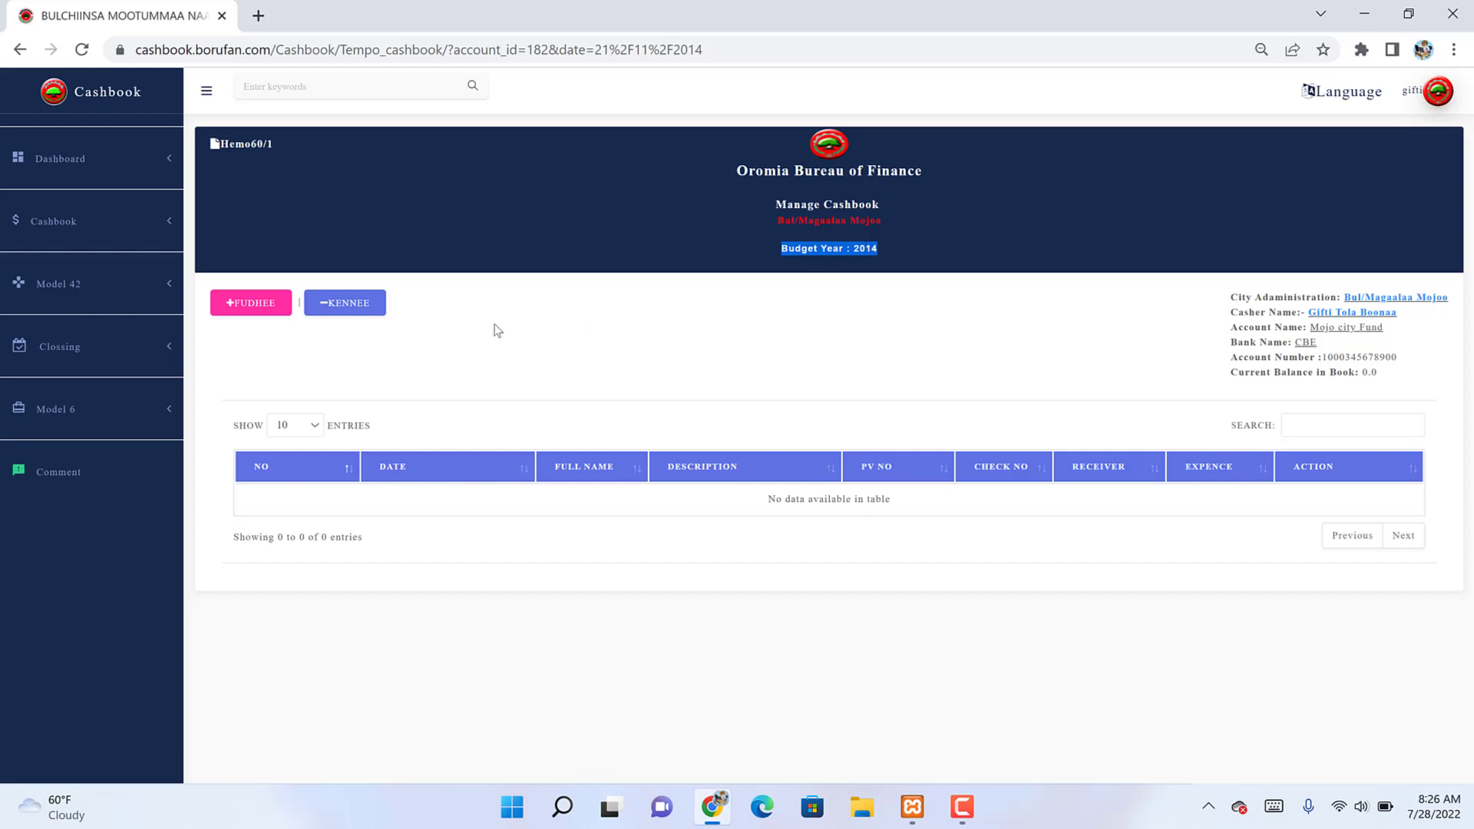
left_click(234, 308)
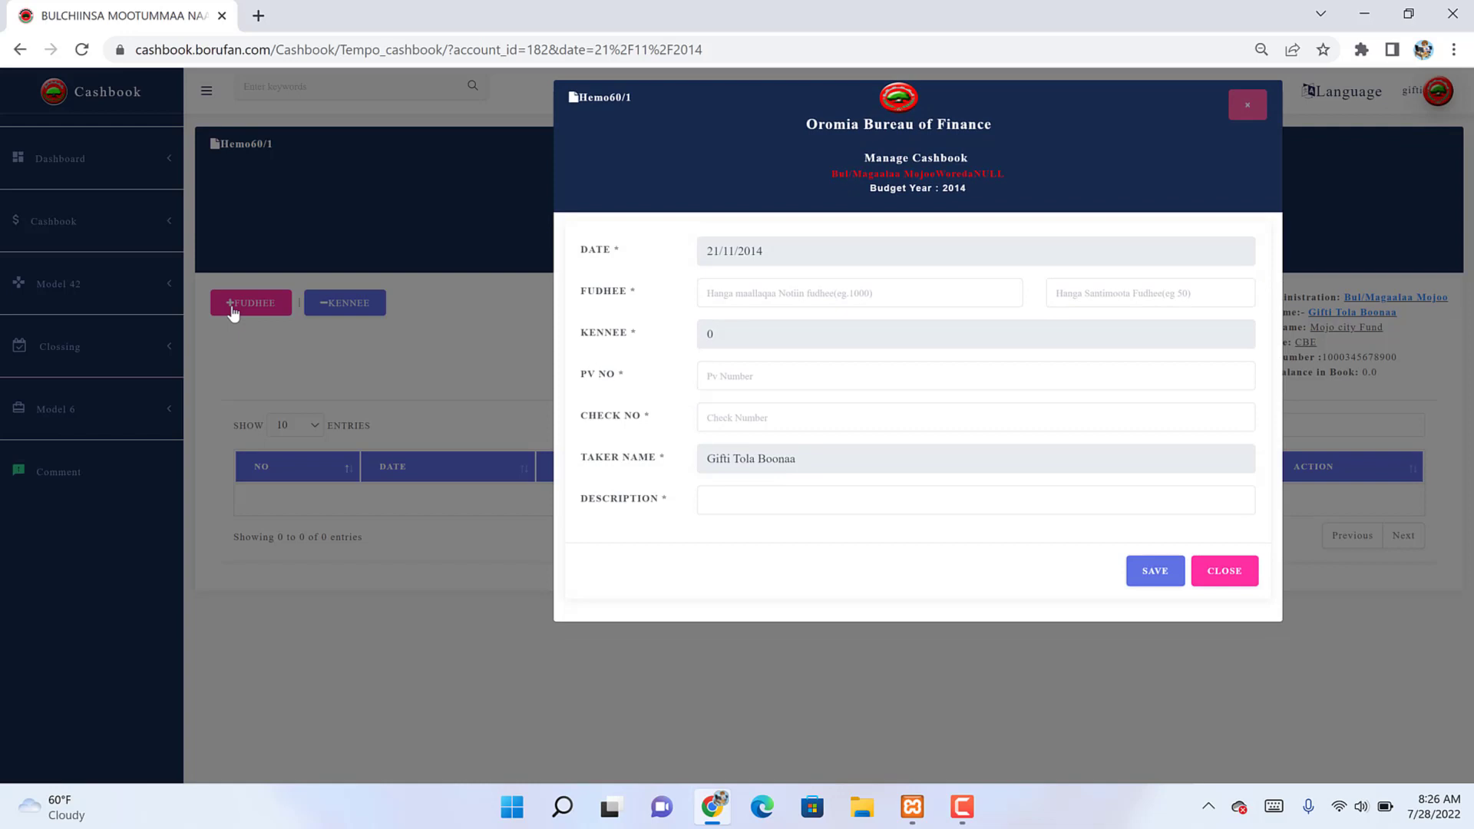
left_click(744, 292)
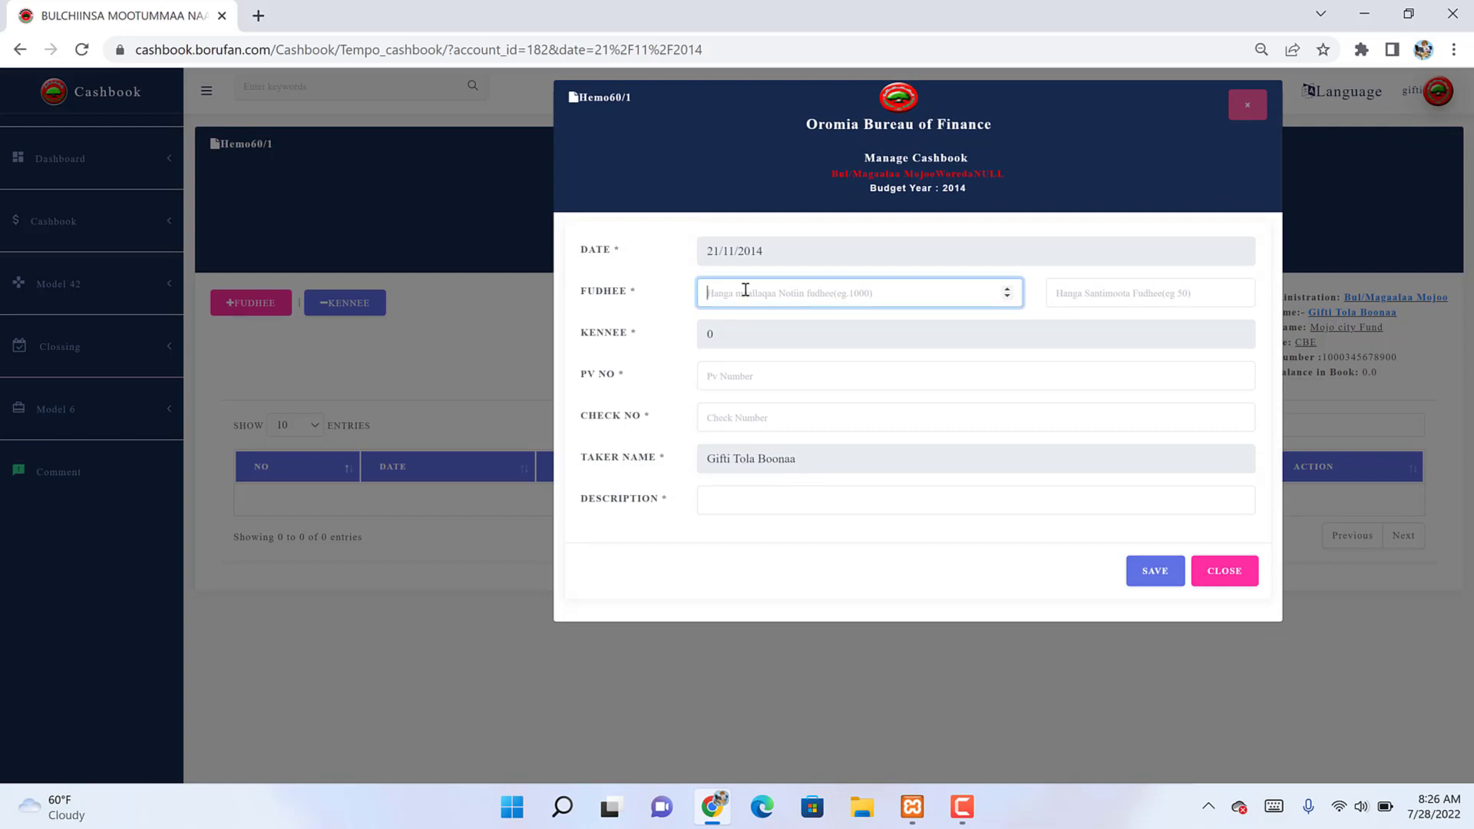
type("20000")
left_click(711, 341)
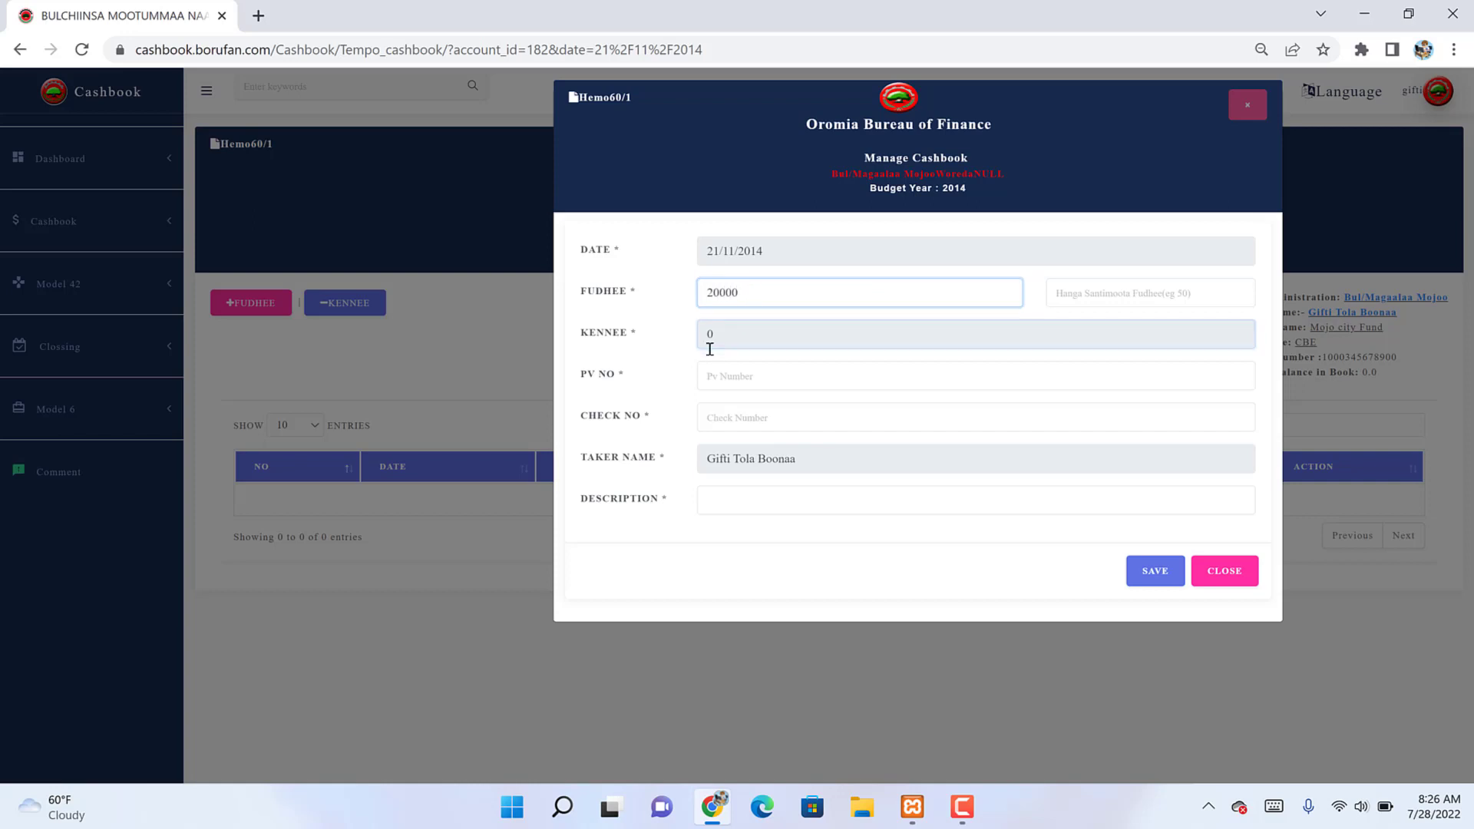
left_click(713, 381)
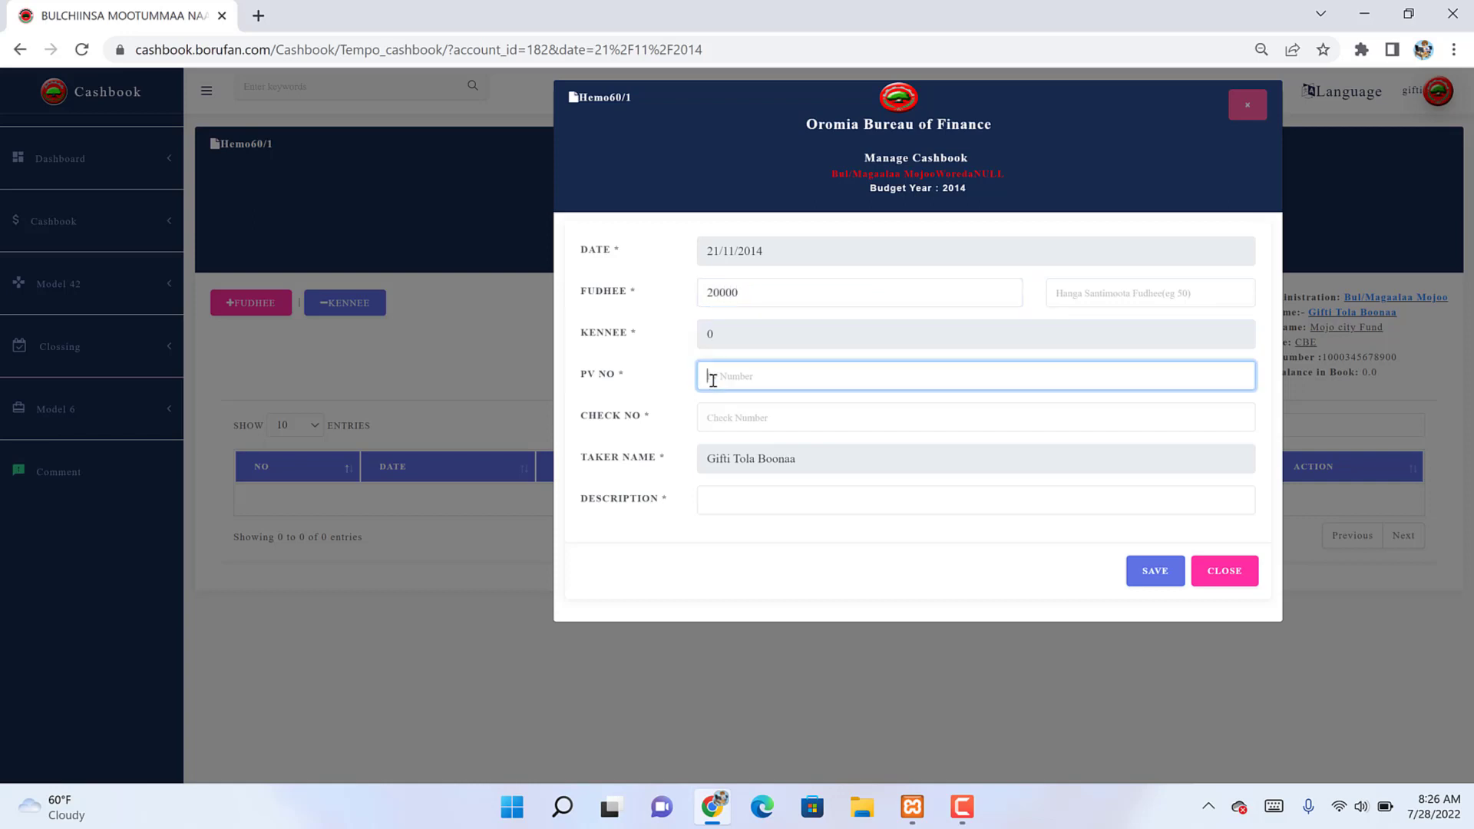
type("909890")
left_click(738, 415)
type("898")
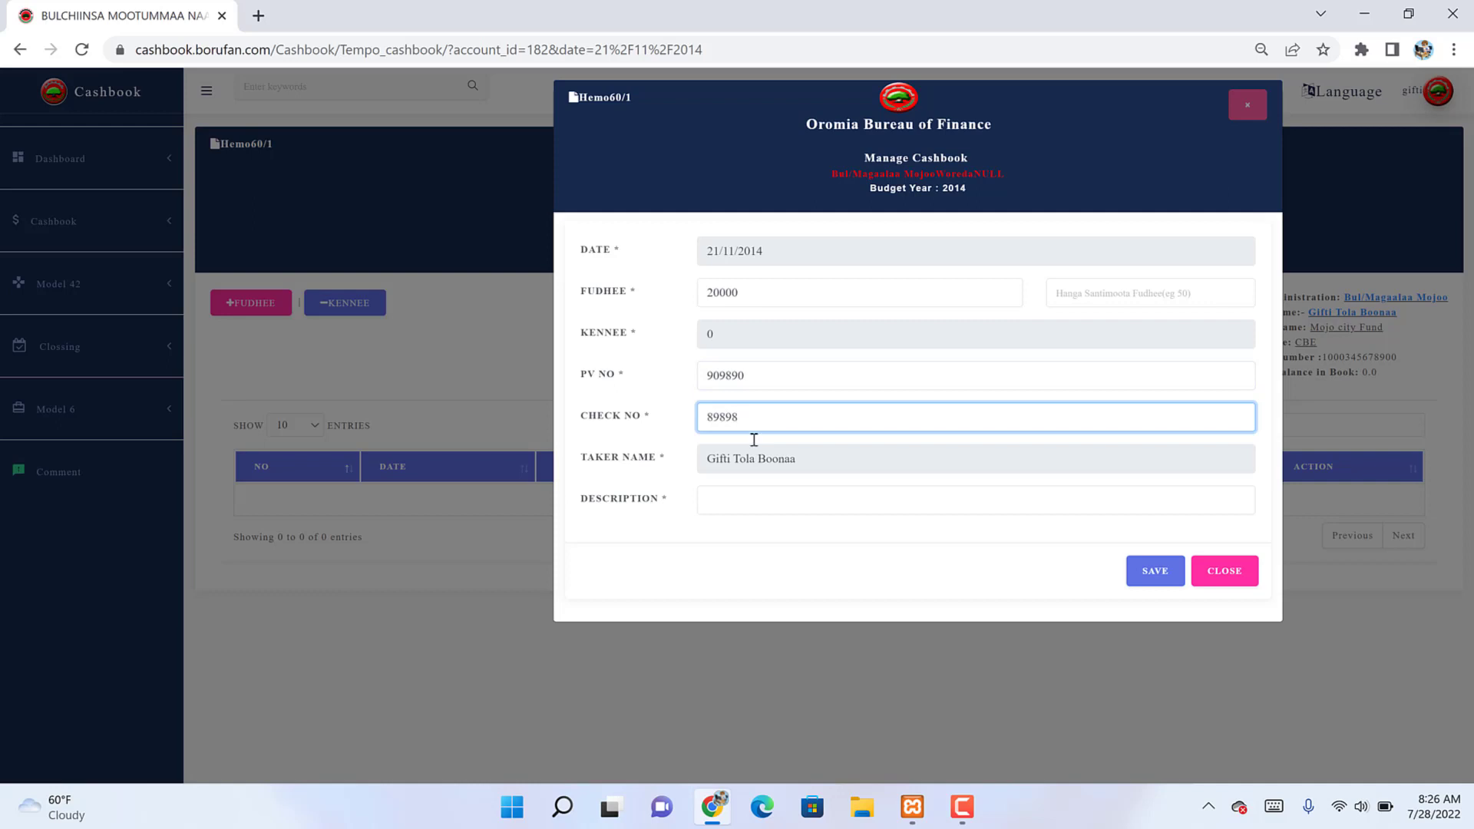
Step: Choose the description 'Bankii irraa gara sanduqaa kan dhufee', enter 0 cents, and save the deposit
left_click(776, 501)
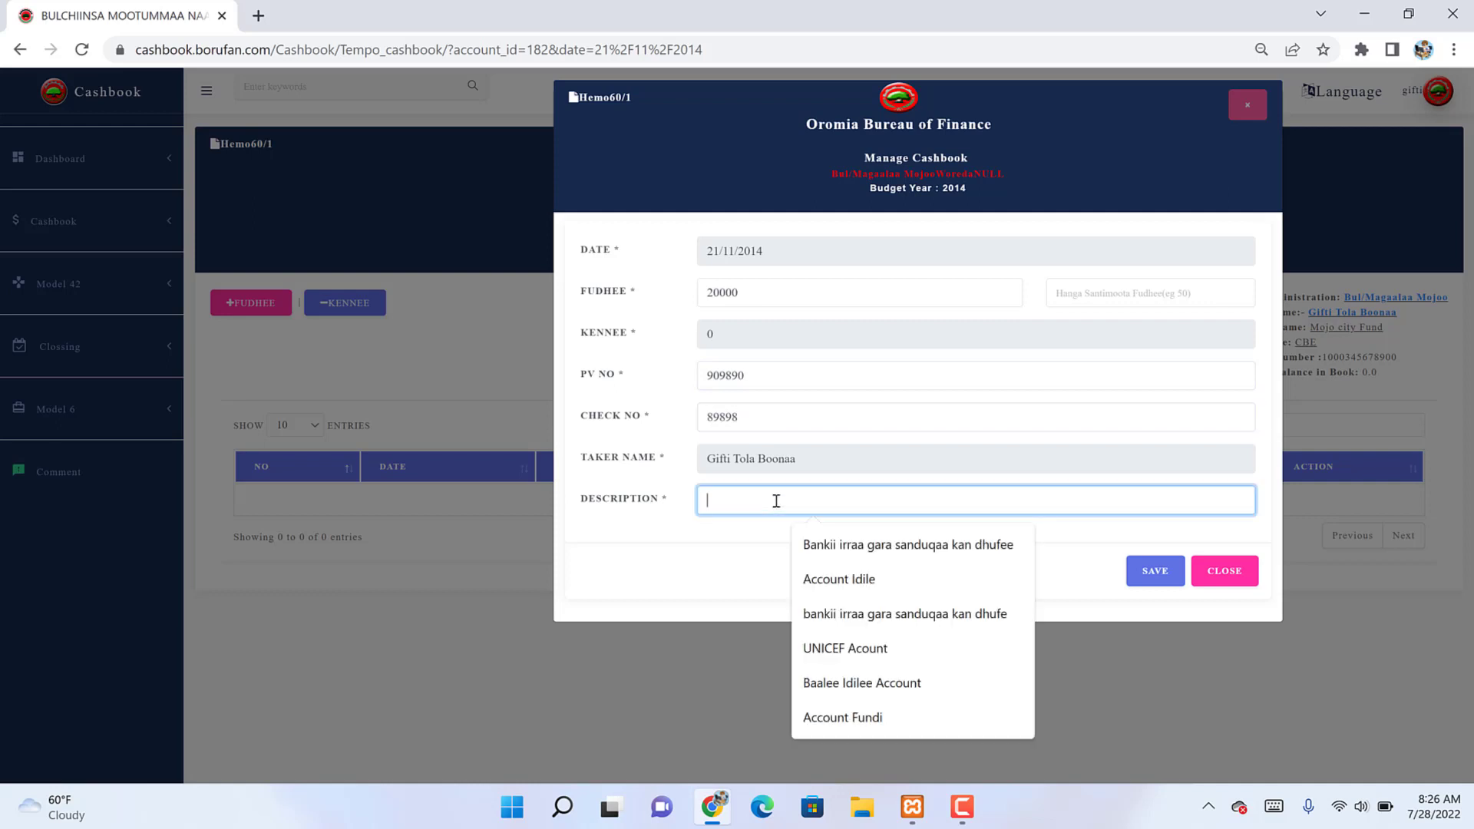
left_click(880, 543)
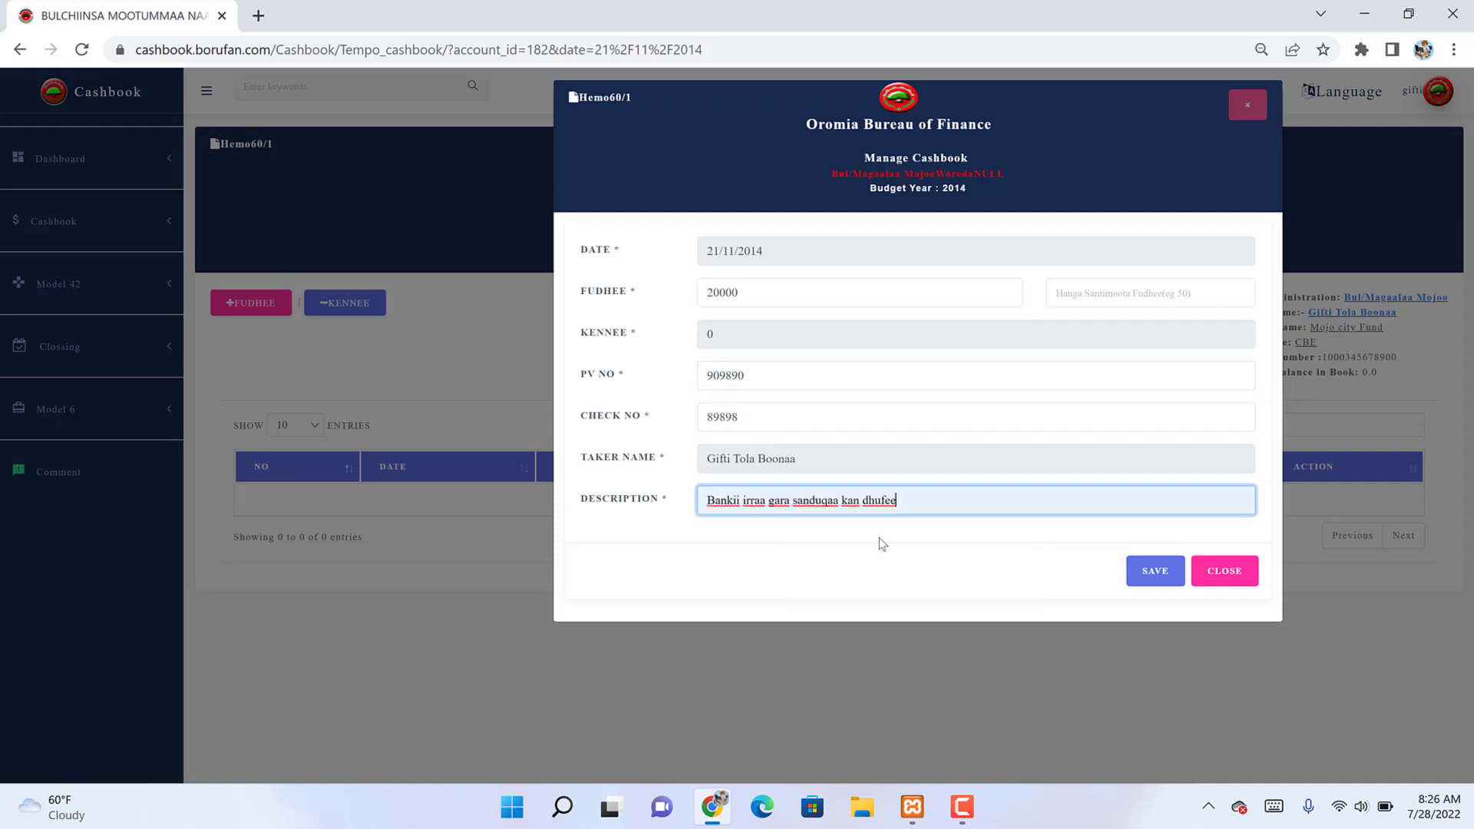
left_click(1158, 578)
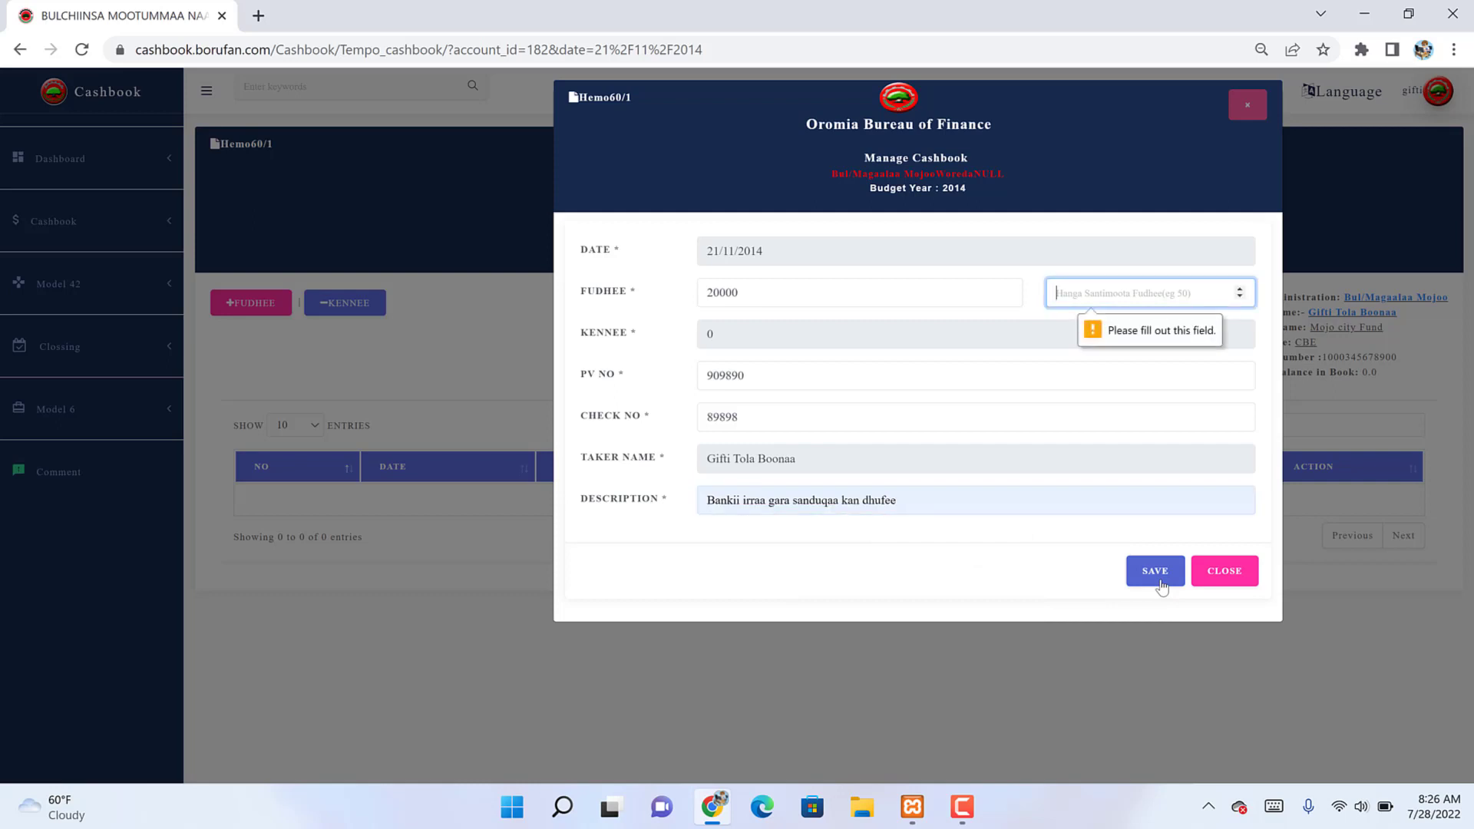
type("0")
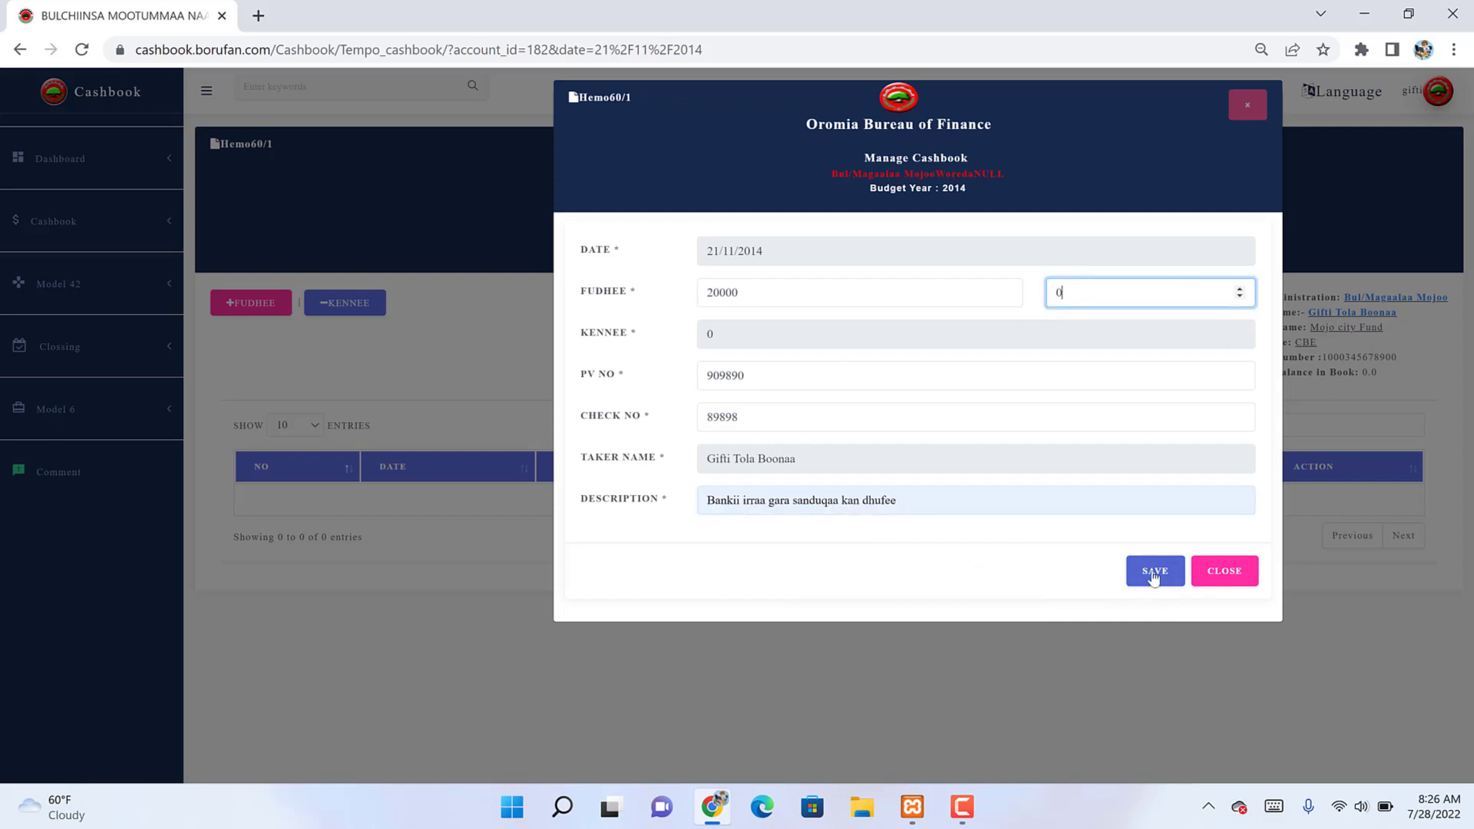
left_click(1155, 578)
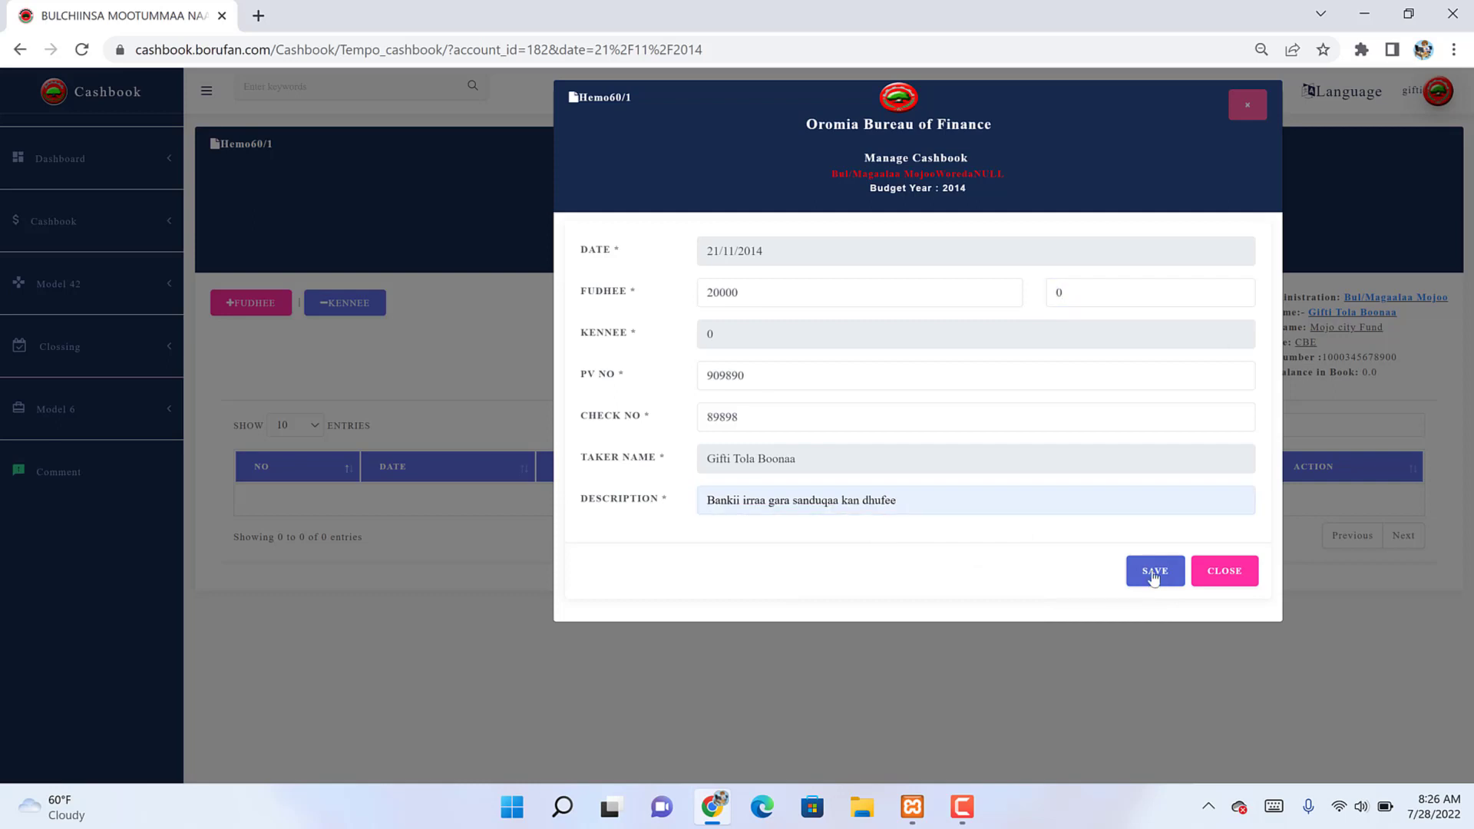
key("Return")
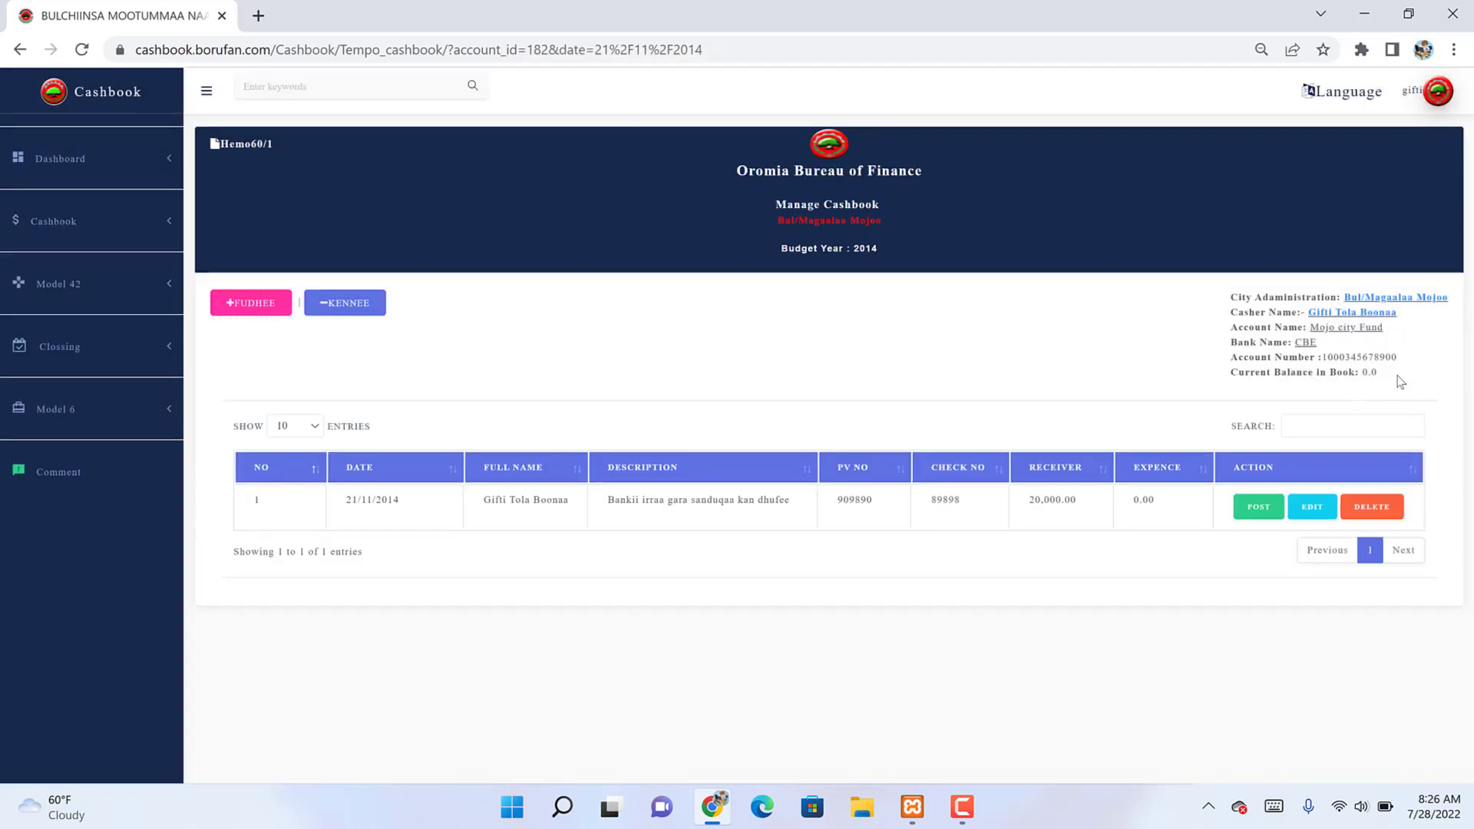
double_click(1370, 372)
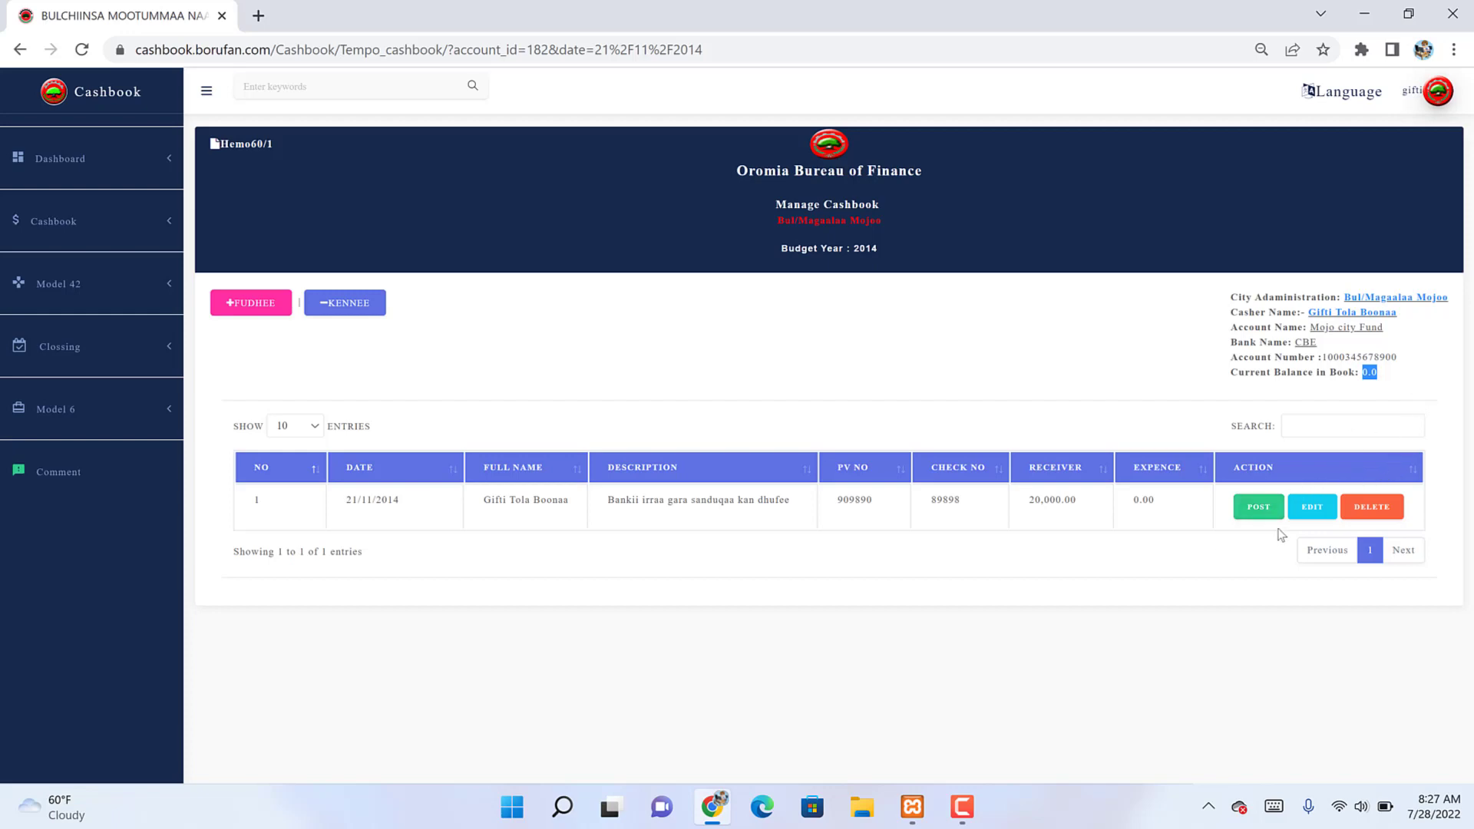
Step: Edit the deposit entry so its PV number reads 909899 and update it
left_click(1312, 507)
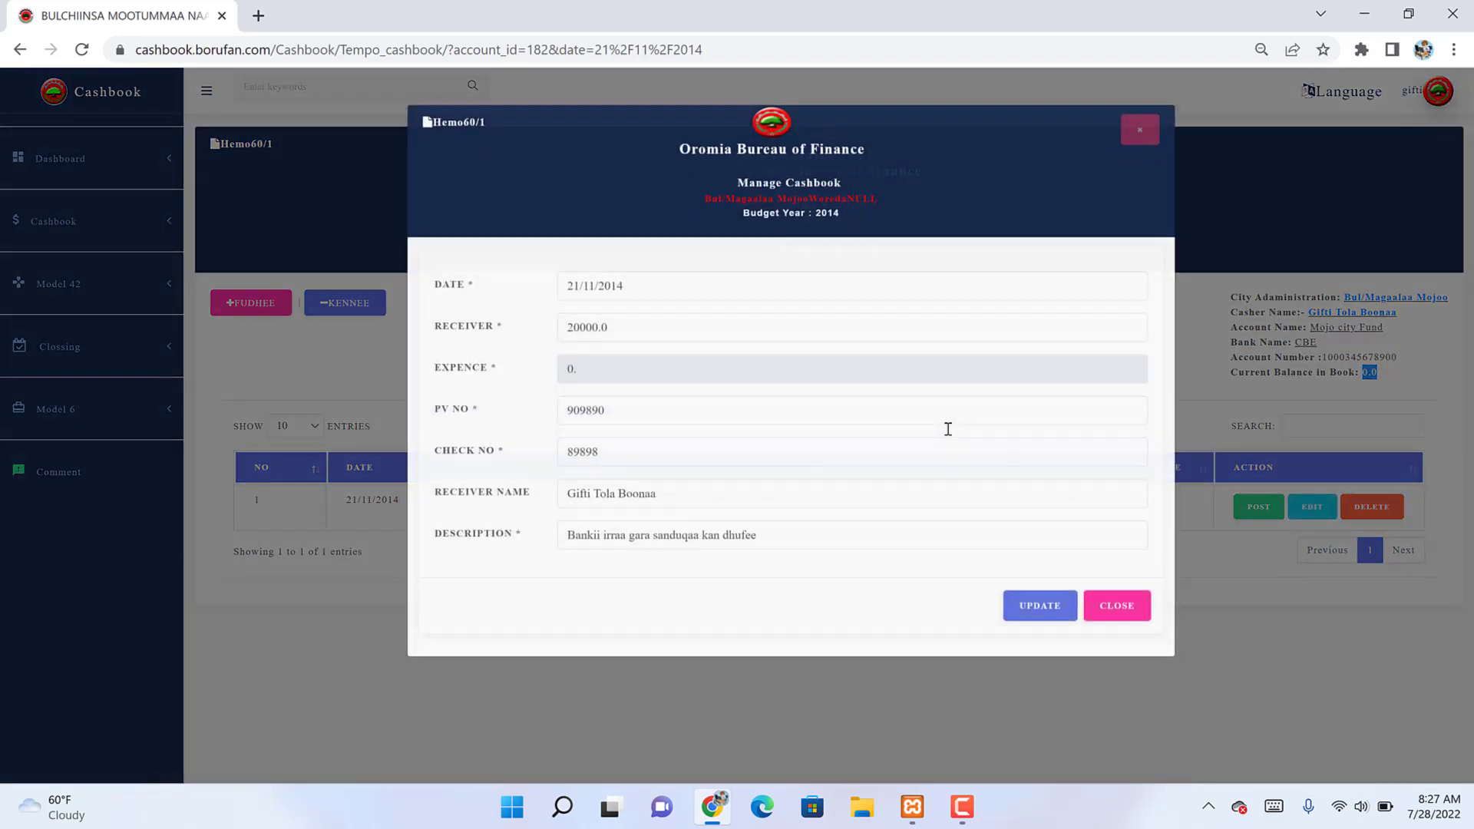
left_click(612, 379)
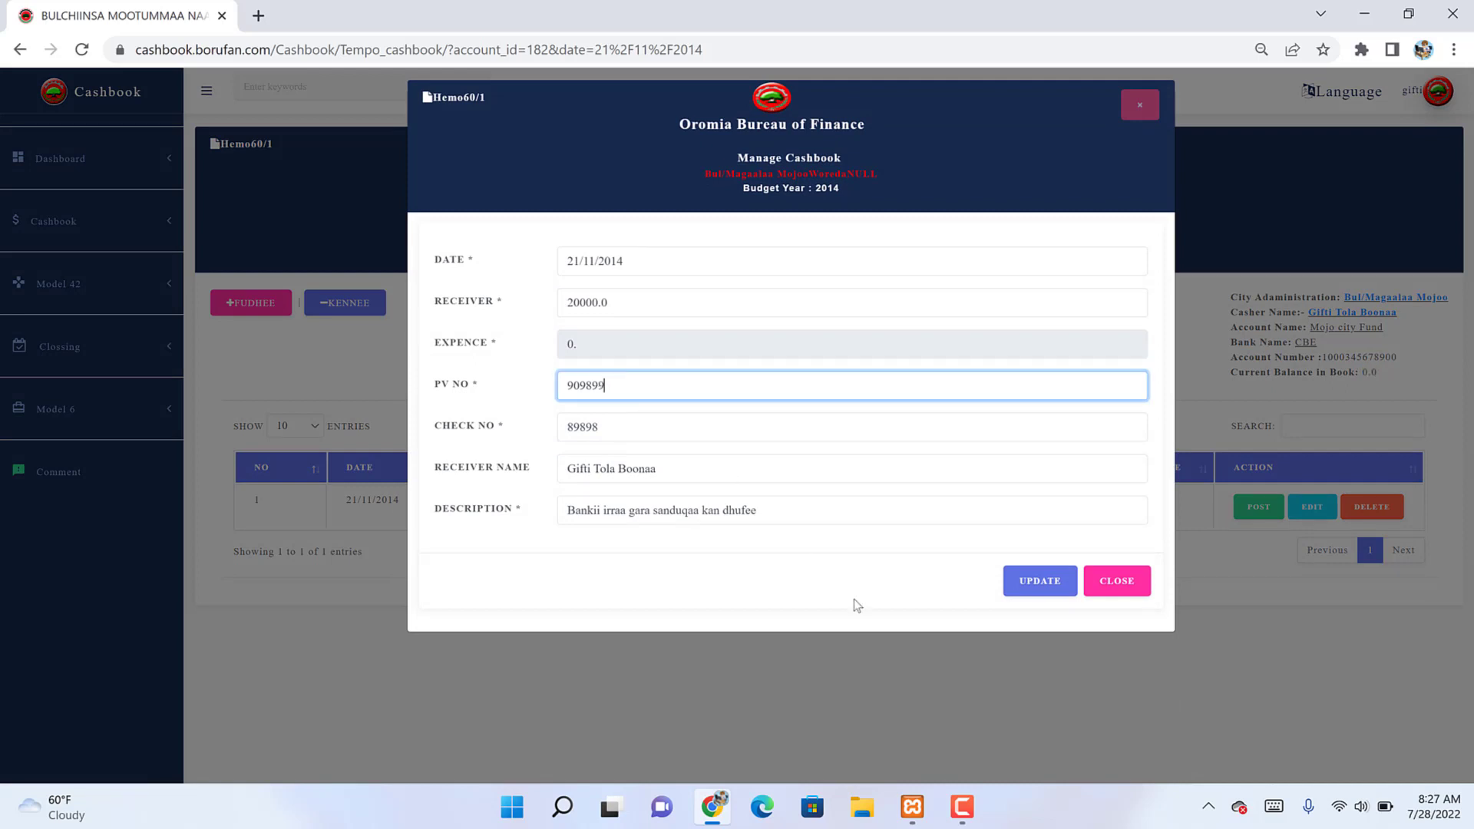
left_click(1045, 590)
key("Return")
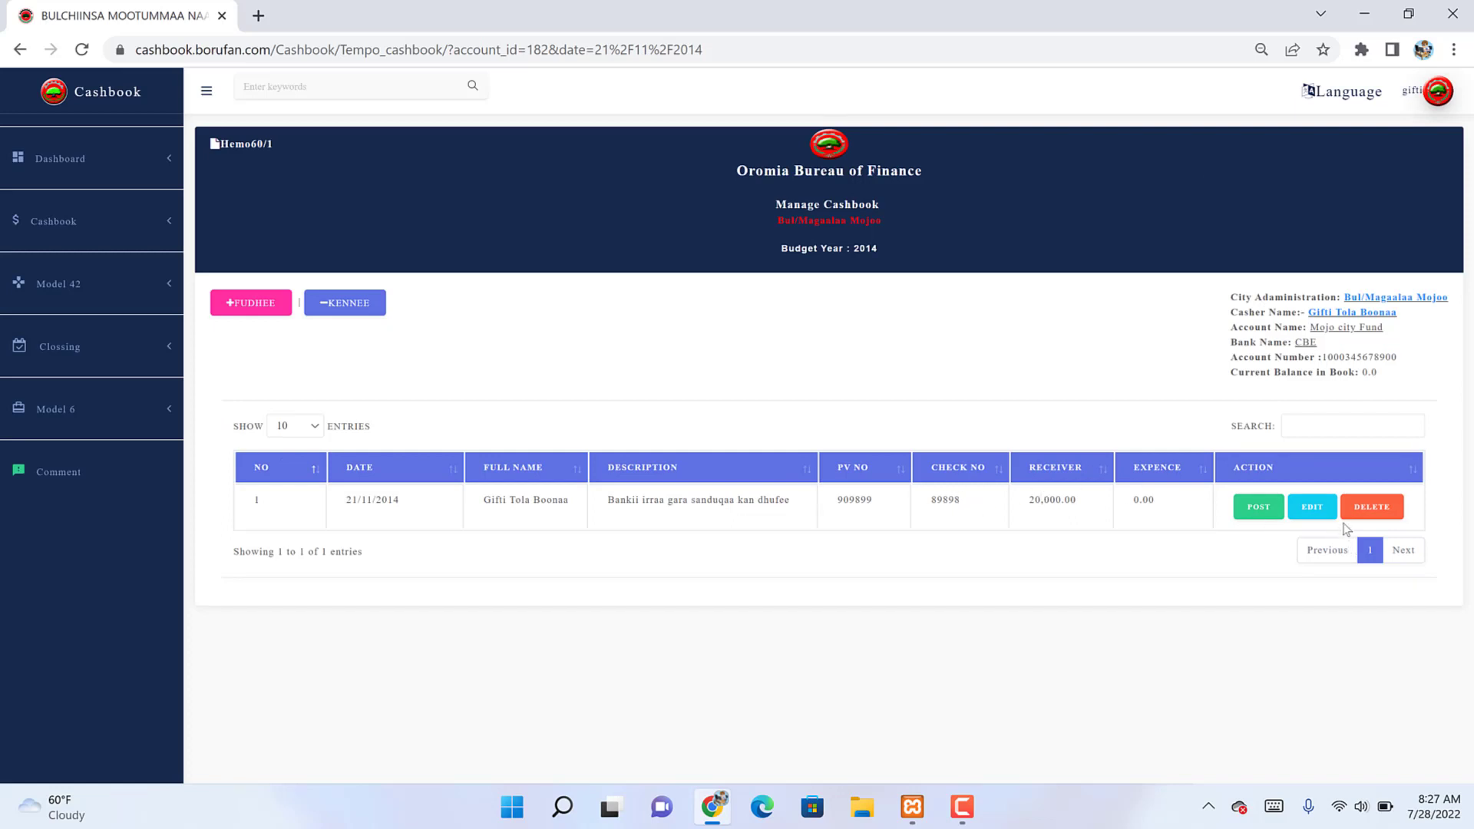
Step: Review the deposit's details in the posting form and post it, bringing the balance to 20,000.00
left_click(1238, 509)
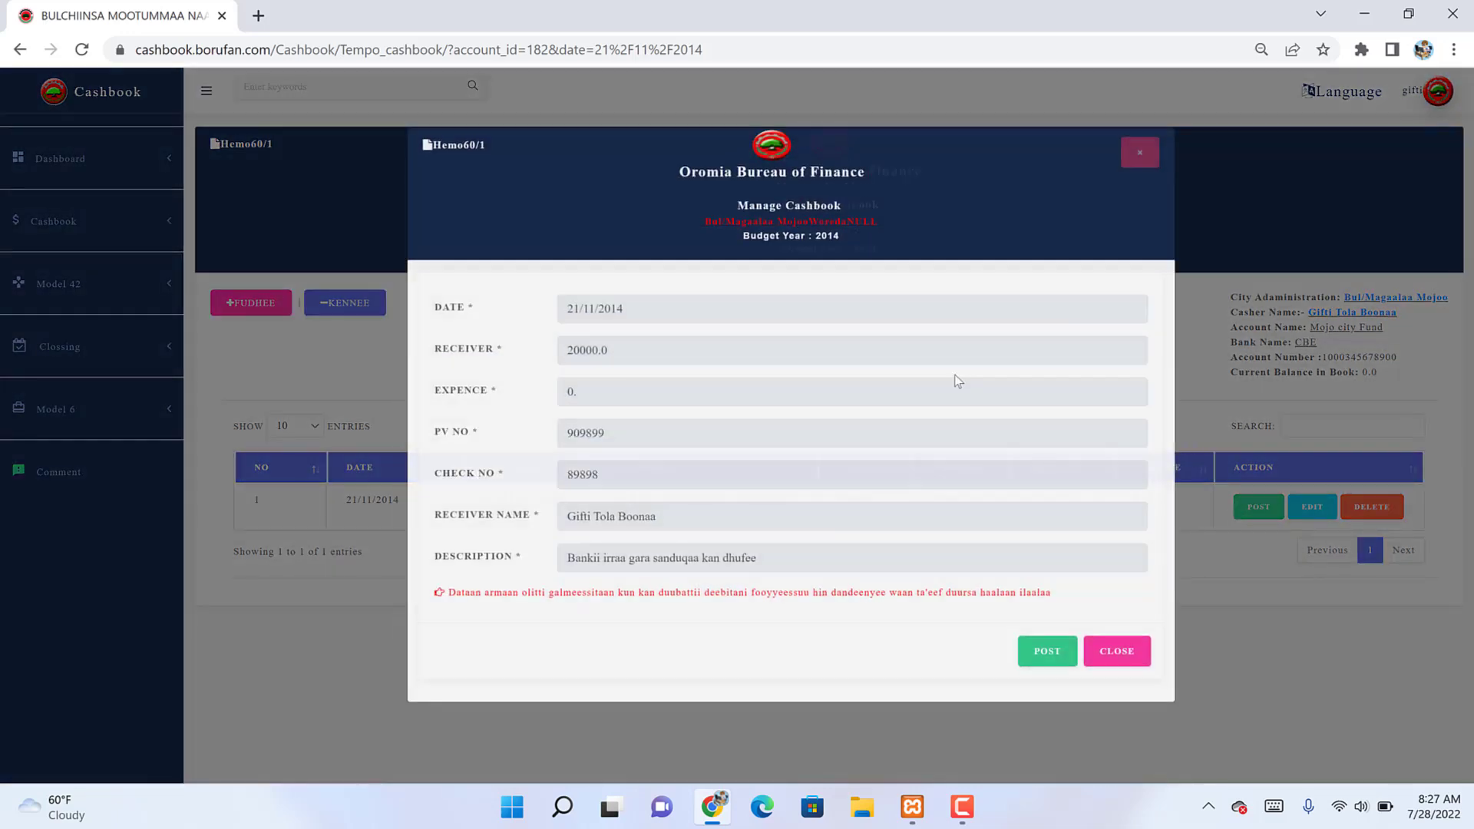
left_click_drag(477, 275, 601, 282)
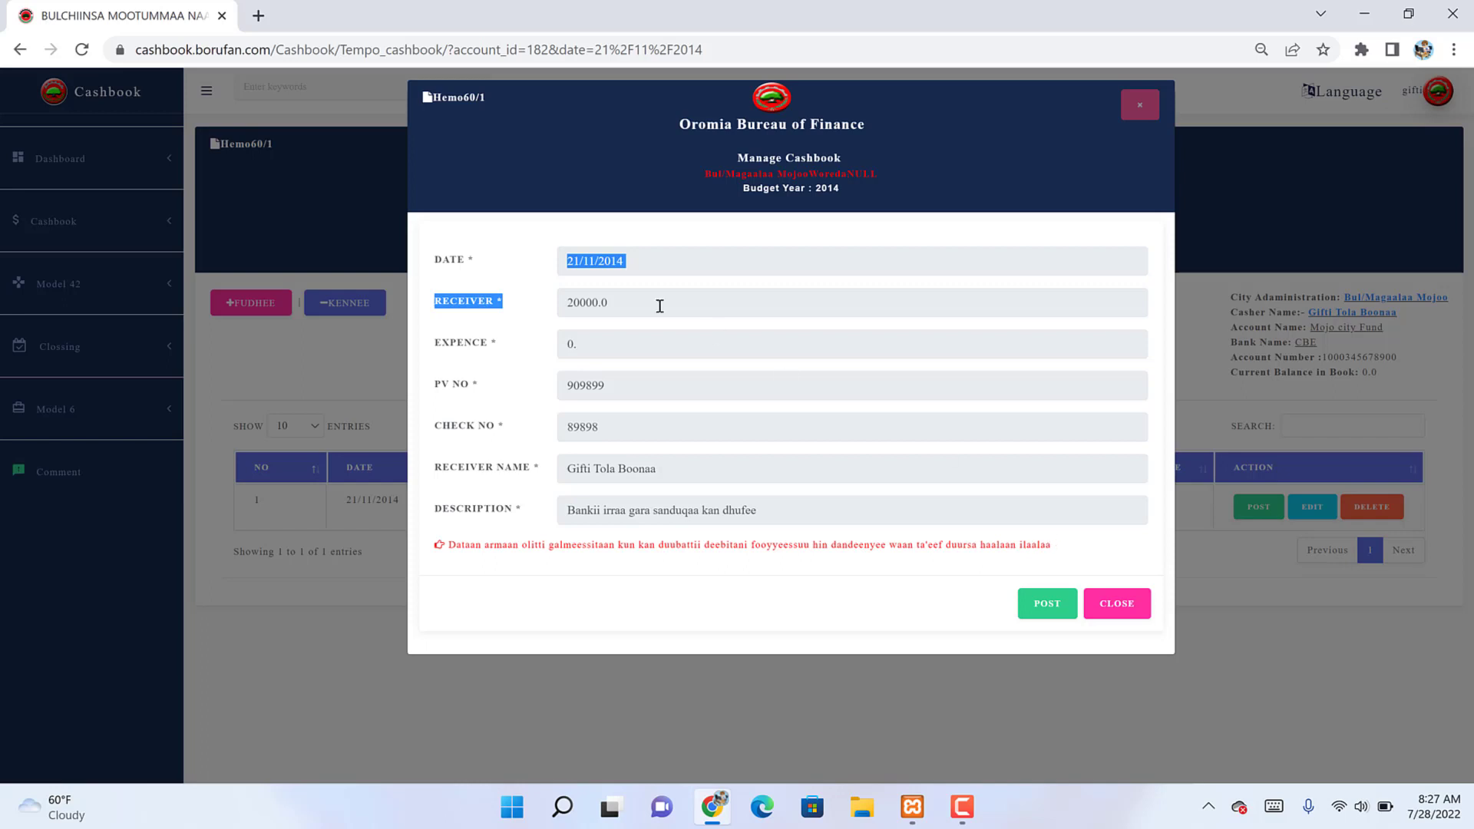
left_click(622, 300)
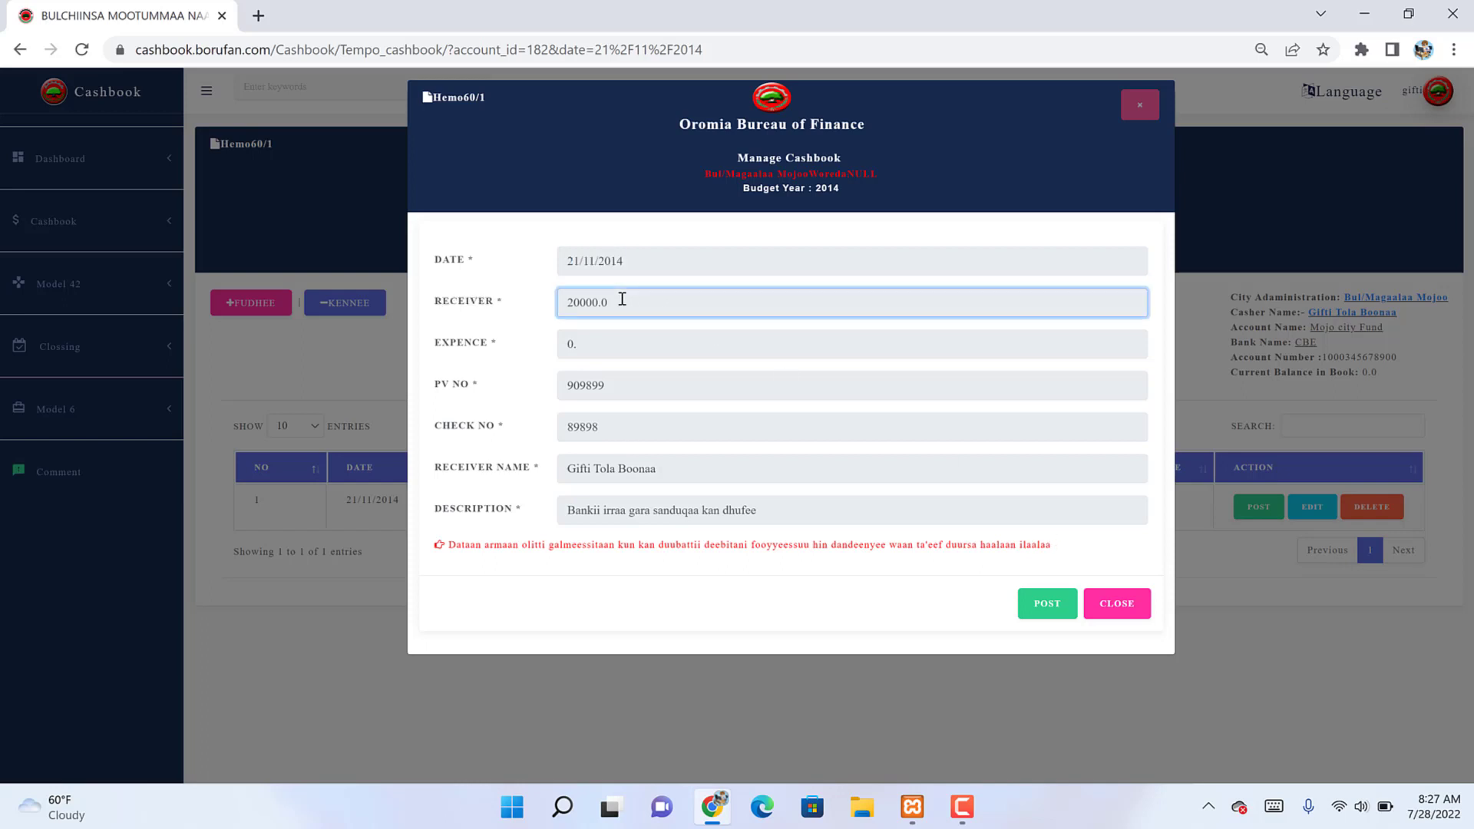
left_click(607, 350)
left_click(601, 391)
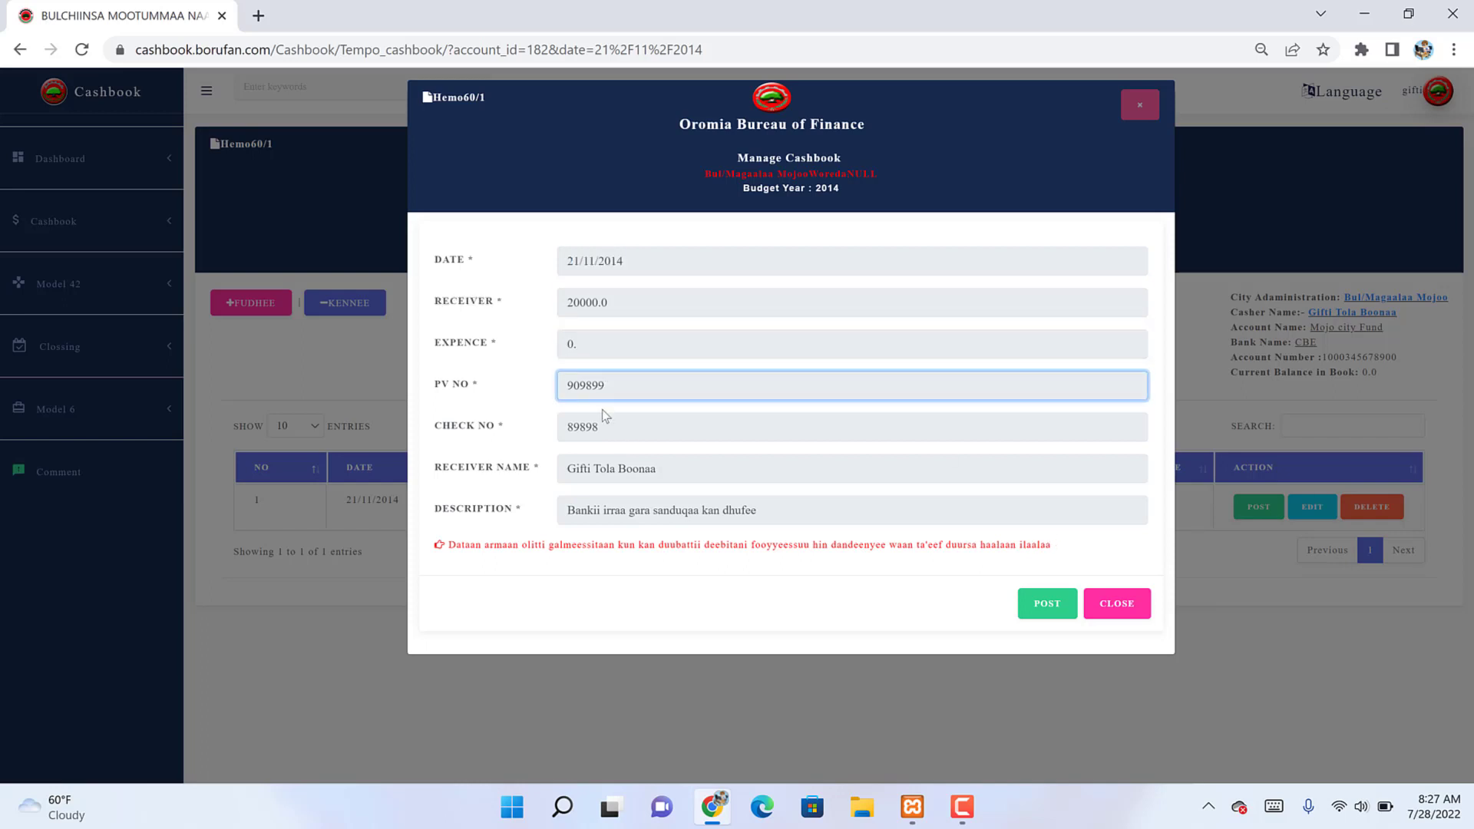
left_click(602, 409)
left_click(647, 468)
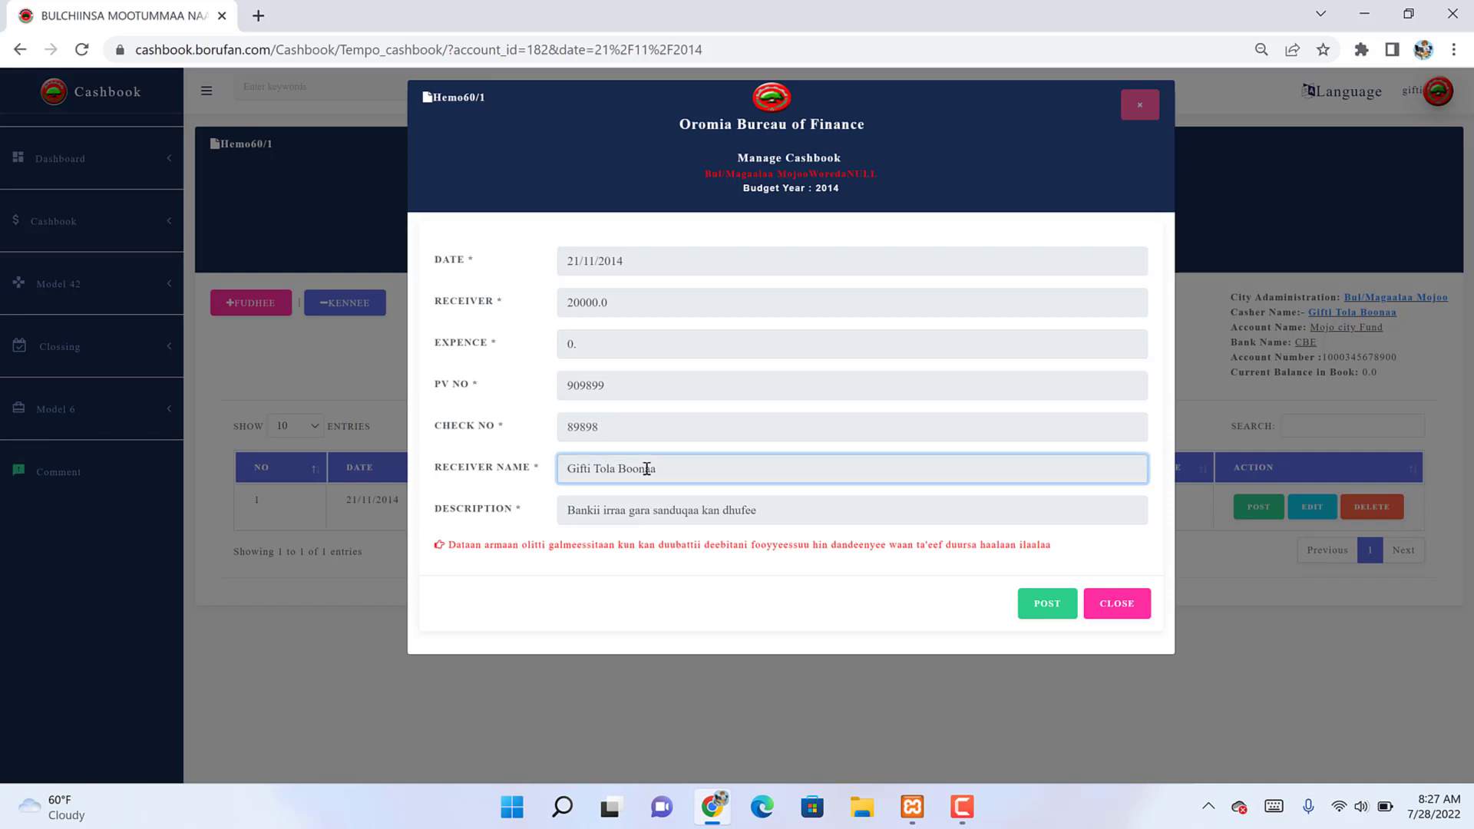
left_click(659, 505)
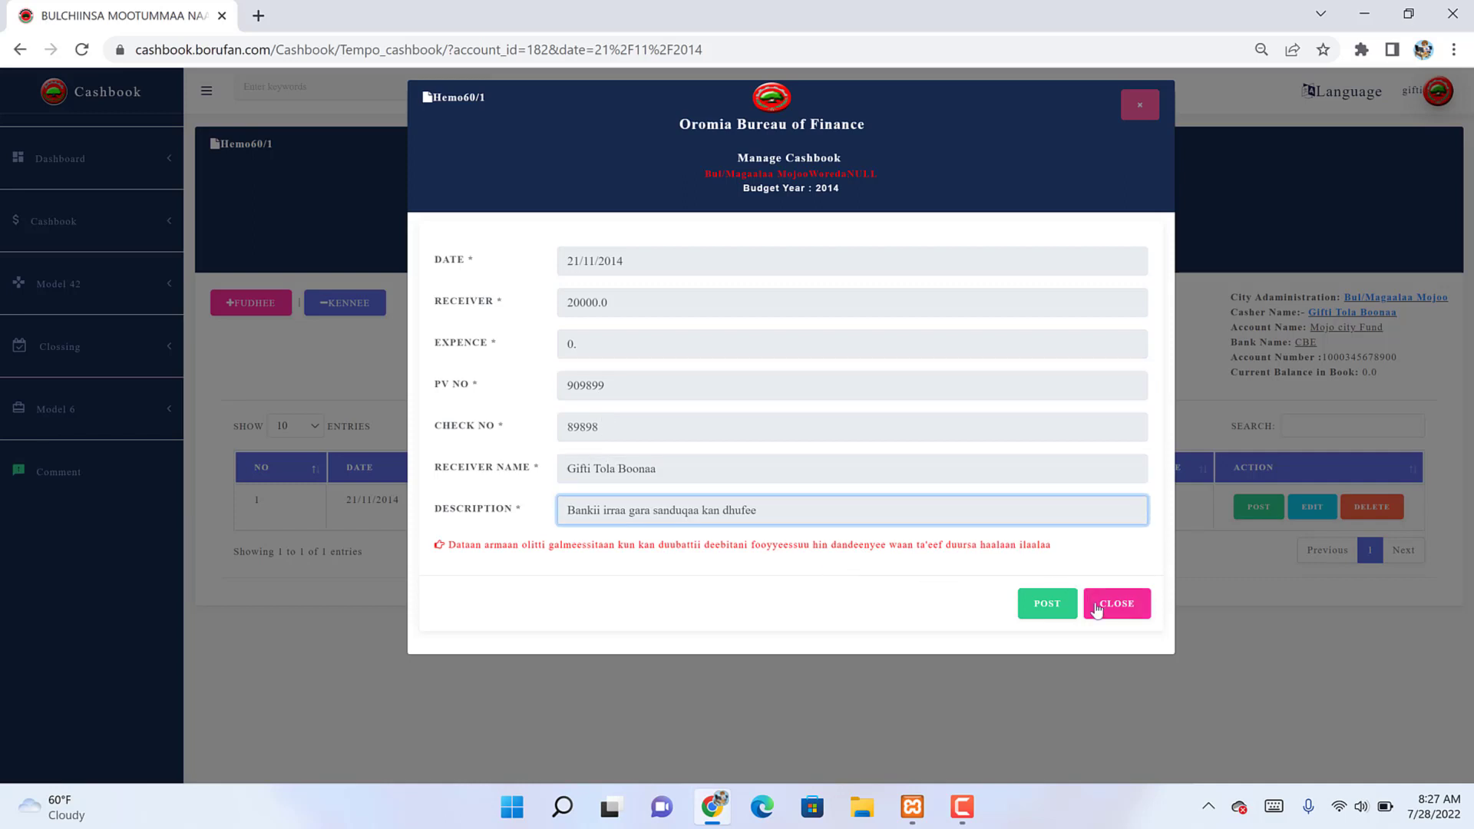
left_click(1043, 604)
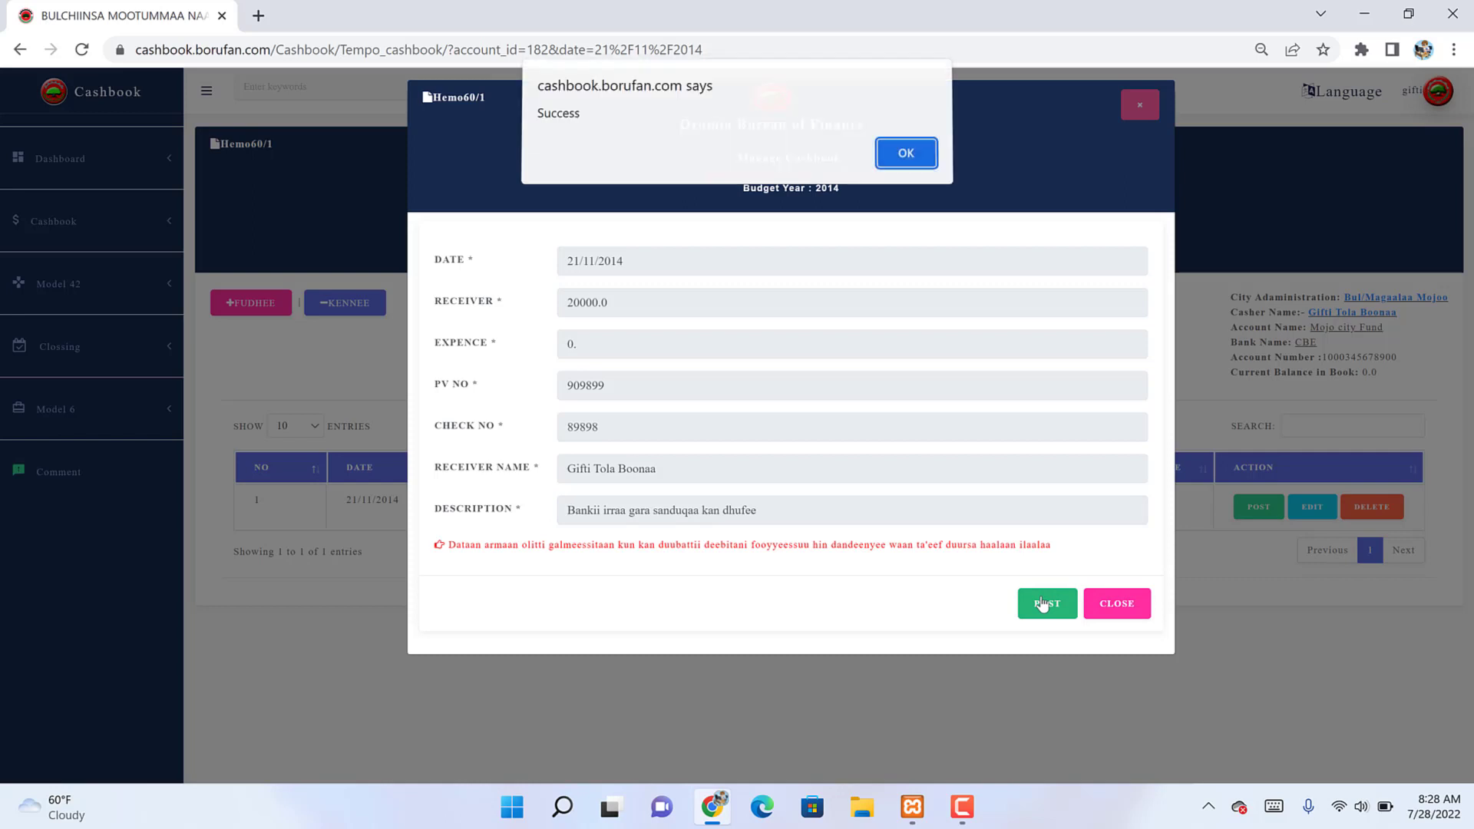
key("Return")
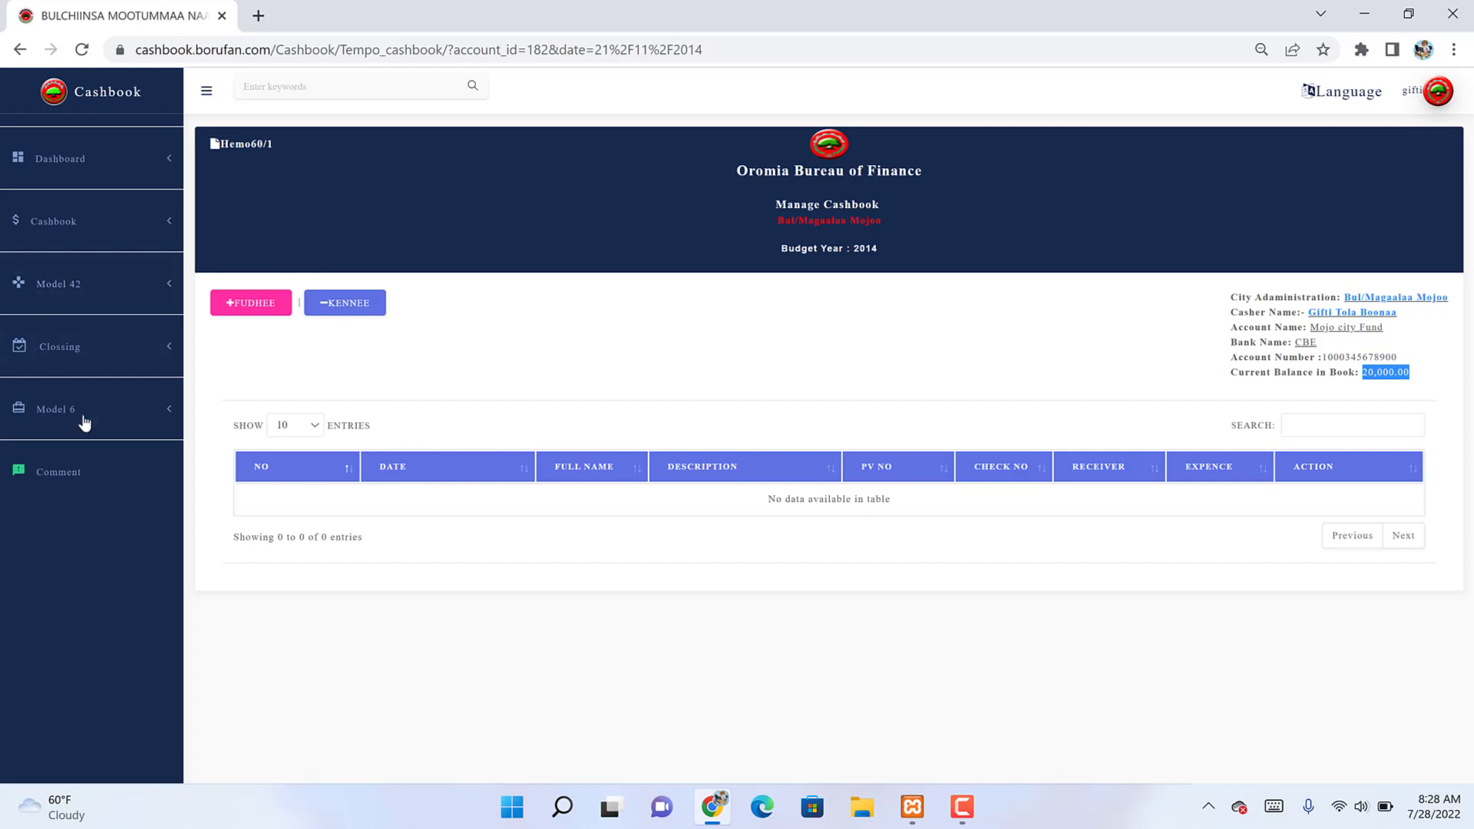
Step: Open Closing Notes for 21/11/2014 and check the 20,000.00 cash-in and ledger 4101 balances
left_click(86, 357)
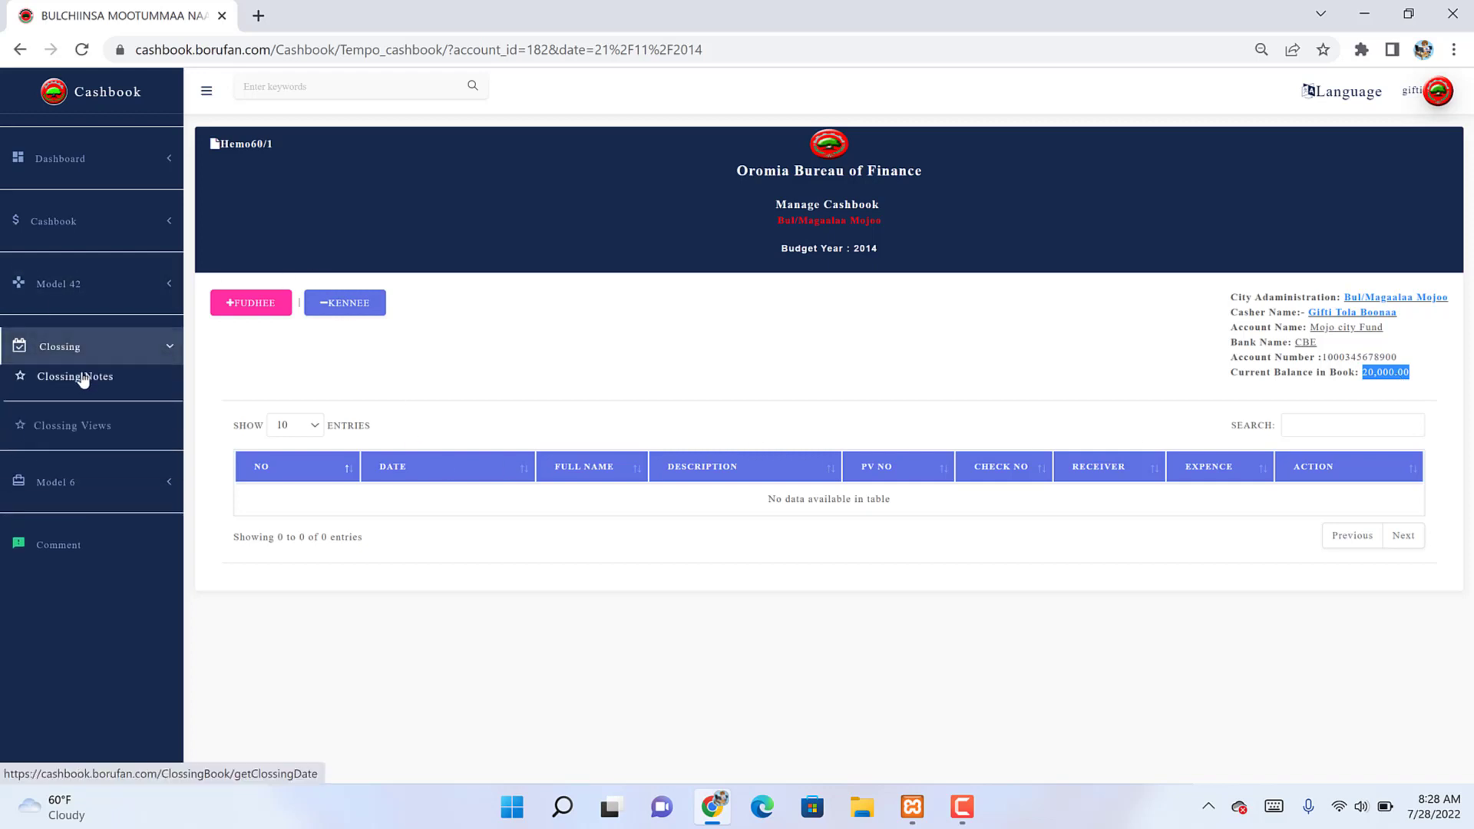
left_click(83, 377)
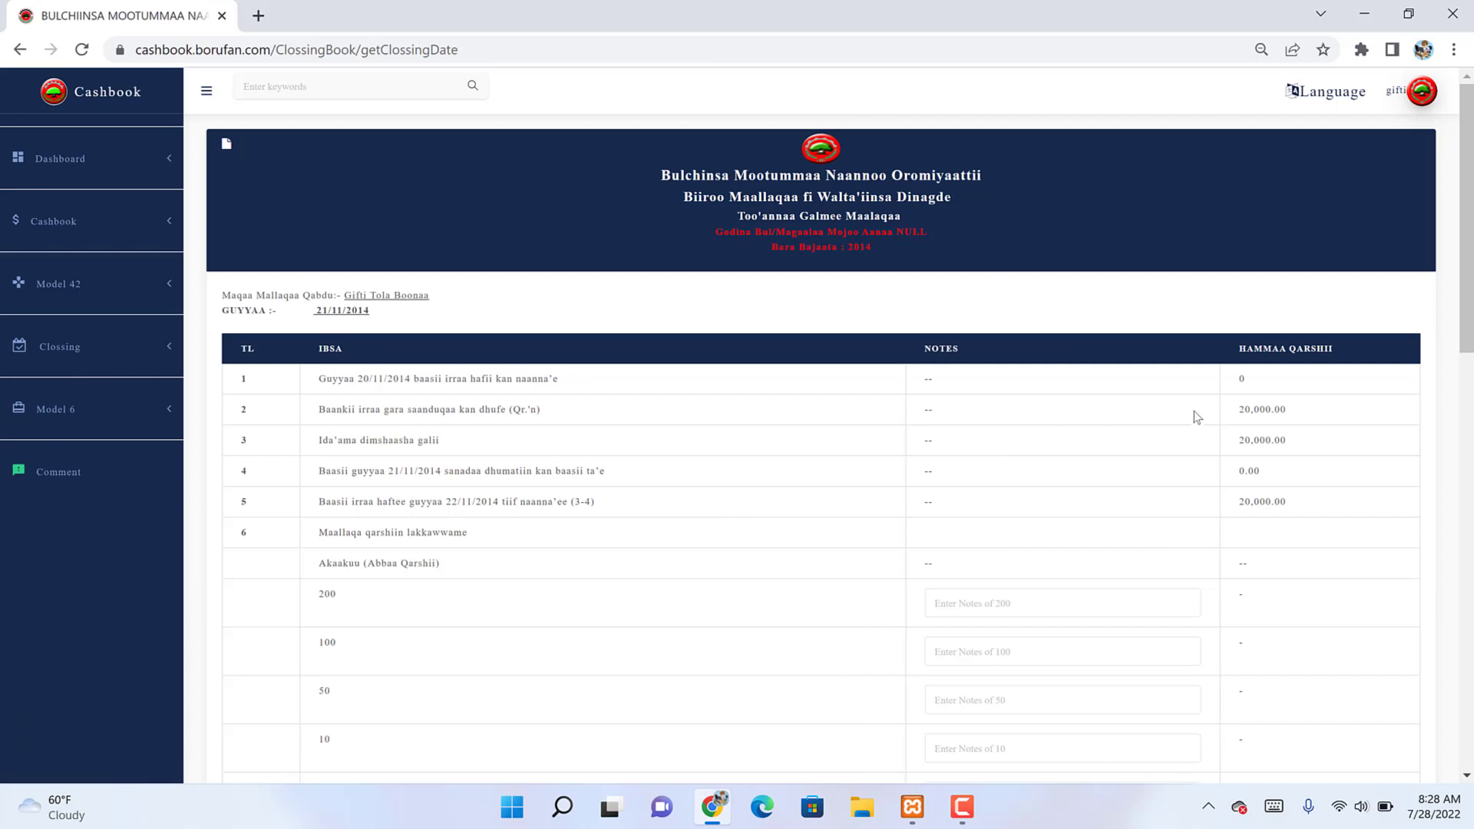
double_click(1267, 408)
left_click(1249, 393)
scroll(1249, 394, "down", 15)
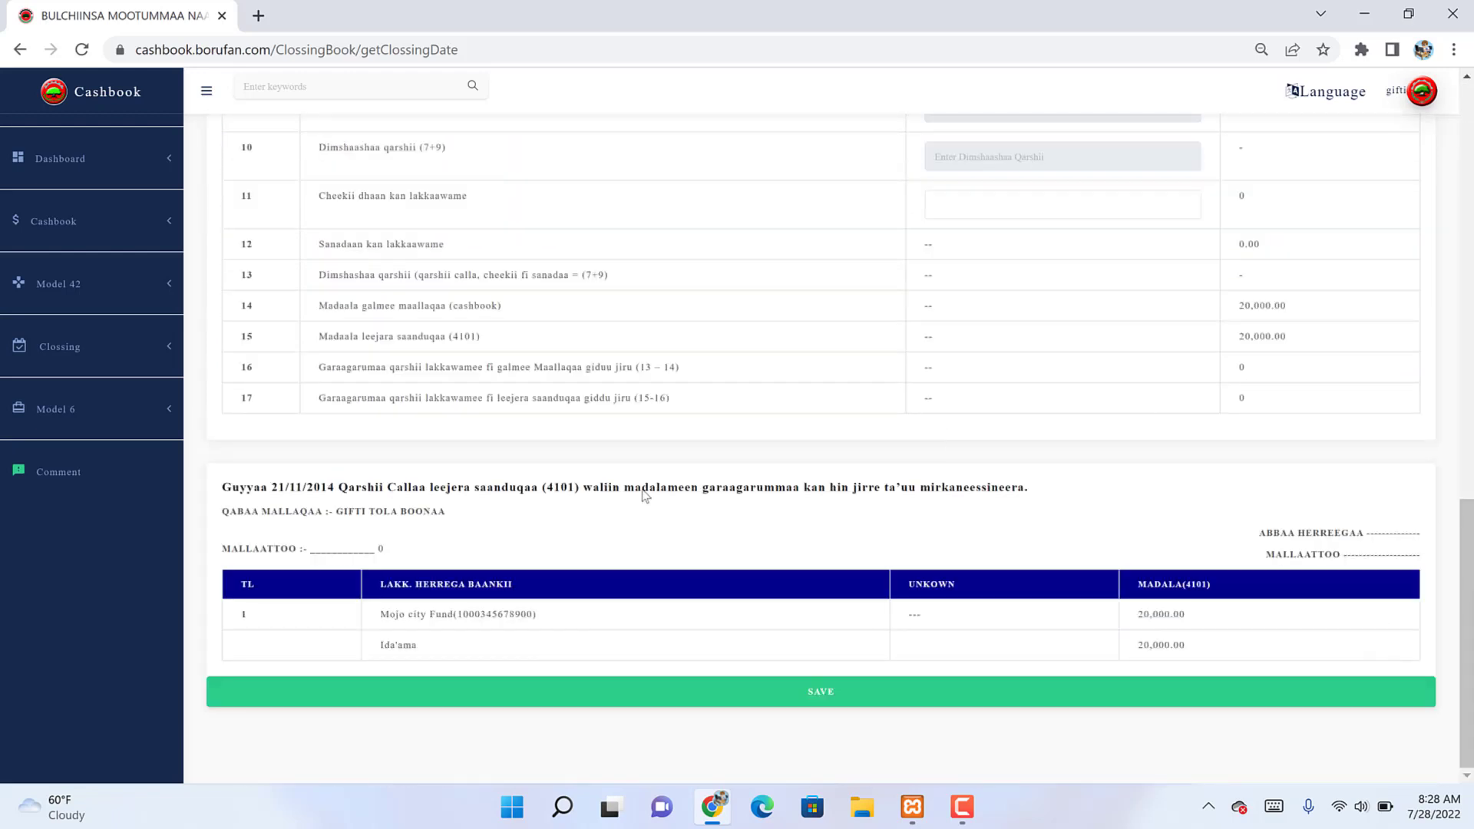
double_click(1162, 612)
scroll(1162, 612, "up", 12)
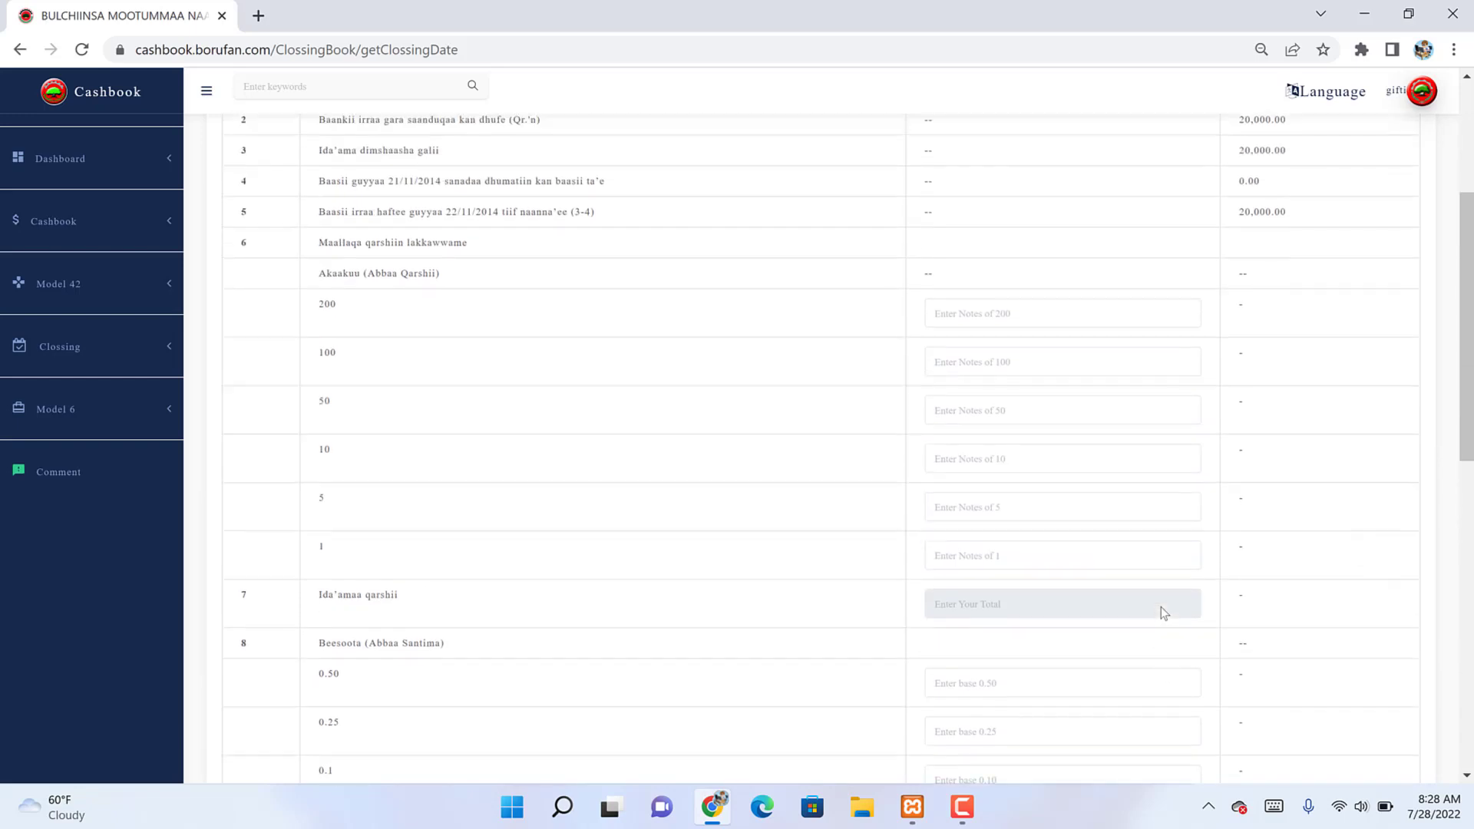
scroll(1162, 612, "up", 4)
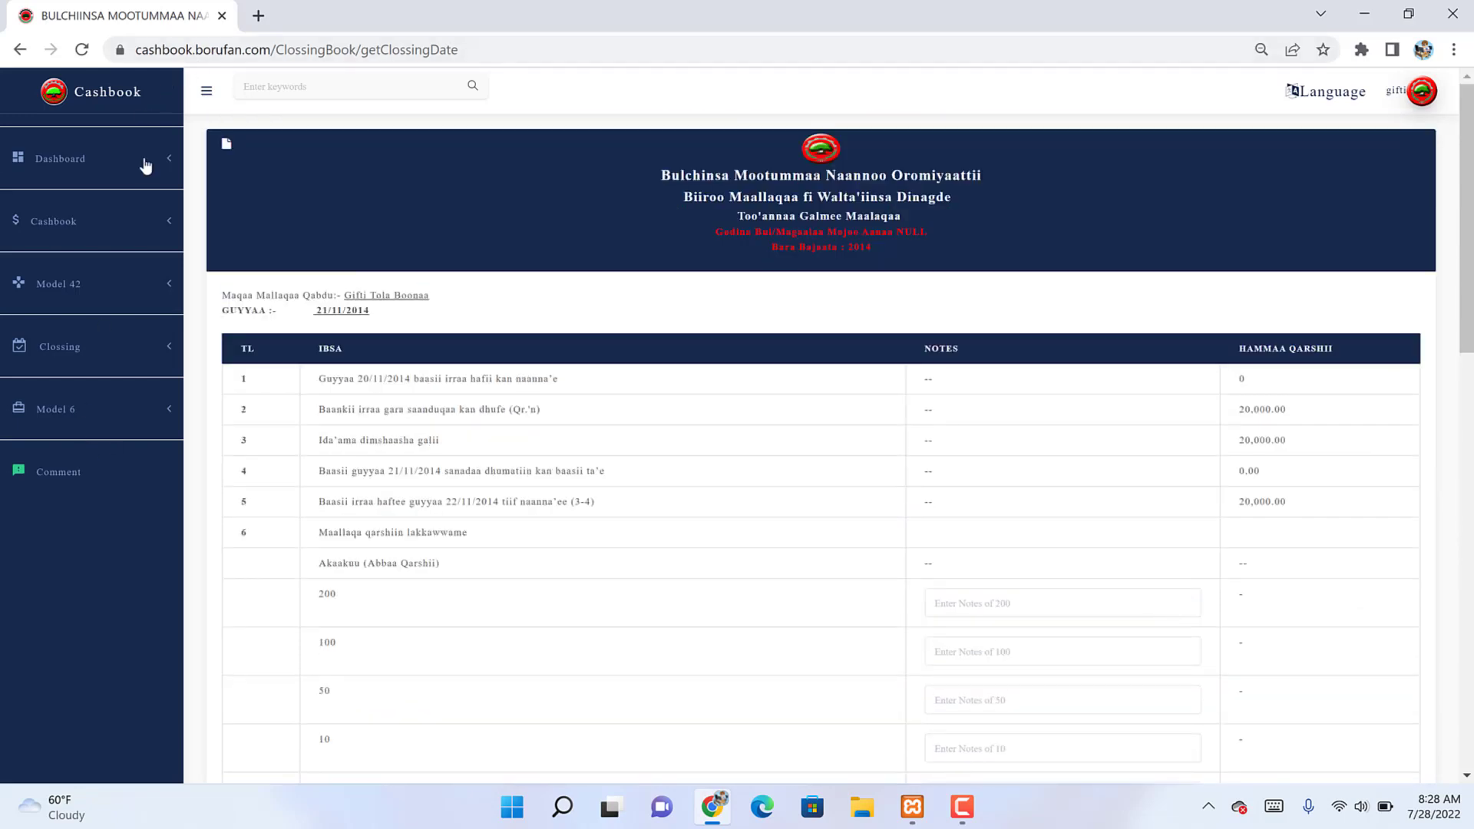
left_click(138, 215)
Step: Reopen the Mojo city Fund cashbook for 21/11/2014, now showing a 20,000.00 balance
left_click(93, 278)
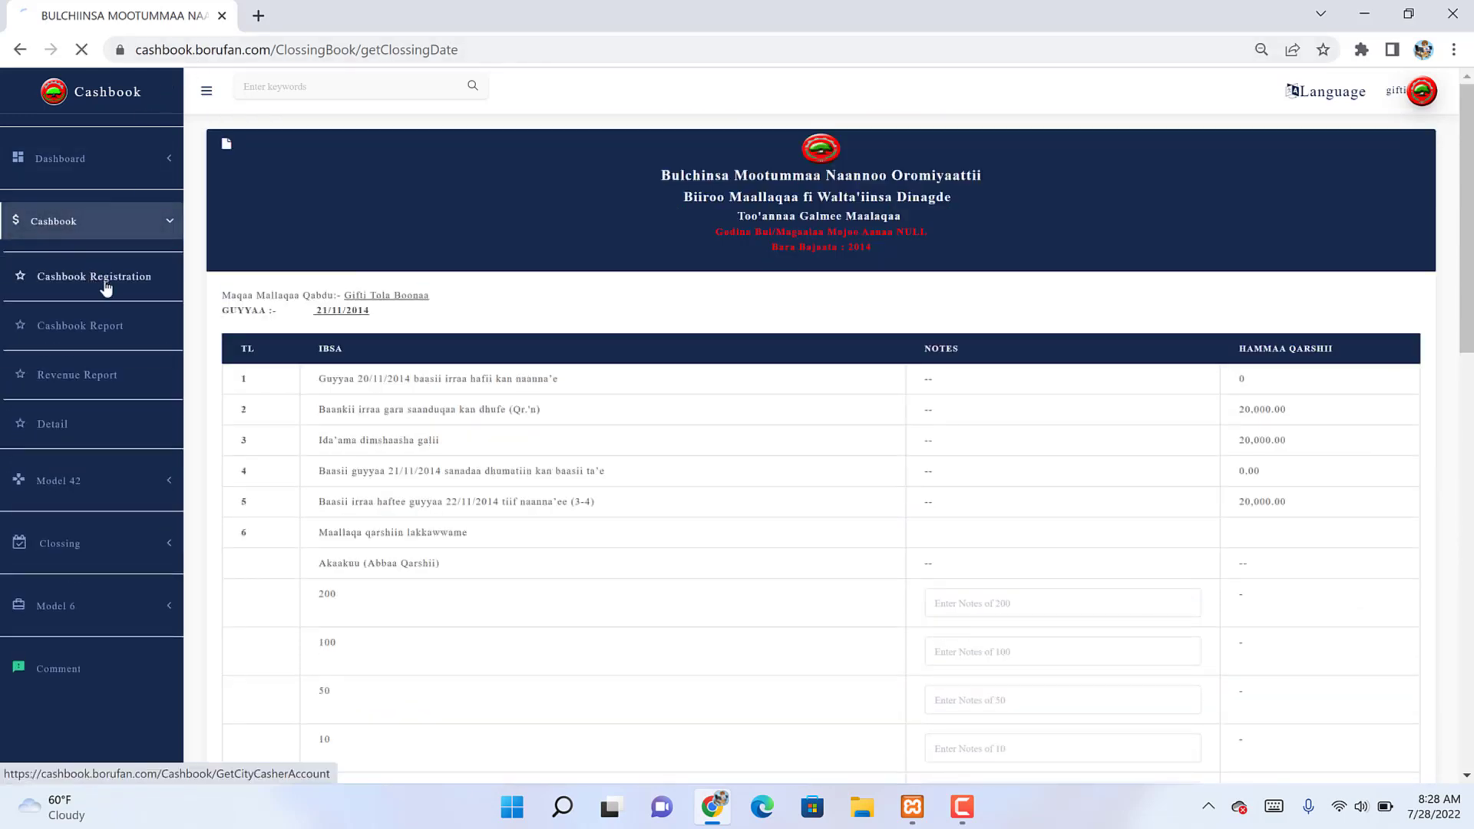
left_click(595, 243)
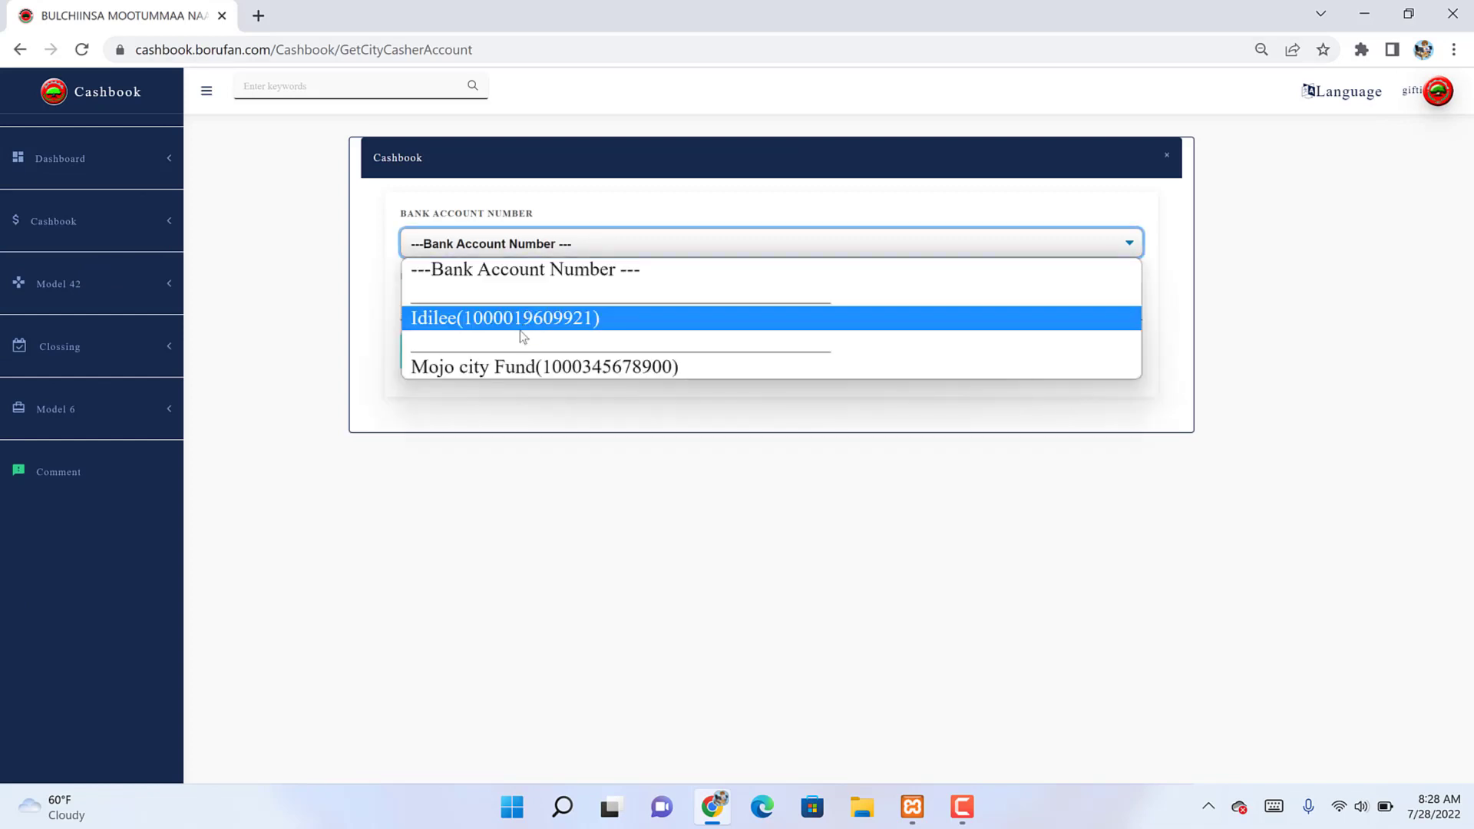
left_click(512, 368)
left_click(490, 311)
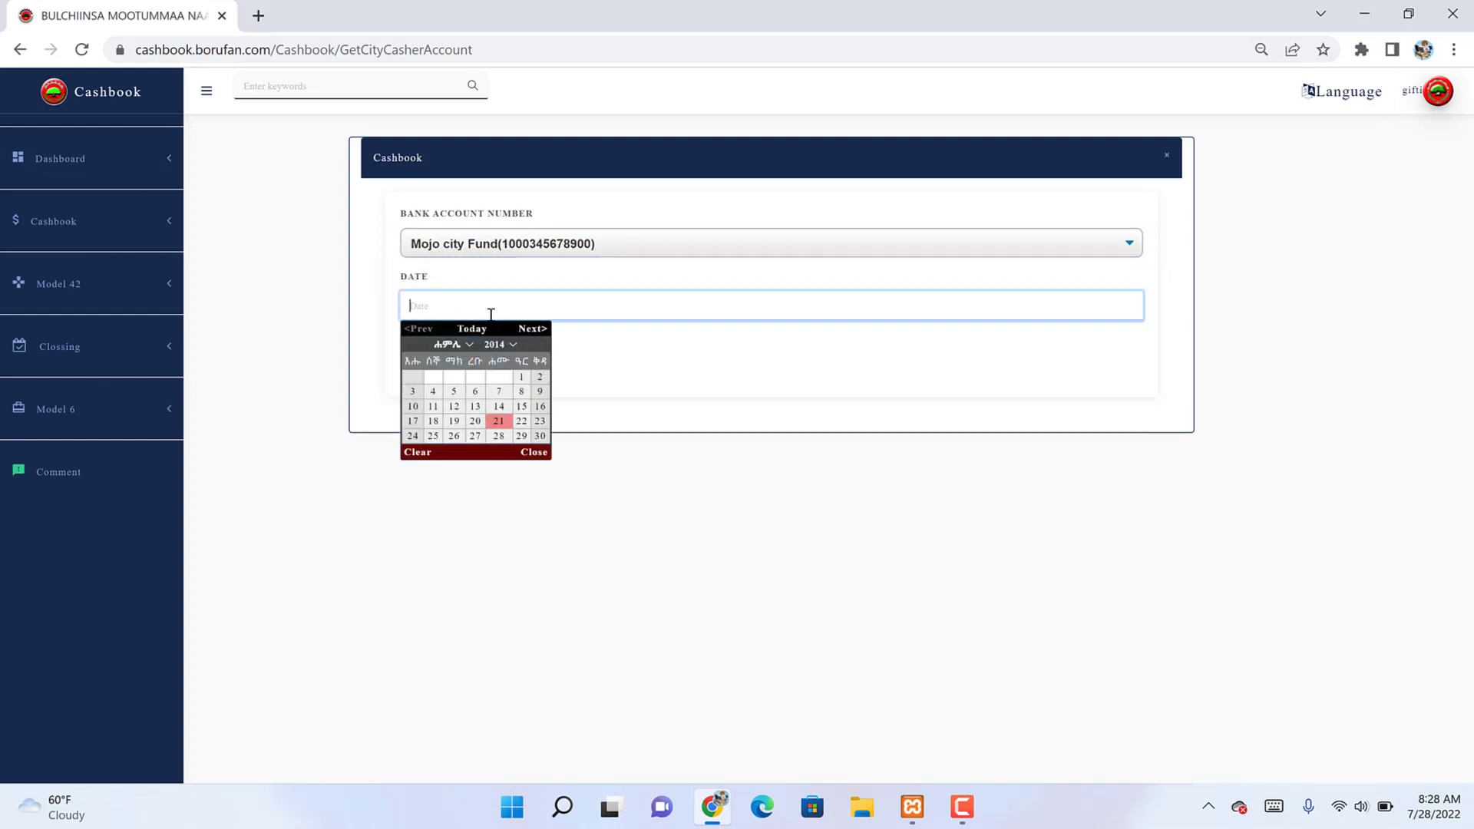
type("21/11/2014")
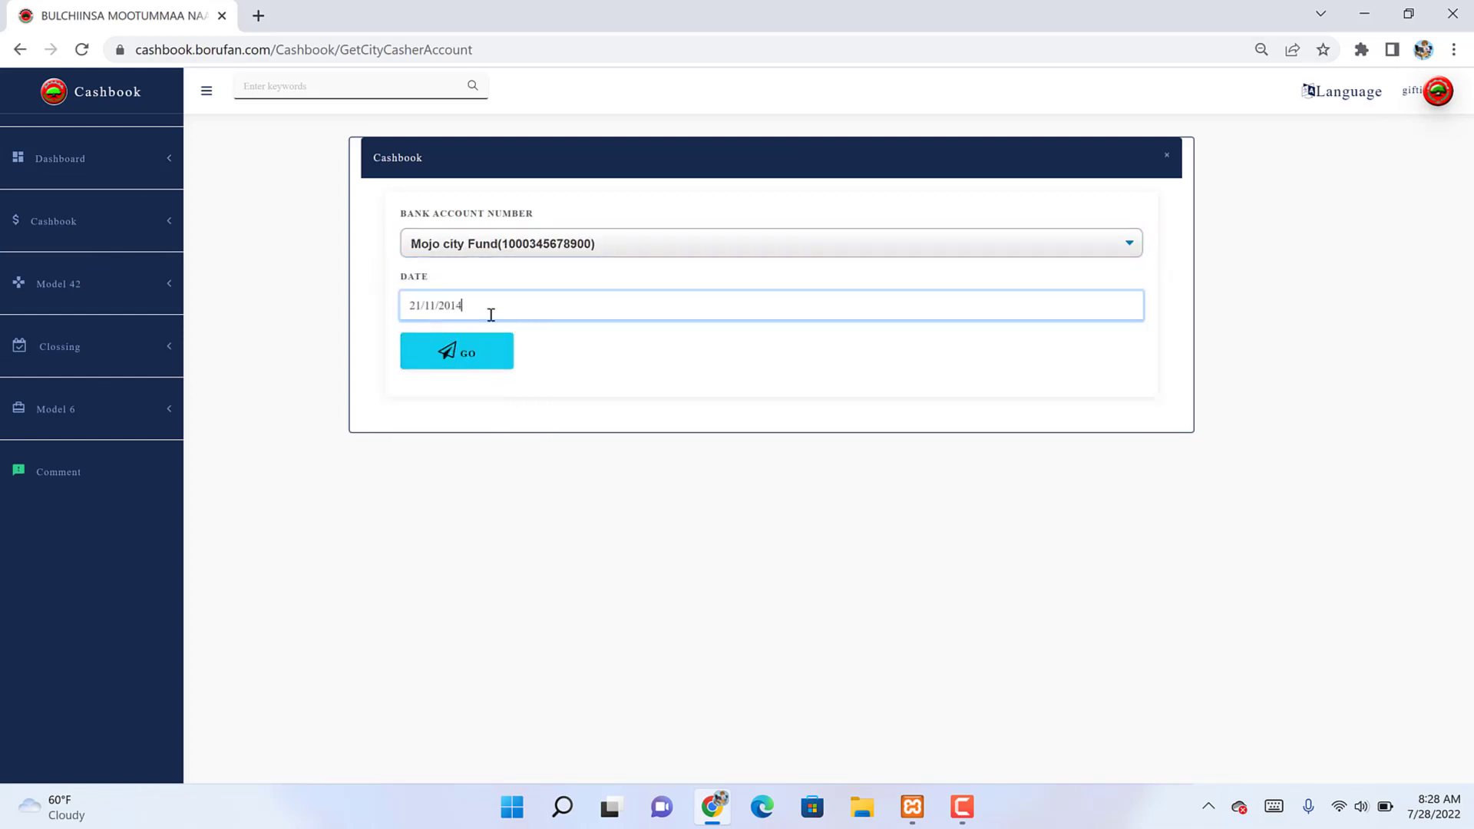
left_click(472, 354)
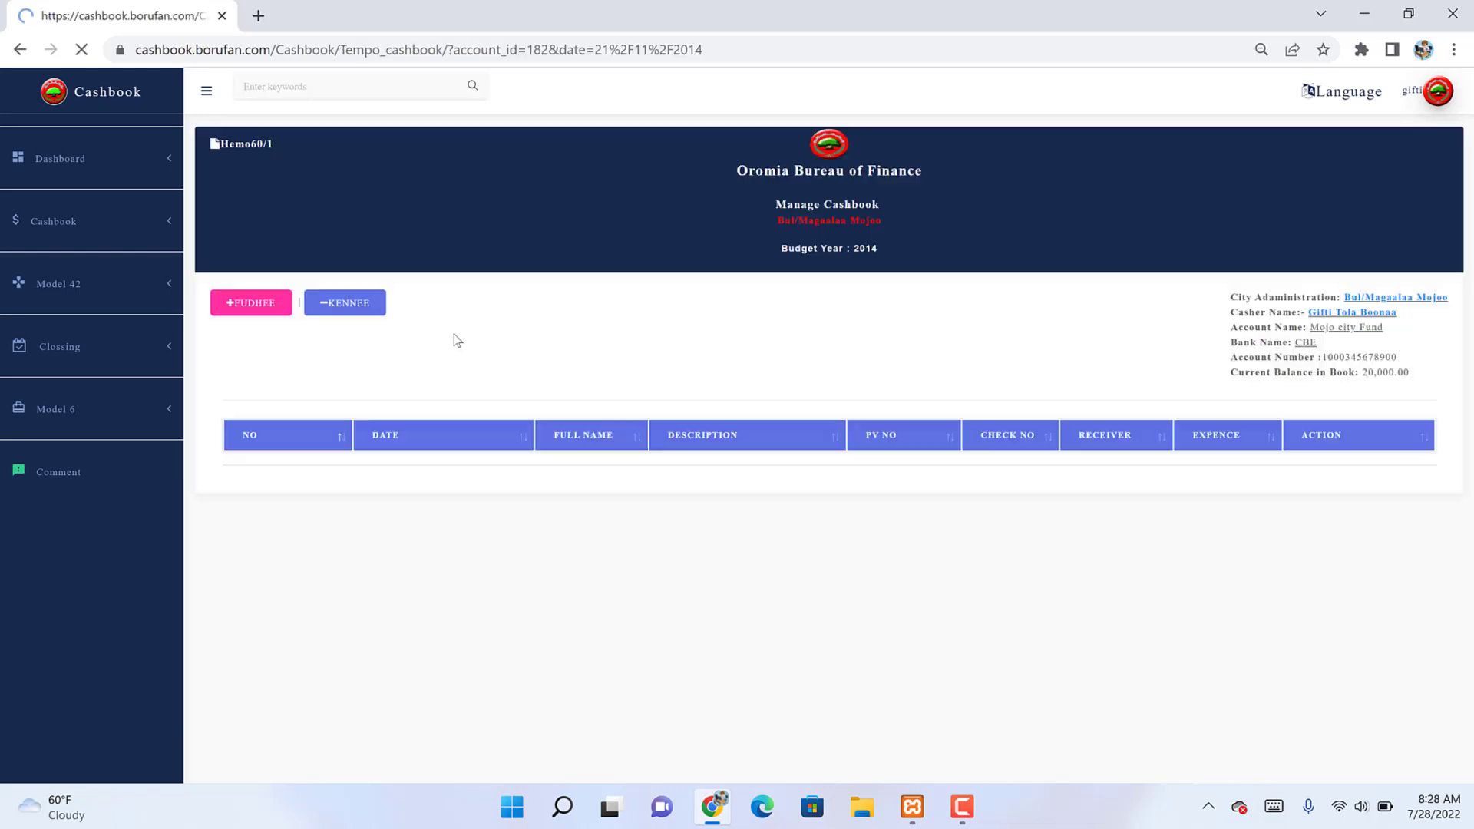
Step: Start a 1,000.00 expense entry with PV number 6745334
left_click(342, 307)
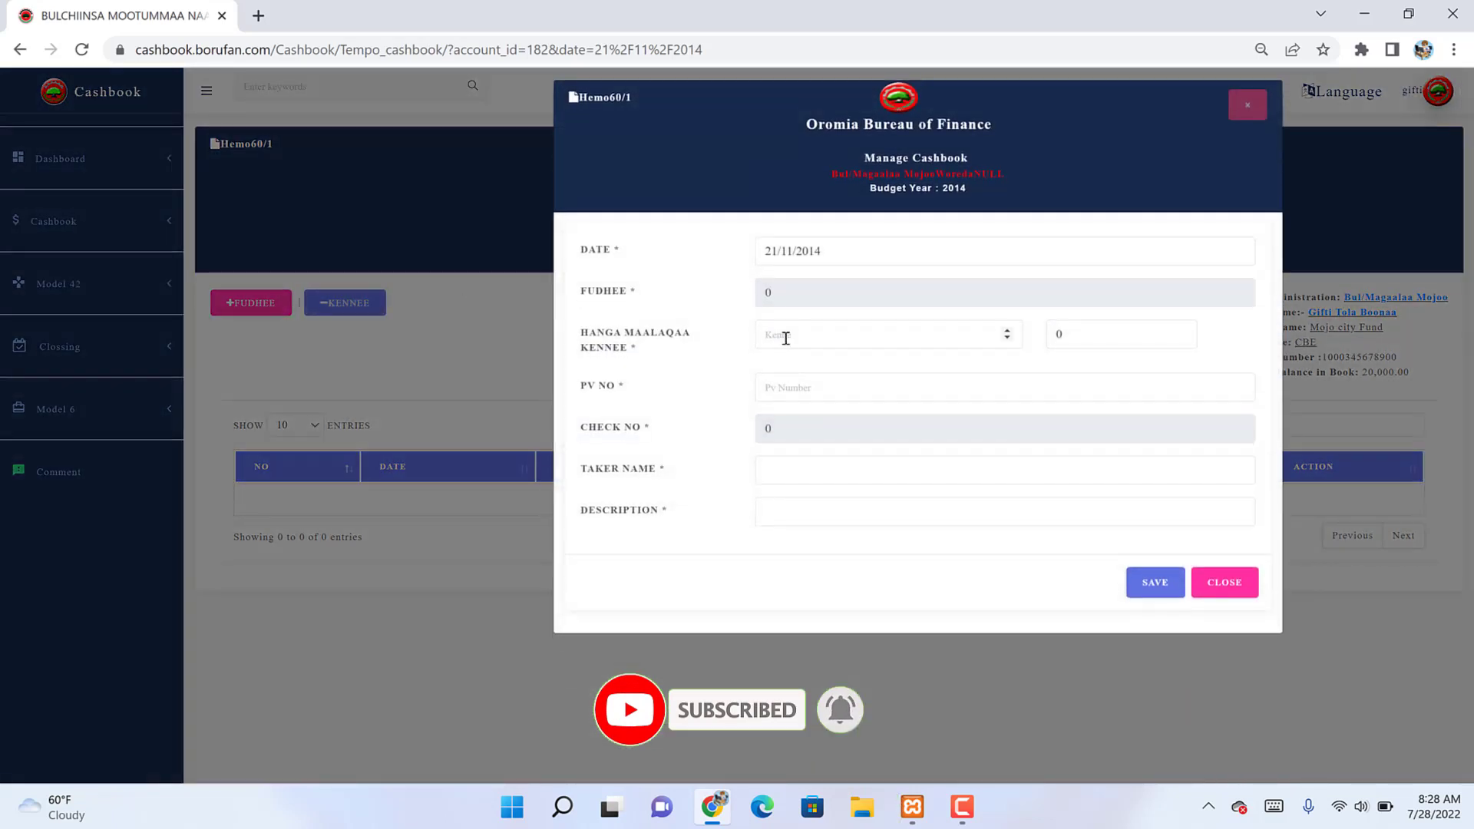
left_click(785, 338)
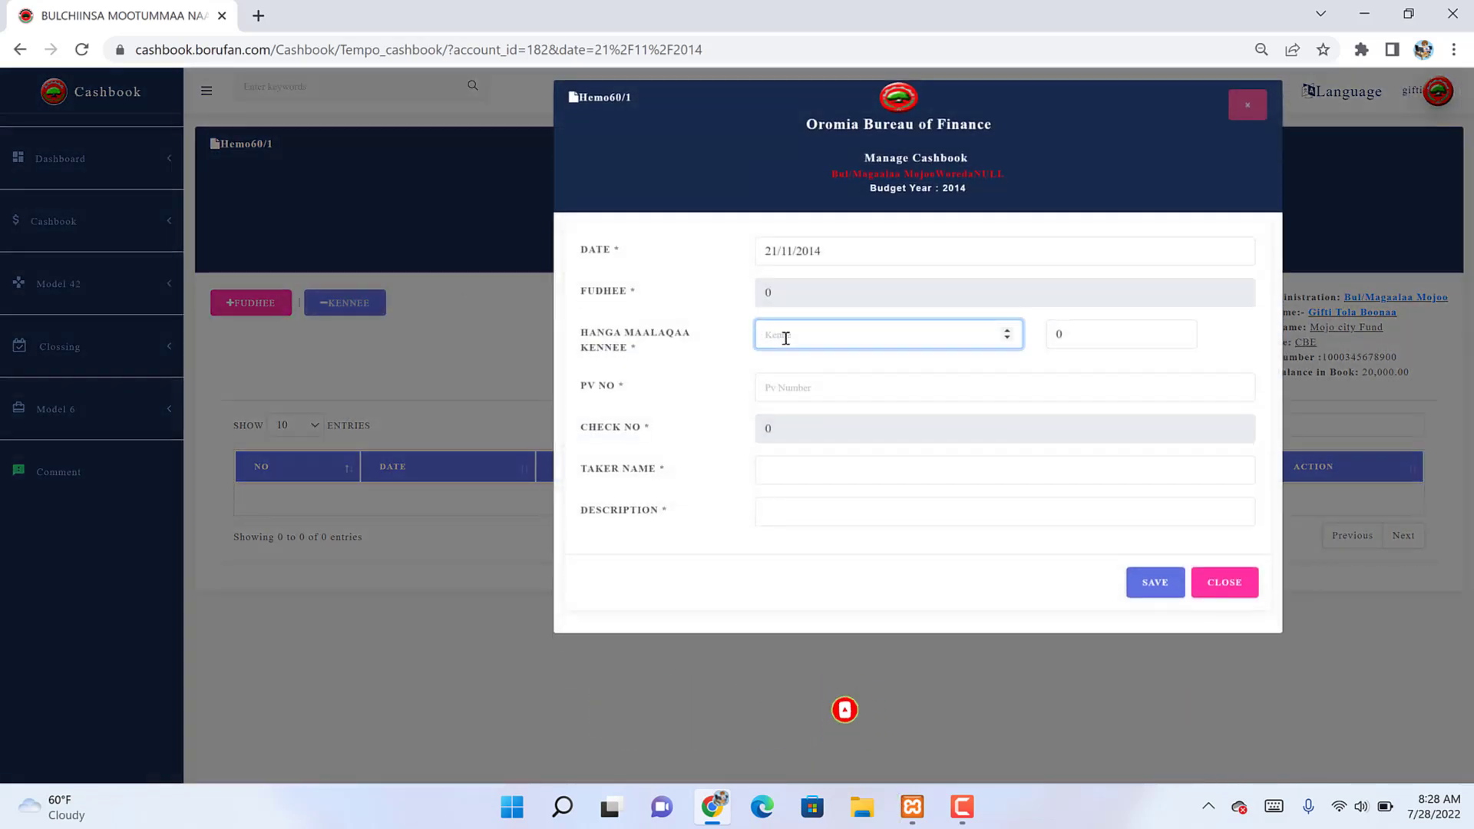
type("1000")
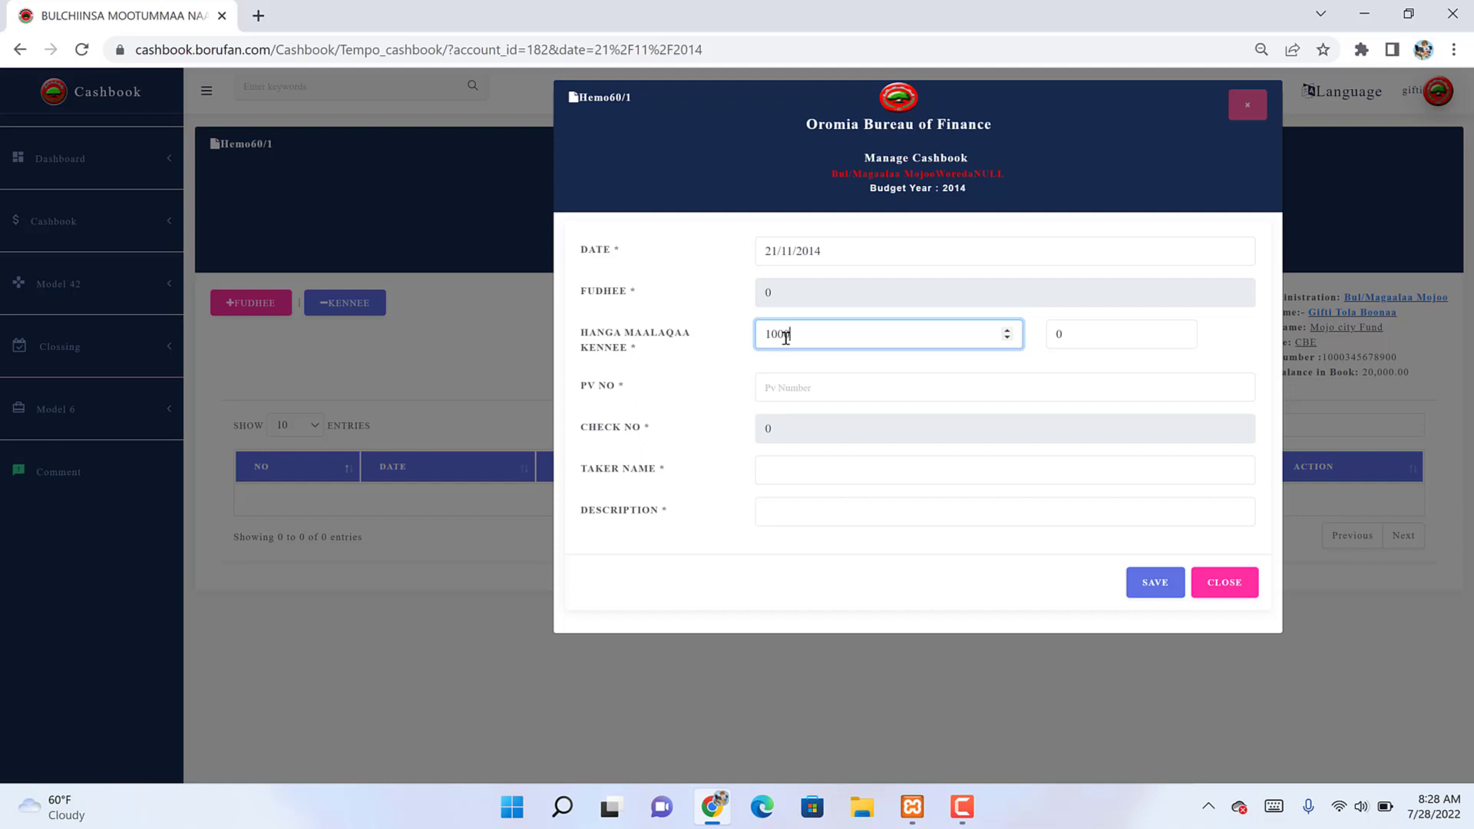
key("Tab")
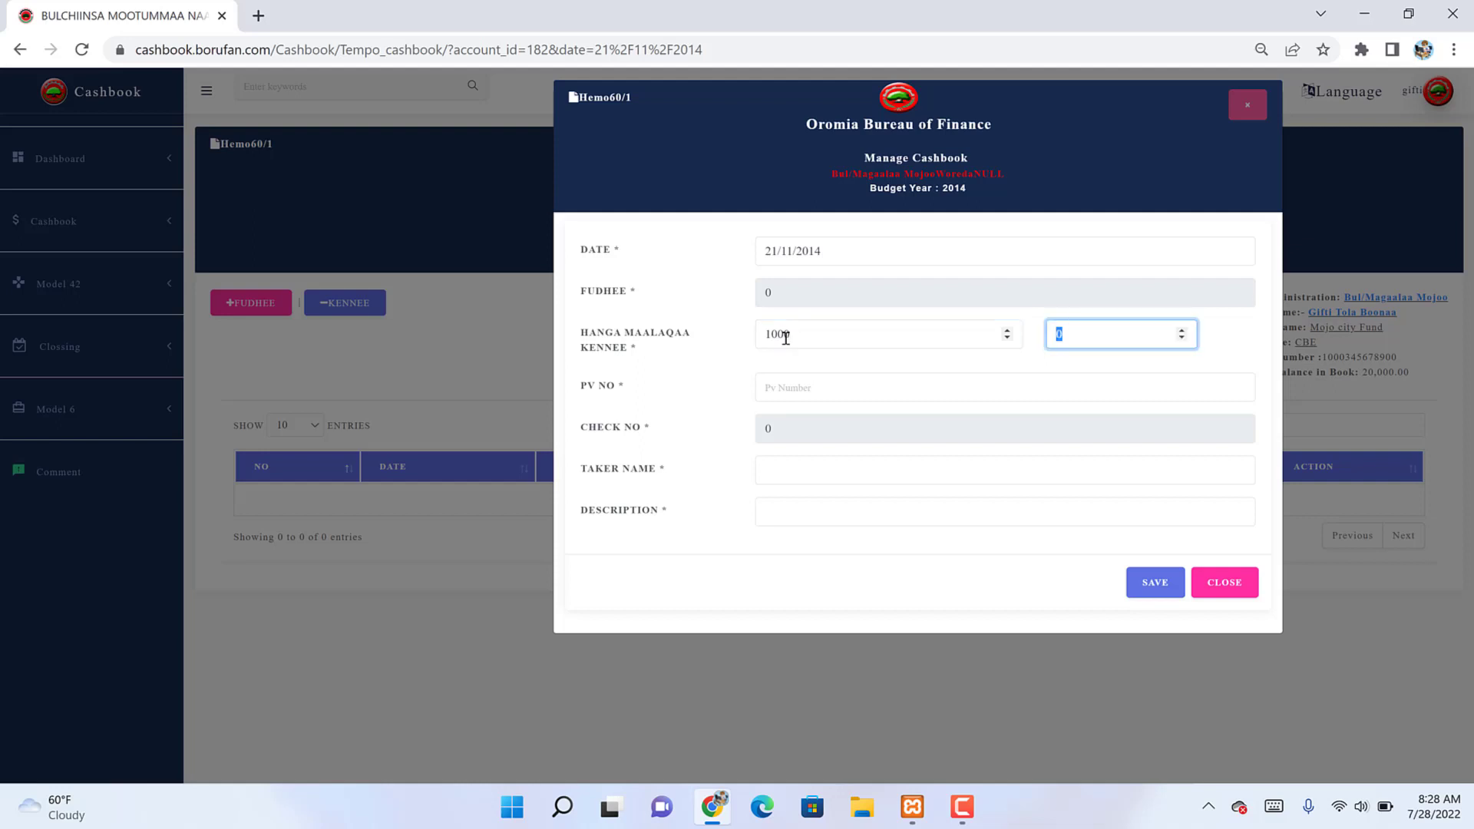
key("Tab")
type("P")
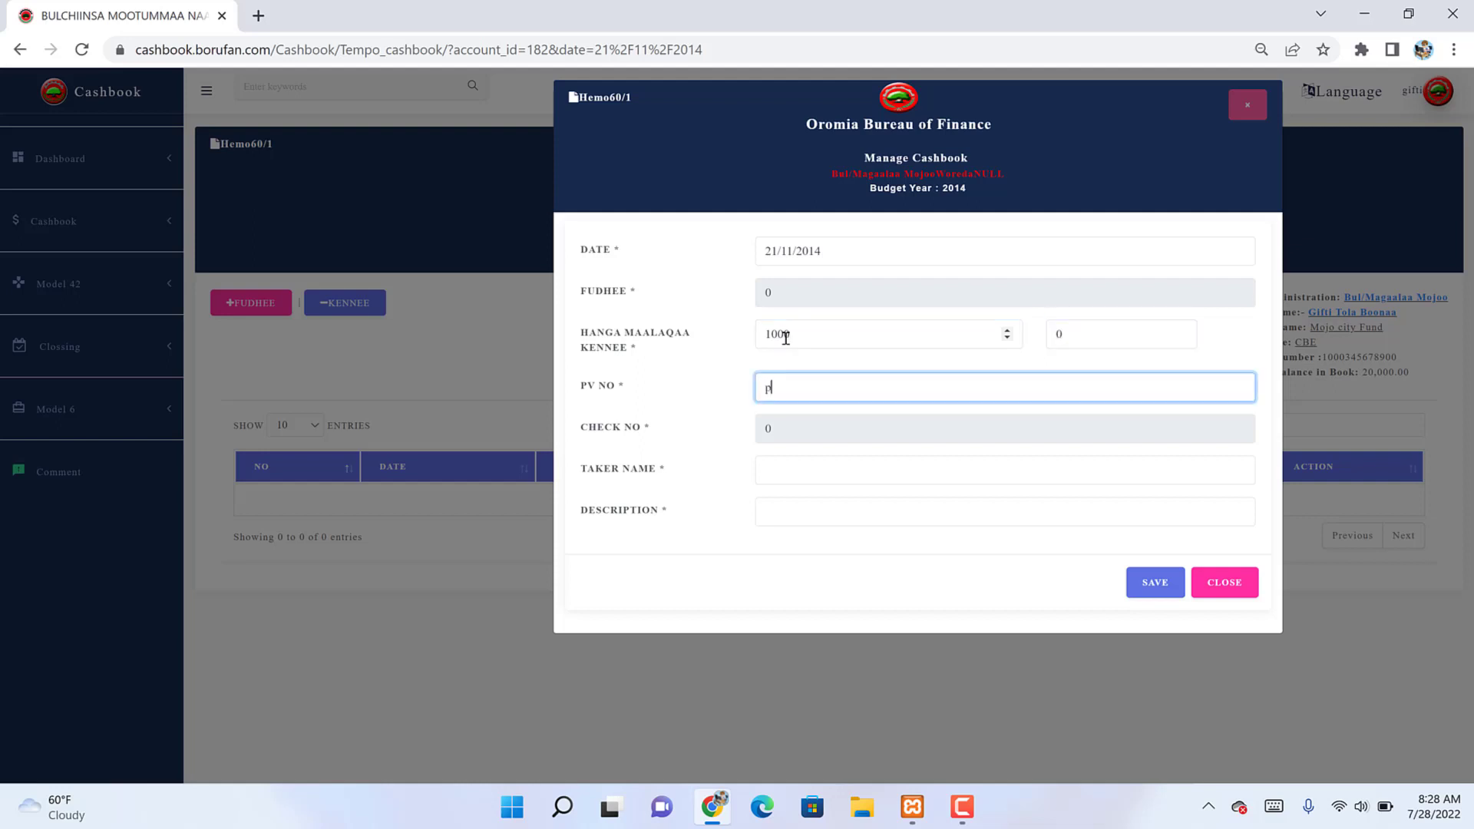
key("BackSpace")
type("6745334")
Step: Enter the taker's name and description 'Durgoo', then save the expense
left_click(791, 467)
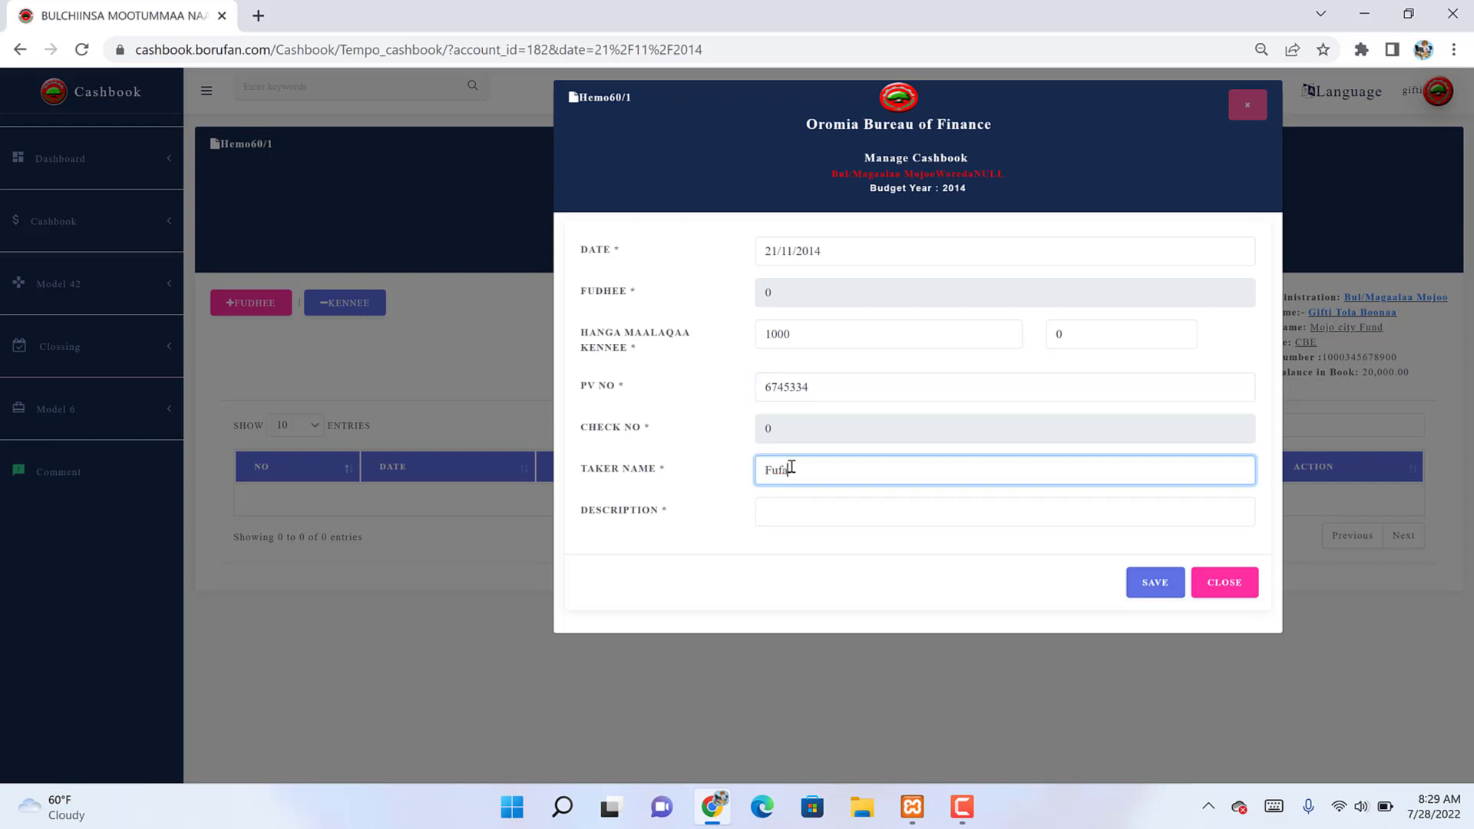
key("Tab")
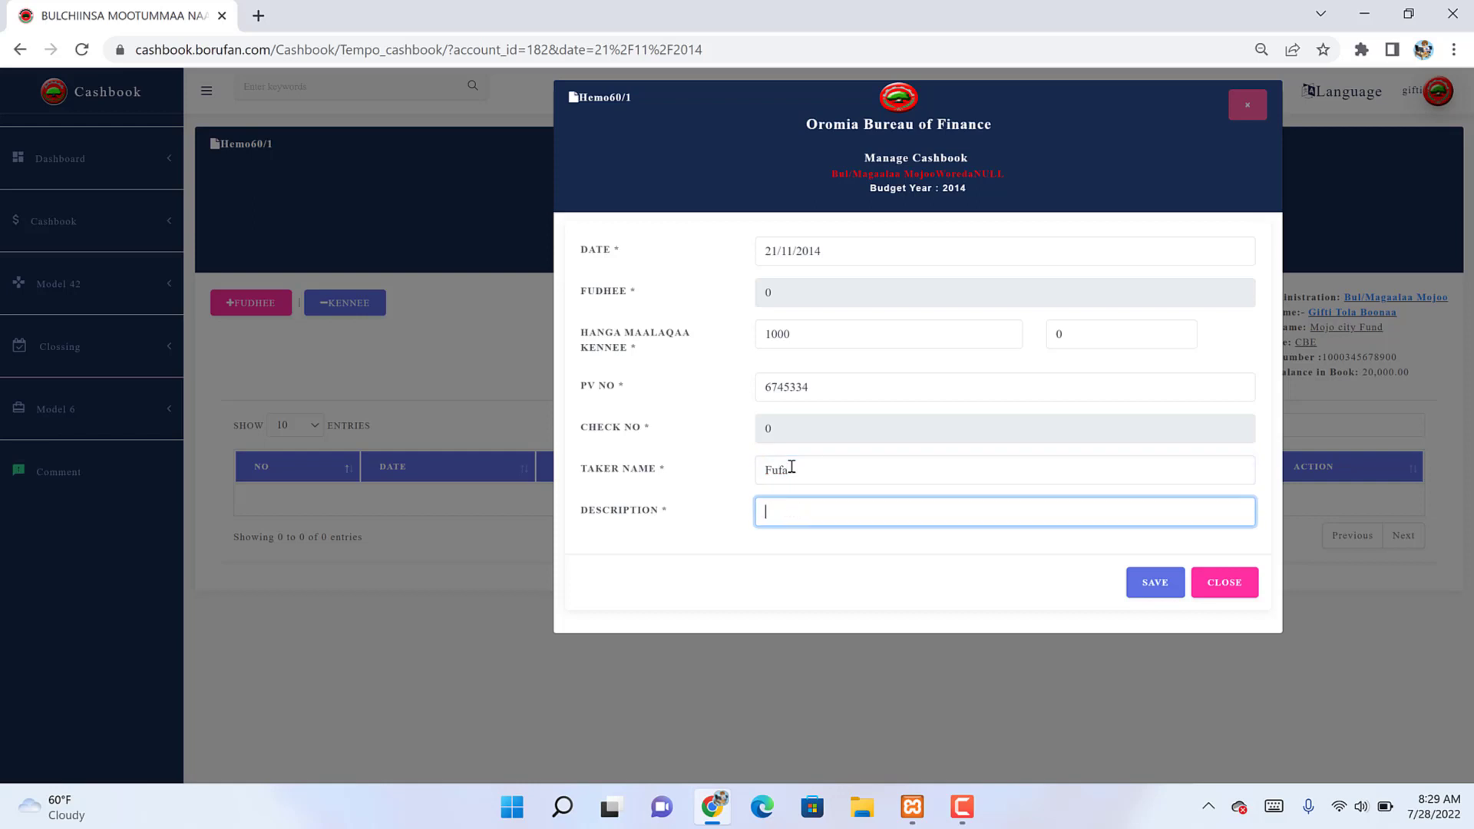
type("Durgoo")
left_click(1168, 583)
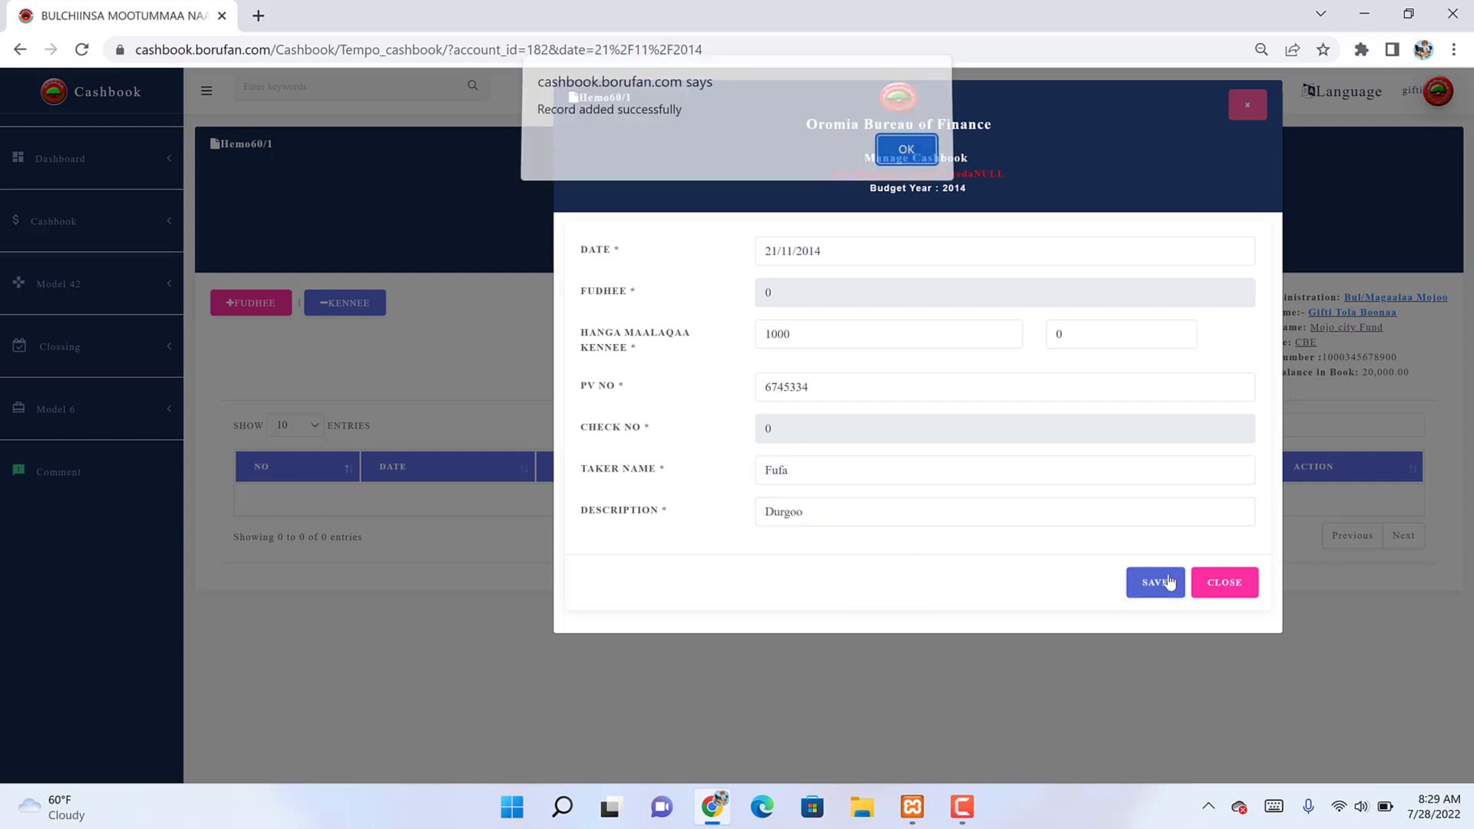
key("Return")
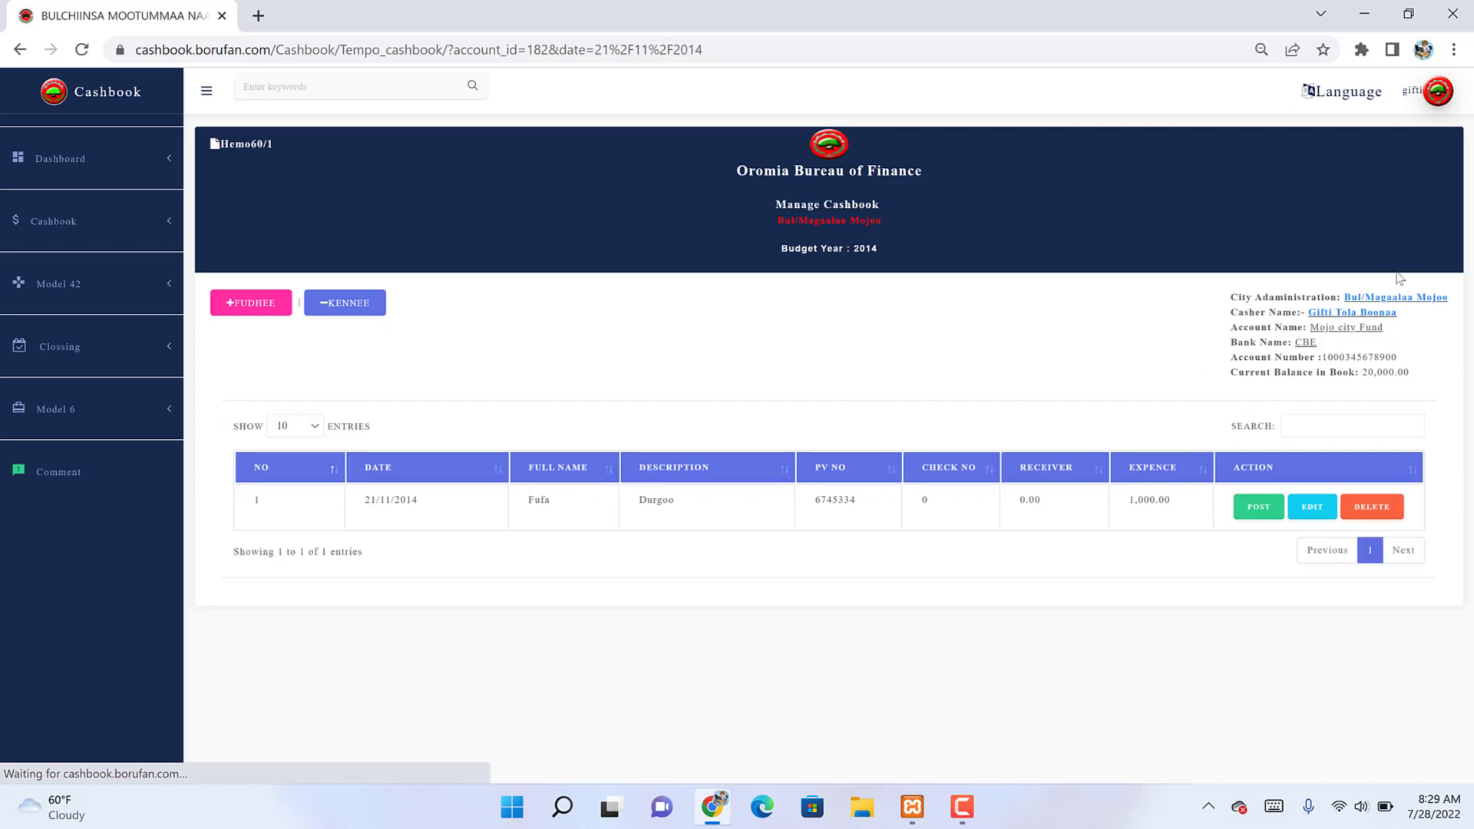
Step: Post the 1,000.00 Durgoo expense, lowering the book balance to 19,000.00
left_click(1258, 508)
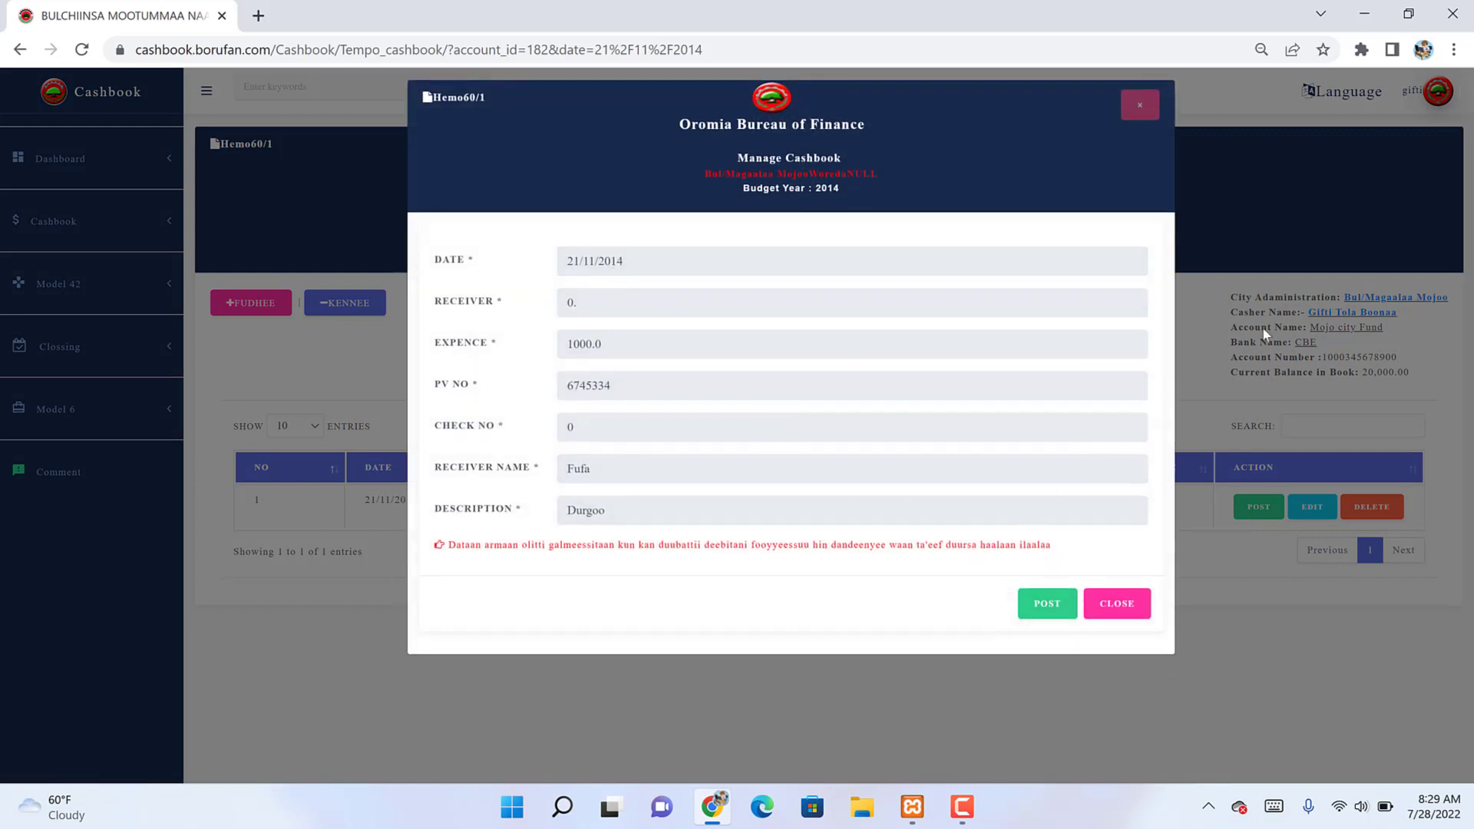
left_click(1230, 218)
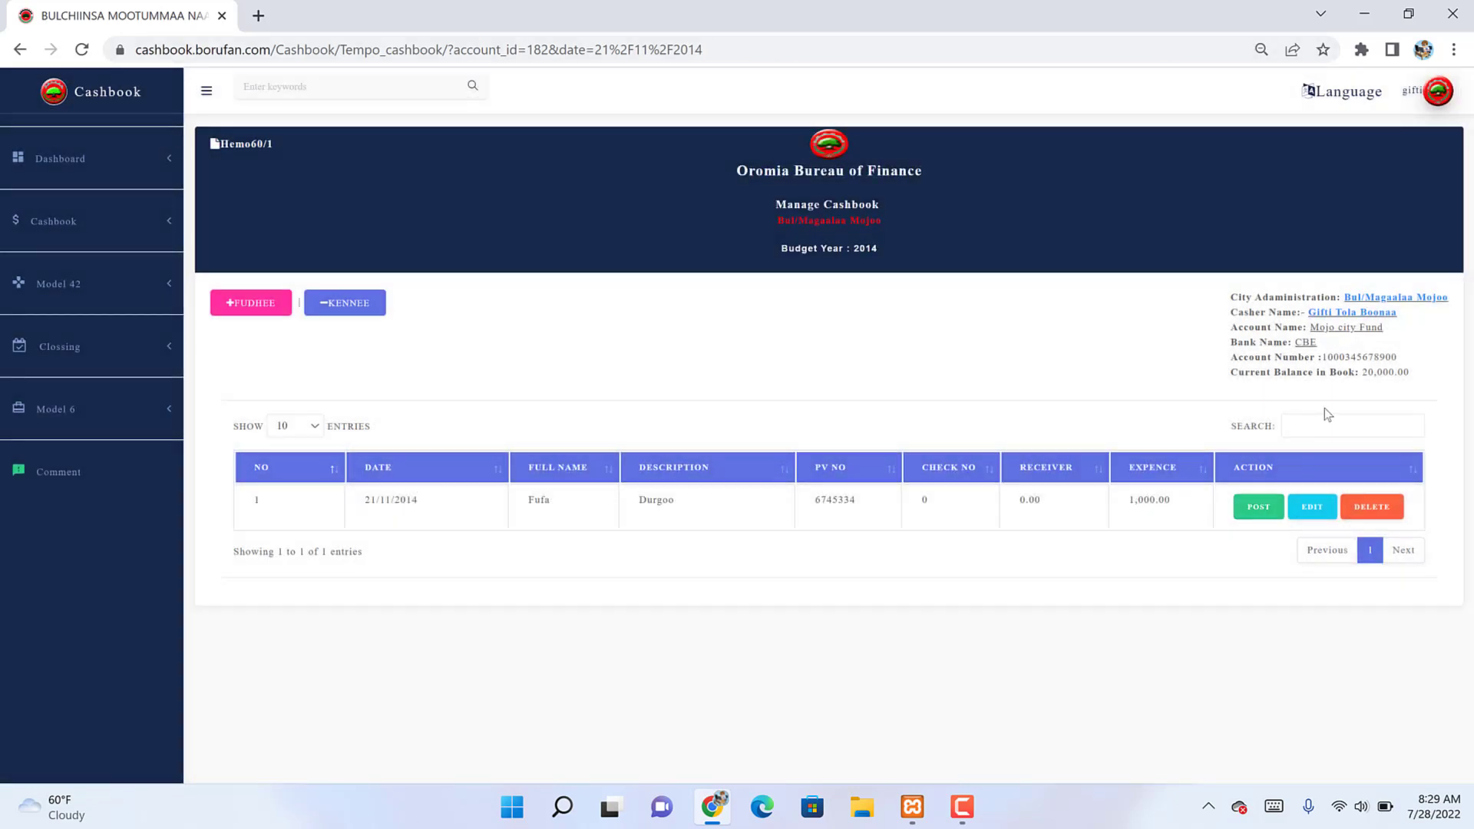
left_click(1259, 507)
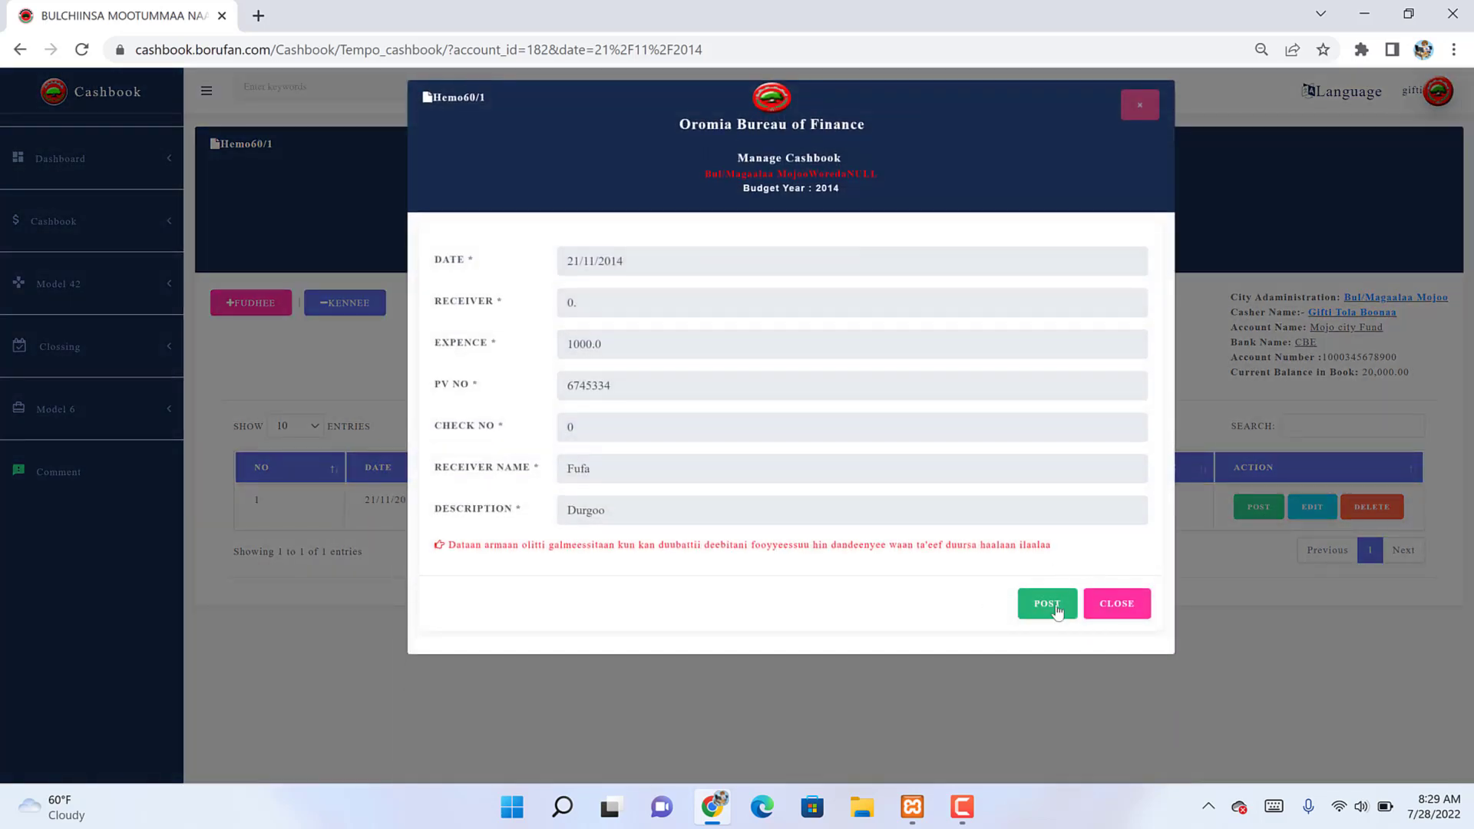
left_click(1047, 605)
key("Return")
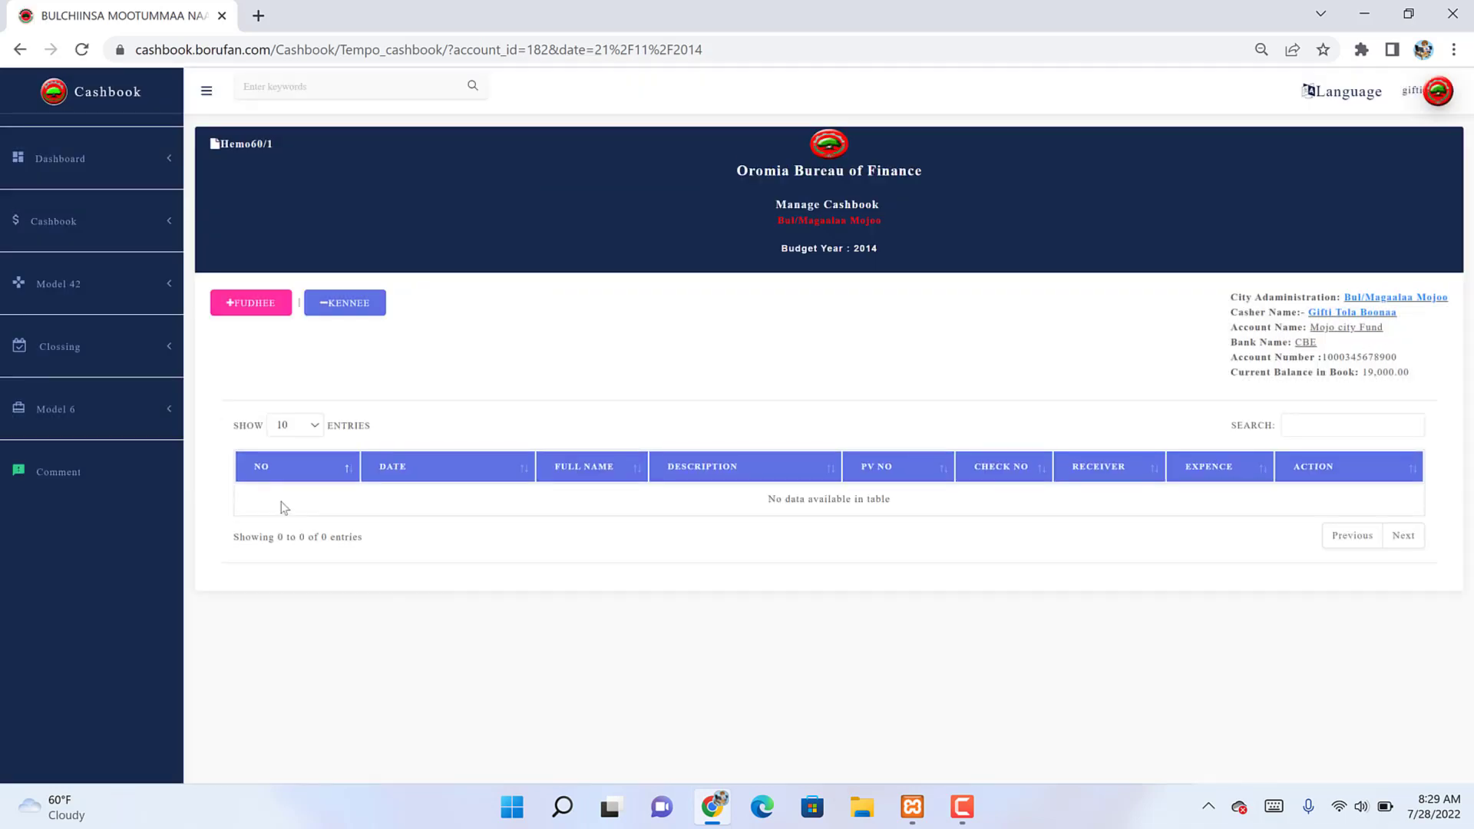
left_click(62, 229)
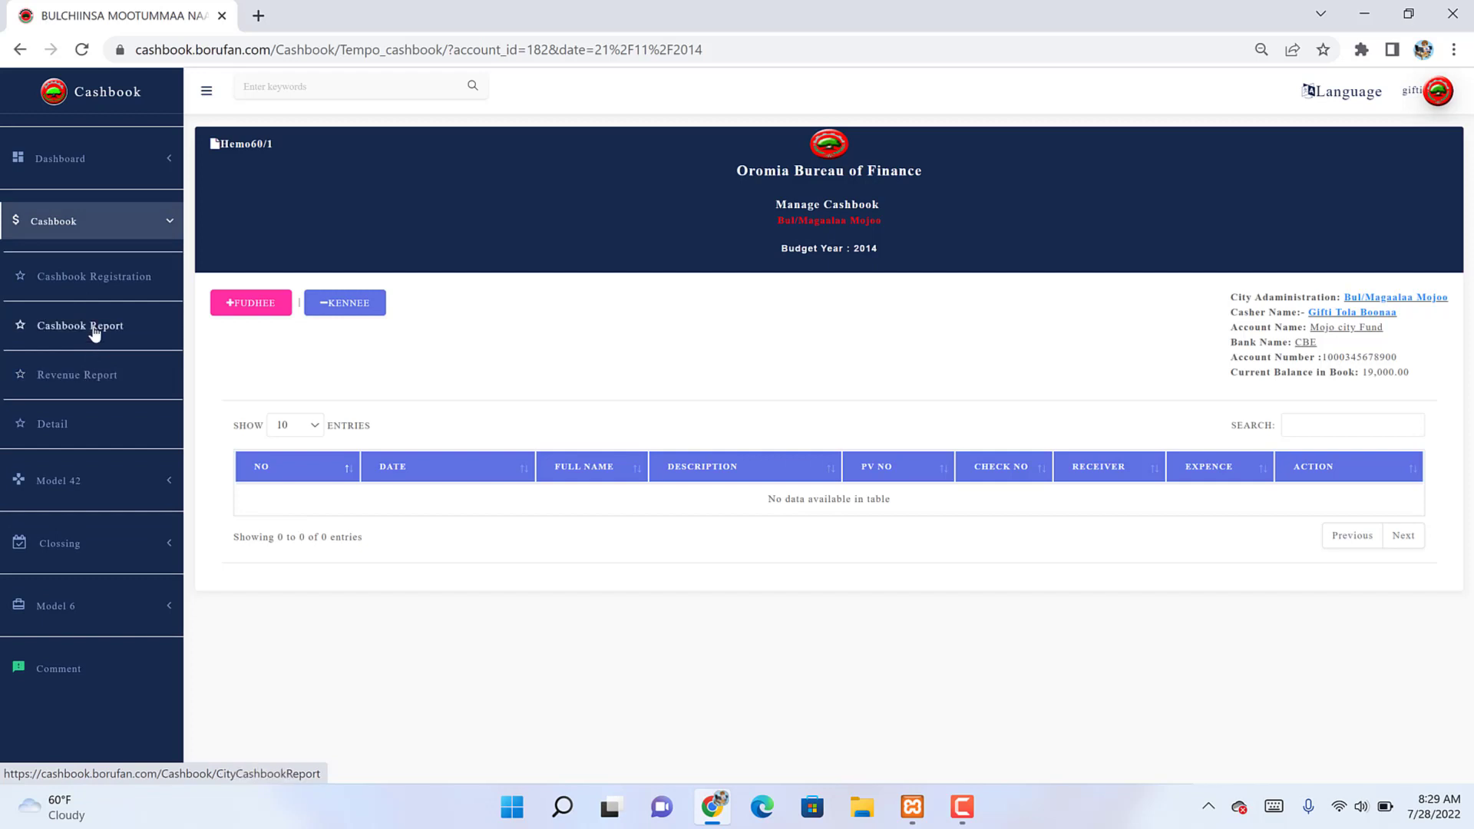
Step: Generate the Mojo city Fund cashbook report for 21/11/2014, ending with 19,000.00 remaining
left_click(48, 327)
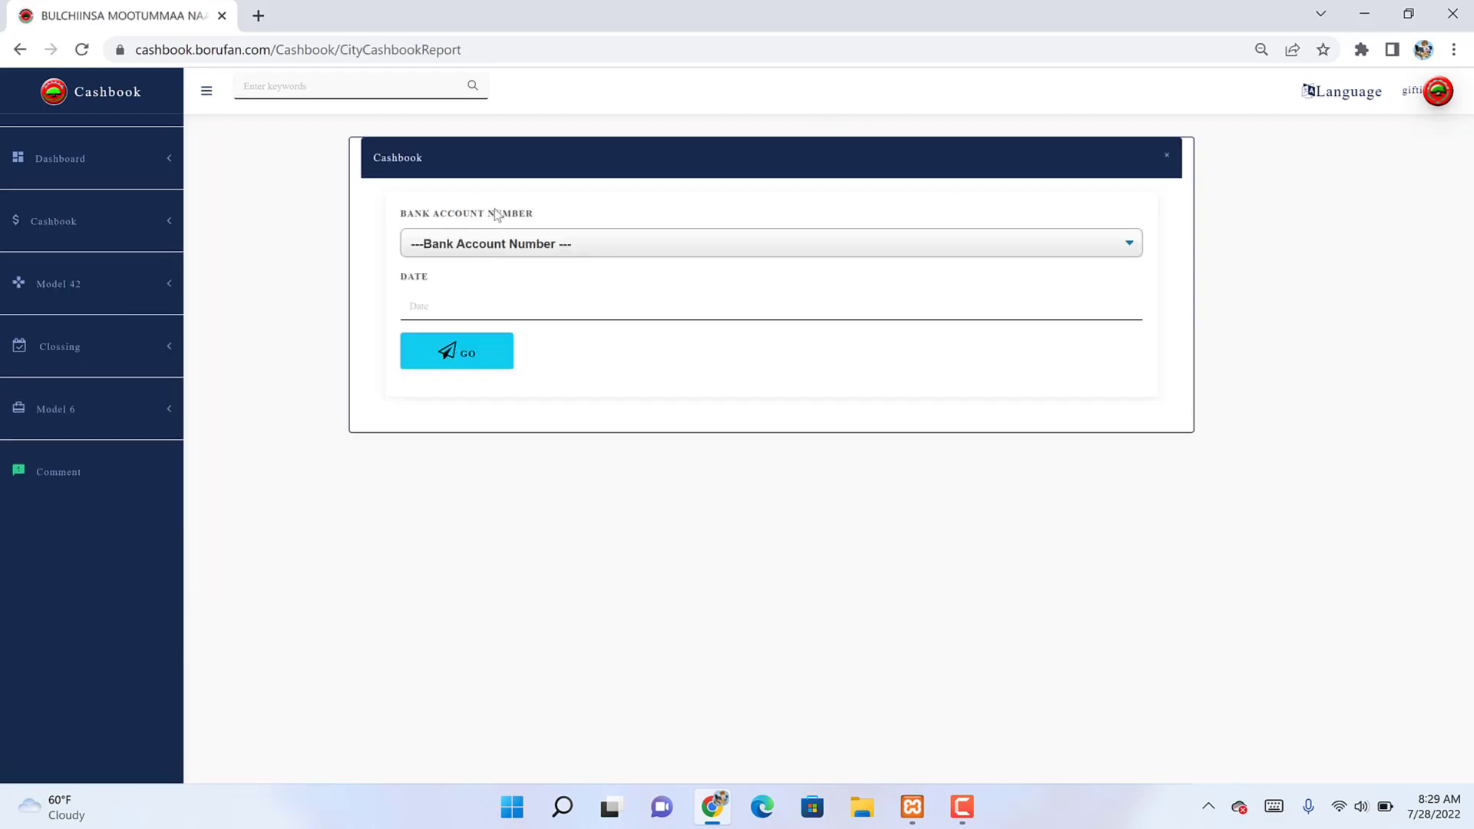
left_click(484, 306)
left_click(484, 245)
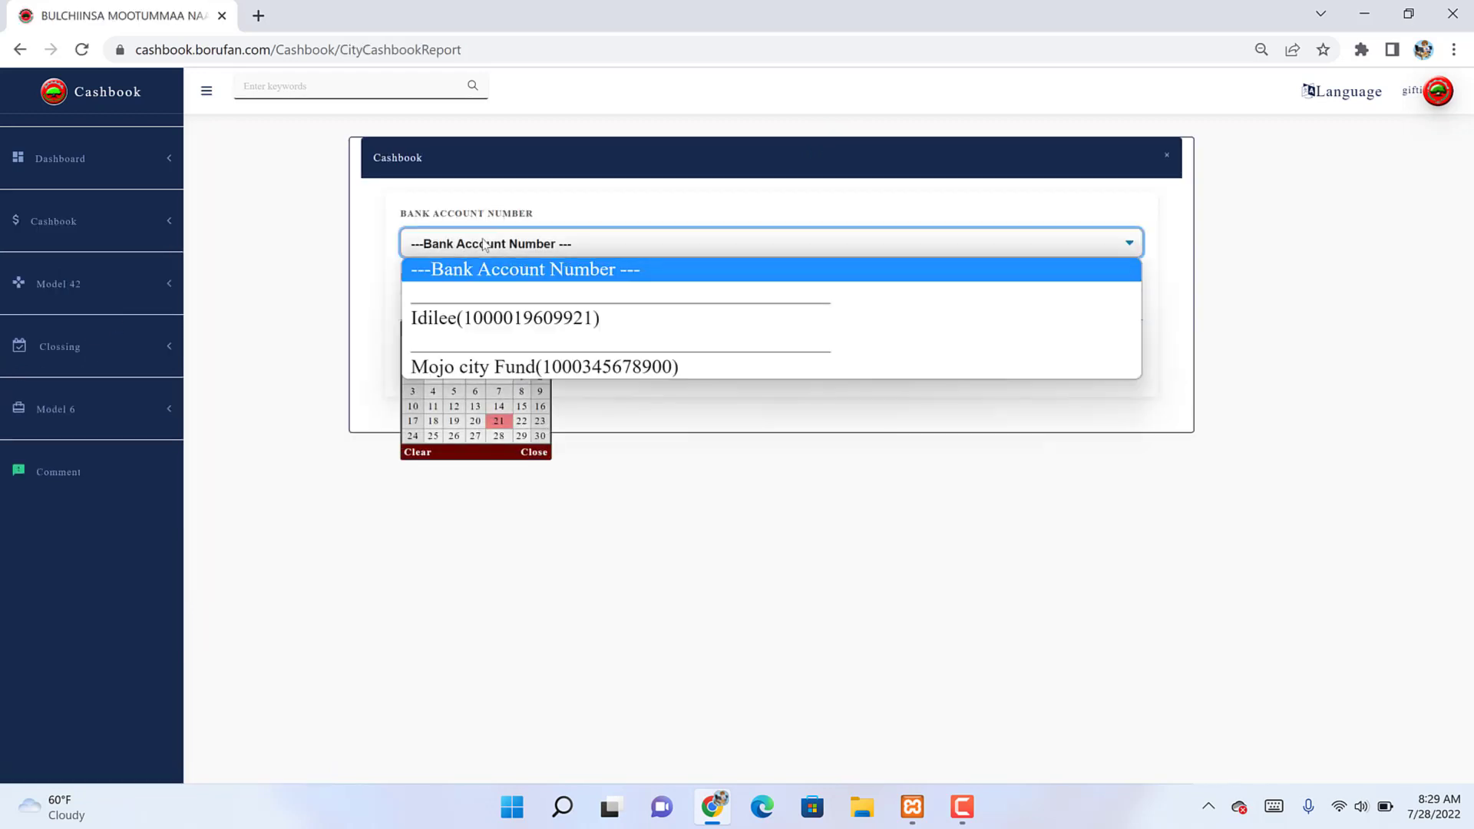
left_click(481, 371)
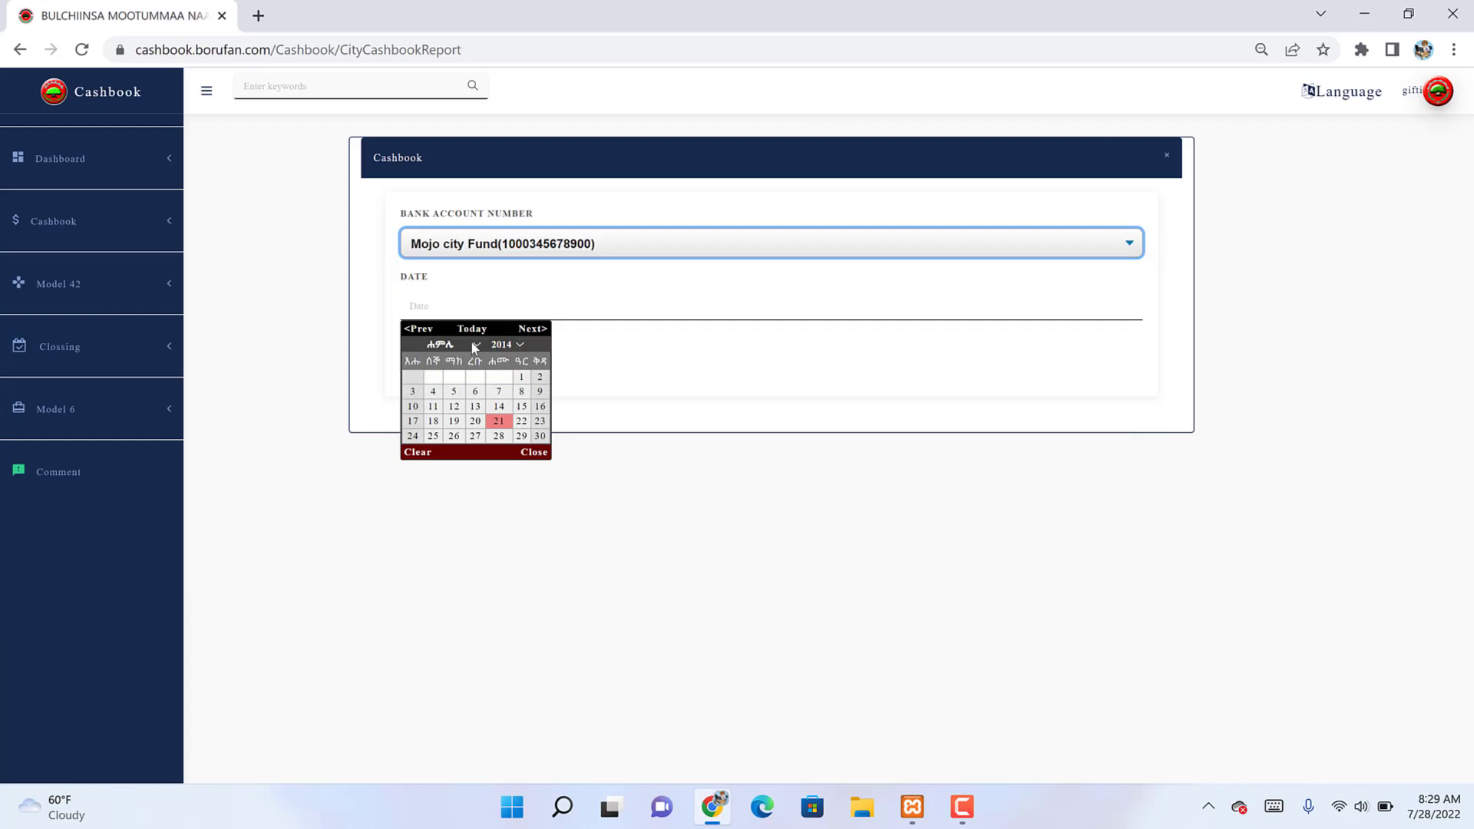
left_click(508, 425)
left_click(509, 424)
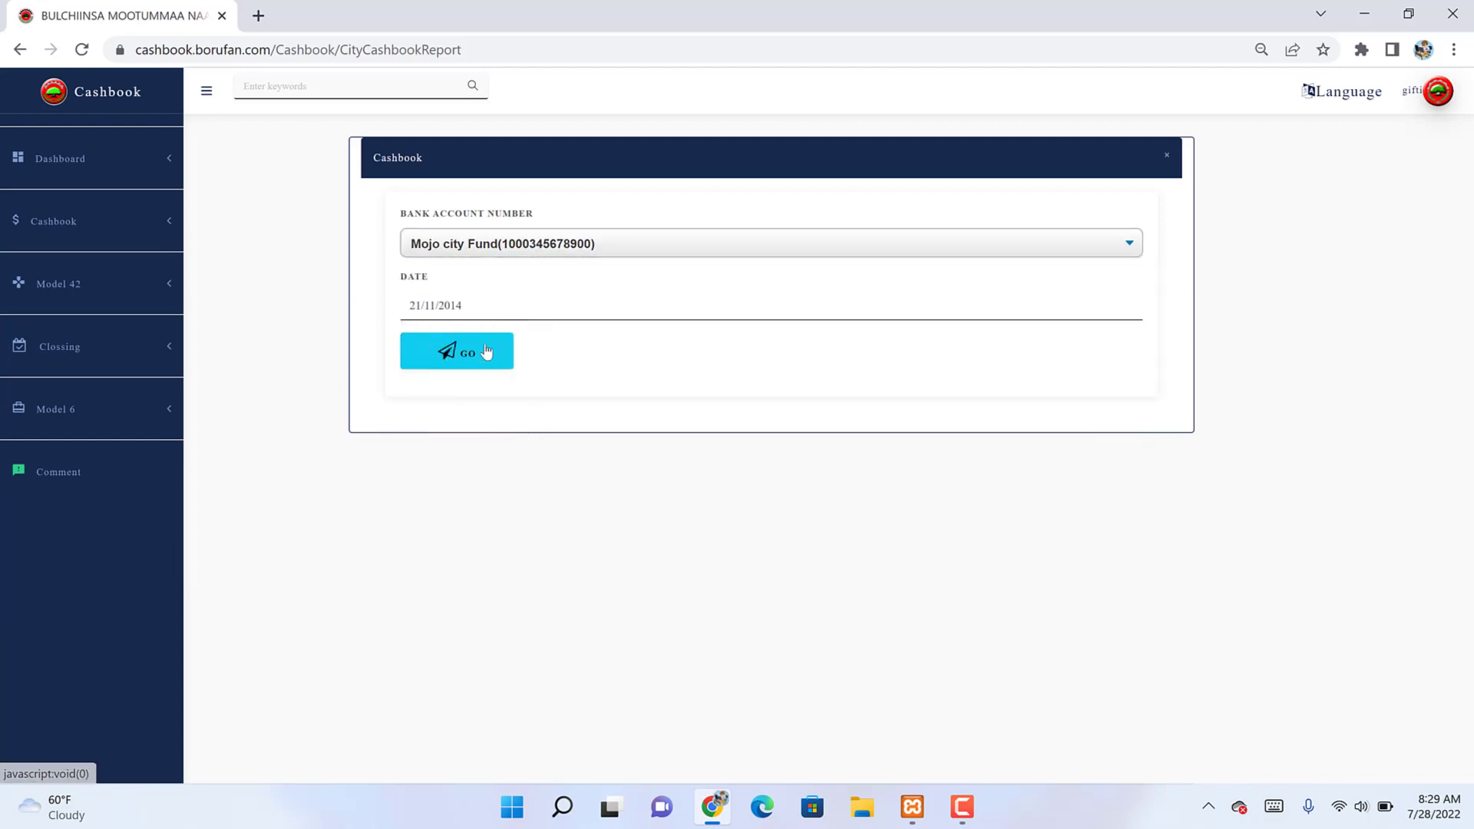
left_click(485, 350)
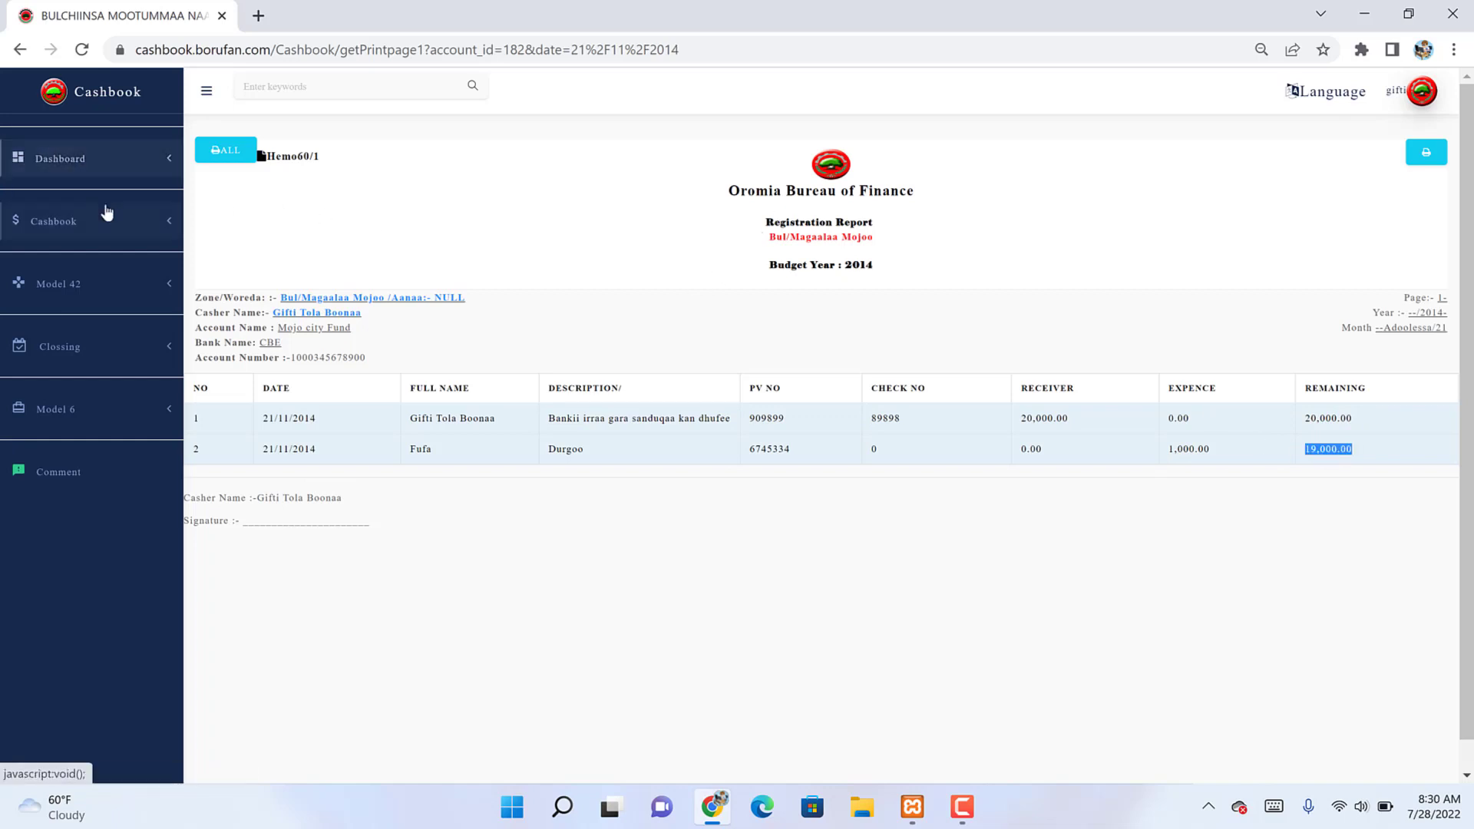
left_click(117, 240)
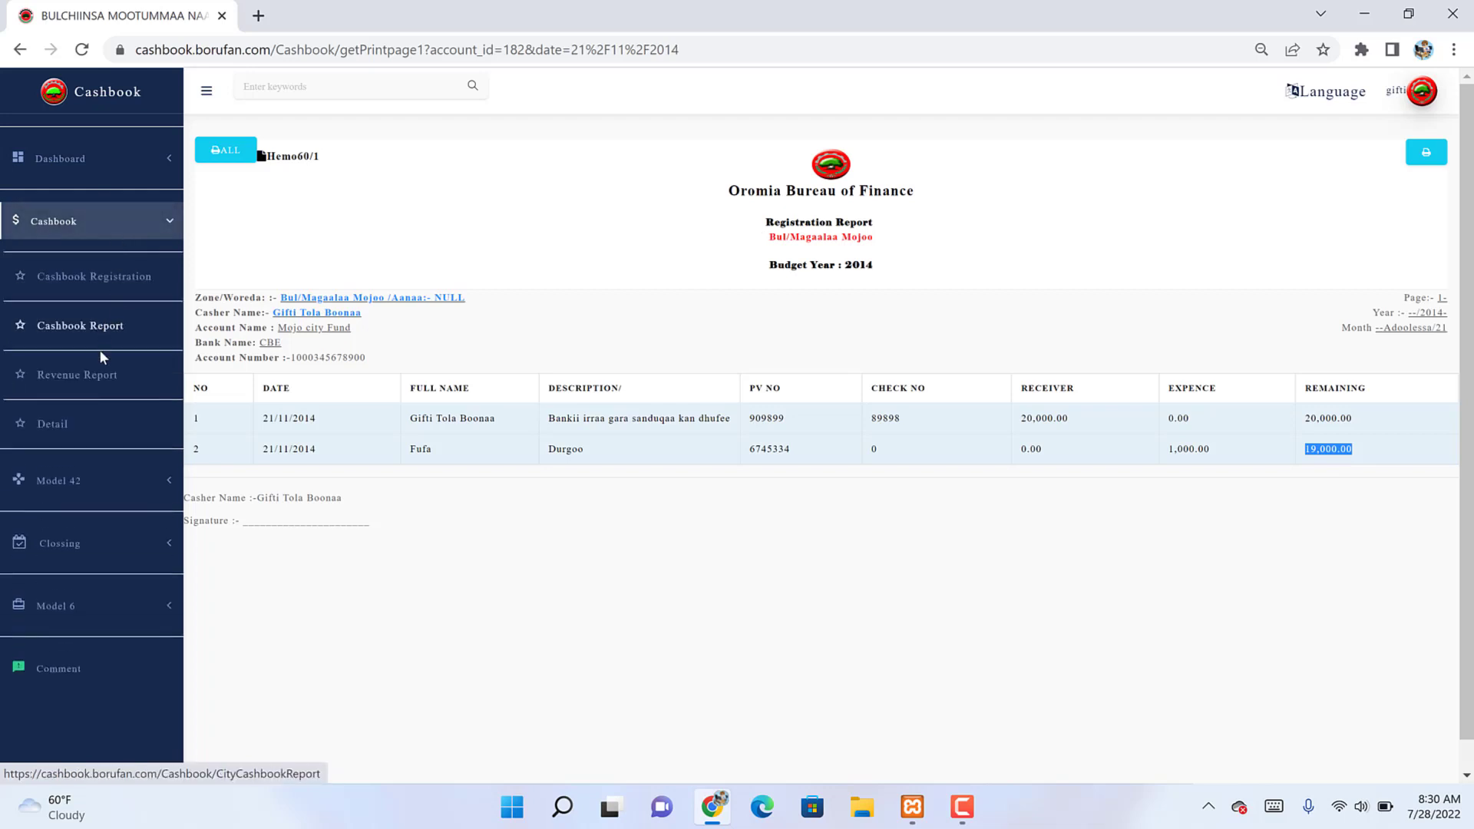
Step: Generate the revenue report for Mojo city Fund dated 21/11/2014
left_click(92, 375)
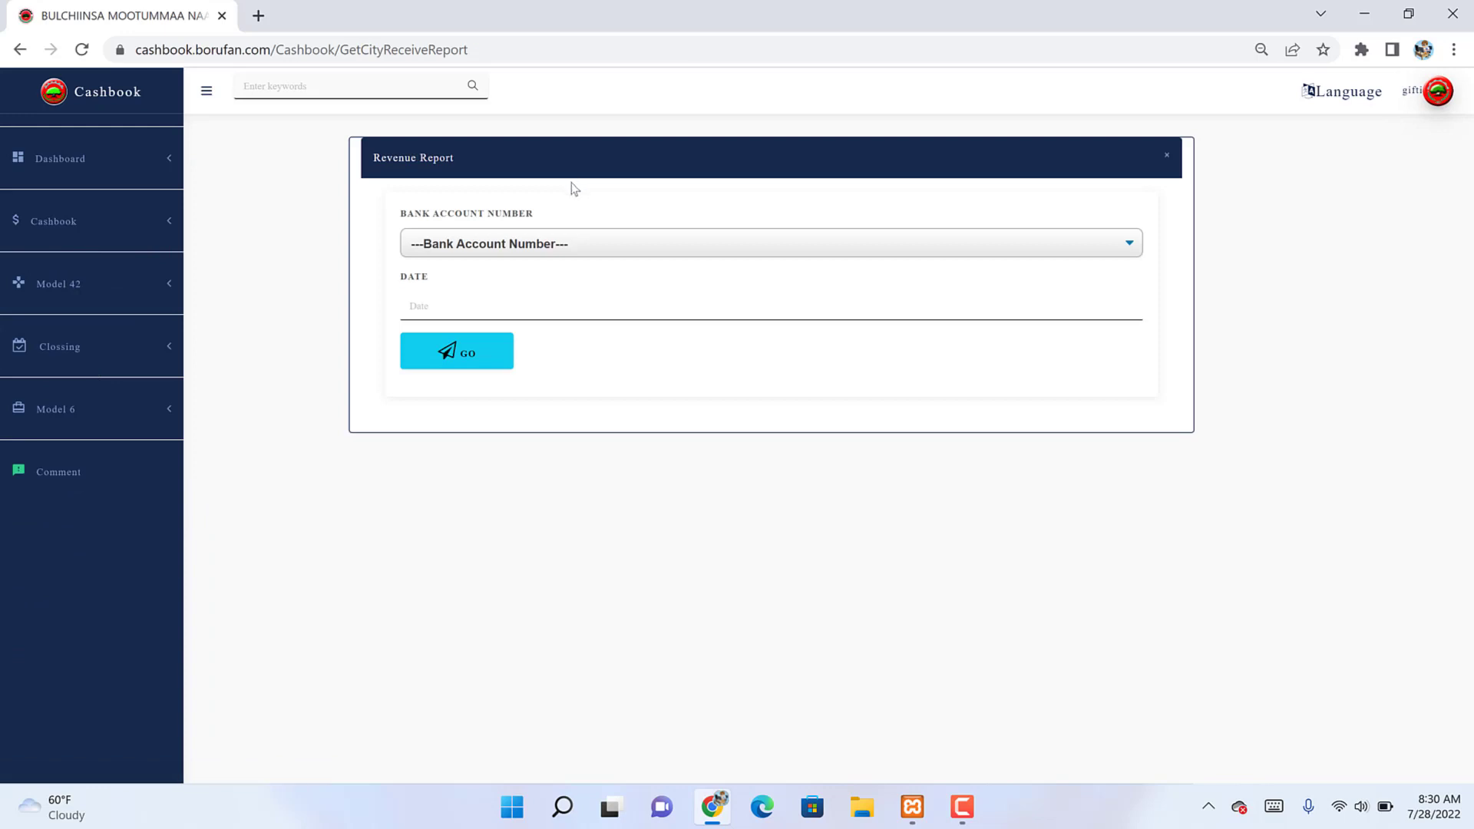
left_click(531, 246)
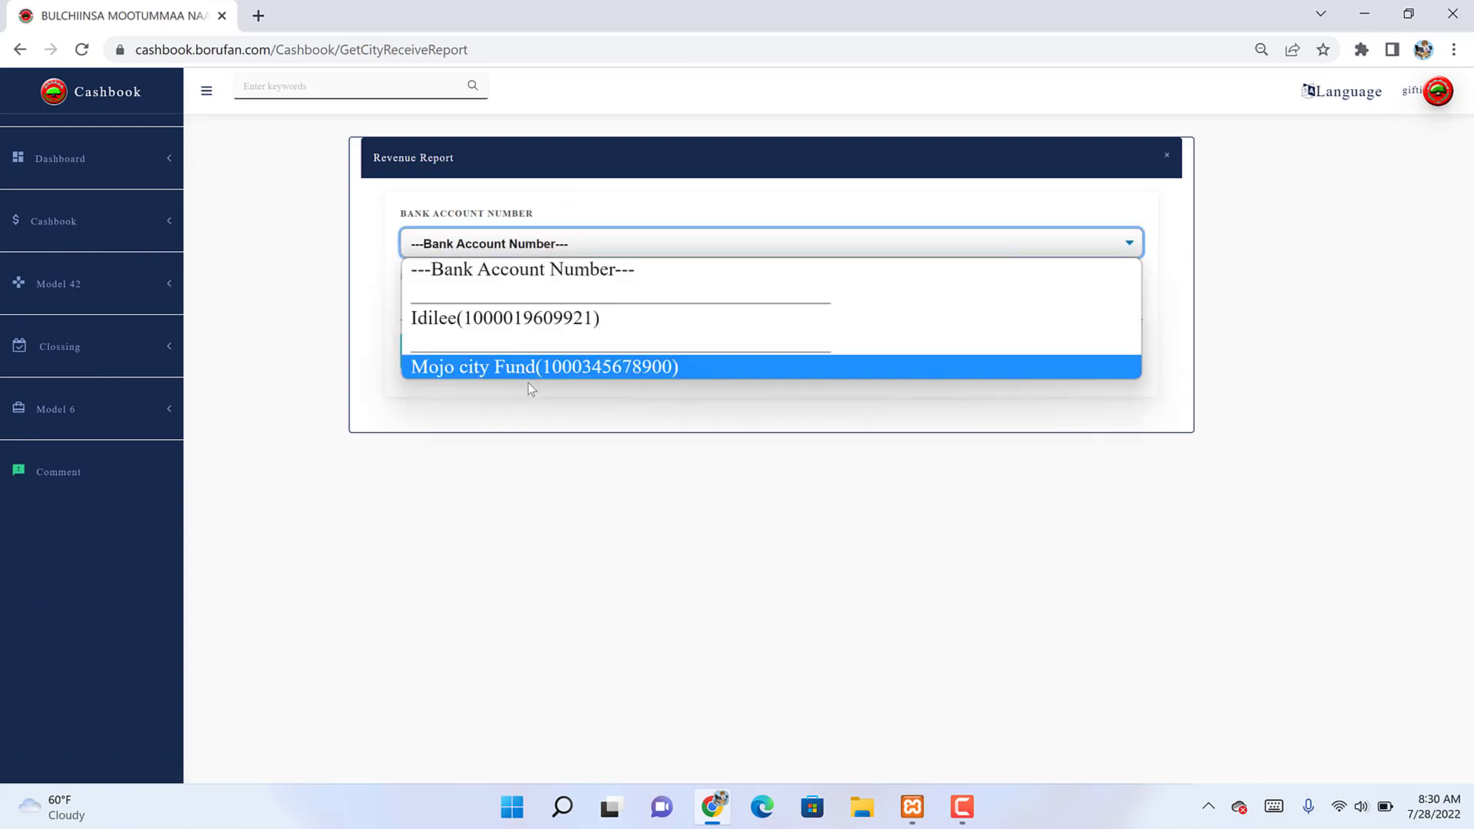
left_click(531, 390)
left_click(496, 307)
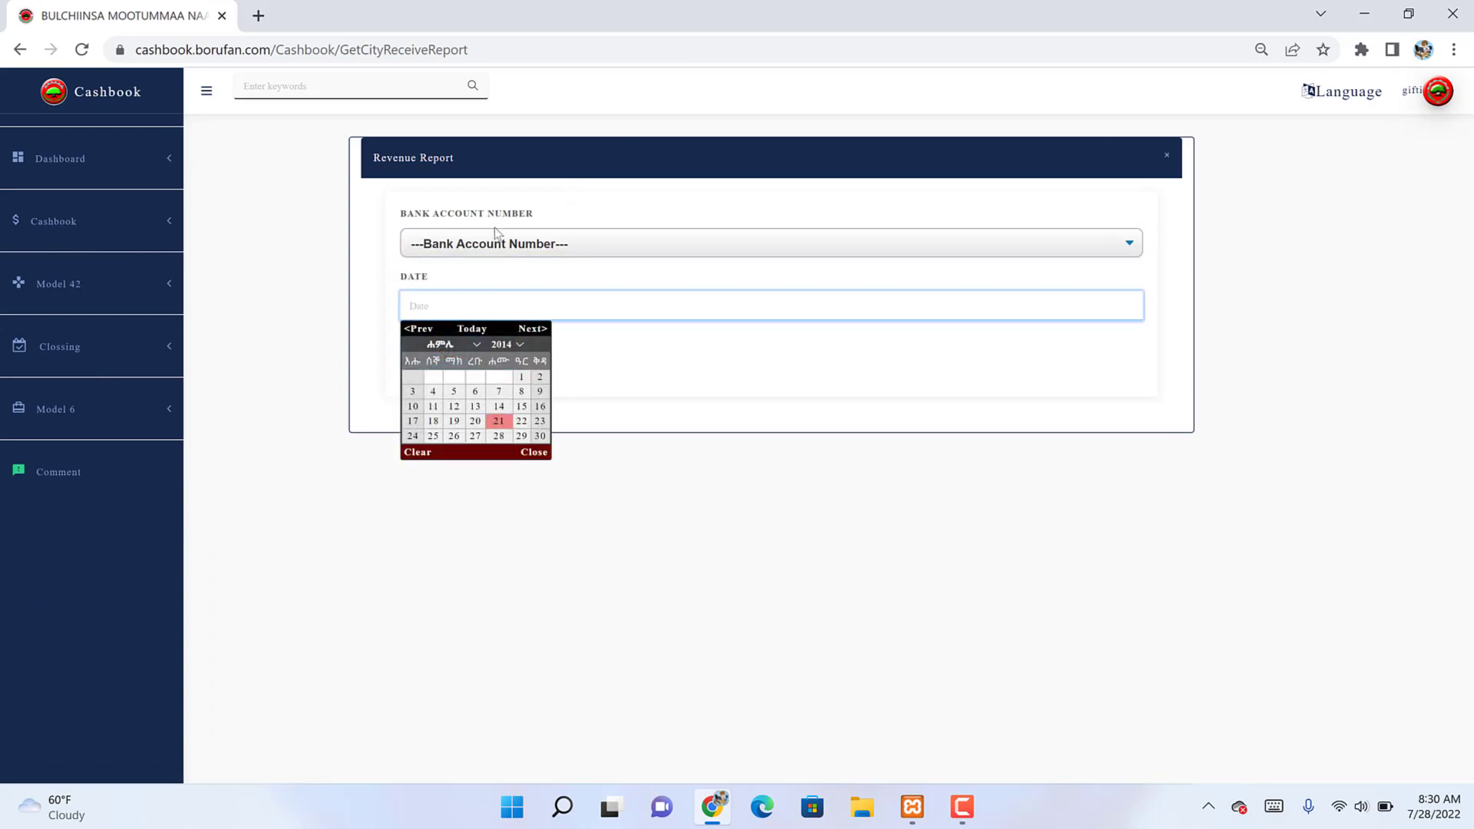
key("Return")
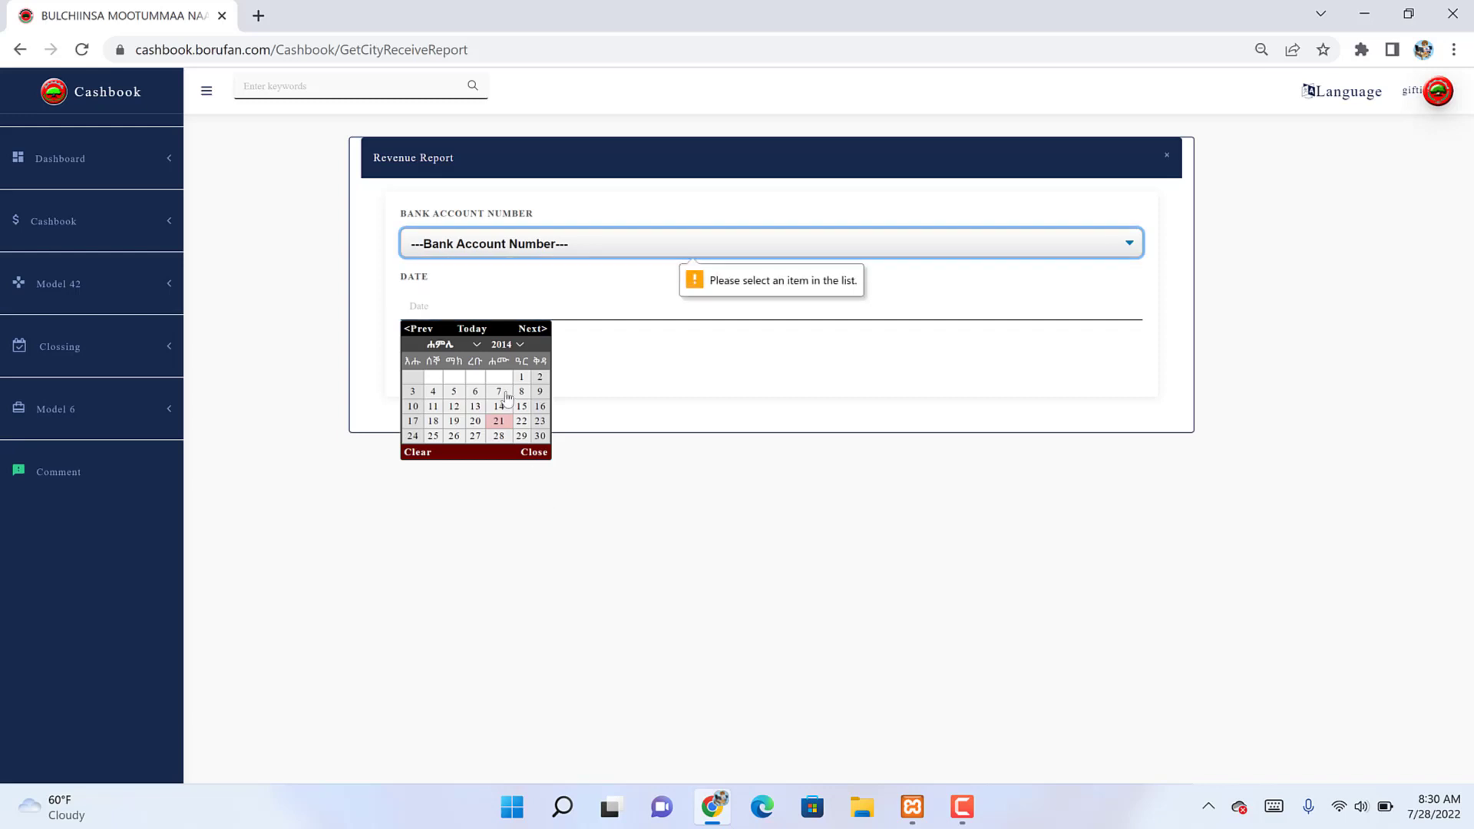
left_click(499, 421)
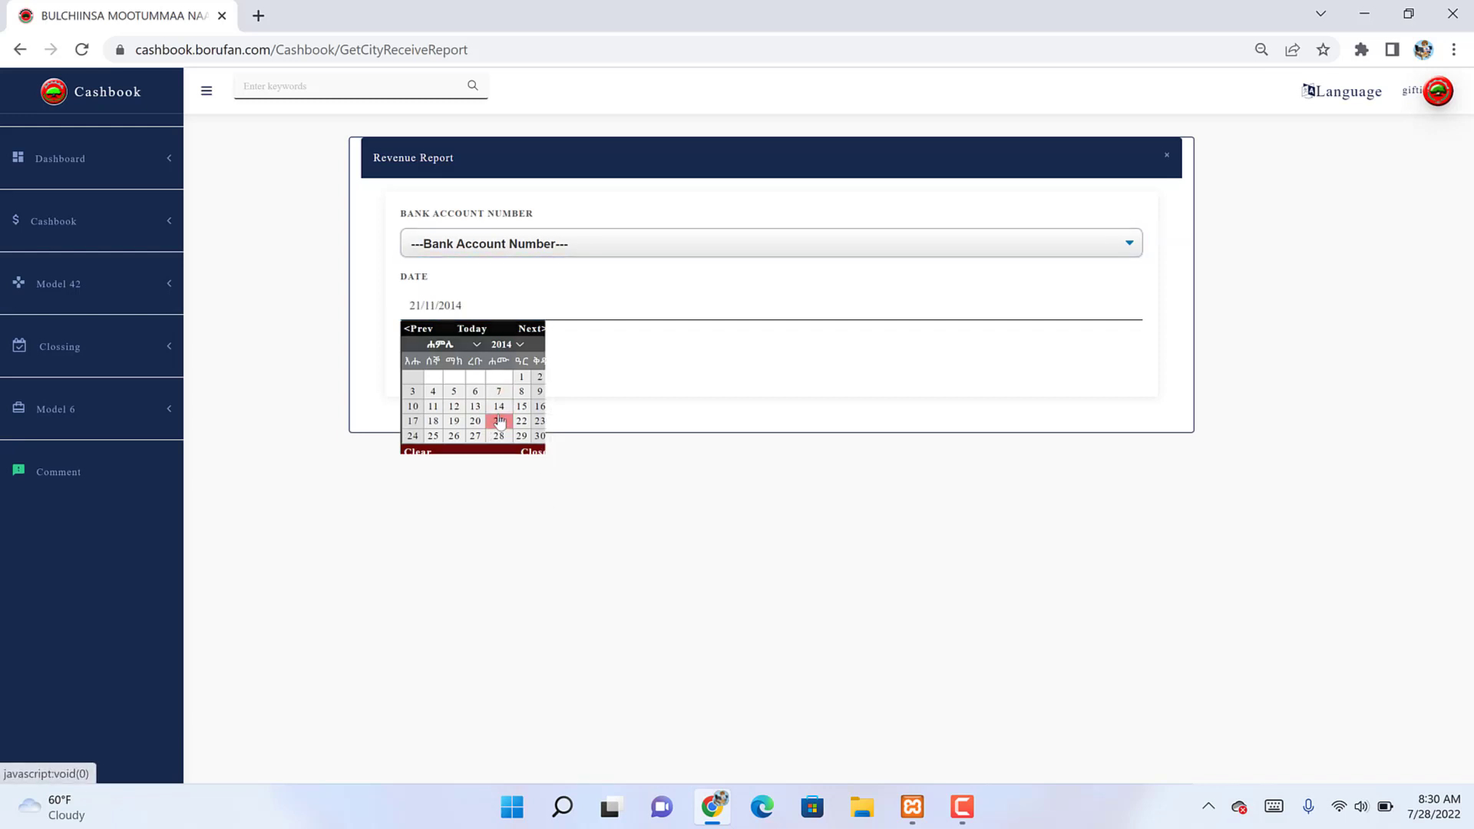
left_click(519, 244)
left_click(514, 367)
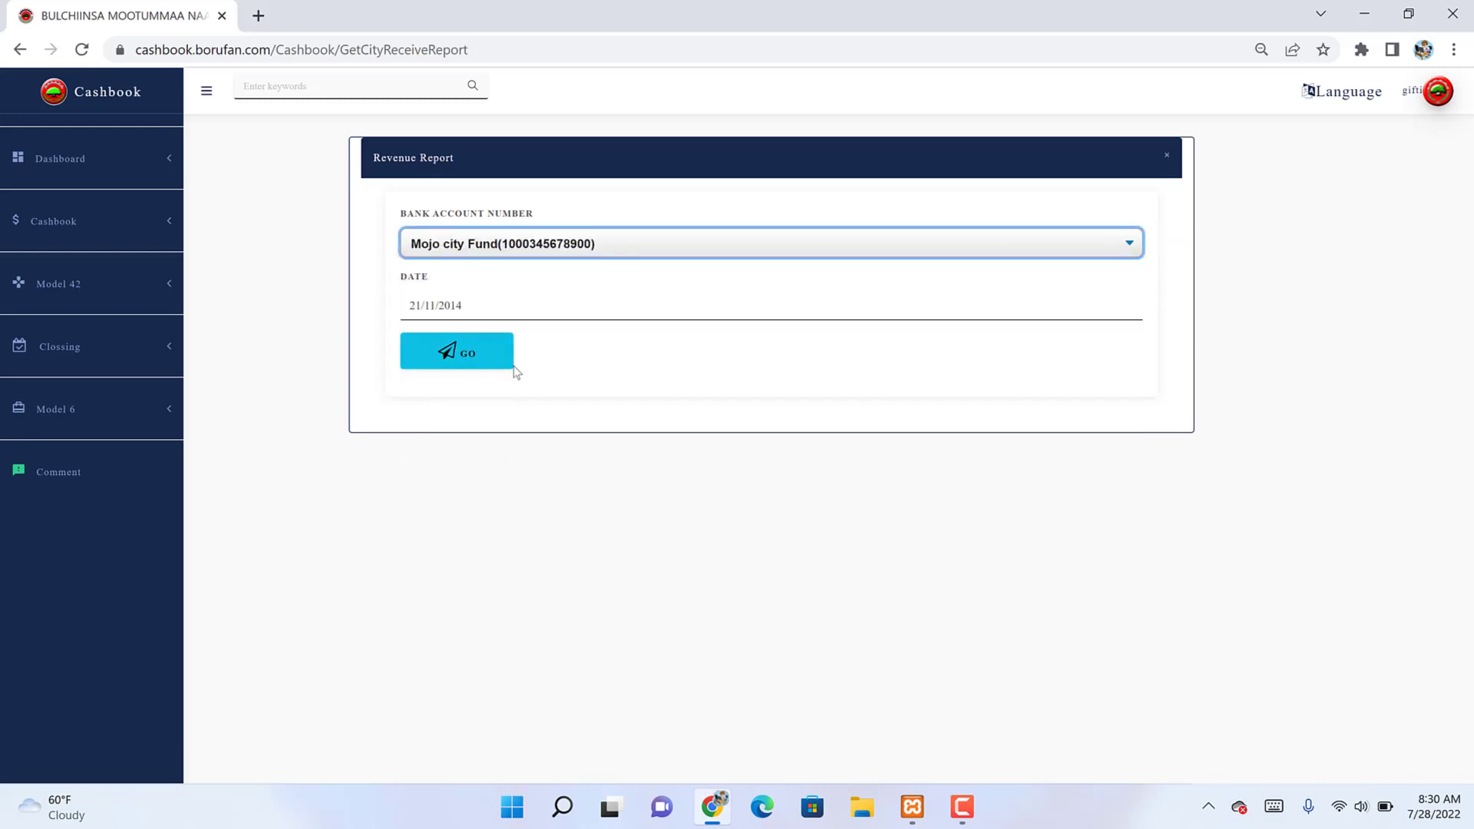
left_click(477, 361)
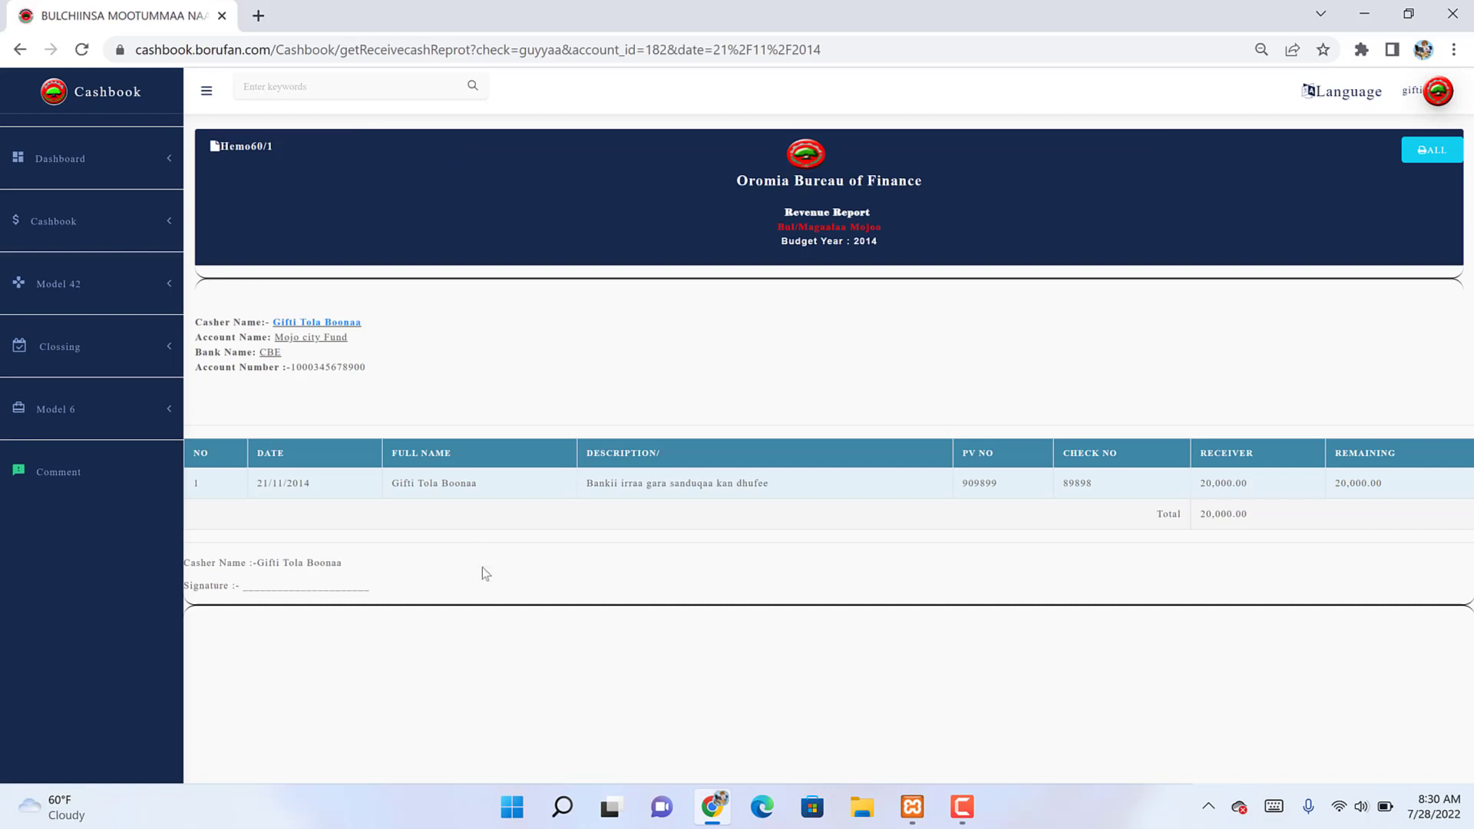
Step: Select the 20,000.00 balance value and bring up the Cashbook detail report form
double_click(1357, 482)
left_click(138, 228)
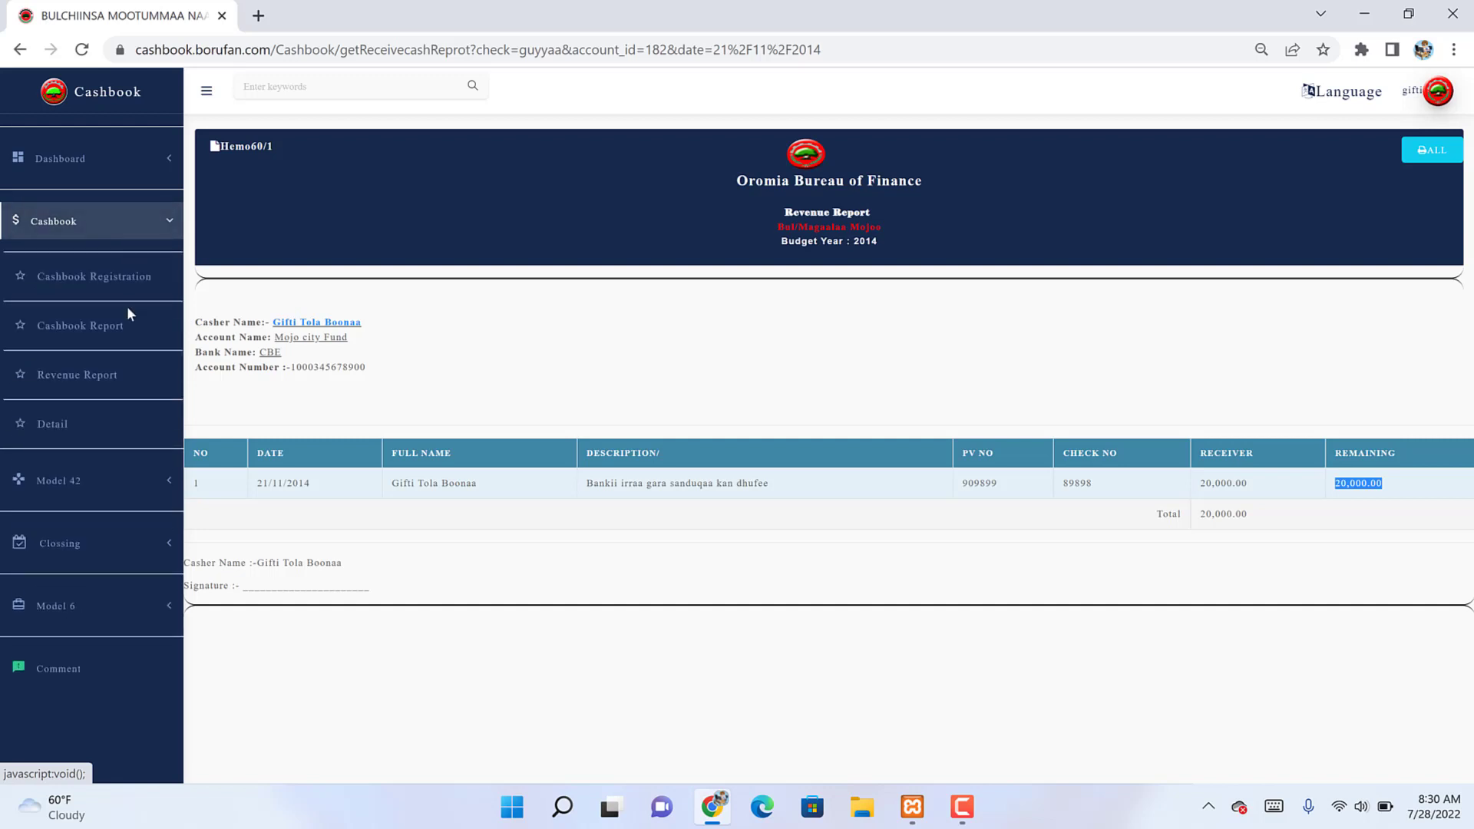
left_click(56, 424)
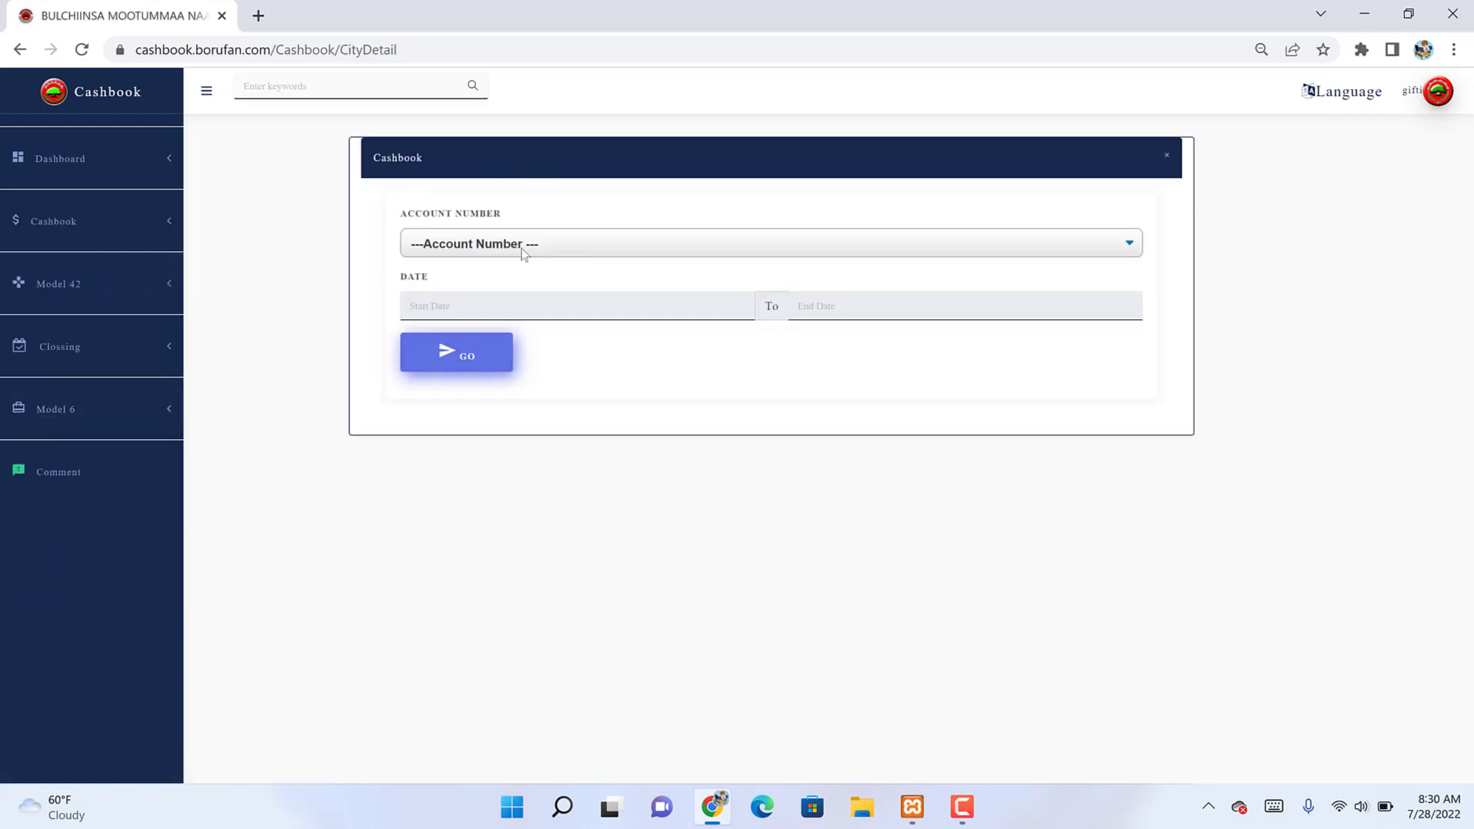
left_click(522, 246)
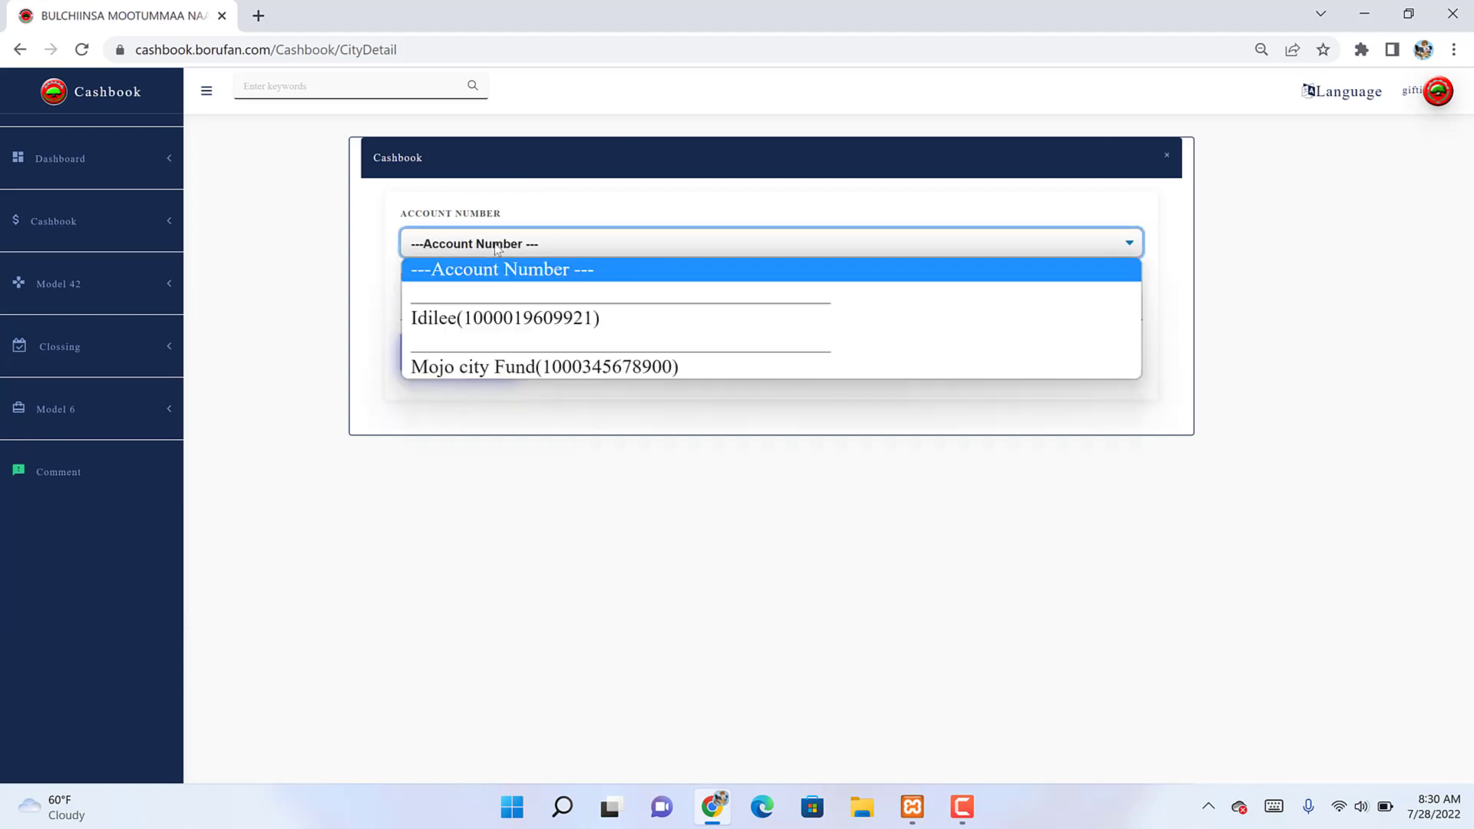
left_click(482, 367)
left_click(473, 314)
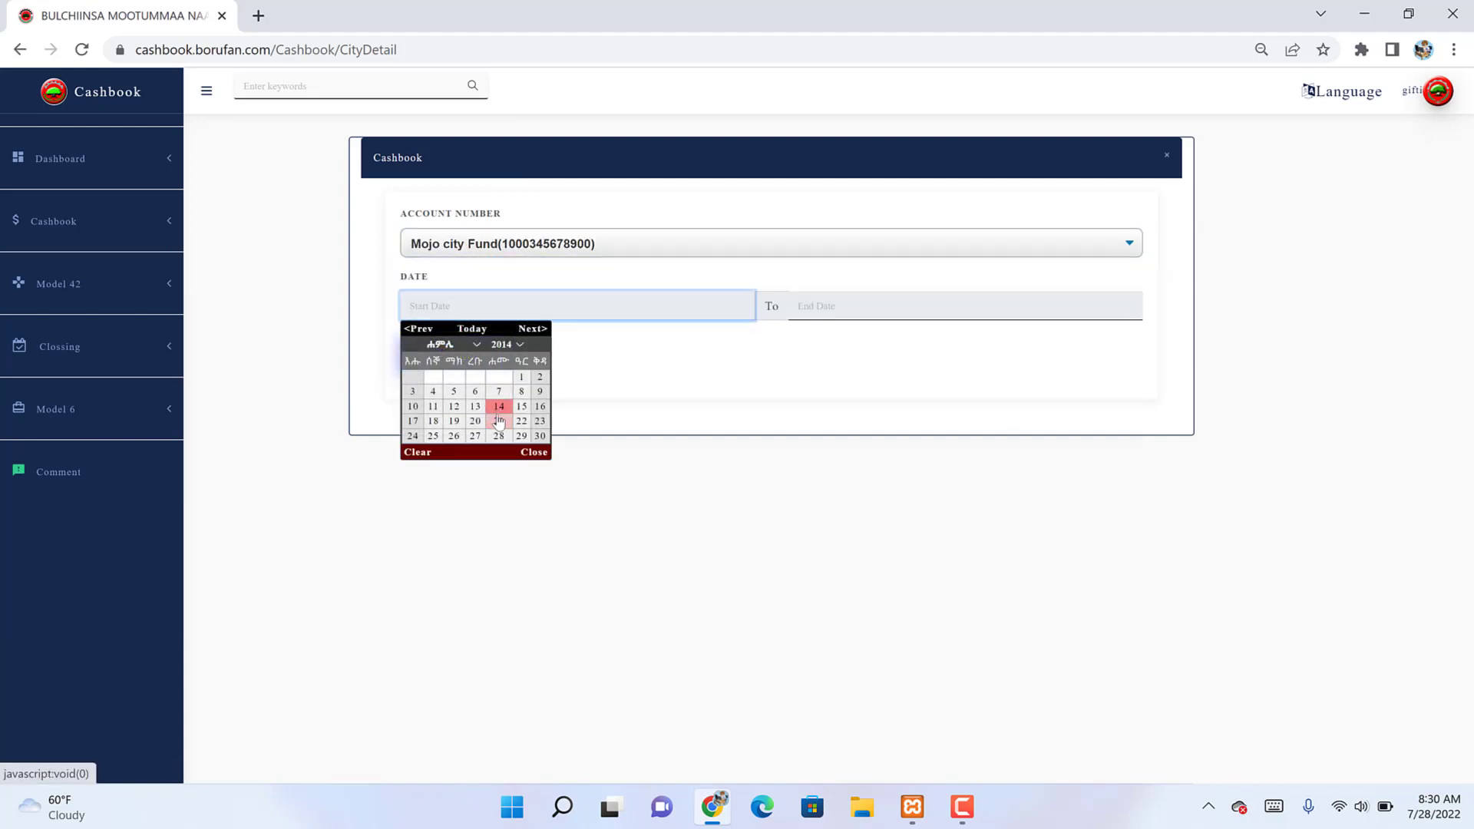
left_click(475, 420)
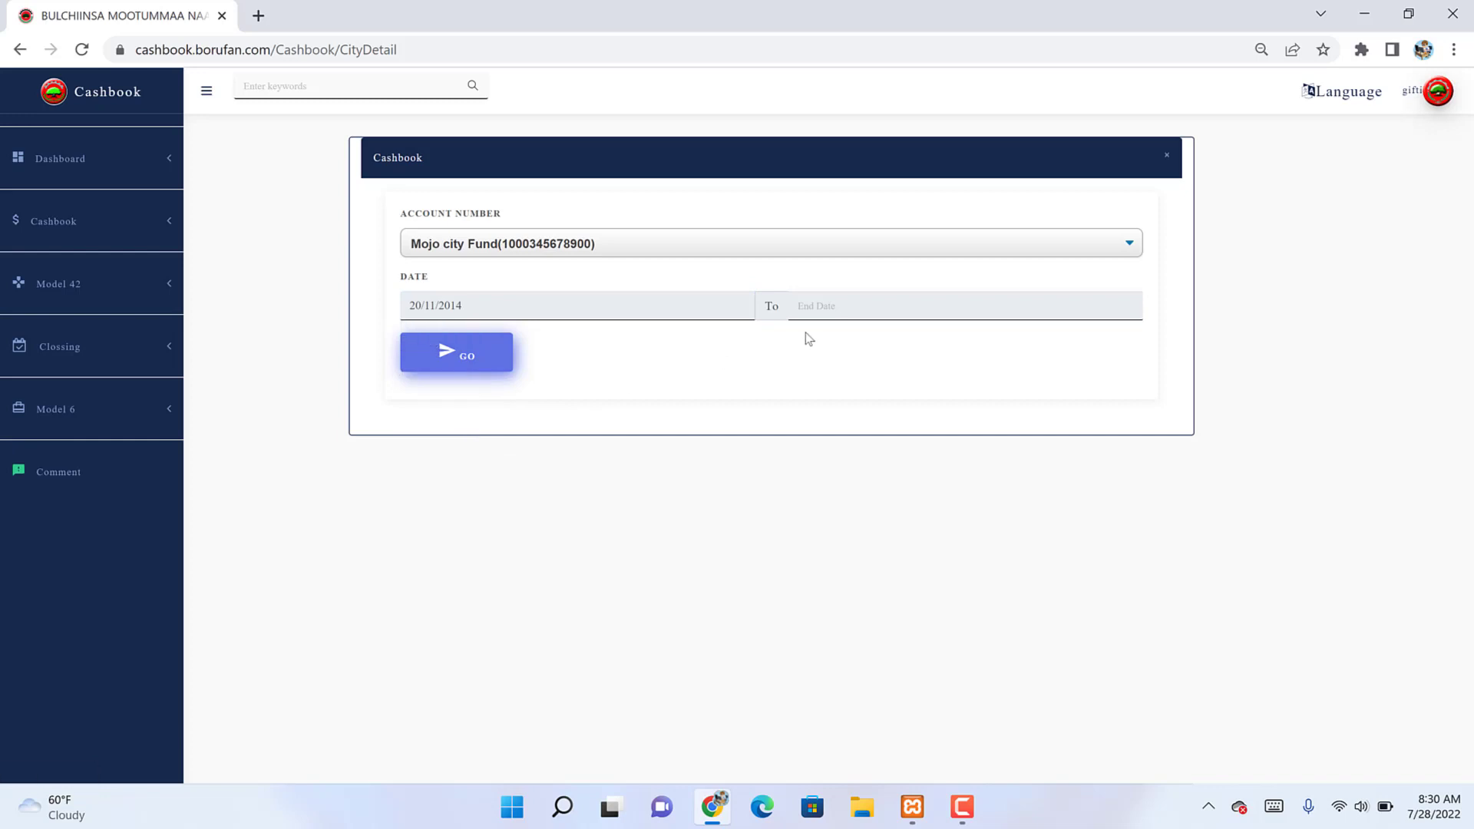
left_click(835, 307)
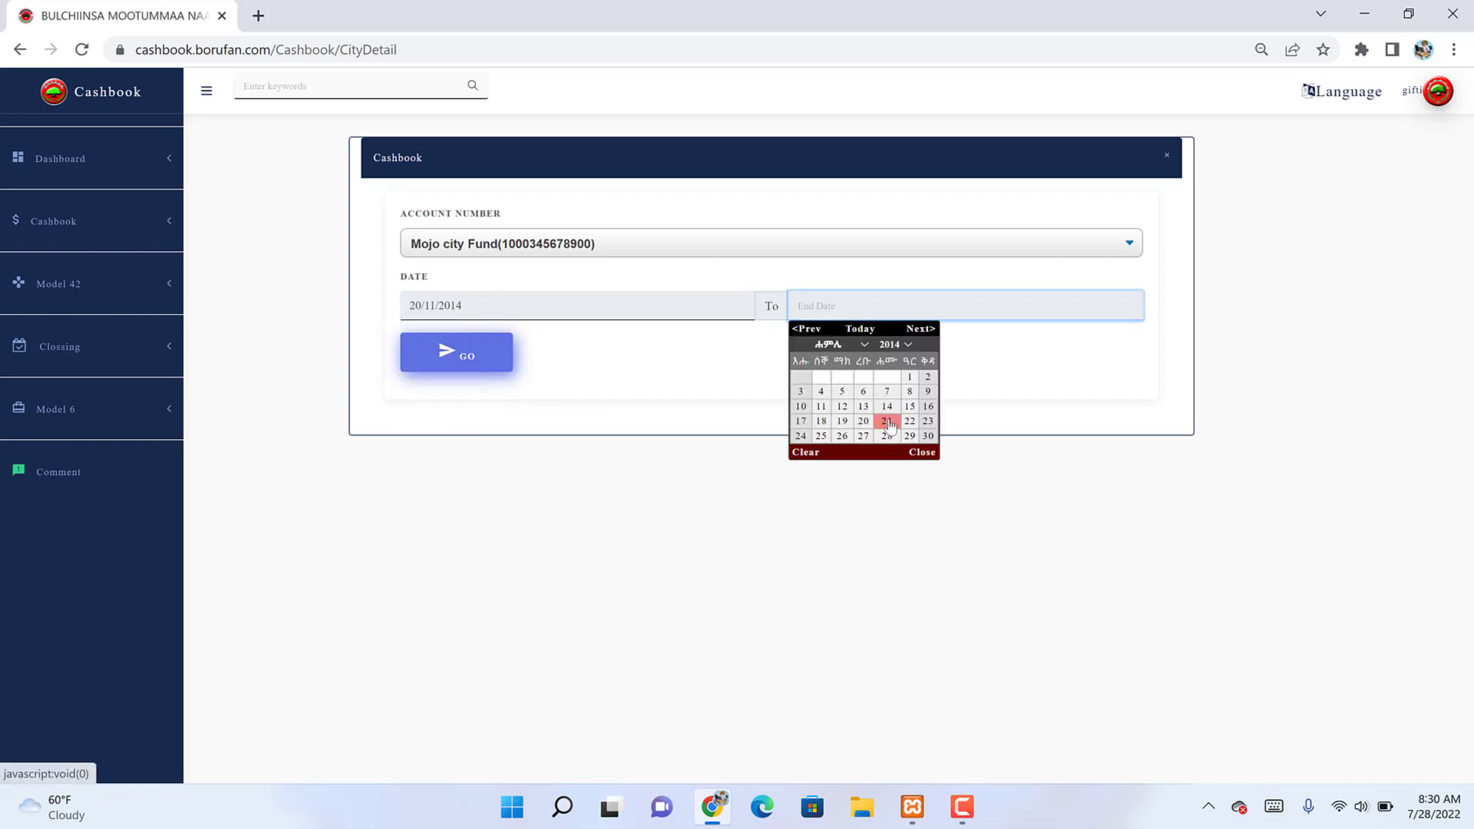
left_click(890, 424)
left_click(461, 352)
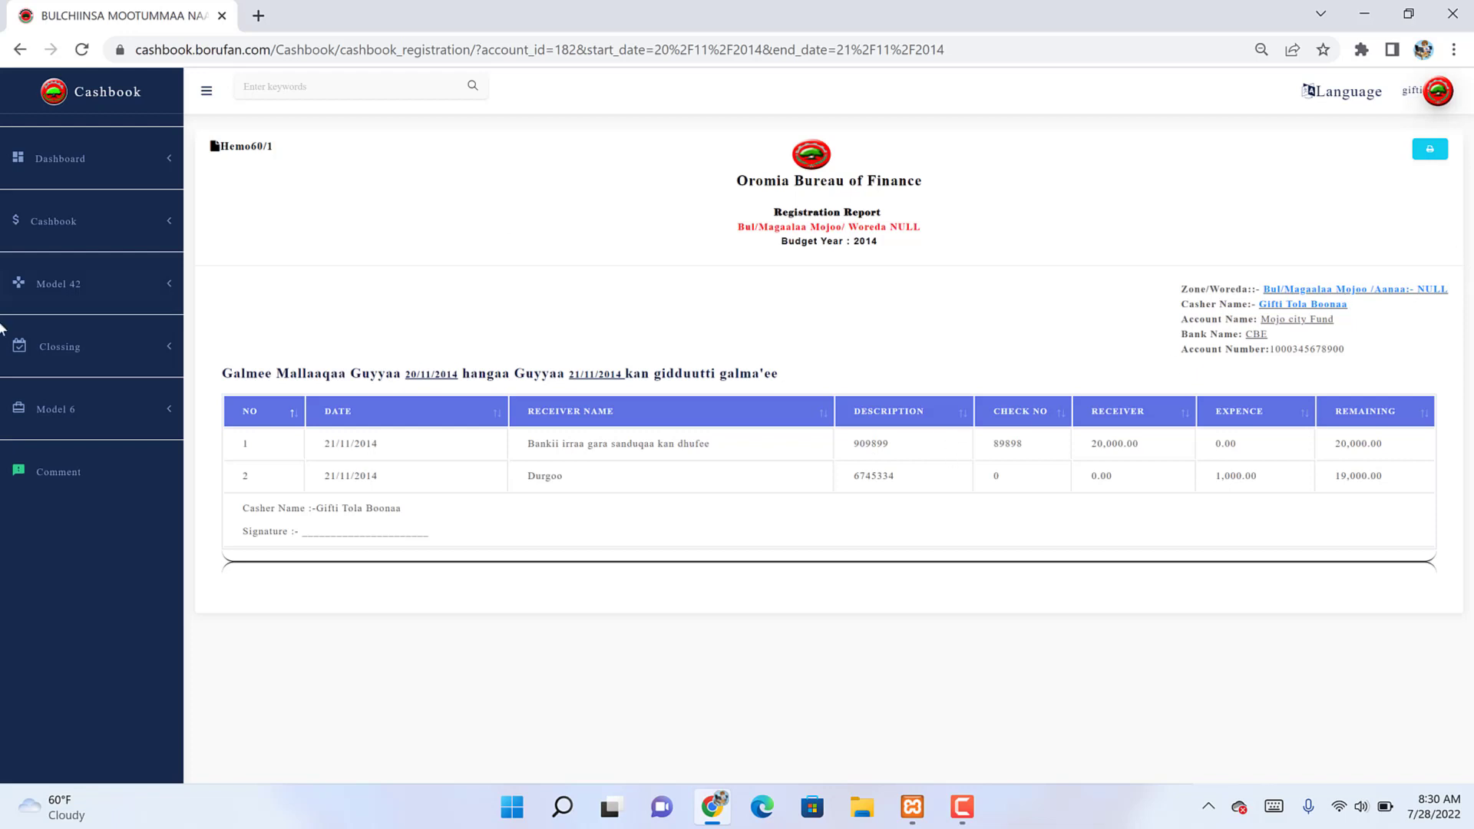
left_click(121, 221)
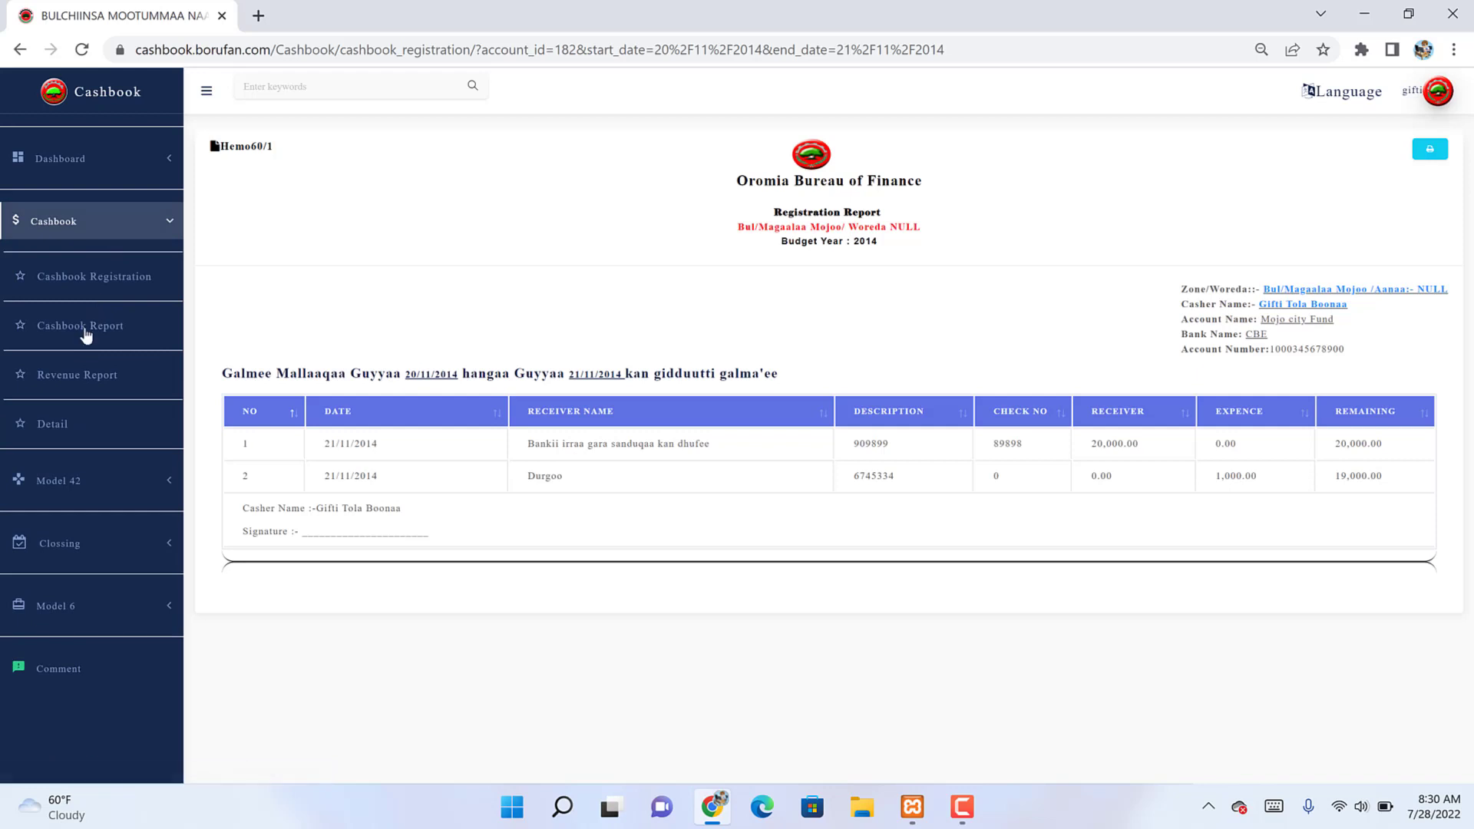
left_click(167, 225)
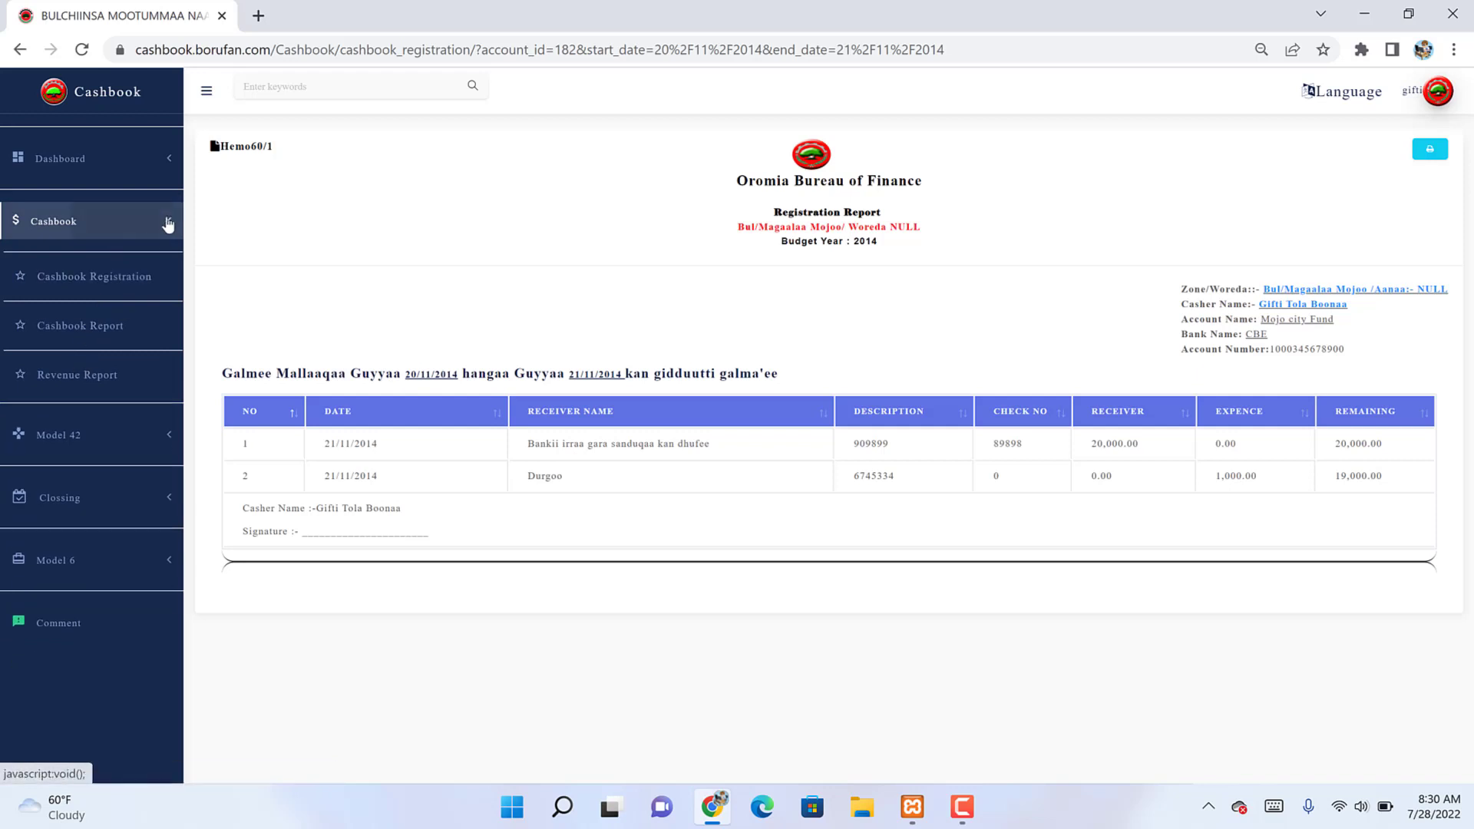
left_click(58, 301)
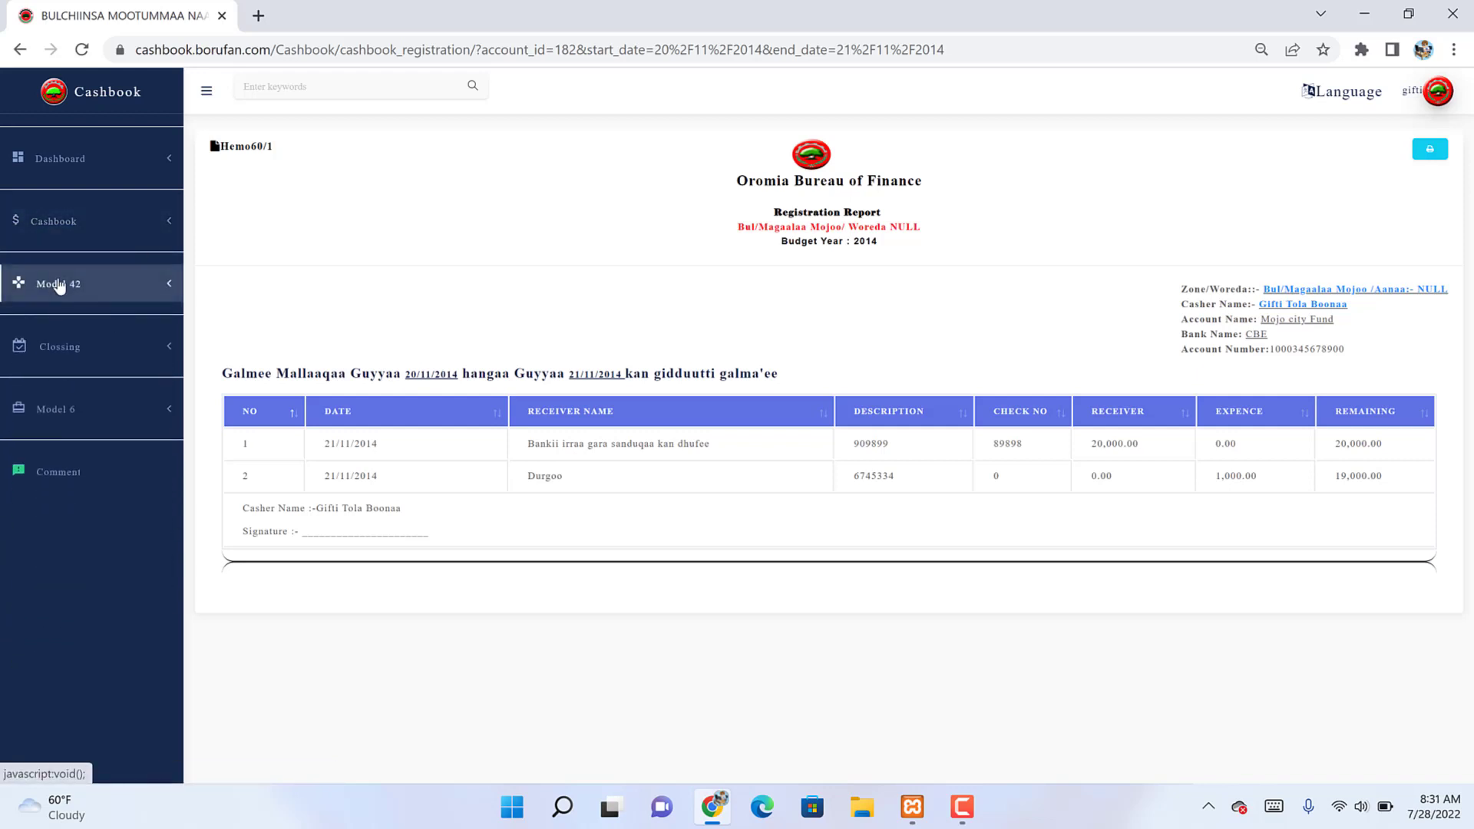
Step: Load the Model 42 receivable cash report for Mojo city Fund on 21/11/2014
left_click(64, 343)
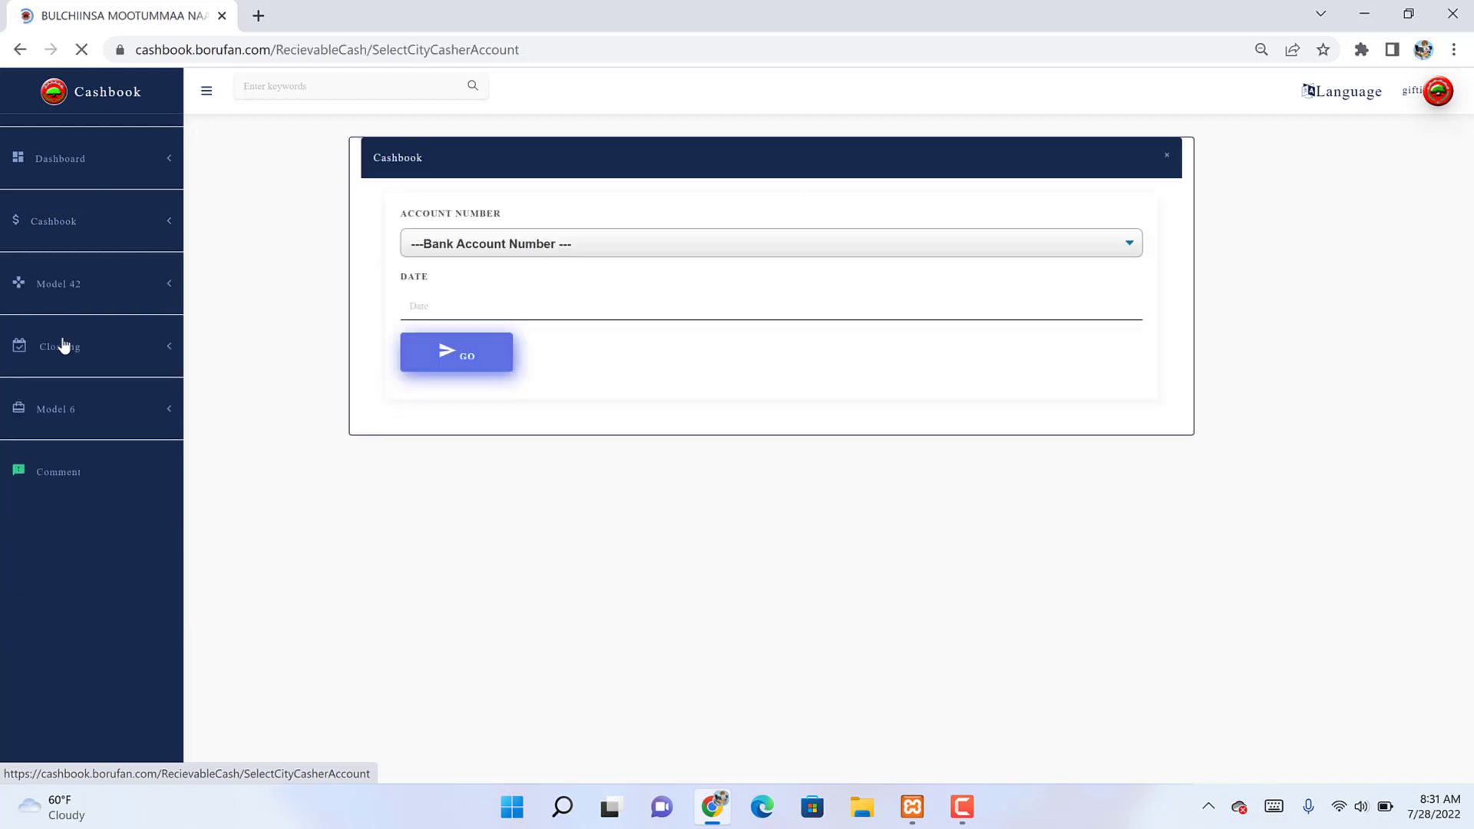
left_click(550, 247)
left_click(495, 369)
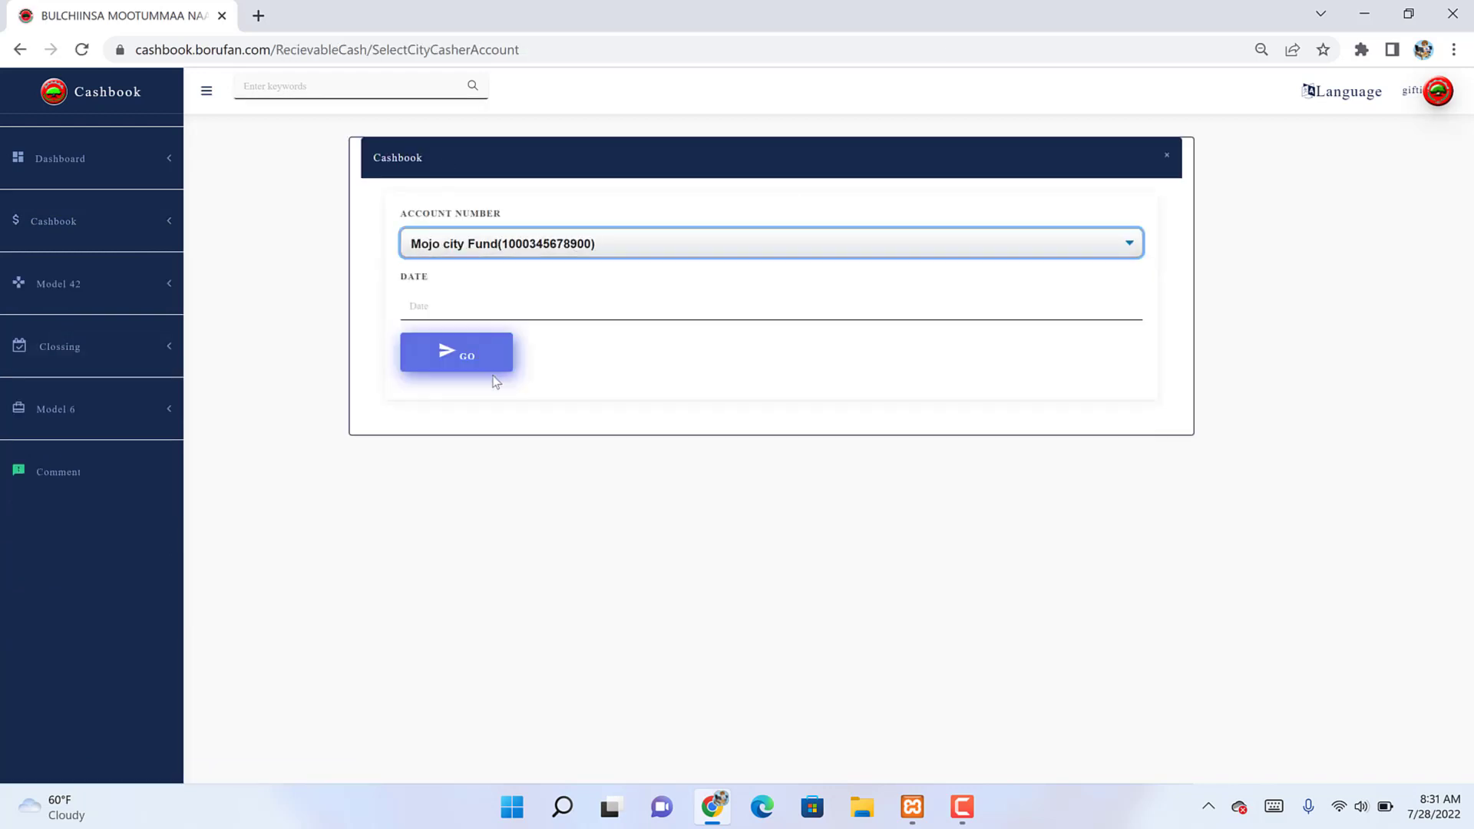
left_click(494, 307)
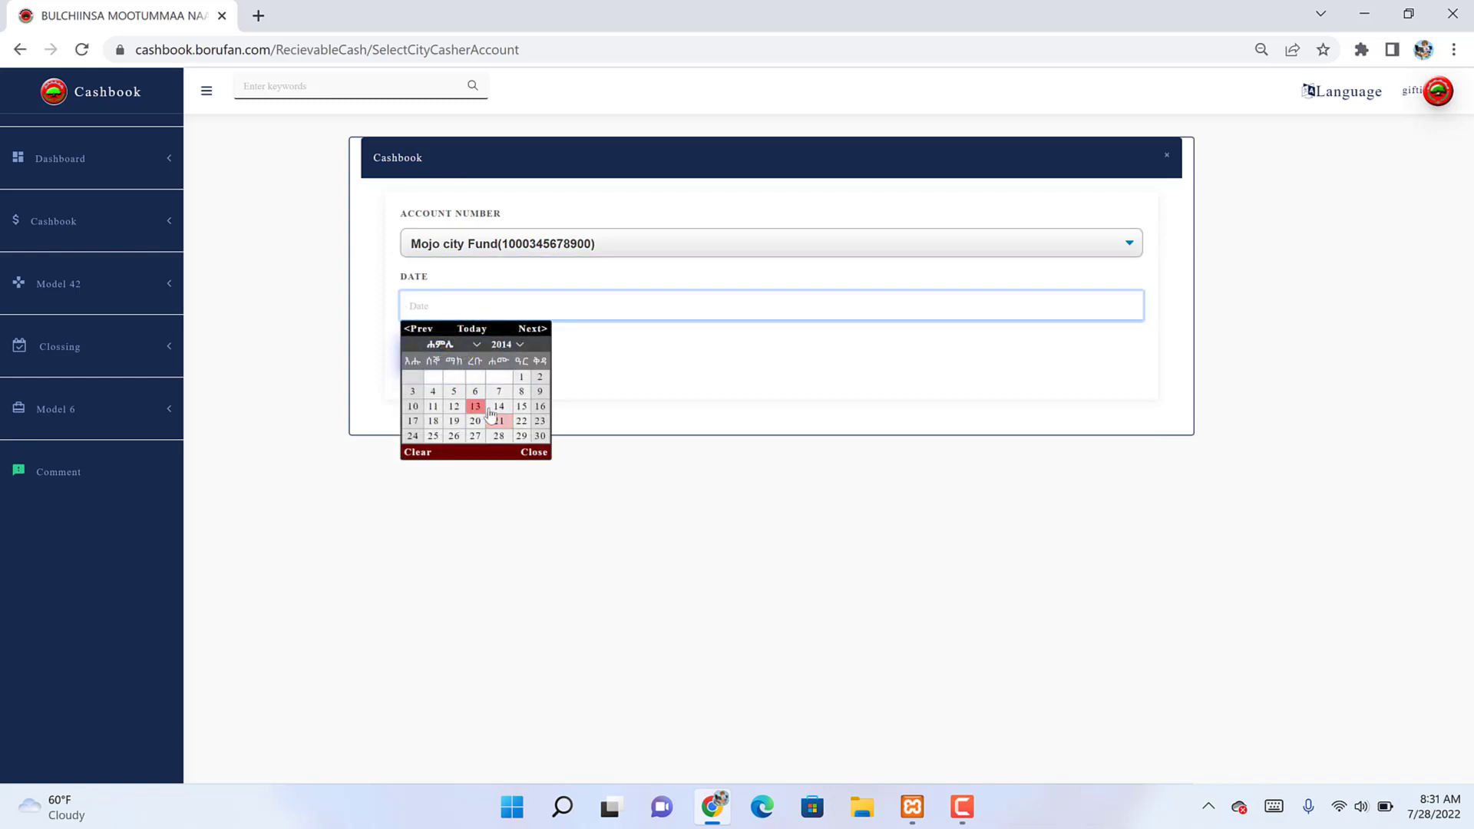
left_click(499, 421)
left_click(467, 355)
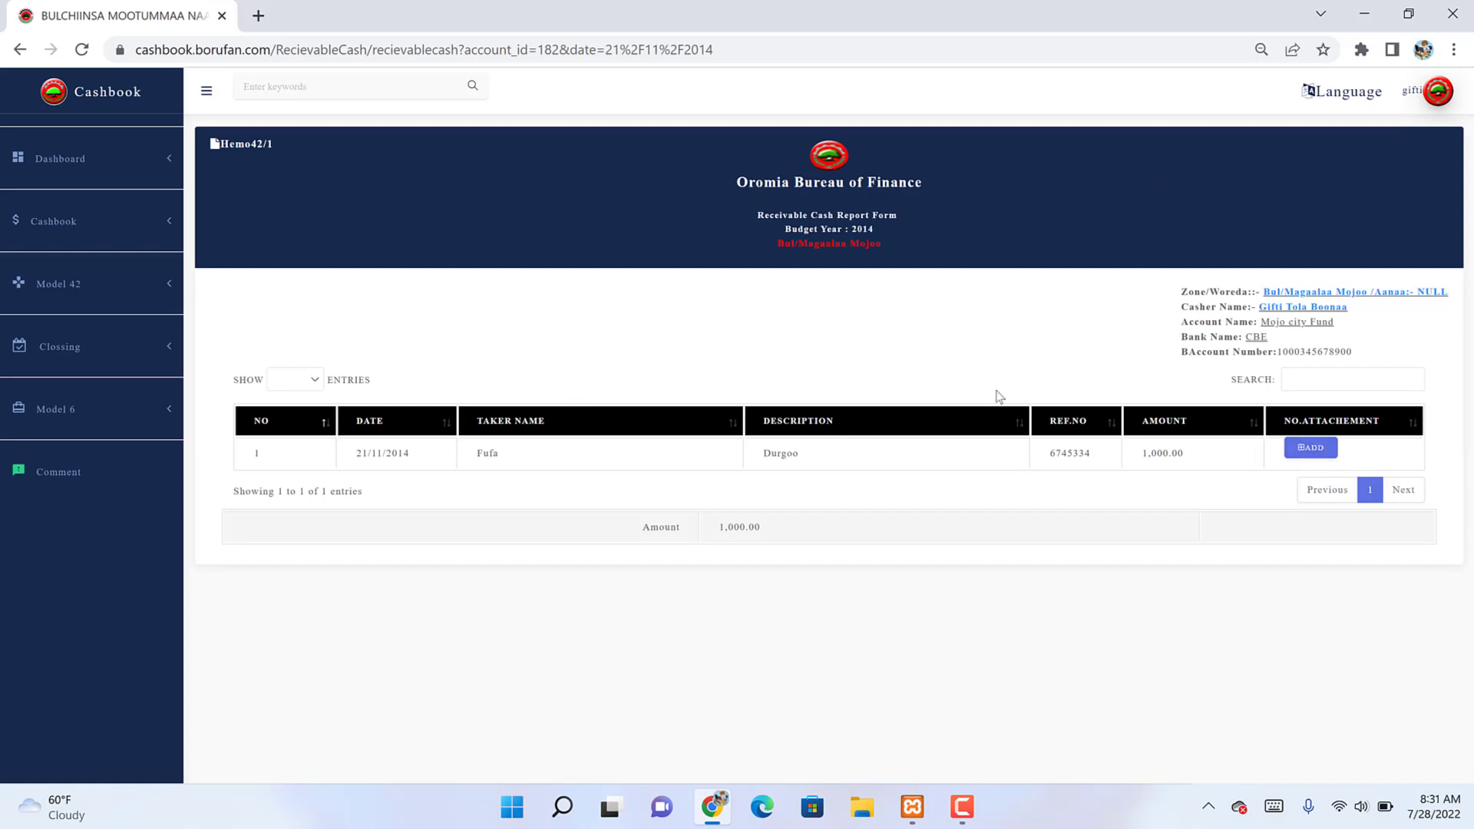
Step: Add an attachment count of 2 to the 1,000.00 Durgoo entry
left_click(1310, 453)
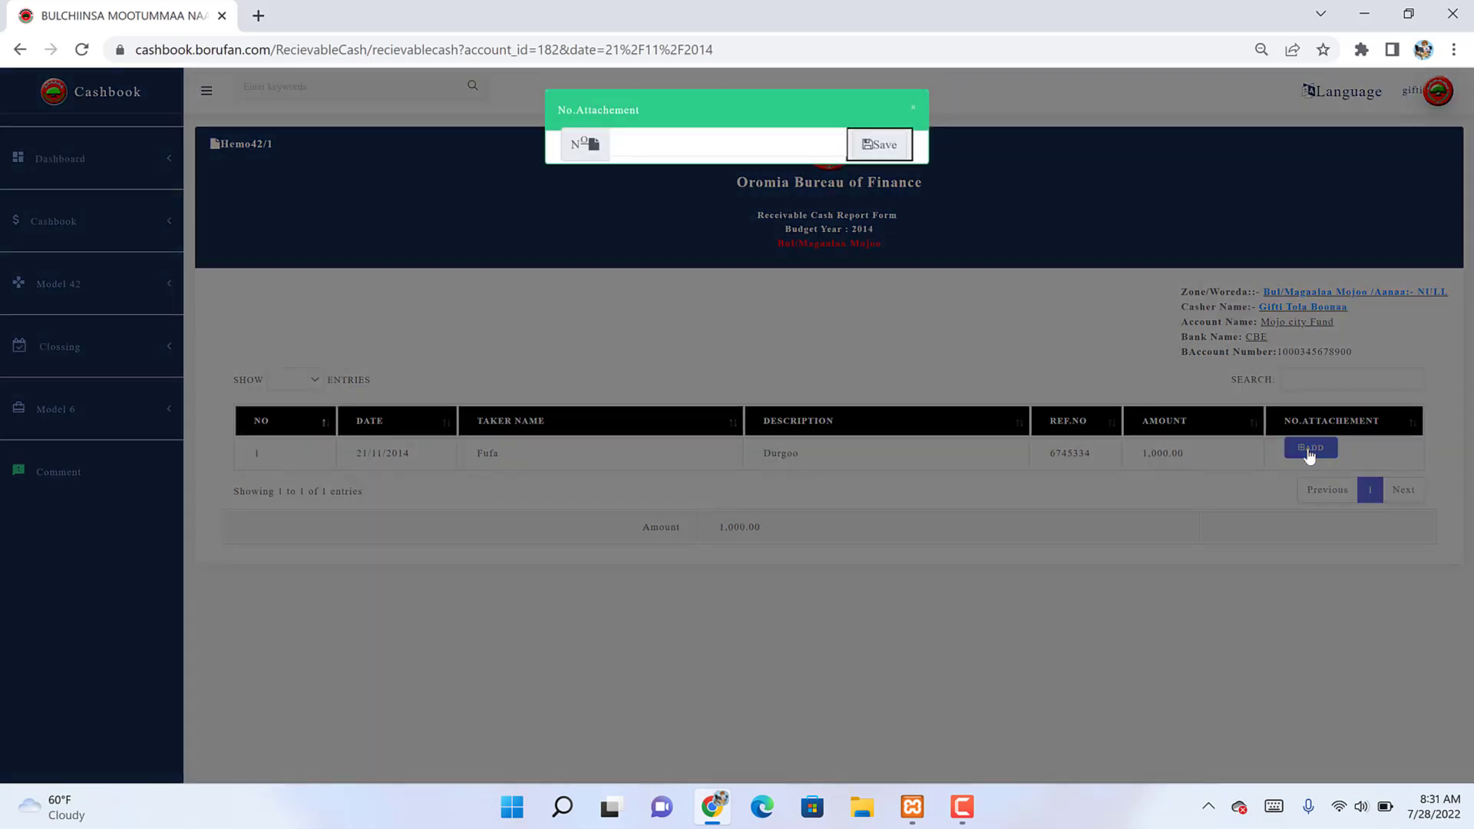
left_click(636, 150)
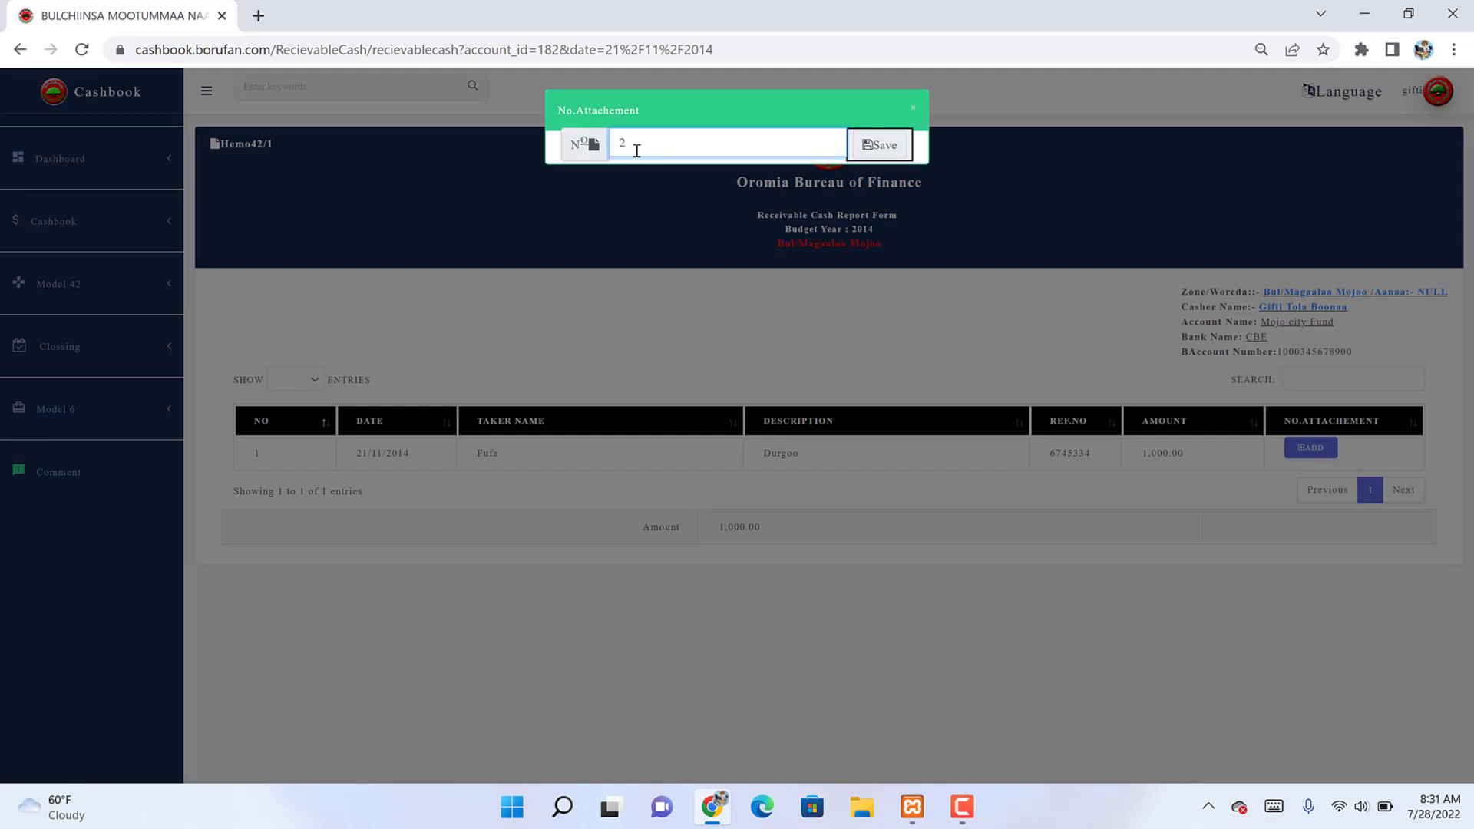
key("Return")
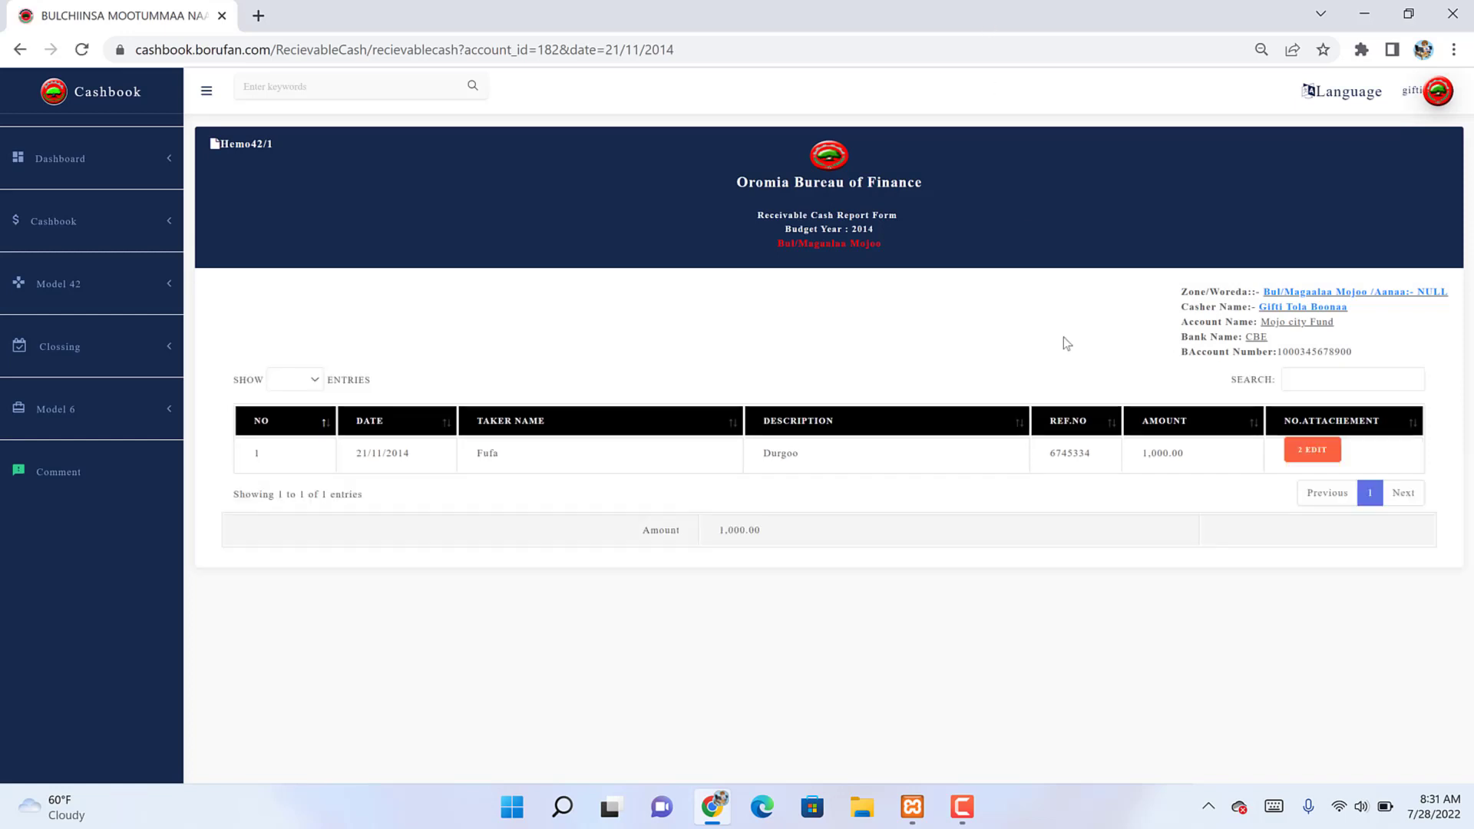
Step: Edit the Durgoo entry's No.Attachement value to 4 and update it
left_click(1312, 450)
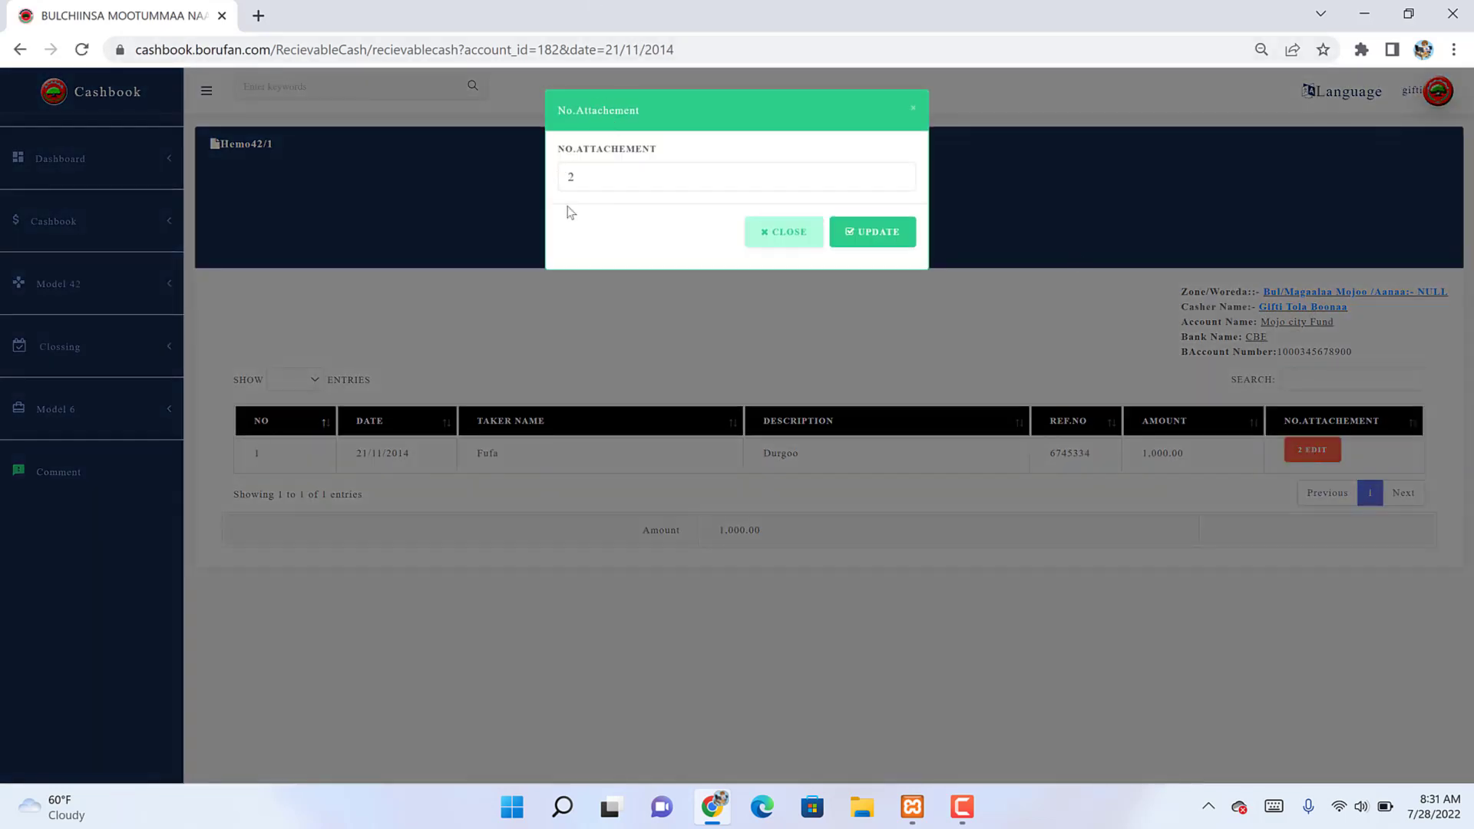
left_click(599, 191)
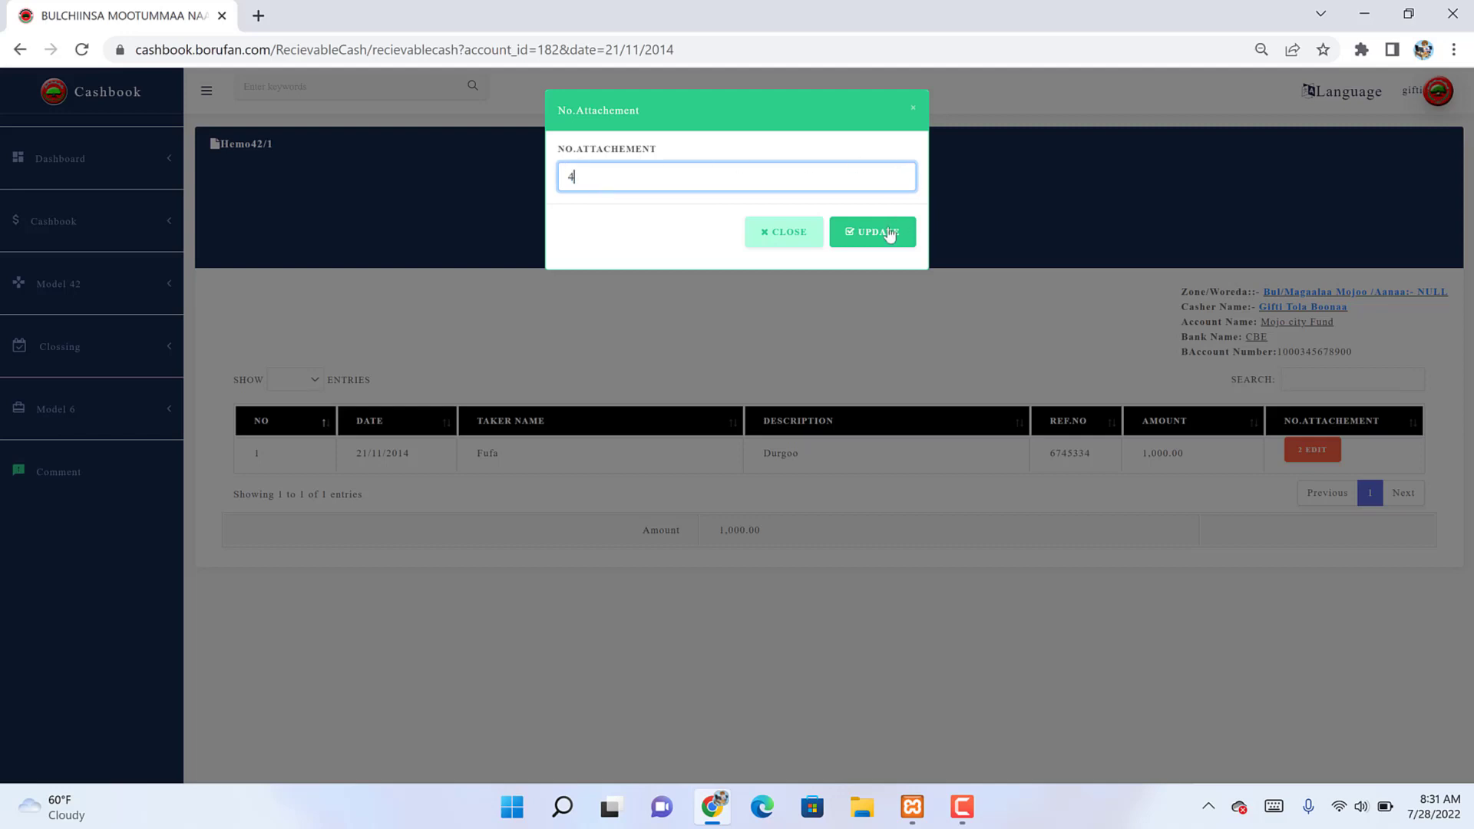
left_click(863, 240)
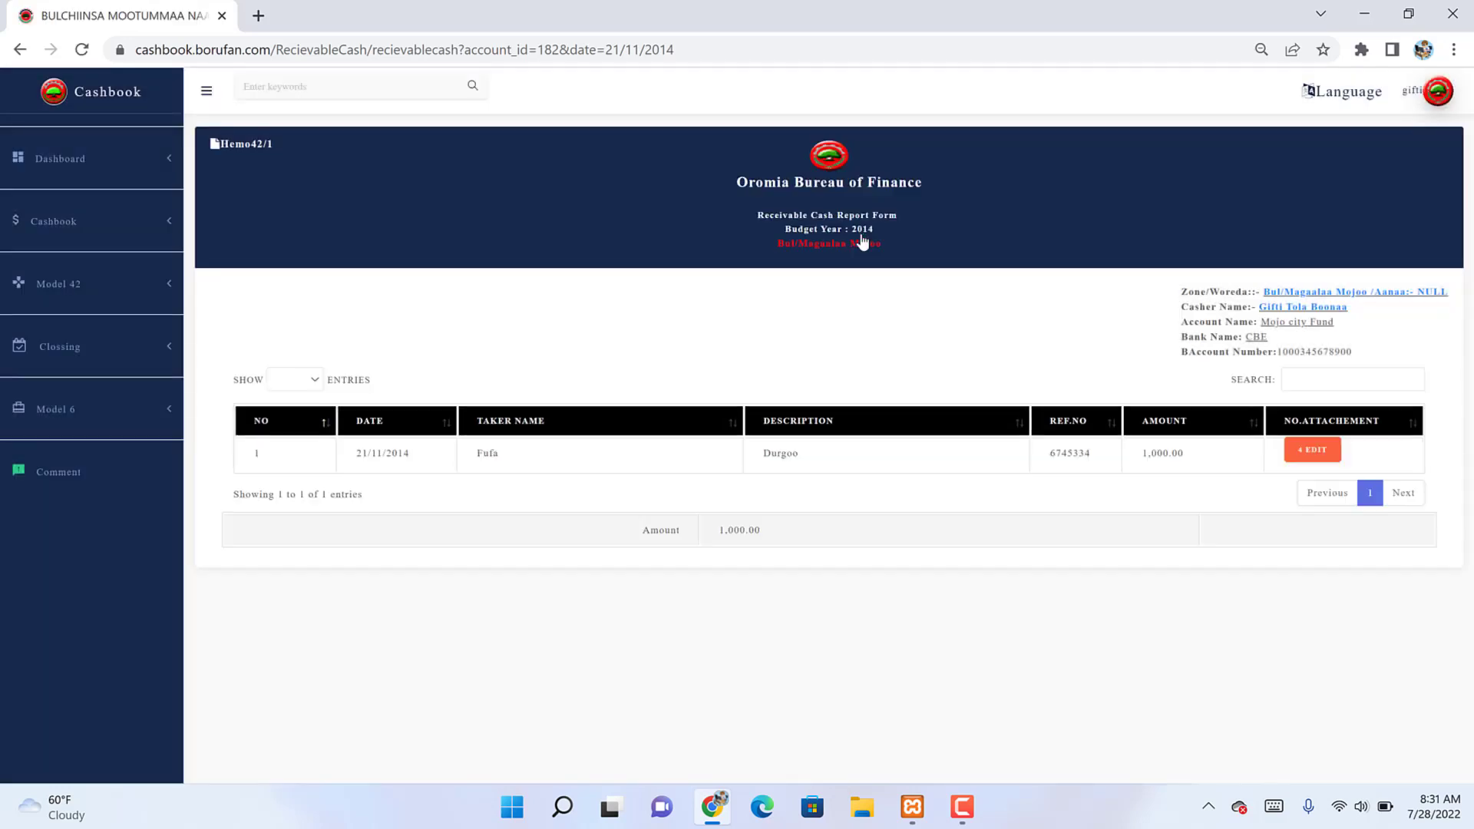
left_click_drag(1093, 453, 1084, 453)
left_click(150, 299)
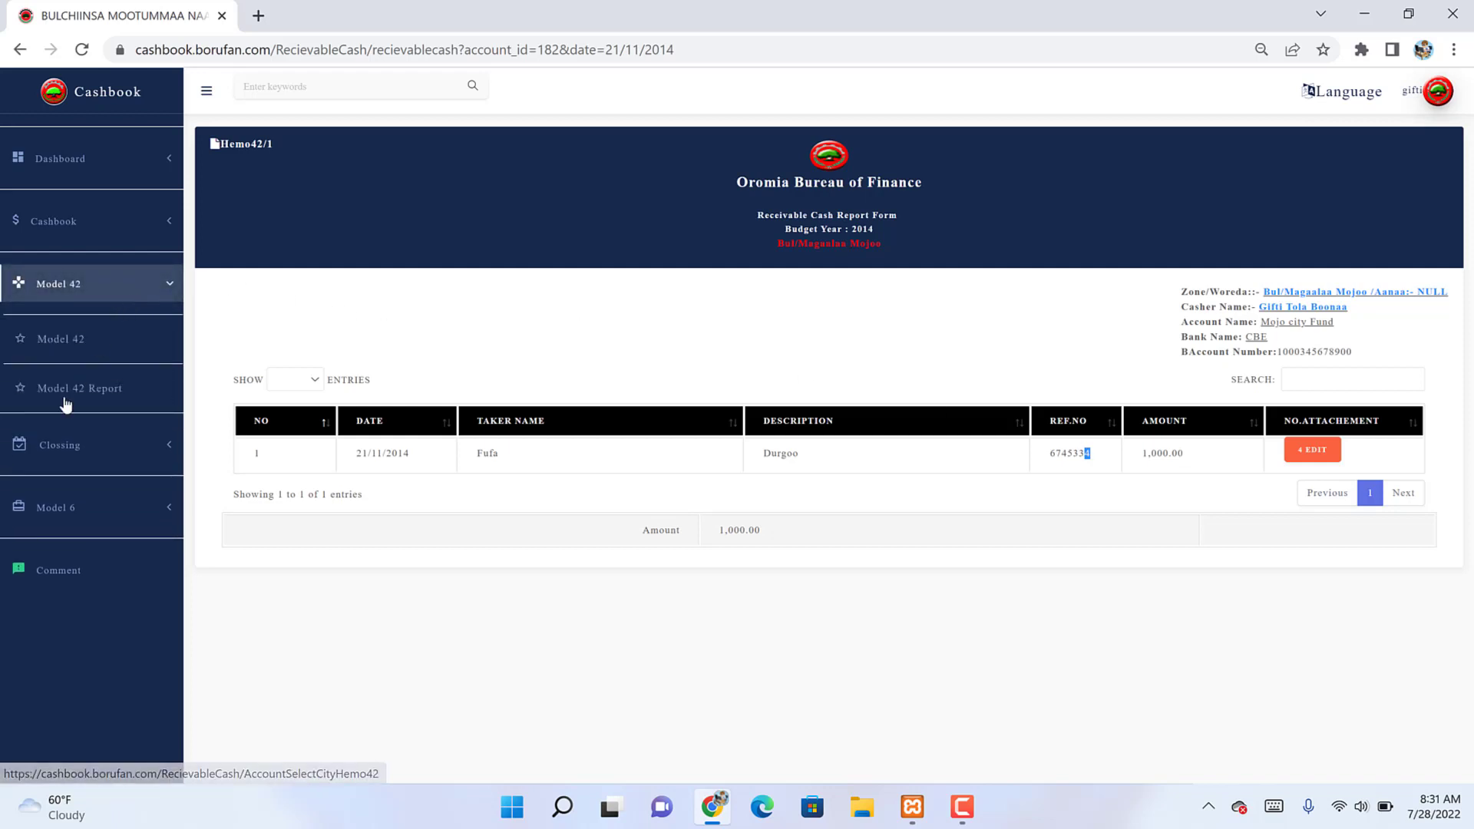
Step: Generate the Model 42 Report for Mojo city Fund dated 21/11/2014
left_click(77, 390)
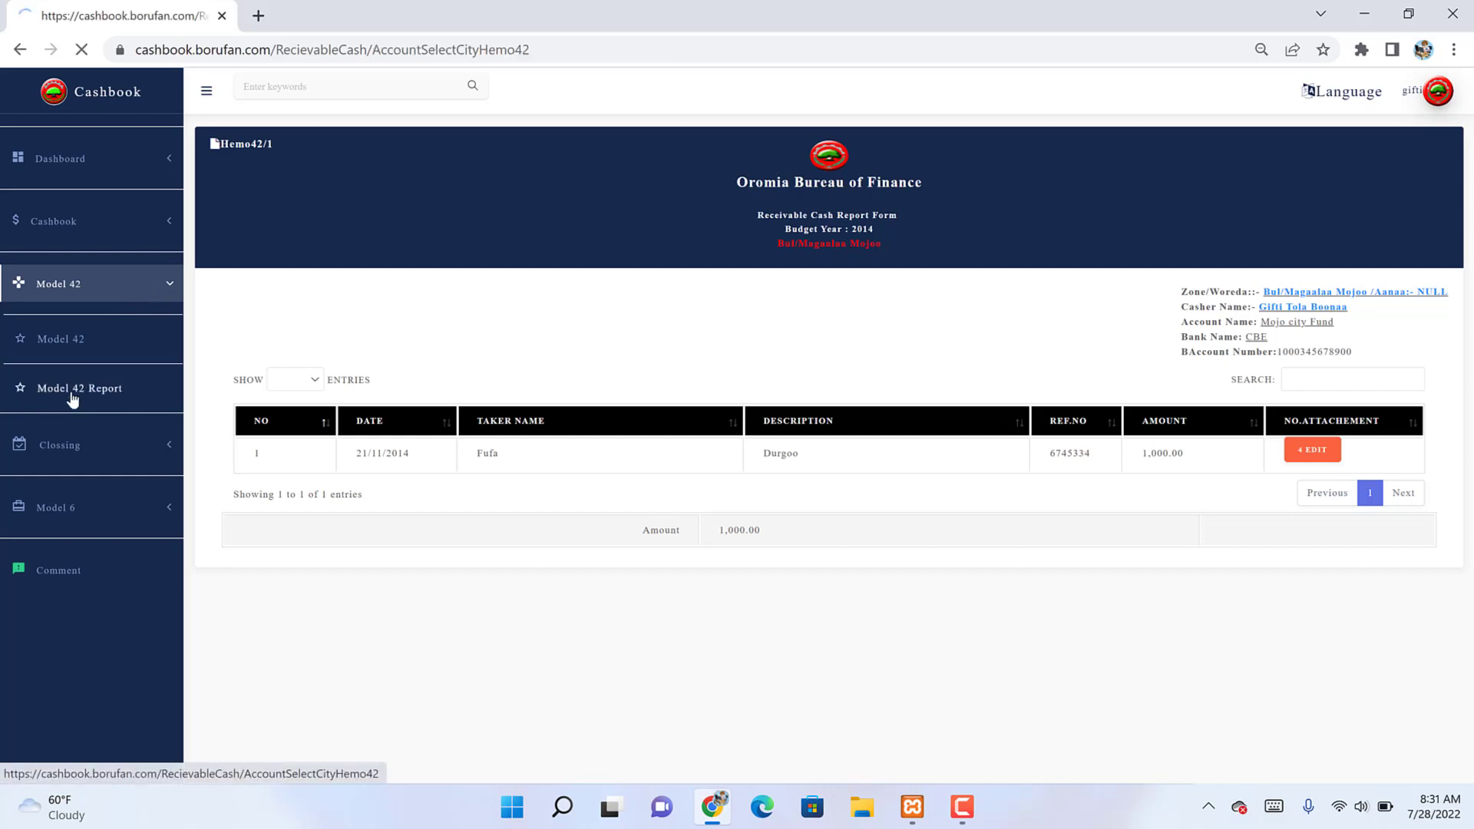
left_click(501, 246)
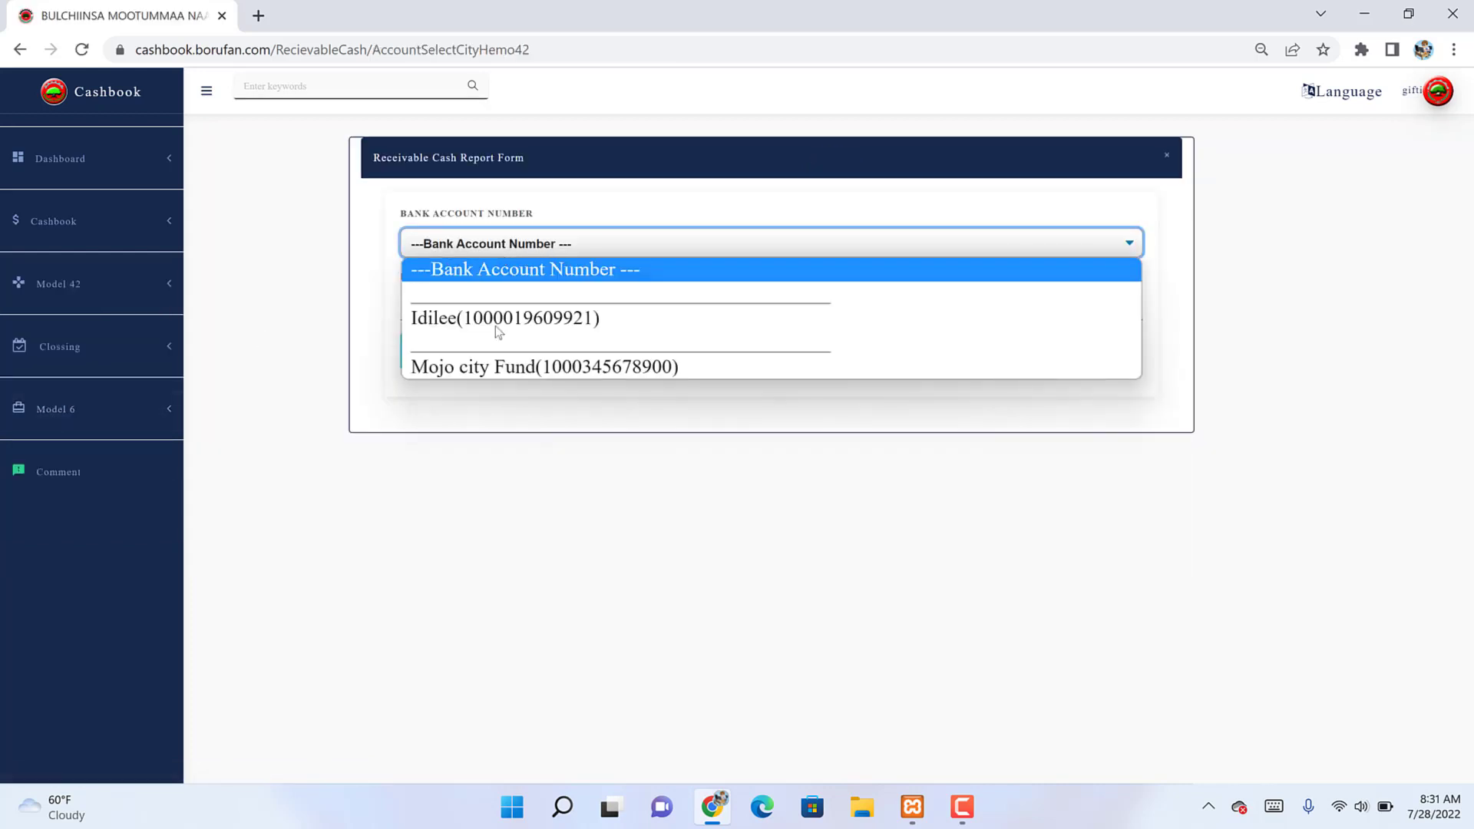
left_click(492, 382)
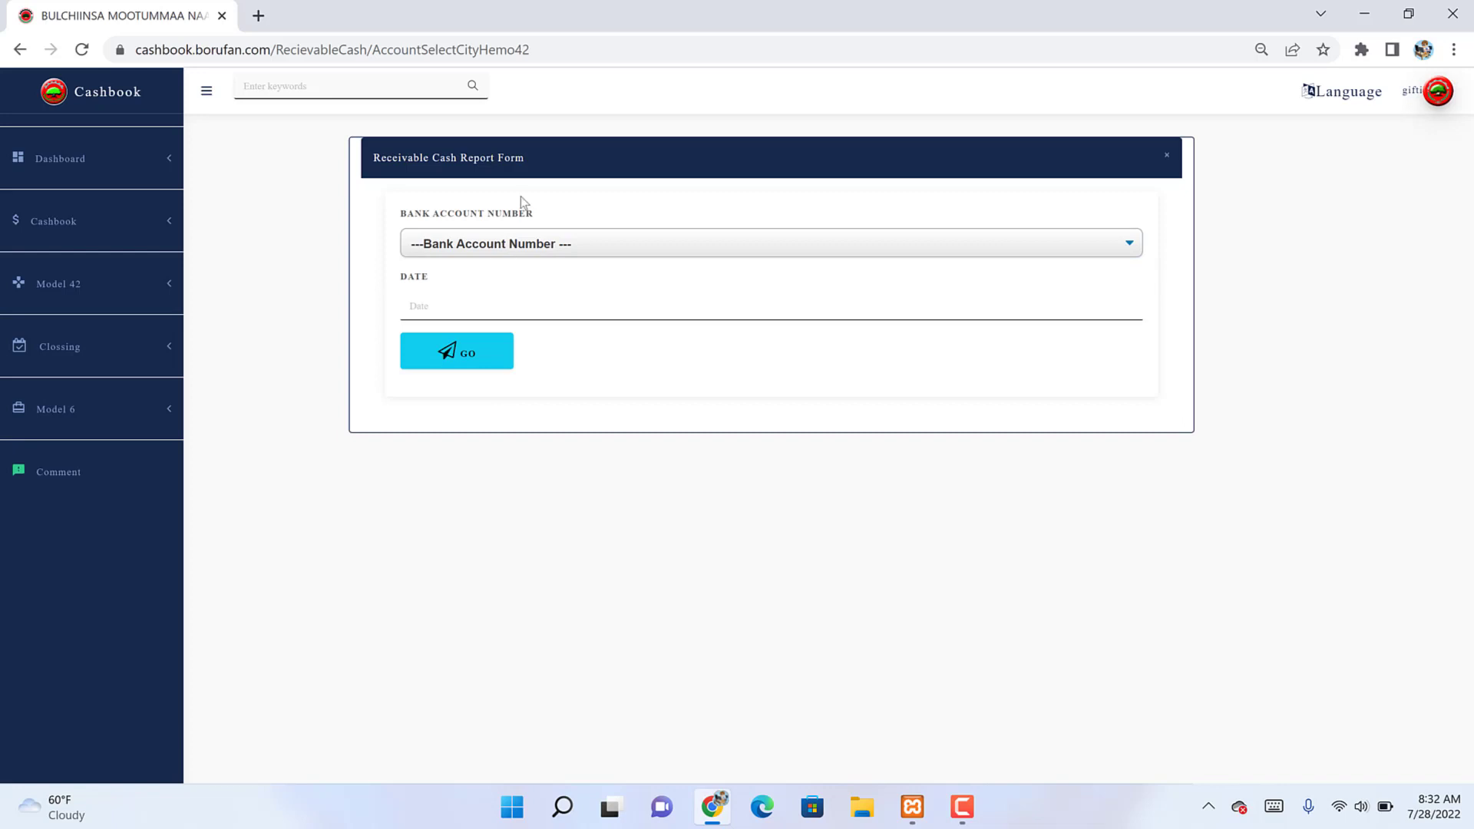
left_click(503, 253)
key("Down")
key("Down")
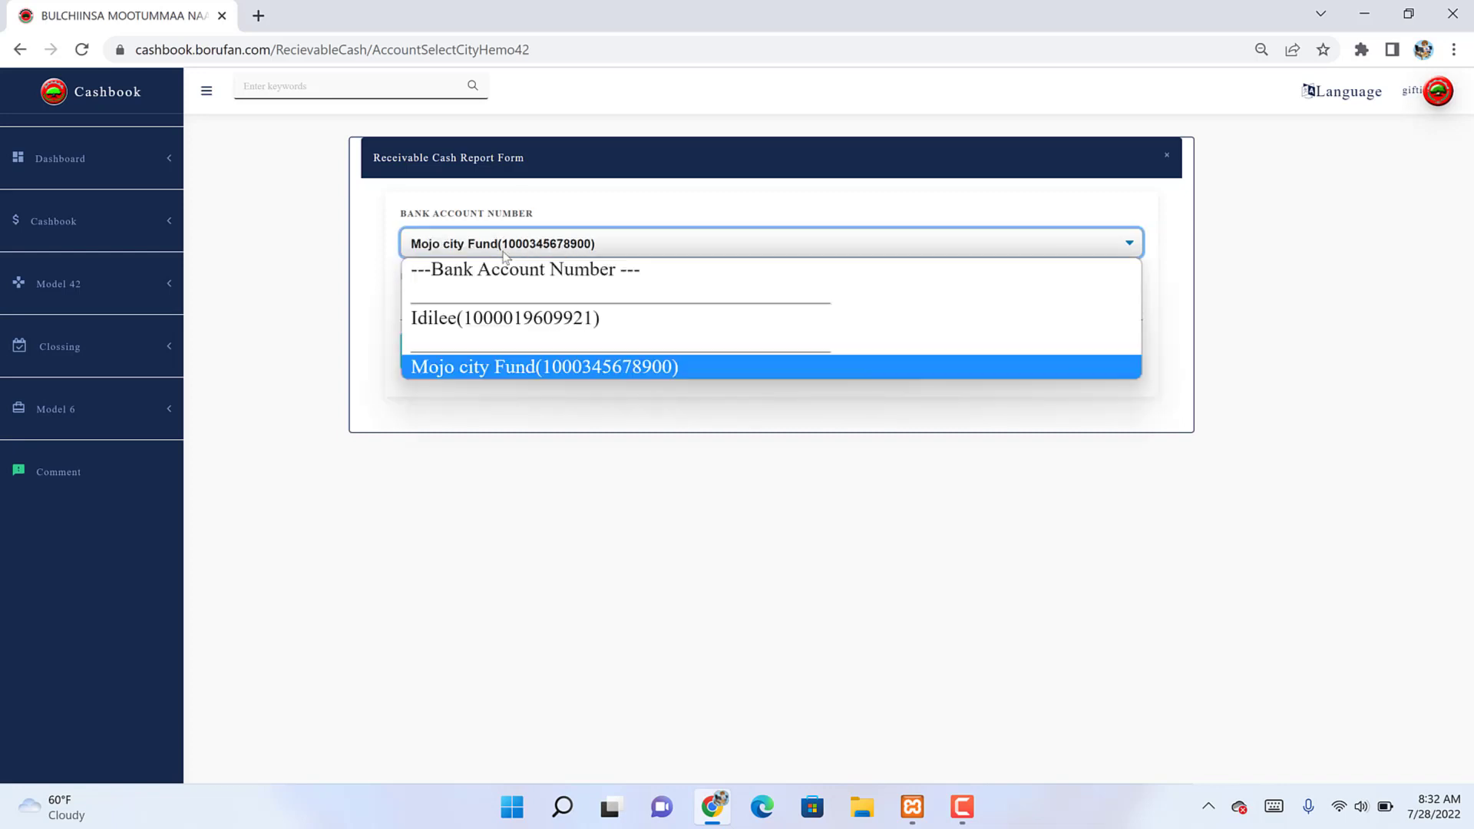
key("Return")
left_click(484, 306)
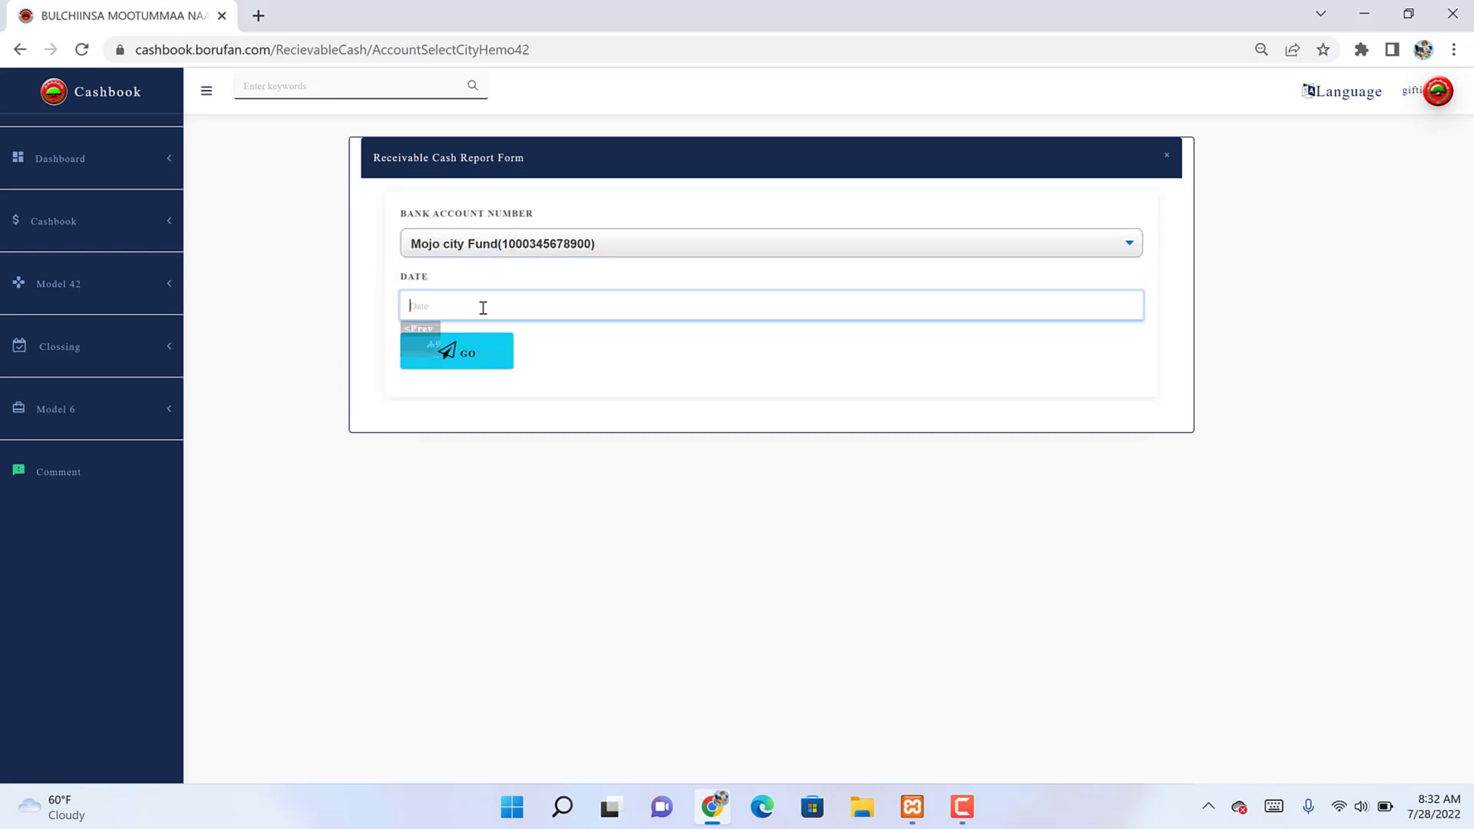
left_click(495, 424)
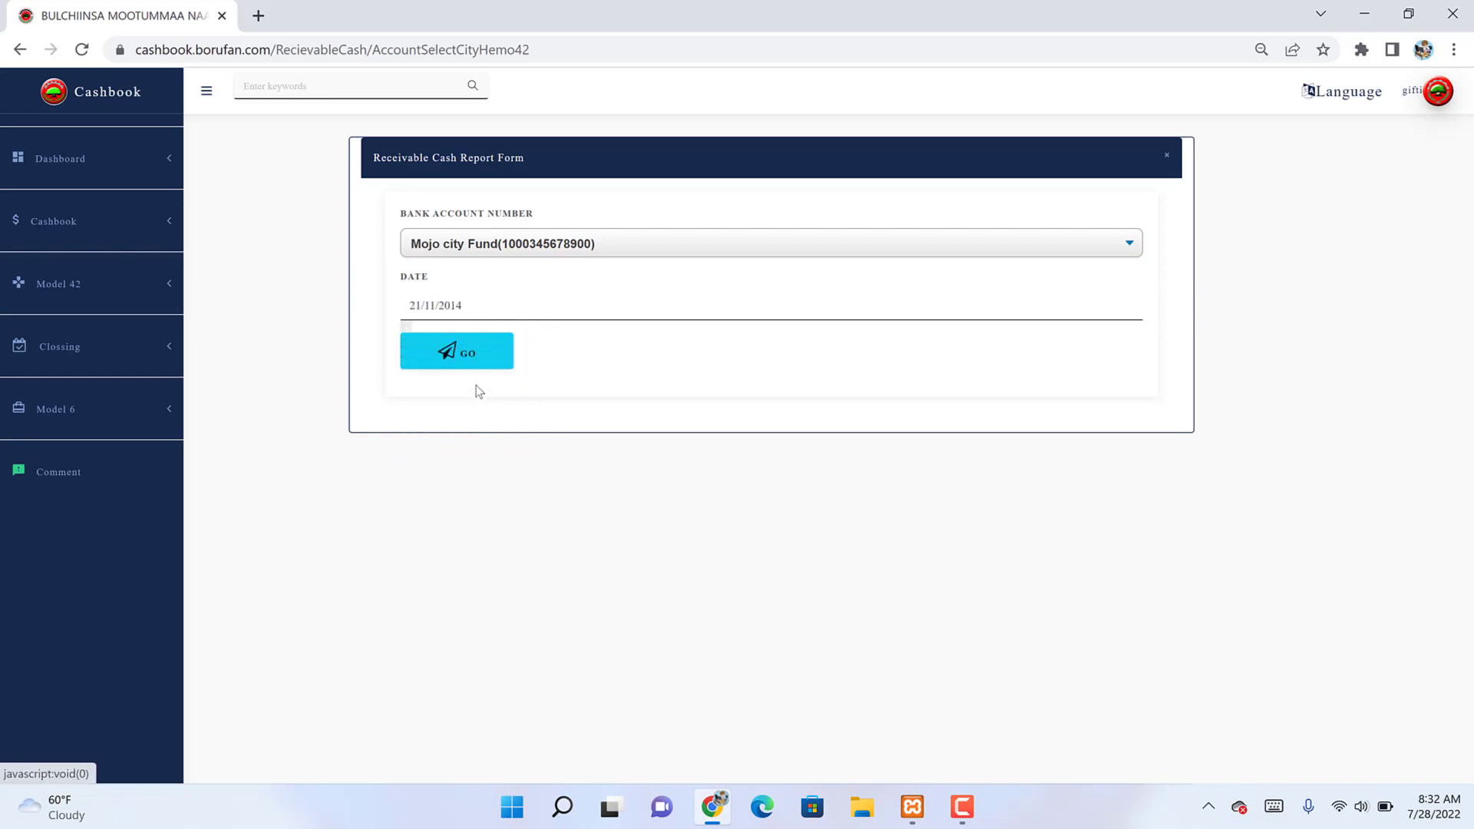
left_click(467, 363)
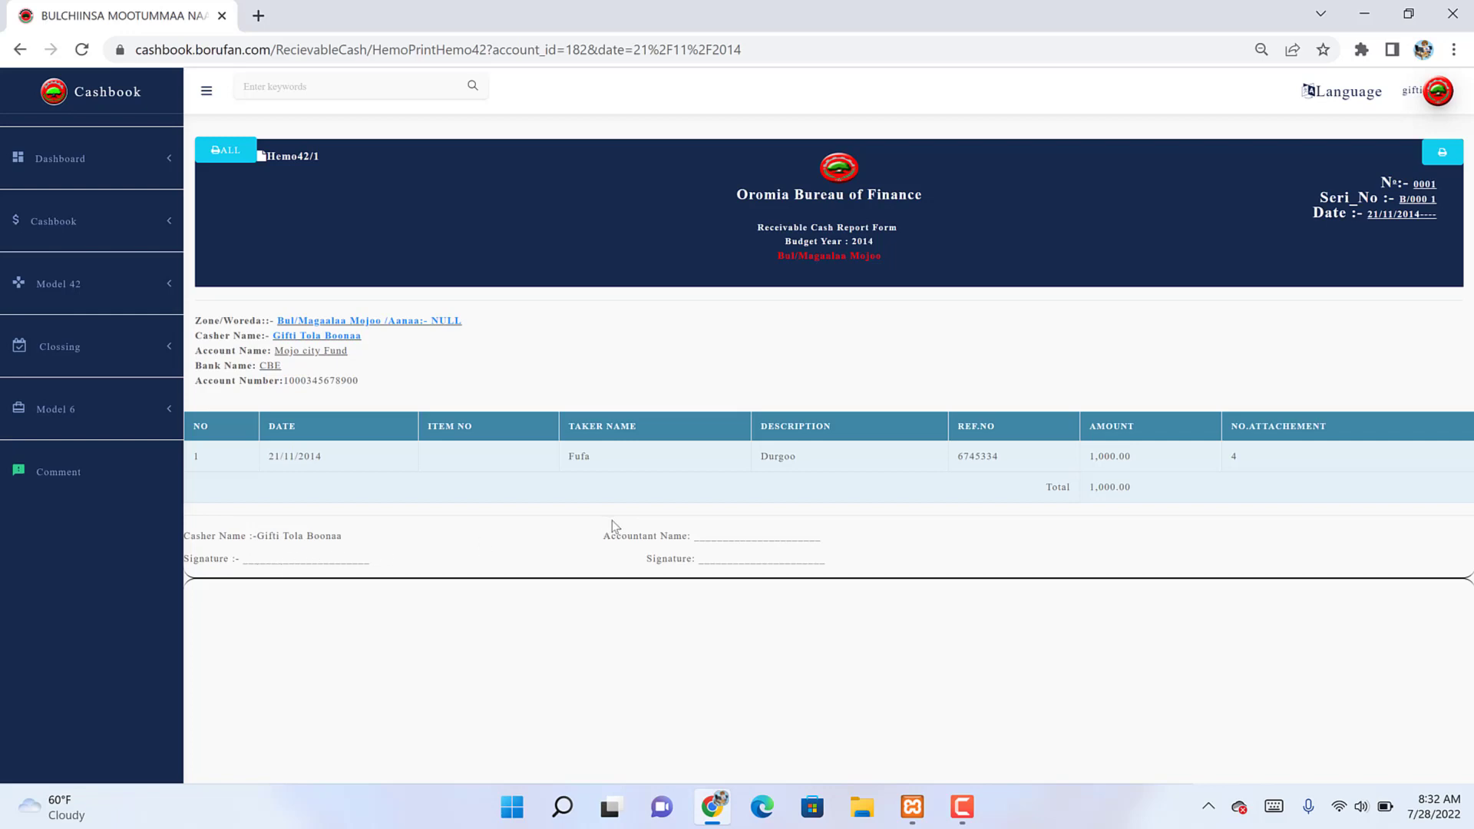
double_click(329, 533)
Step: Print the Model 42 report, cancel the print dialog, and go to Closing Notes
left_click(702, 534)
left_click(1441, 153)
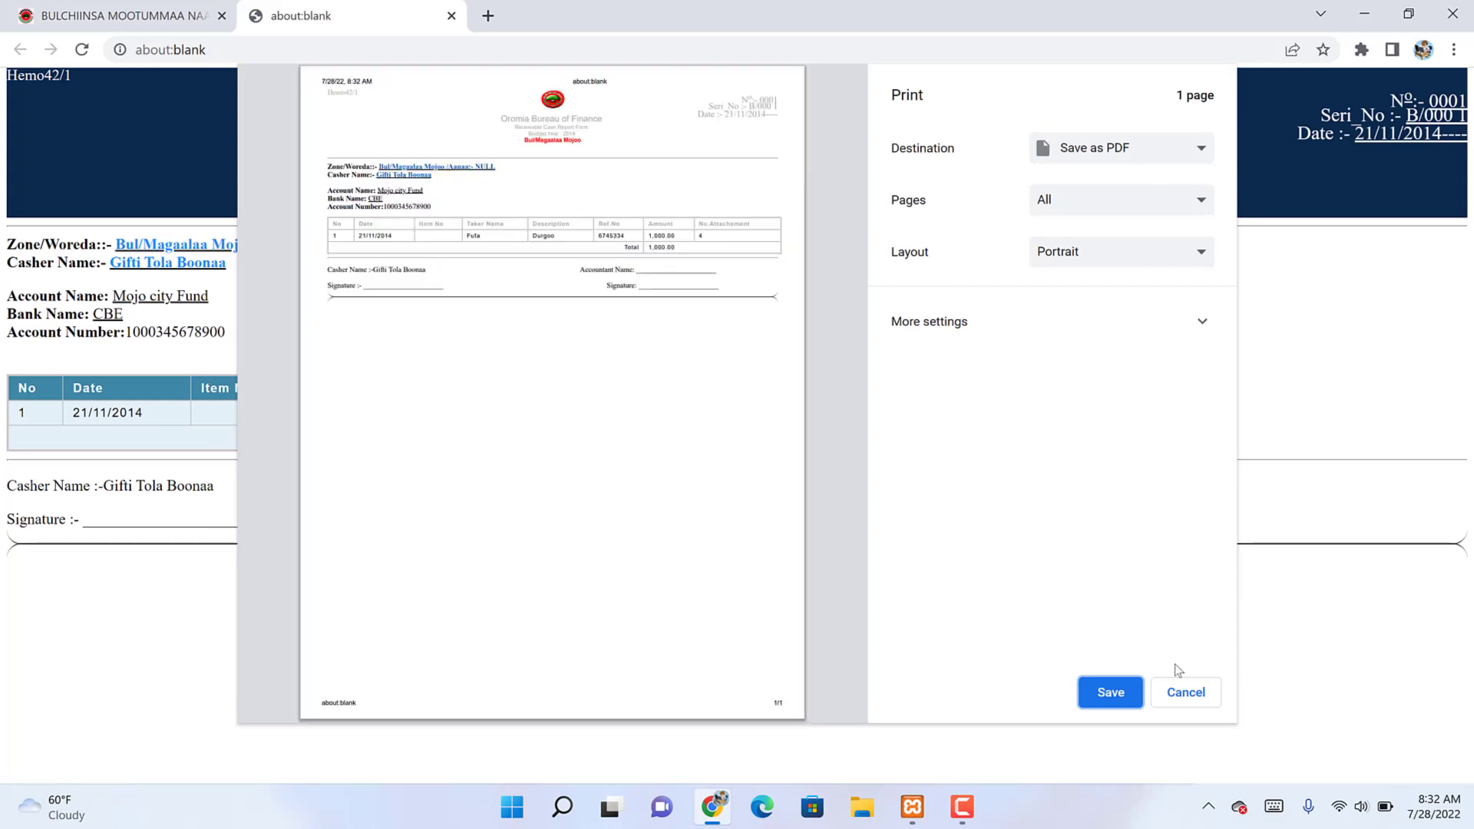
left_click(1171, 688)
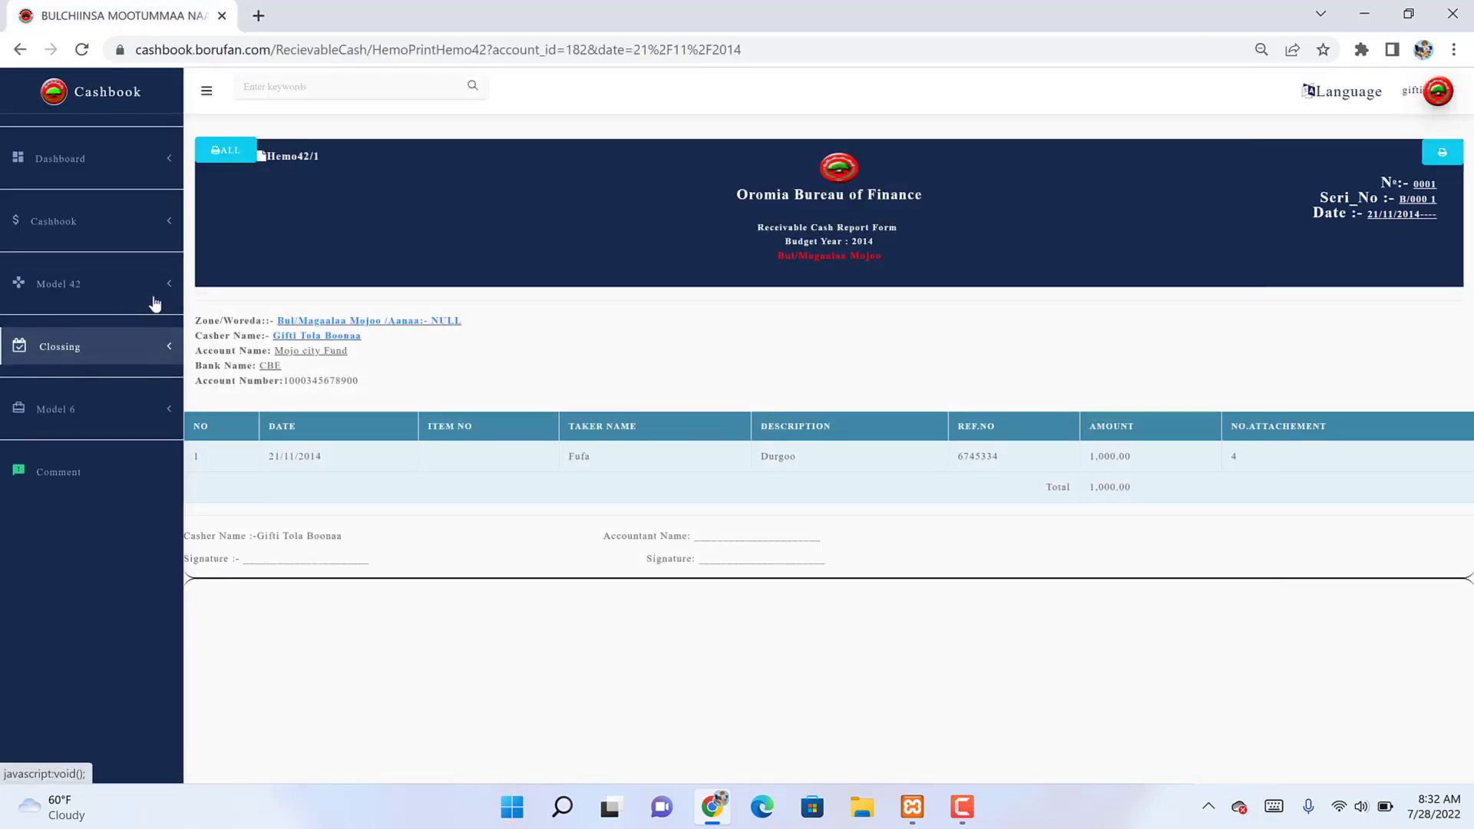
left_click(132, 351)
left_click(100, 378)
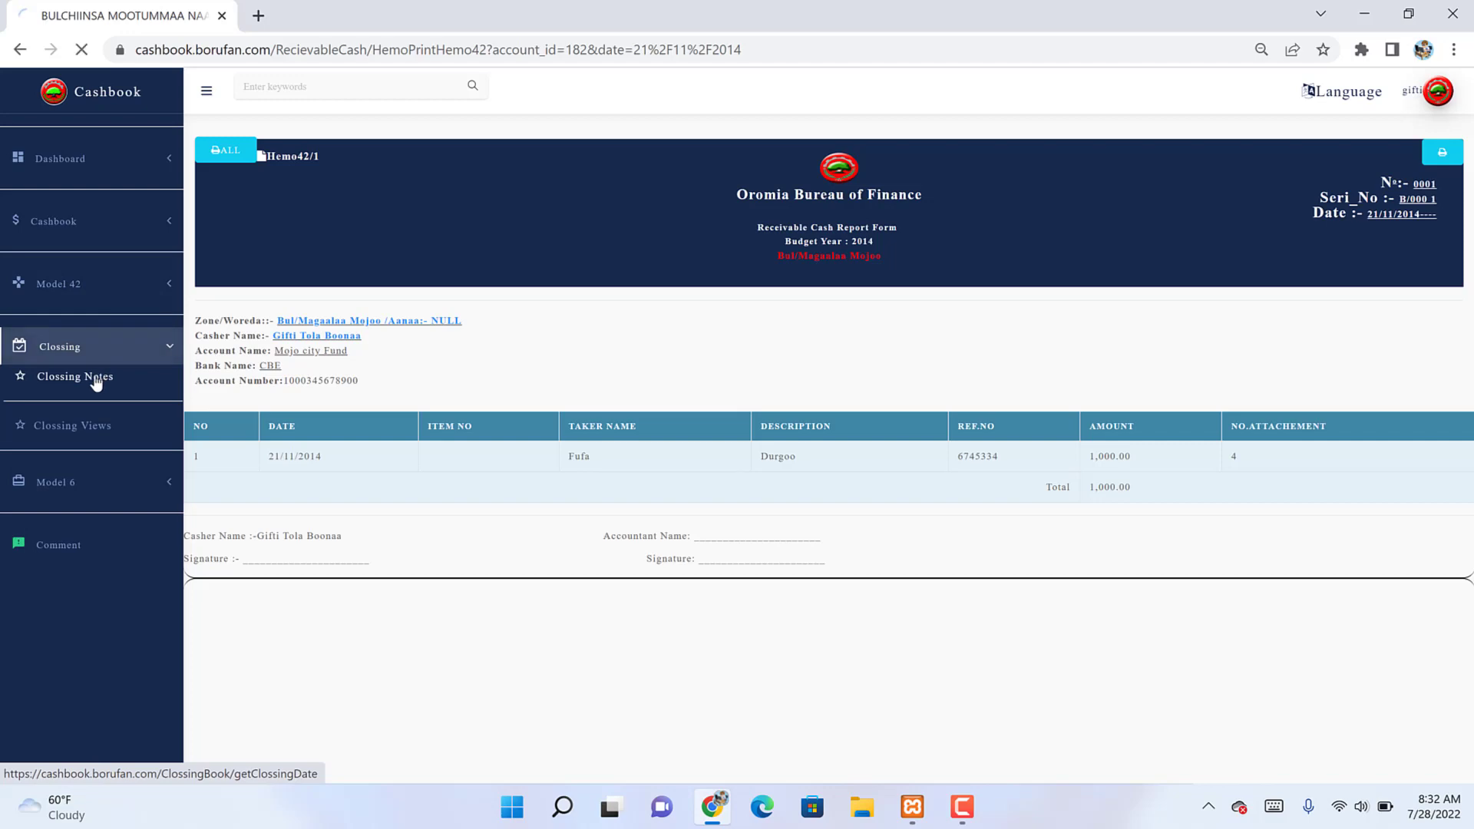
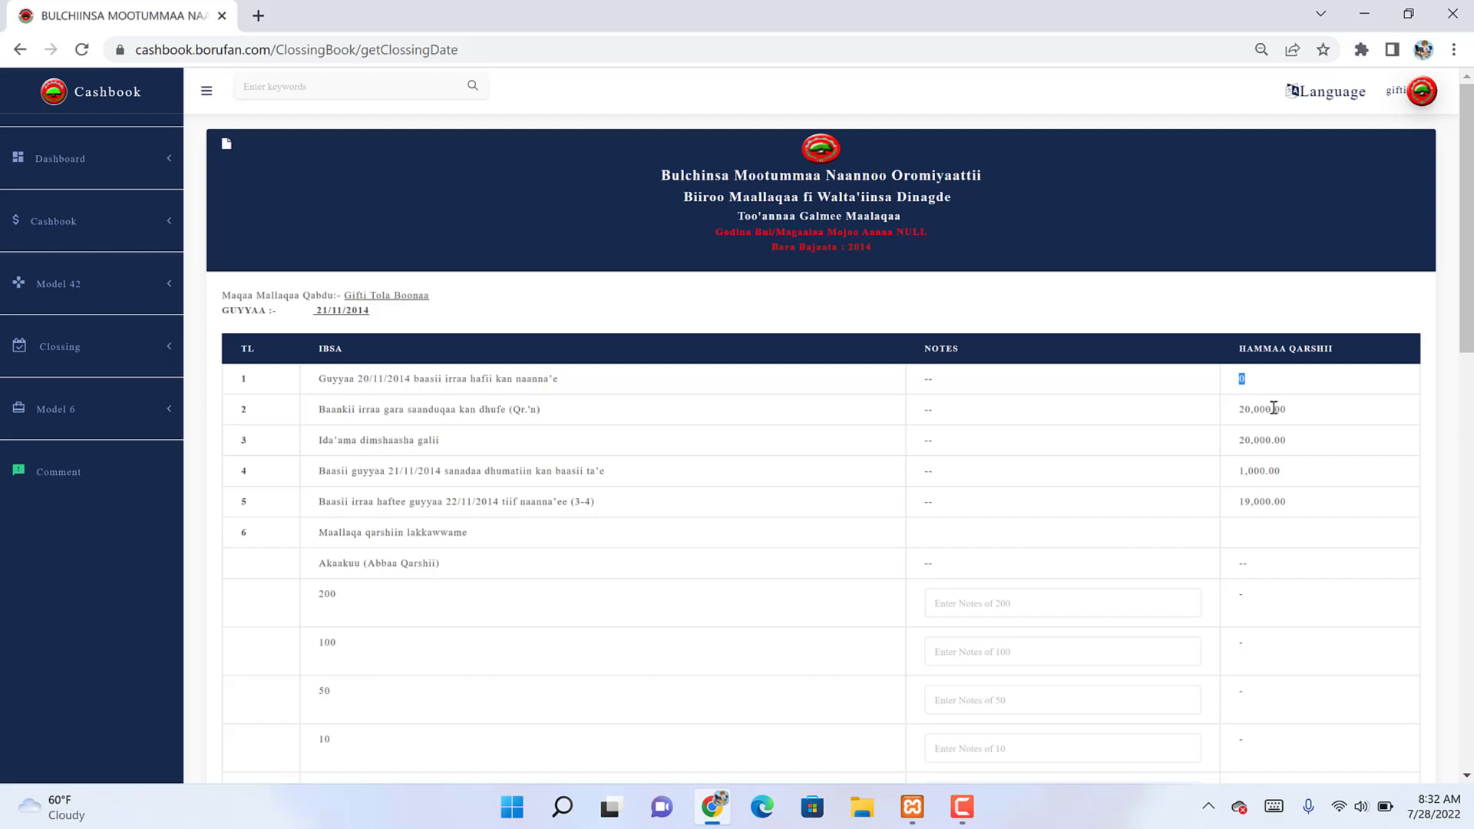
Step: Check the 20,000.00 amounts in rows 2 and 3 and the 19,000.00 closing in row 5
double_click(1262, 410)
double_click(1257, 442)
double_click(1250, 508)
scroll(1250, 509, "down", 6)
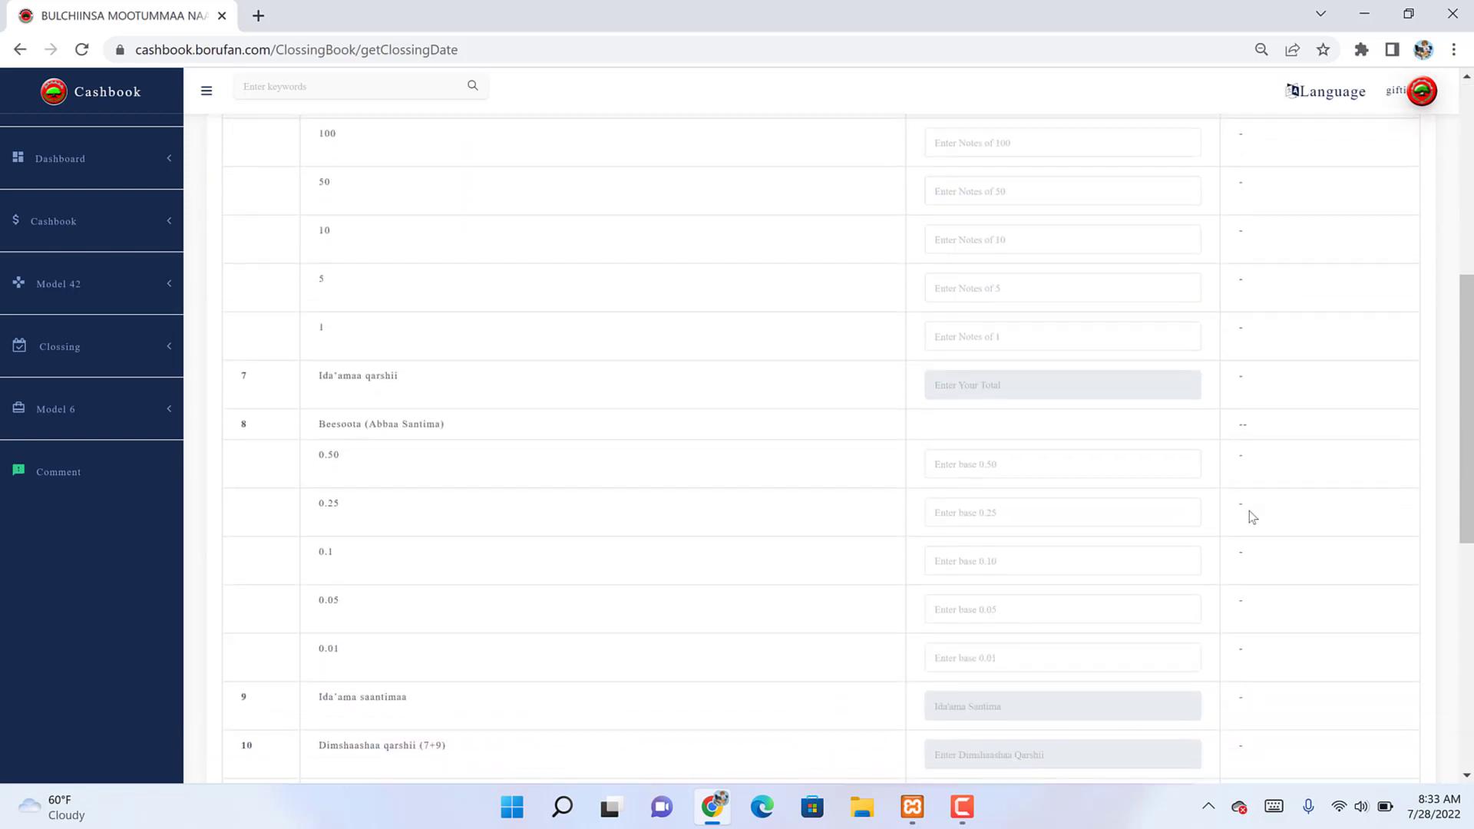
scroll(1251, 510, "down", 5)
scroll(1250, 510, "up", 9)
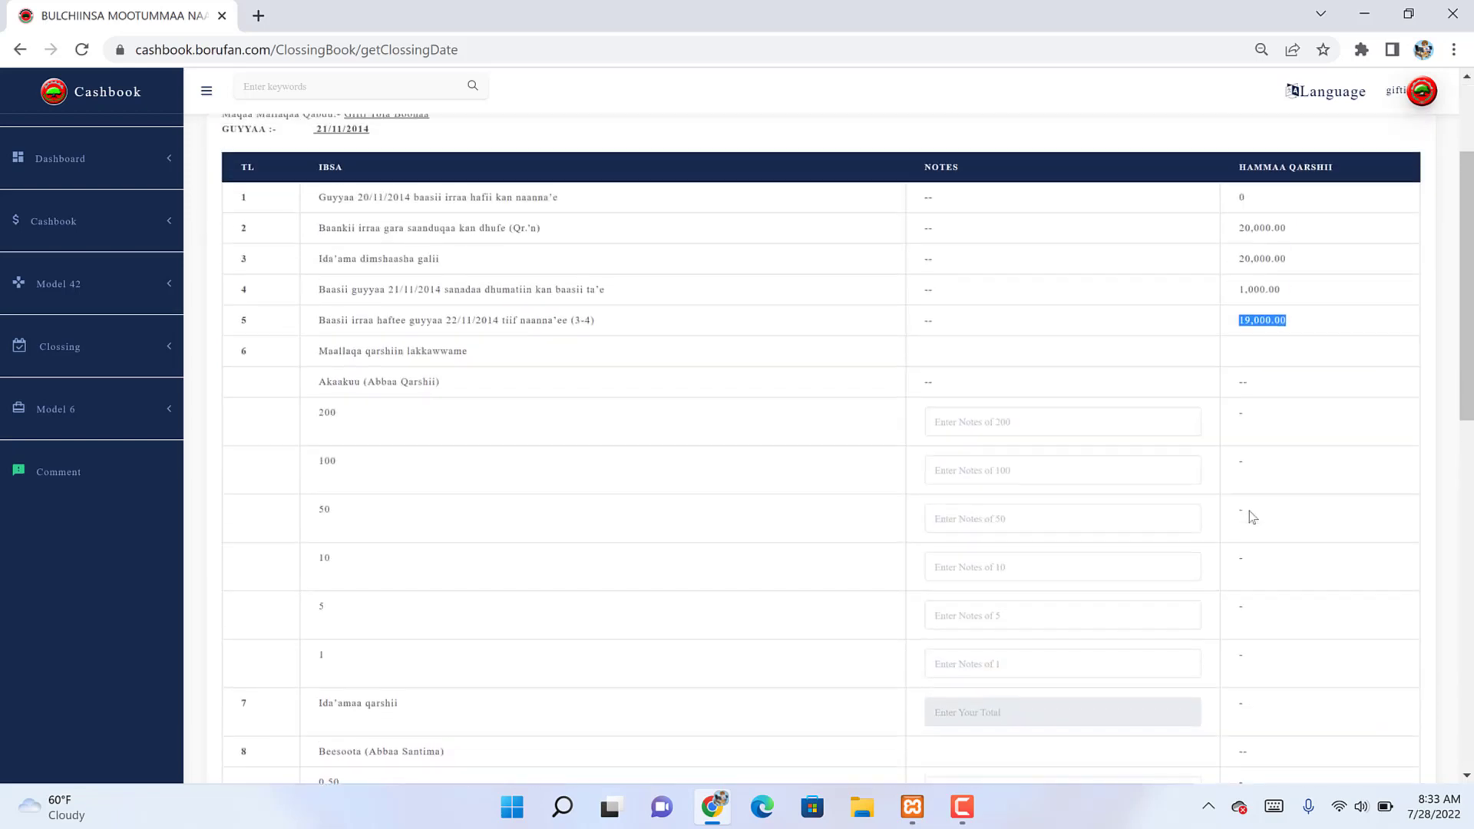
Step: Enter 90 notes of 200 and 10 notes of 100, fixing the 200 count
left_click(963, 441)
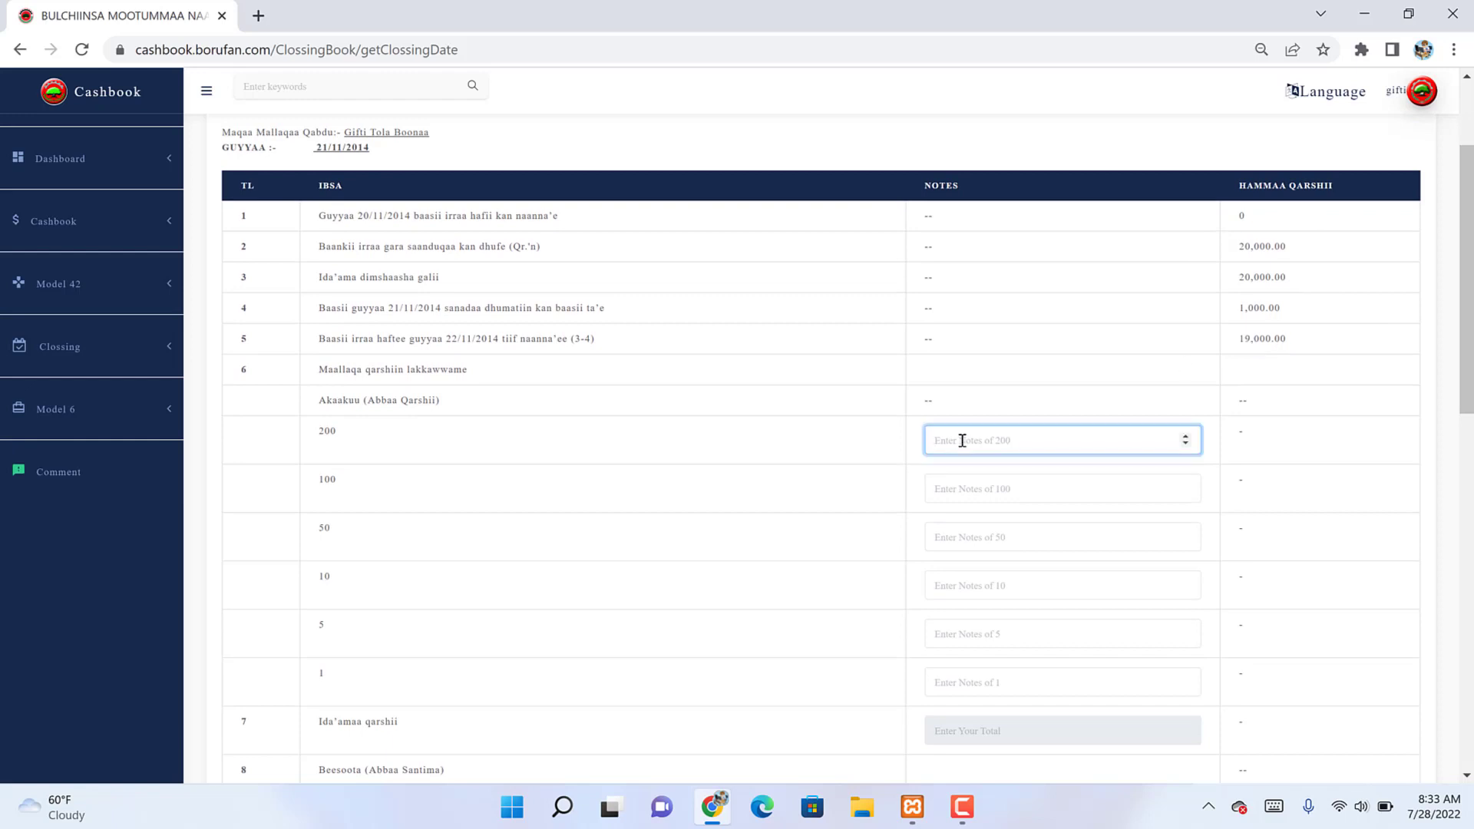
type("18")
left_click(963, 478)
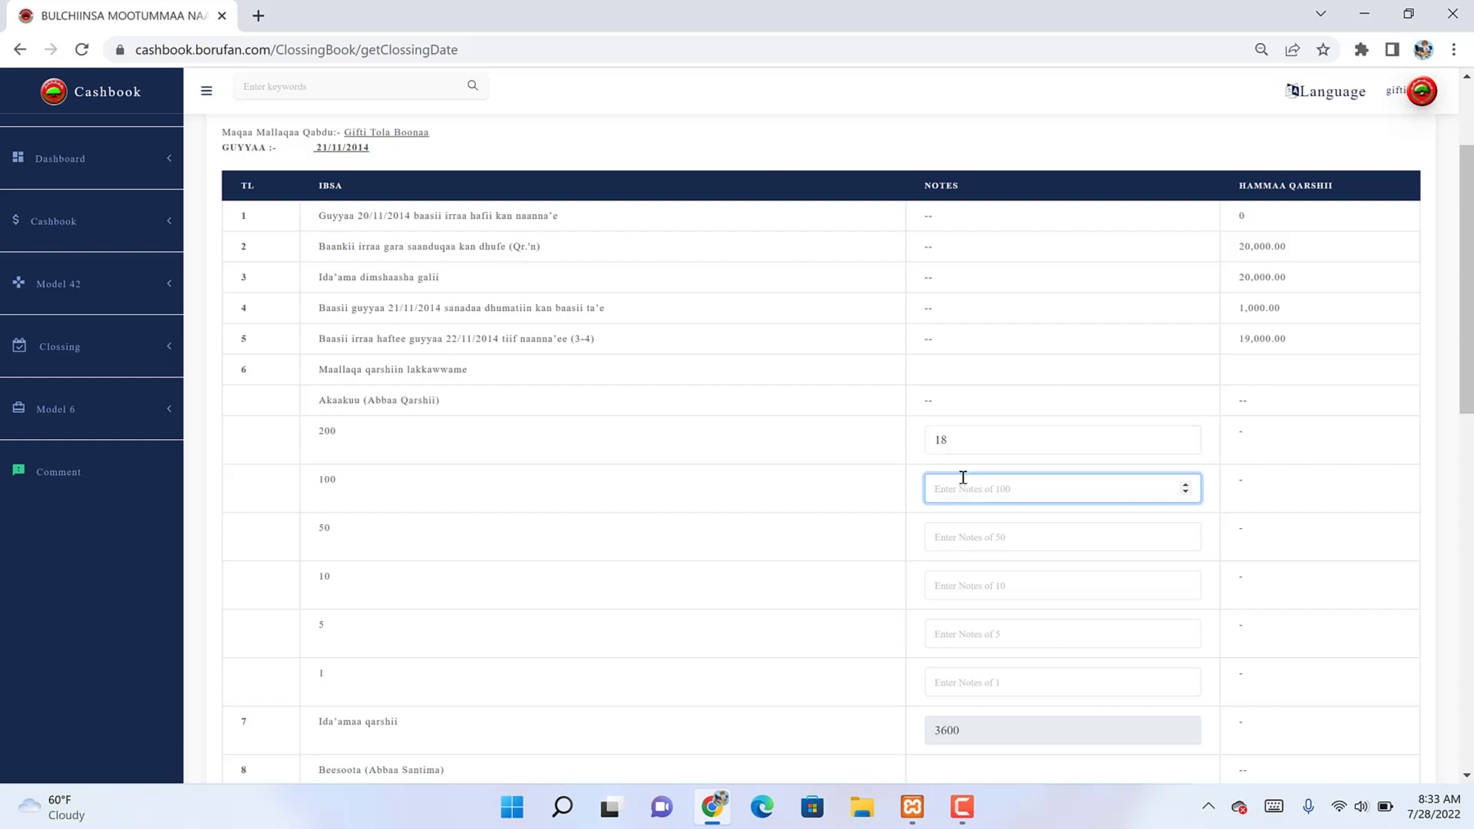
left_click(950, 442)
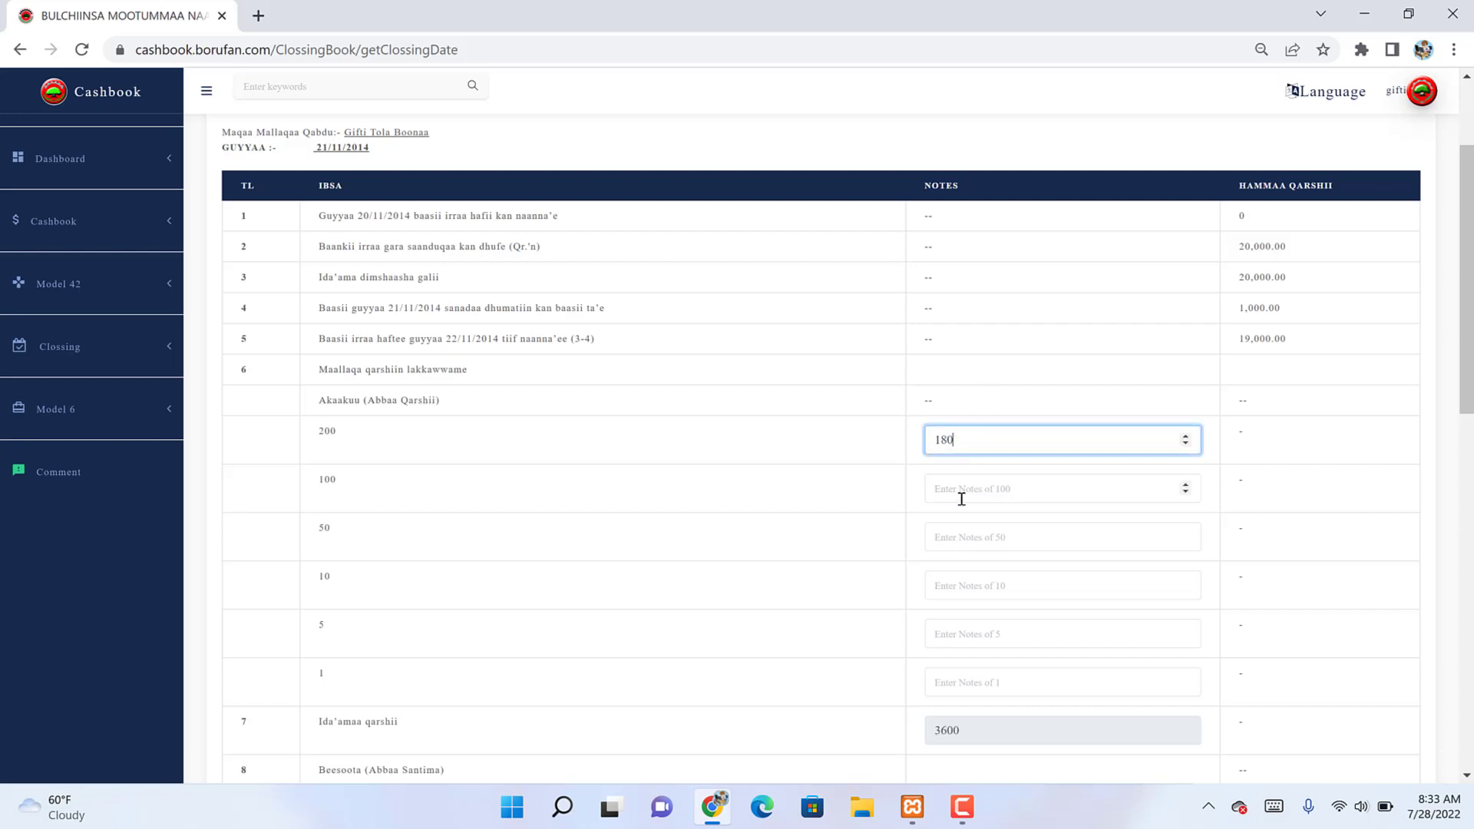
key("BackSpace")
key("BackSpace")
type("1")
left_click(964, 490)
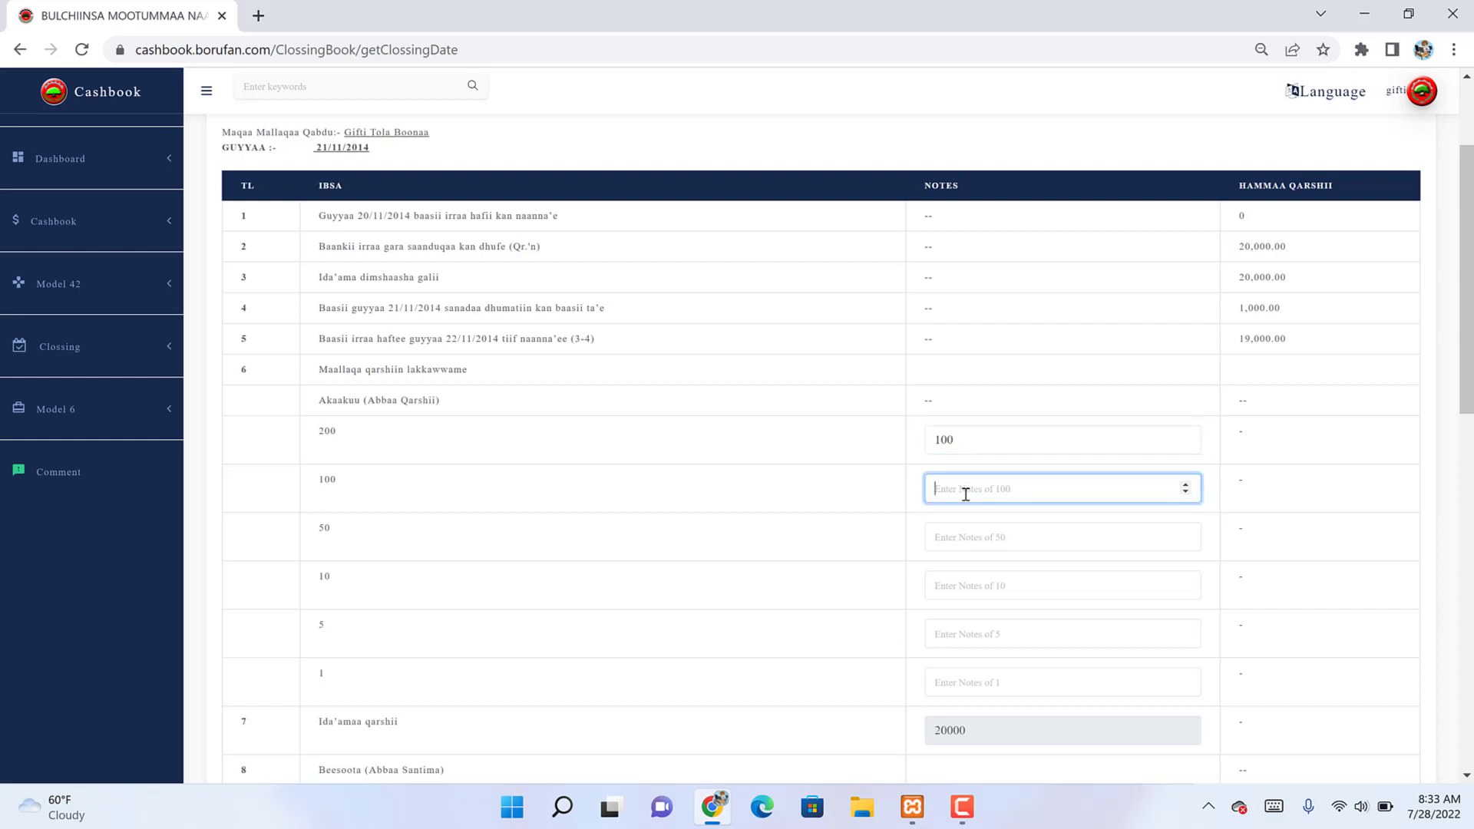
left_click(941, 440)
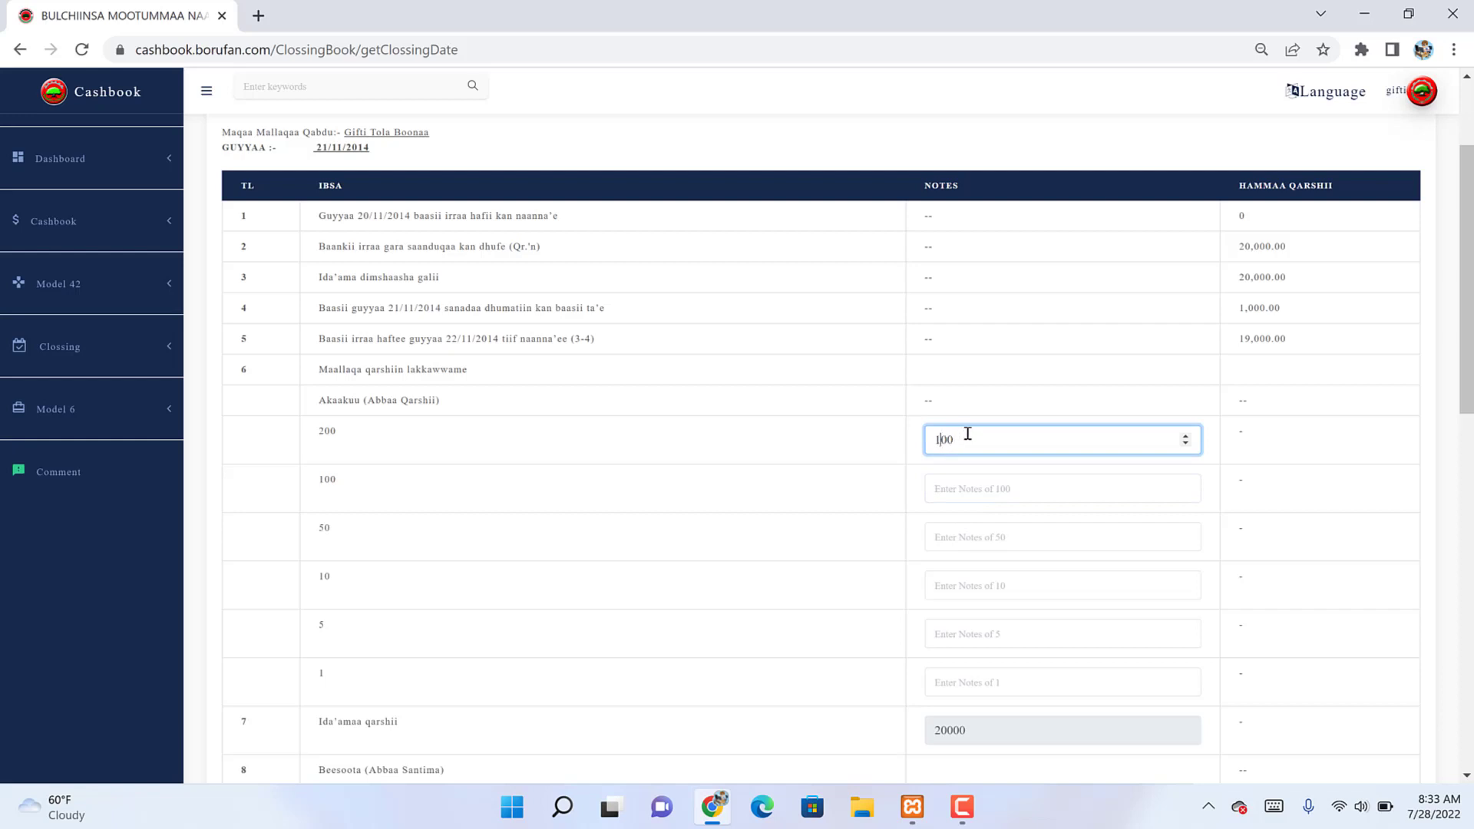
key("BackSpace")
type("90")
left_click(950, 484)
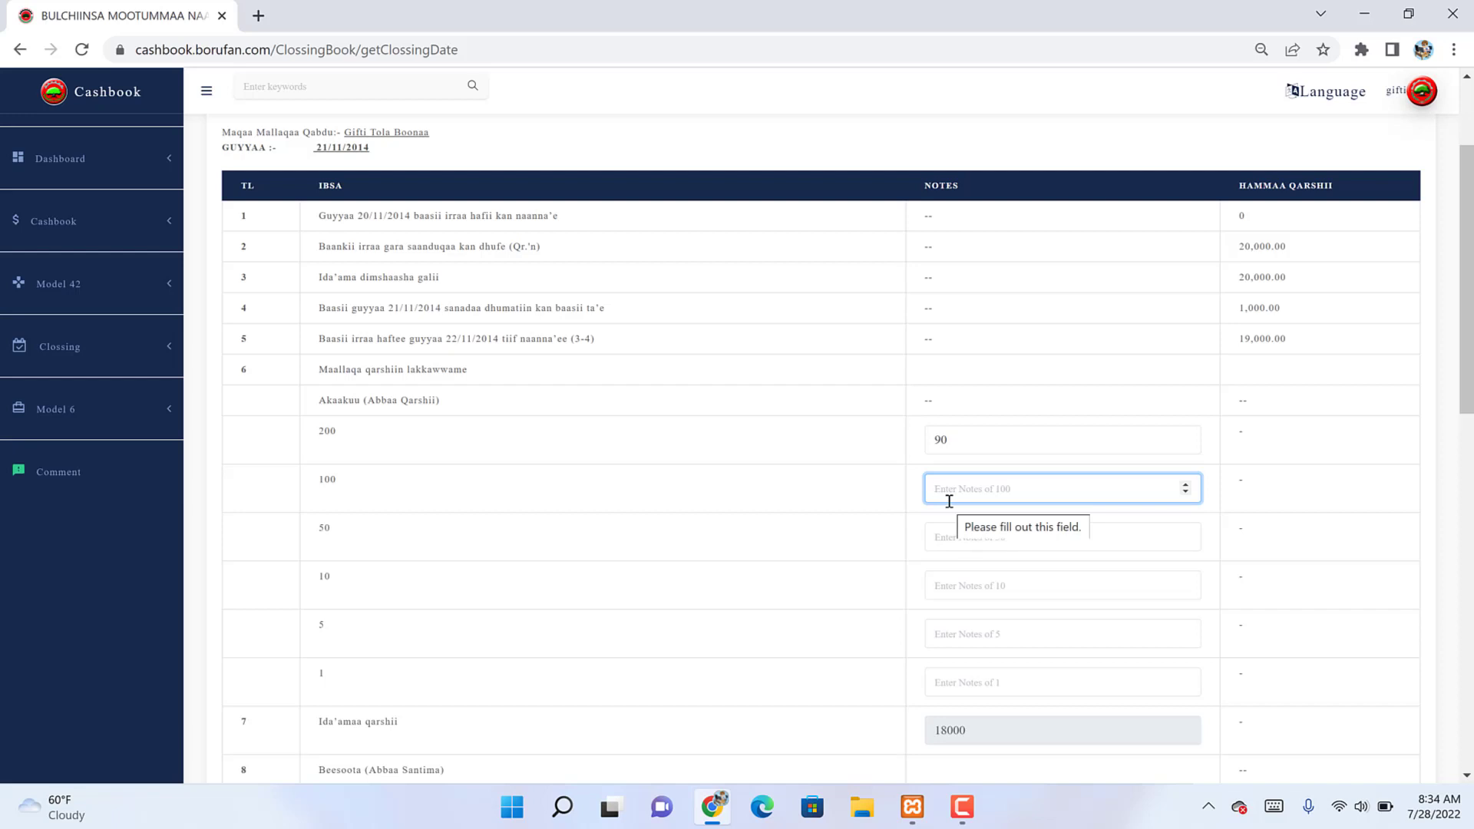
type("10")
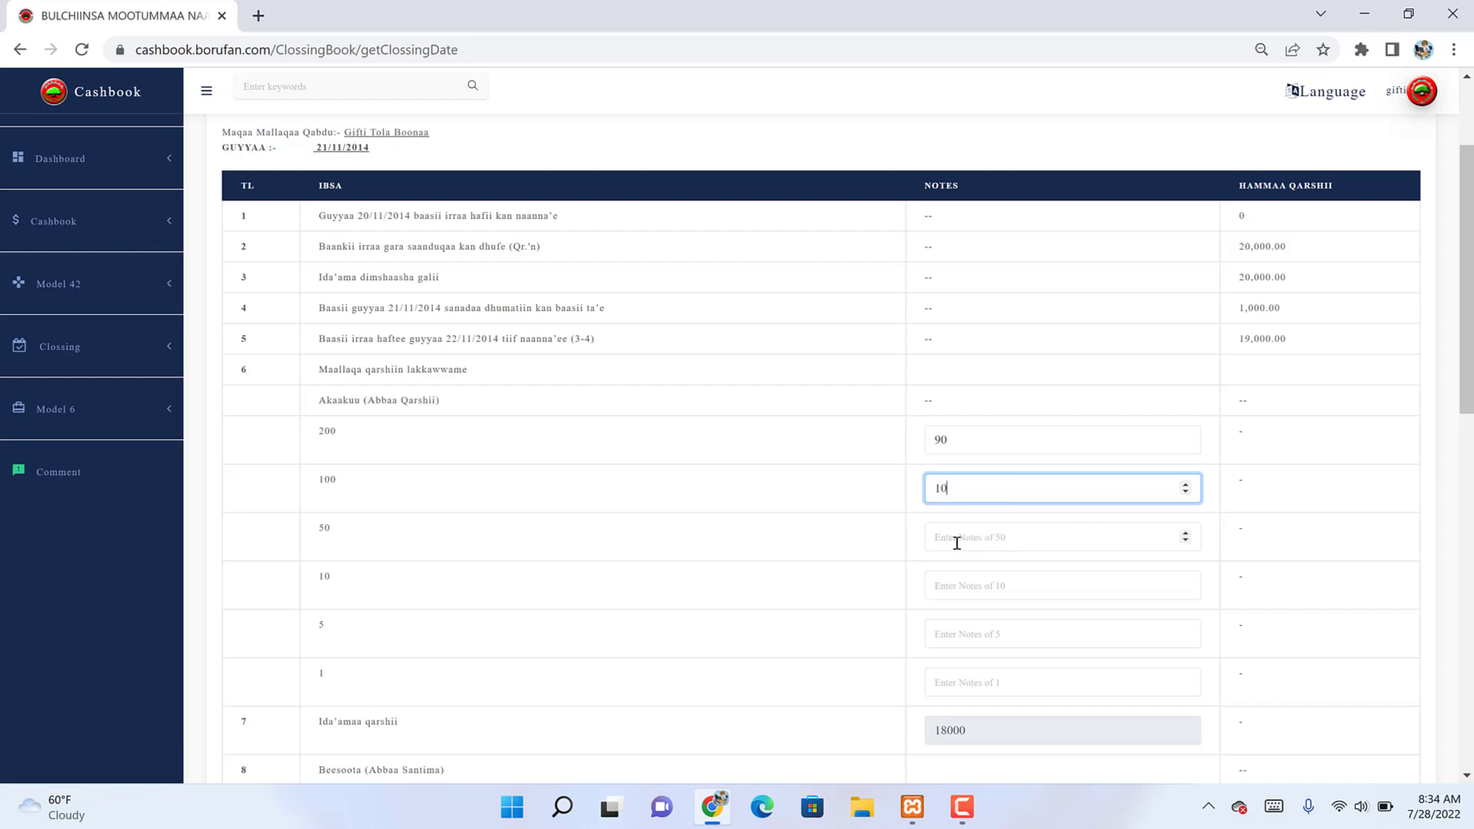
Step: Enter 0 for all remaining note, coin and cheque fields, giving a 19000 total
left_click(953, 538)
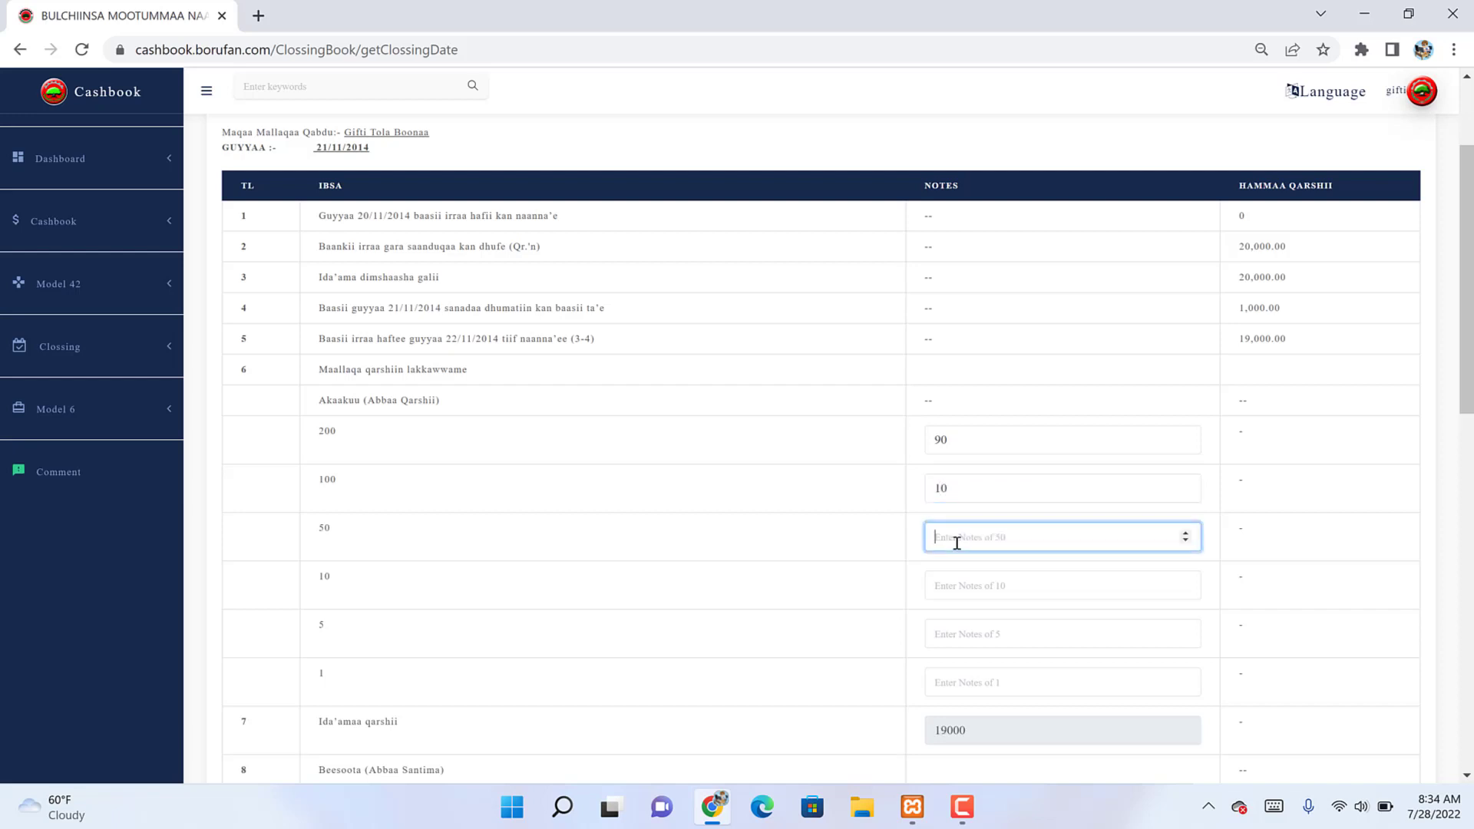
type("0")
key("Tab")
type("0")
key("Tab")
type("0")
key("Tab")
type("0")
key("Tab")
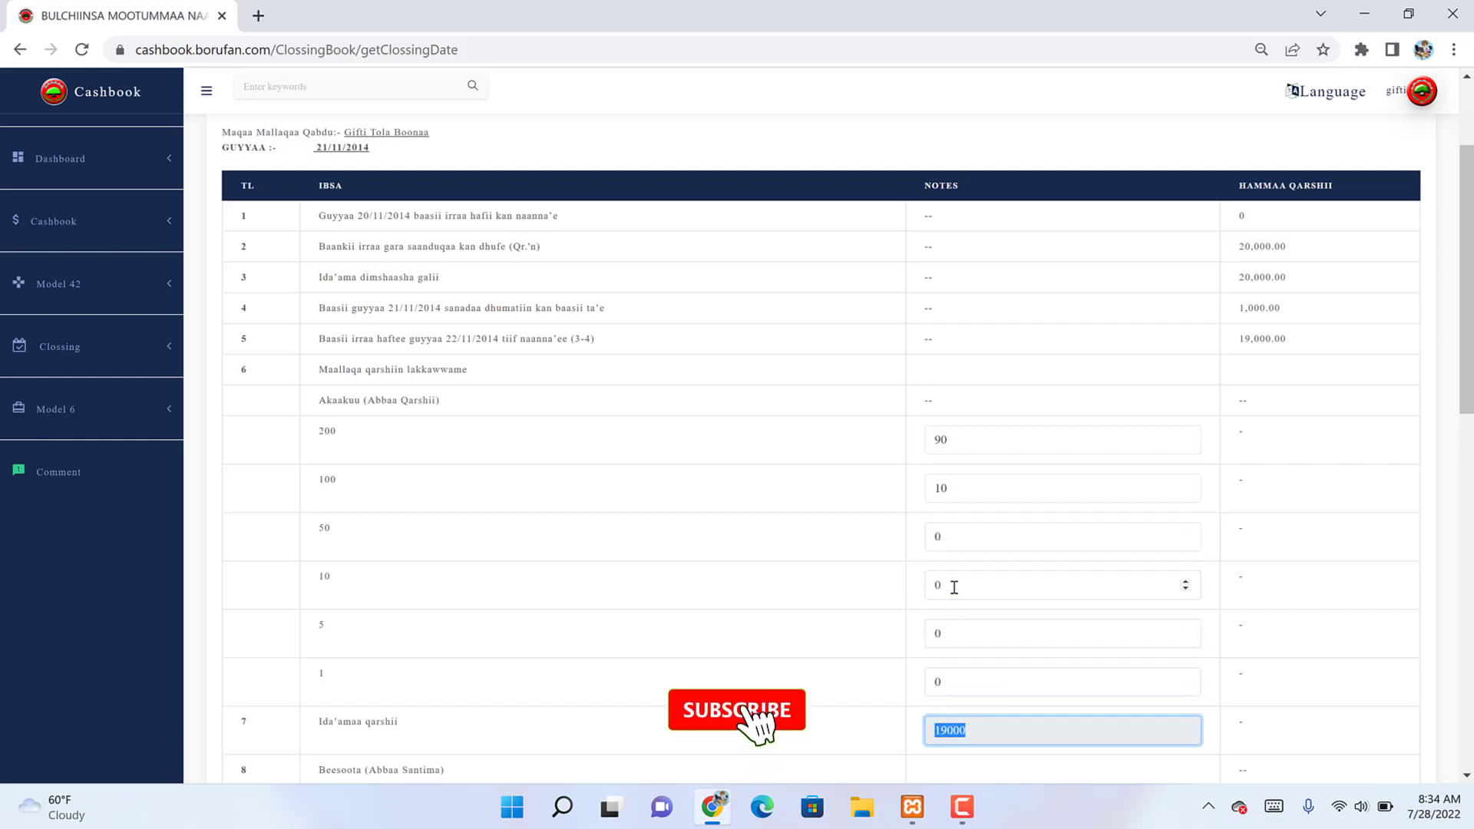
key("Tab")
type("0")
key("Tab")
type("0")
key("Tab")
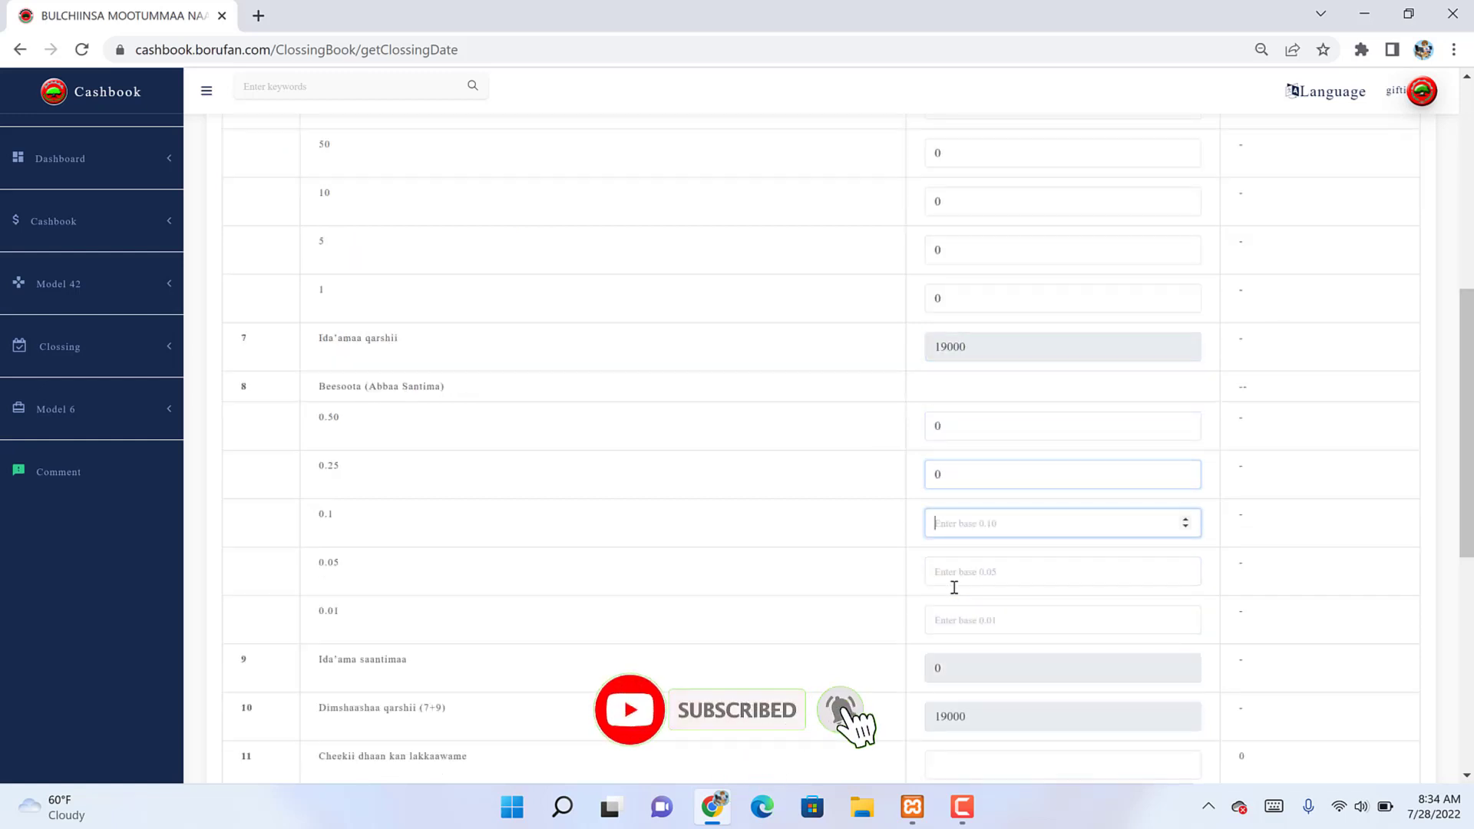
type("0")
key("Tab")
type("0")
key("Tab")
type("0")
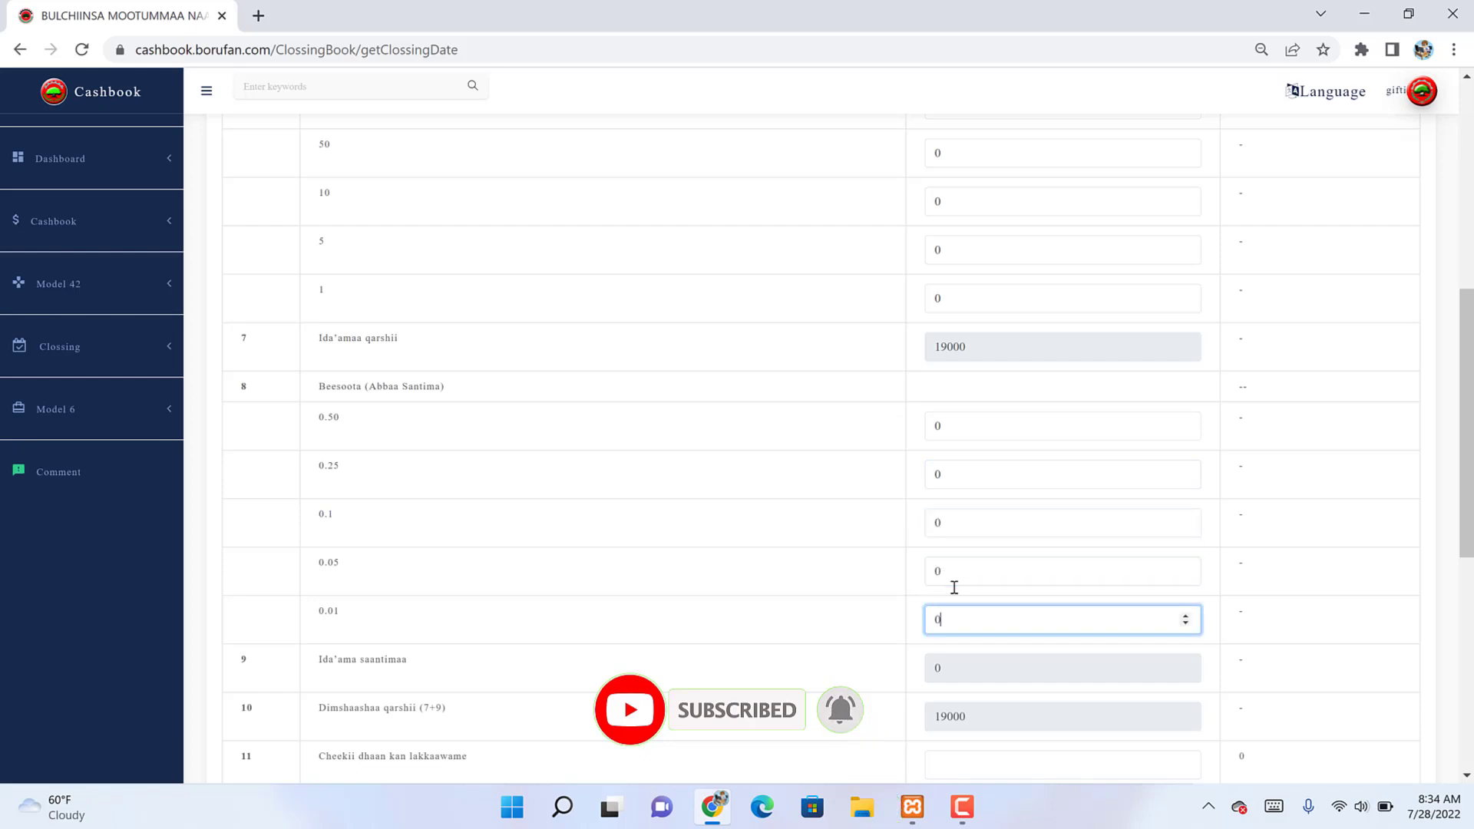
key("Tab")
key("Tab")
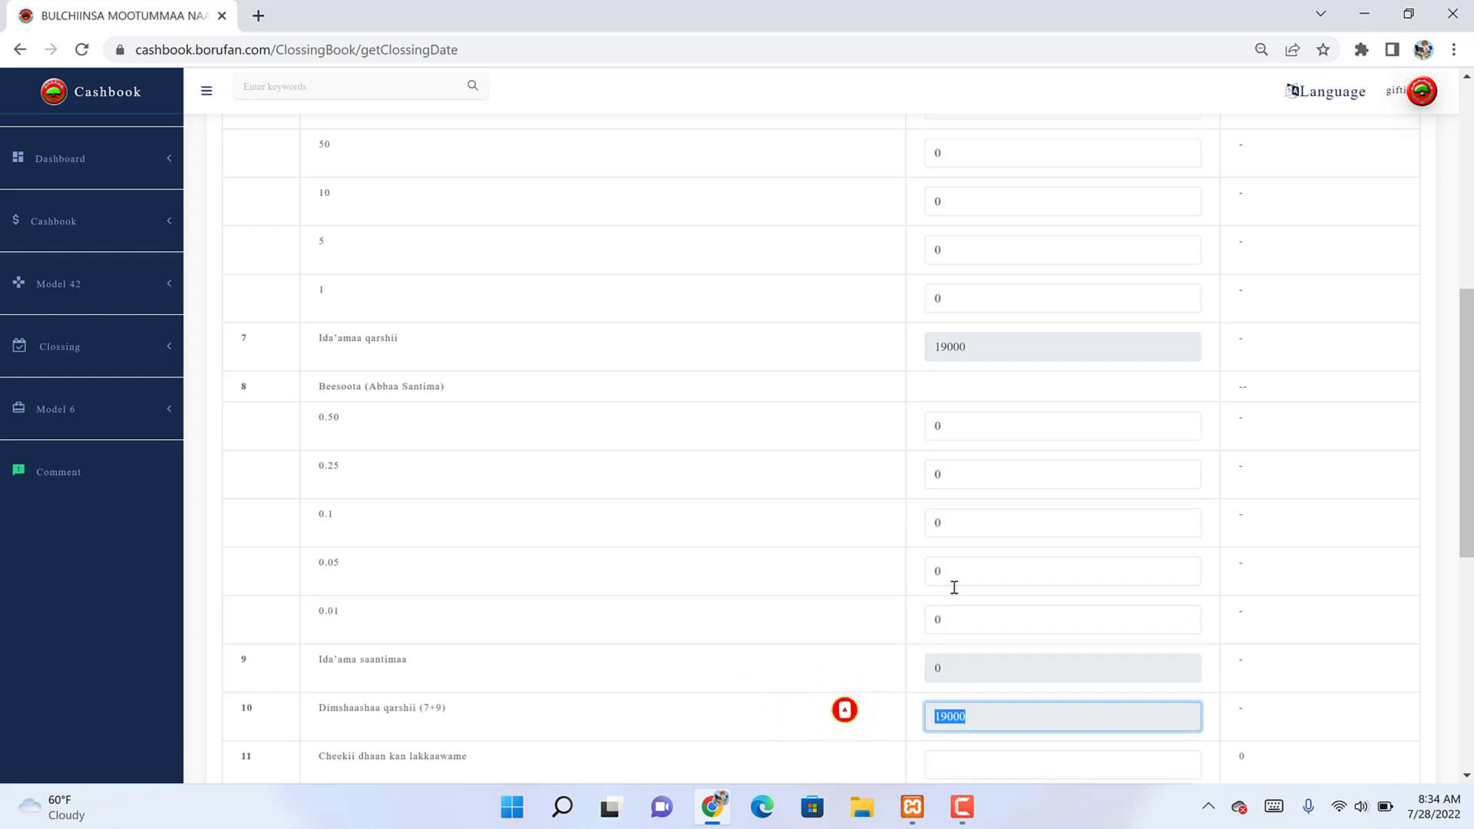
key("Tab")
type("0")
Step: Save the 21/11/2014 closing and review the resulting SC/190 closing report
scroll(954, 588, "down", 7)
left_click(954, 587)
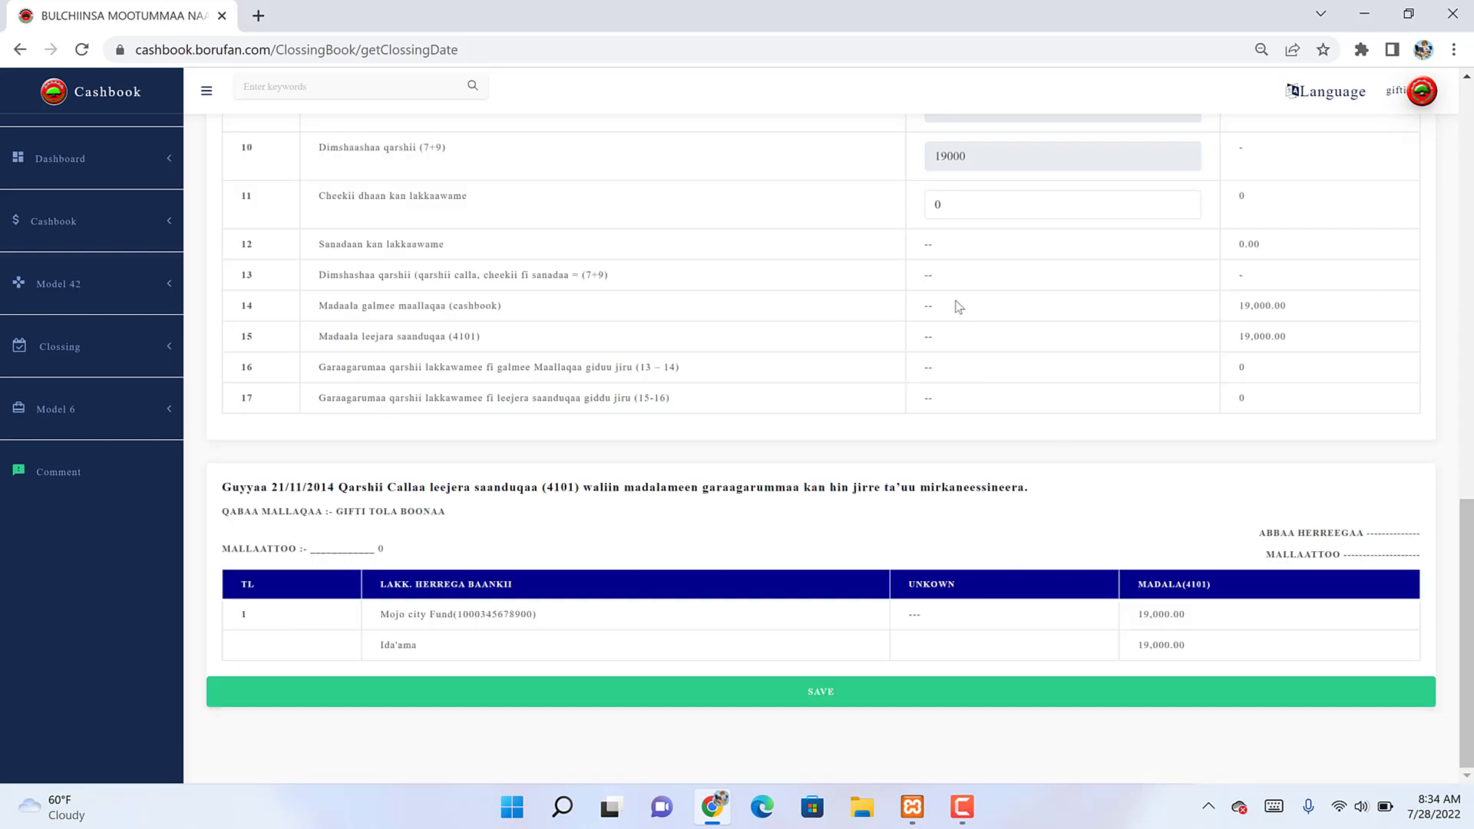
left_click(911, 698)
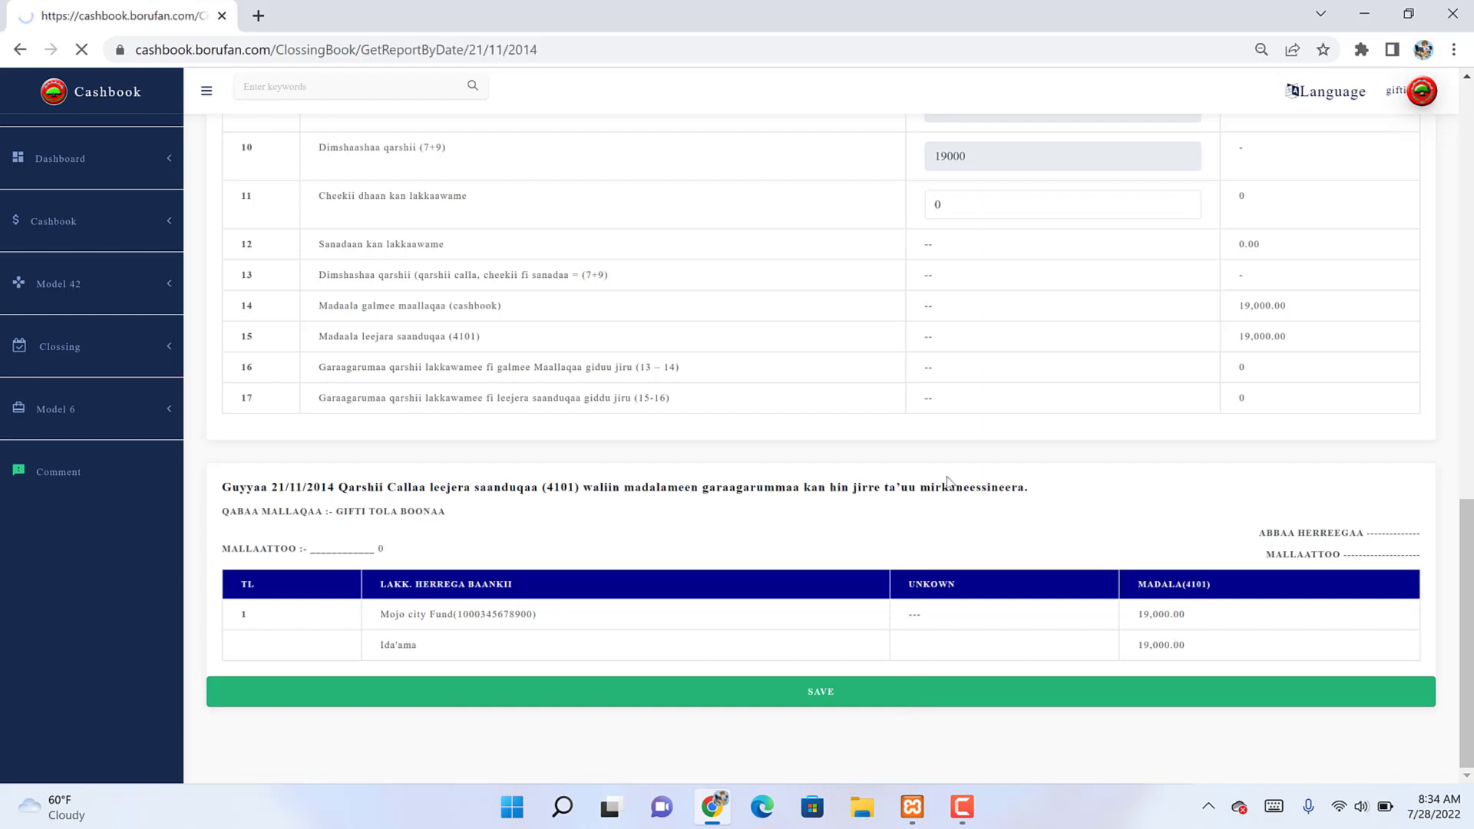
scroll(801, 427, "down", 1)
scroll(799, 422, "down", 7)
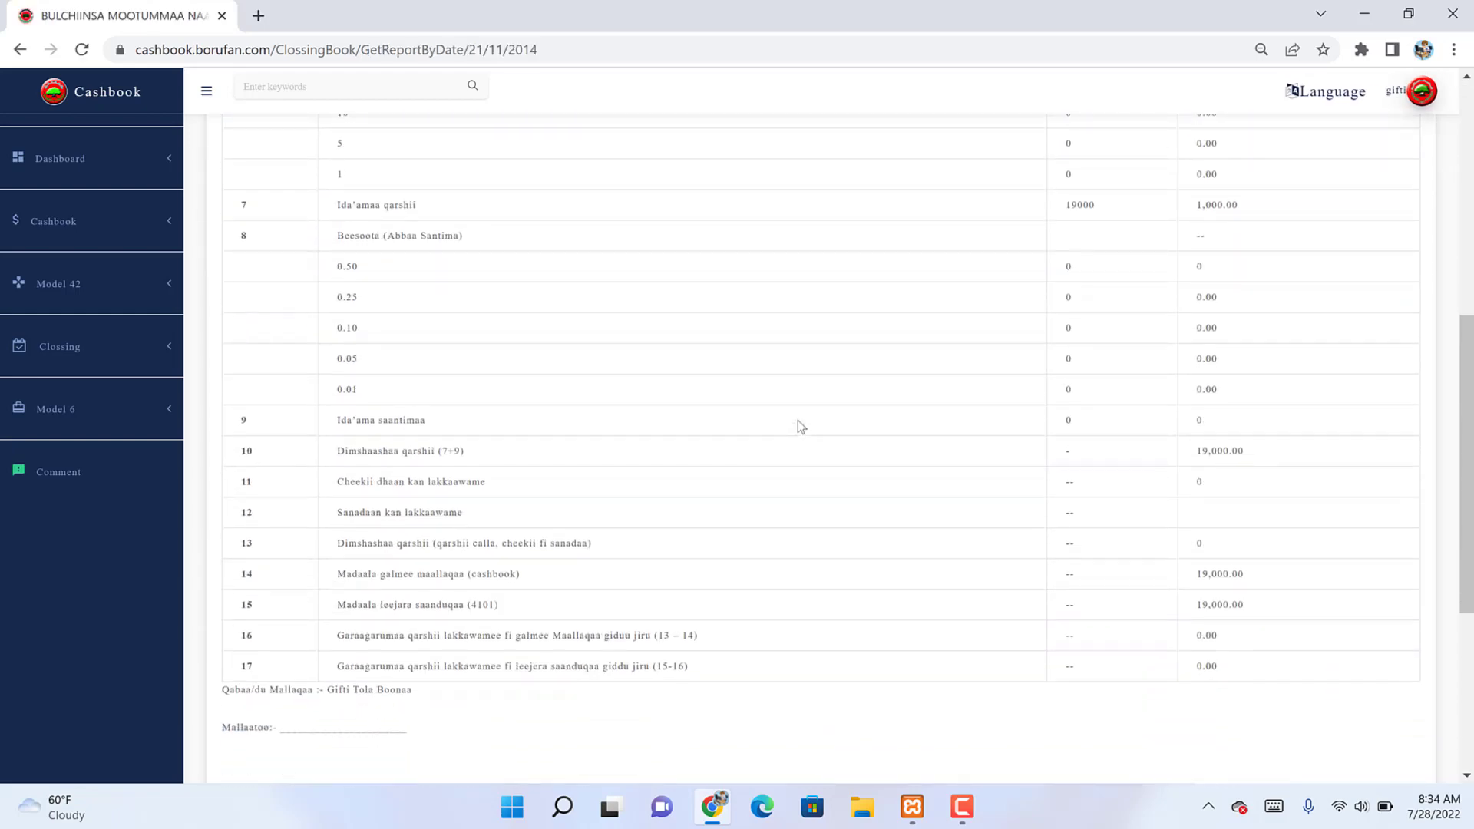
scroll(799, 421, "down", 4)
scroll(937, 682, "down", 1)
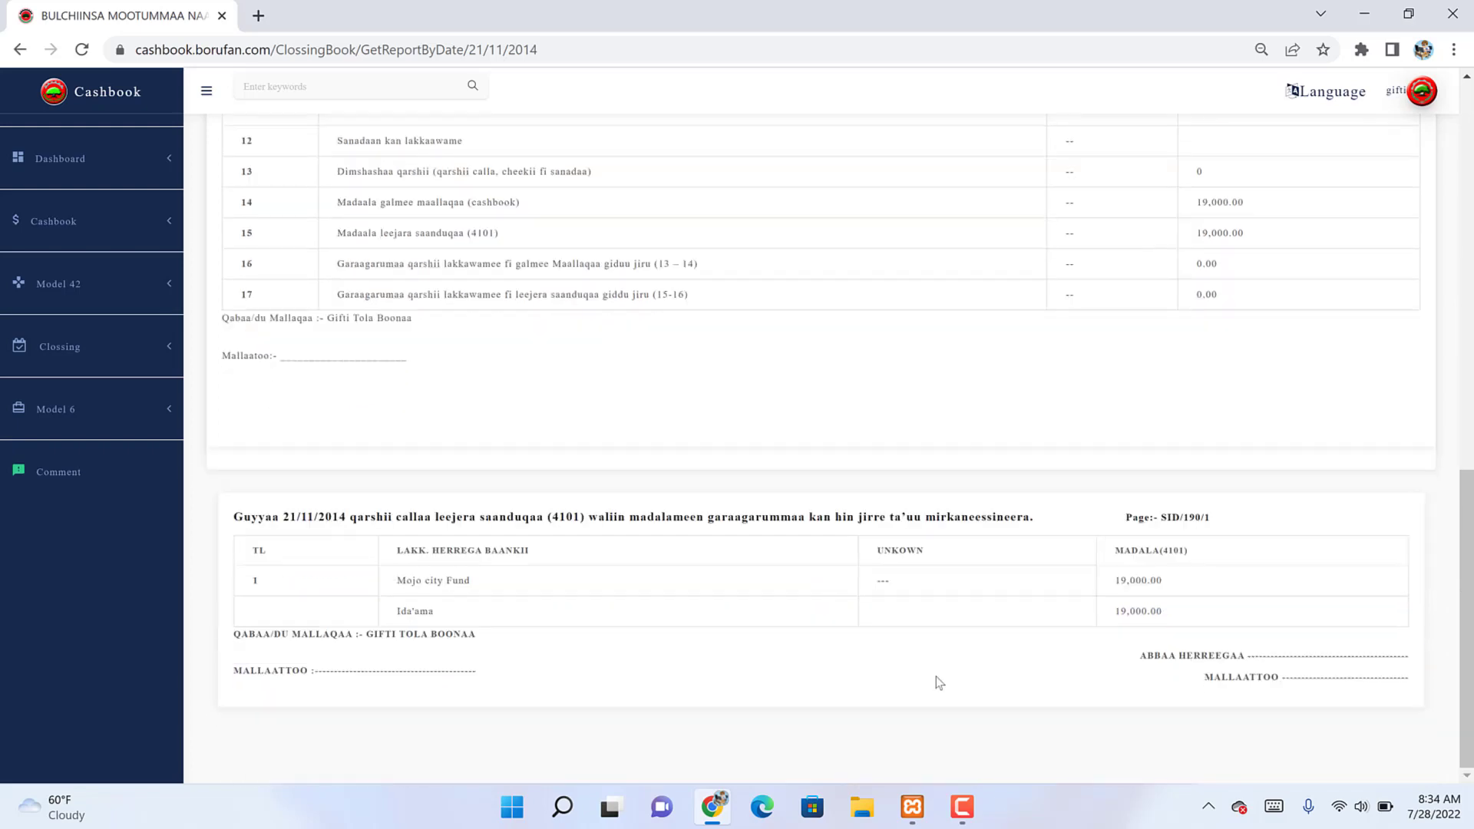
scroll(920, 662, "up", 4)
scroll(920, 659, "up", 9)
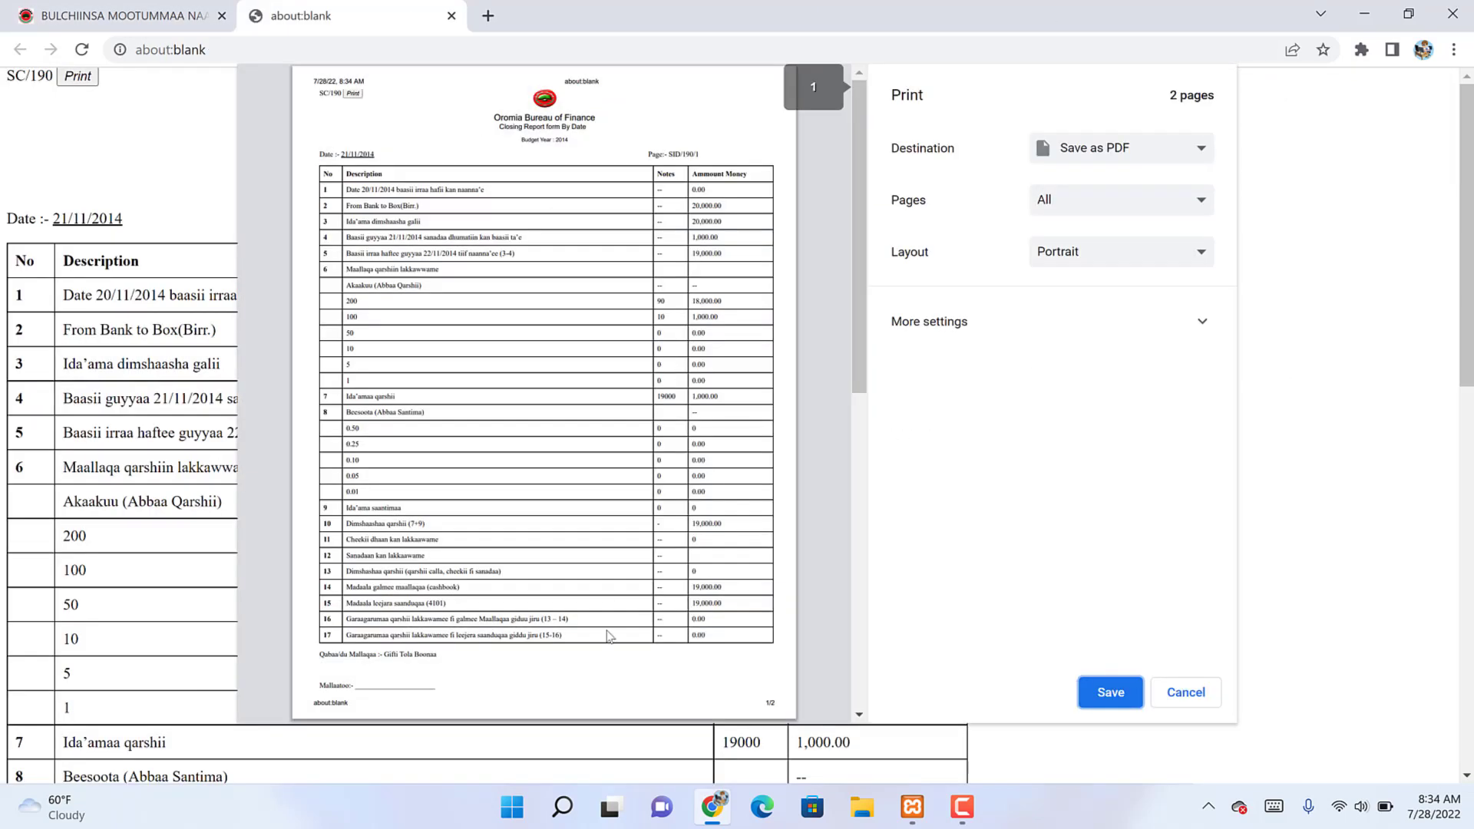
Step: Set the print layout to portrait, review the 2-page preview, then close it
left_click(1090, 253)
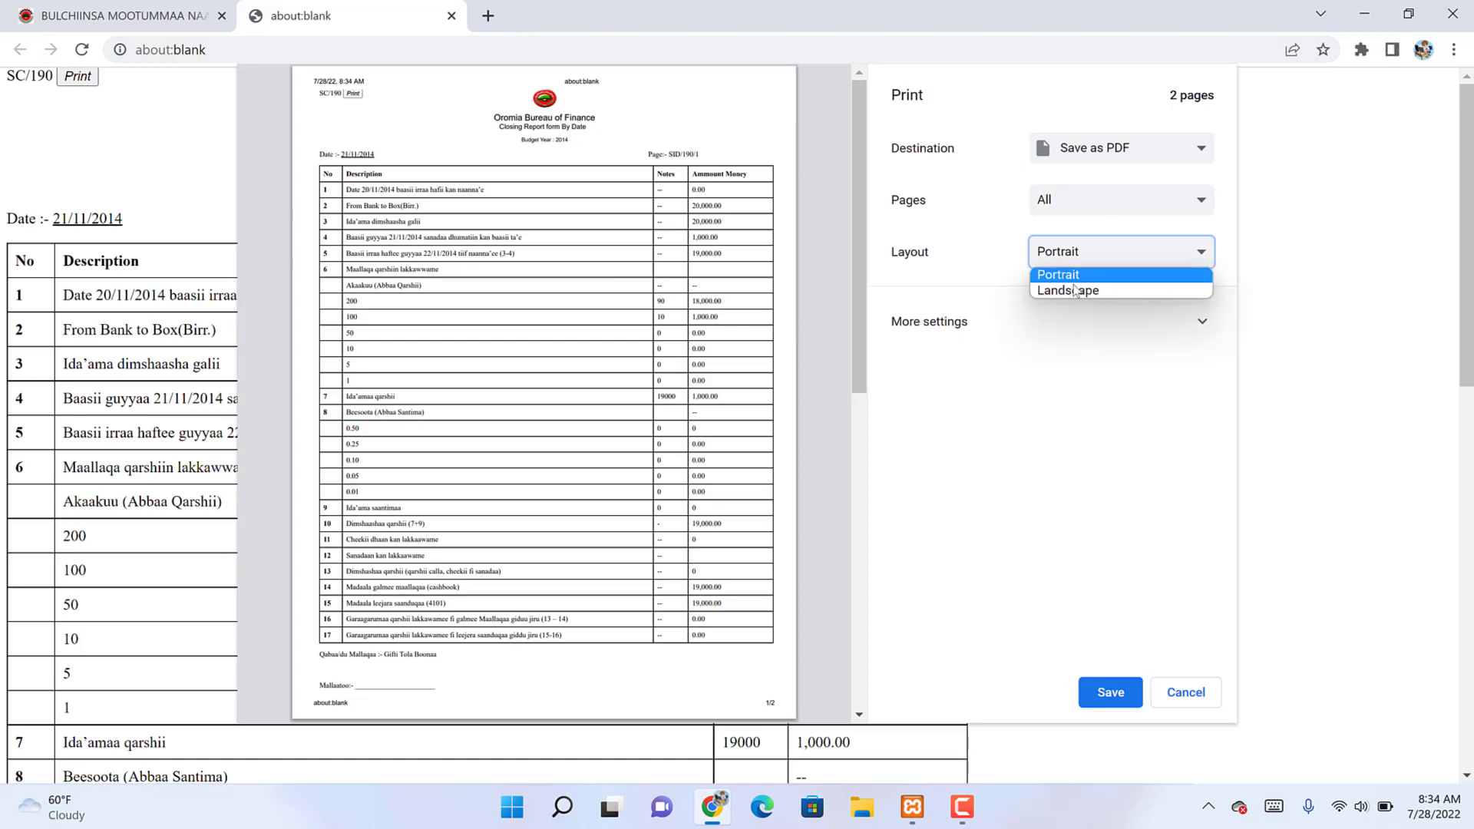
left_click(1070, 291)
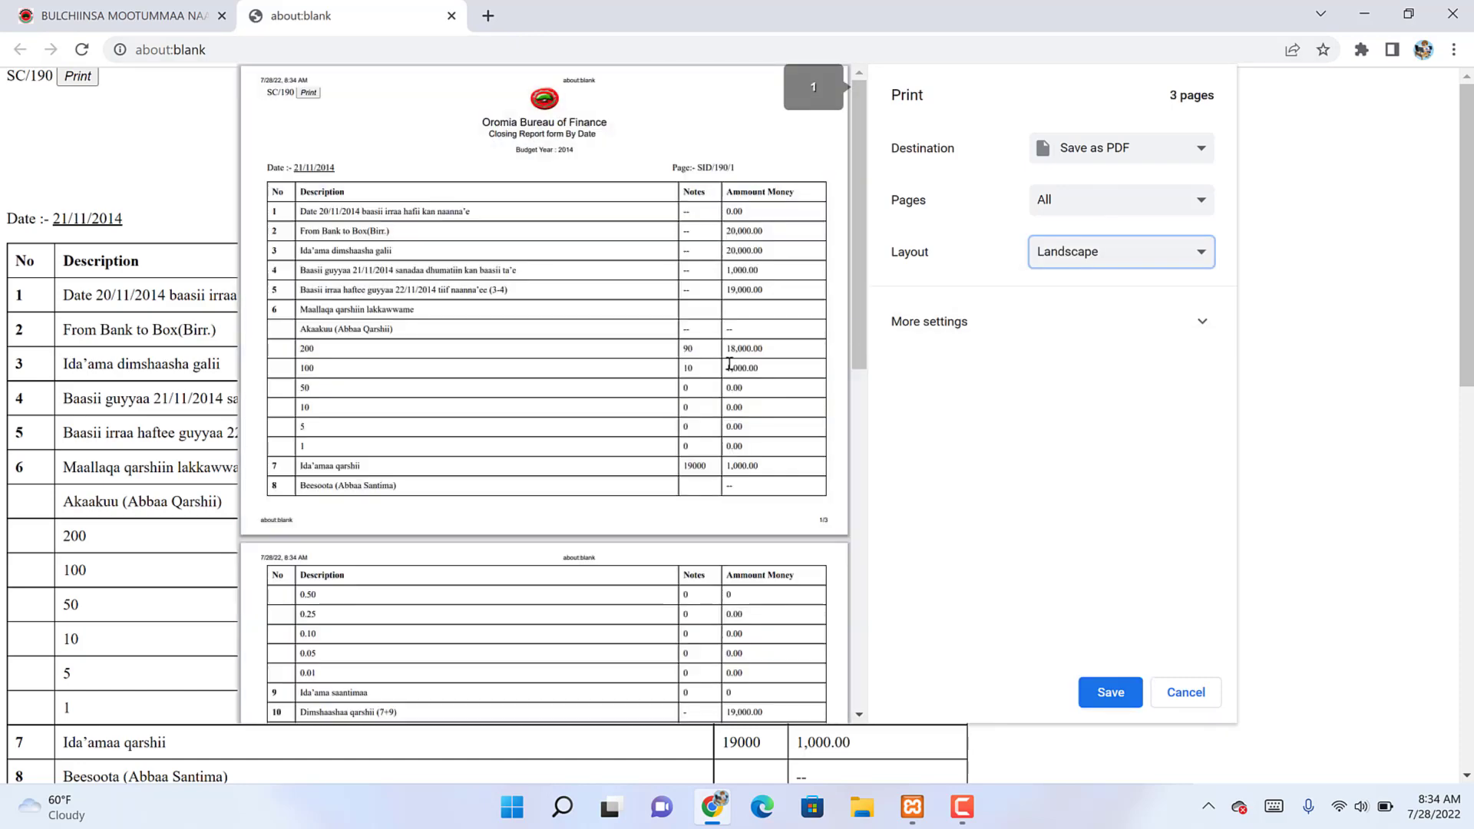
scroll(729, 365, "down", 15)
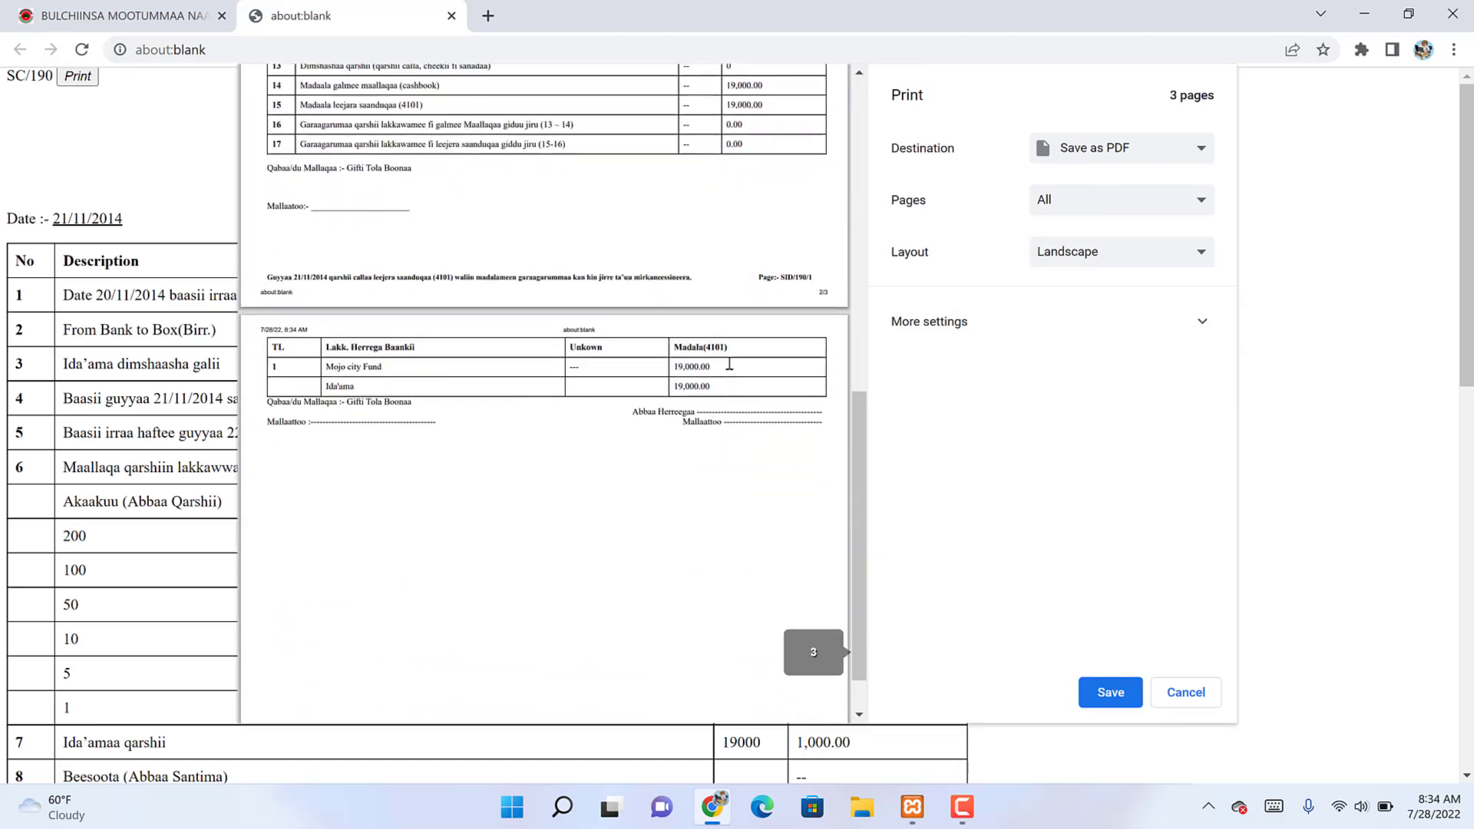
scroll(730, 364, "up", 15)
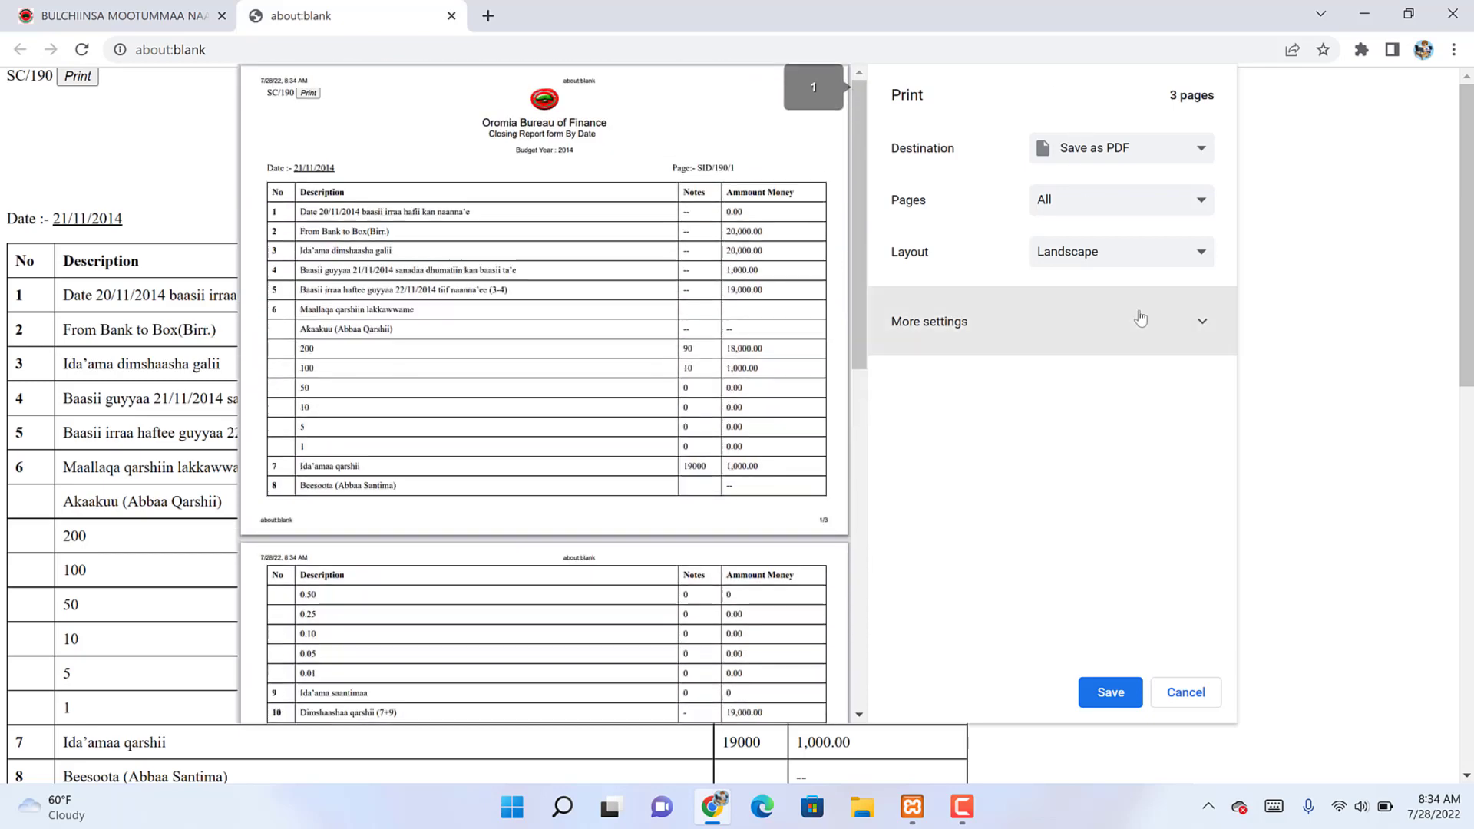
left_click(1110, 260)
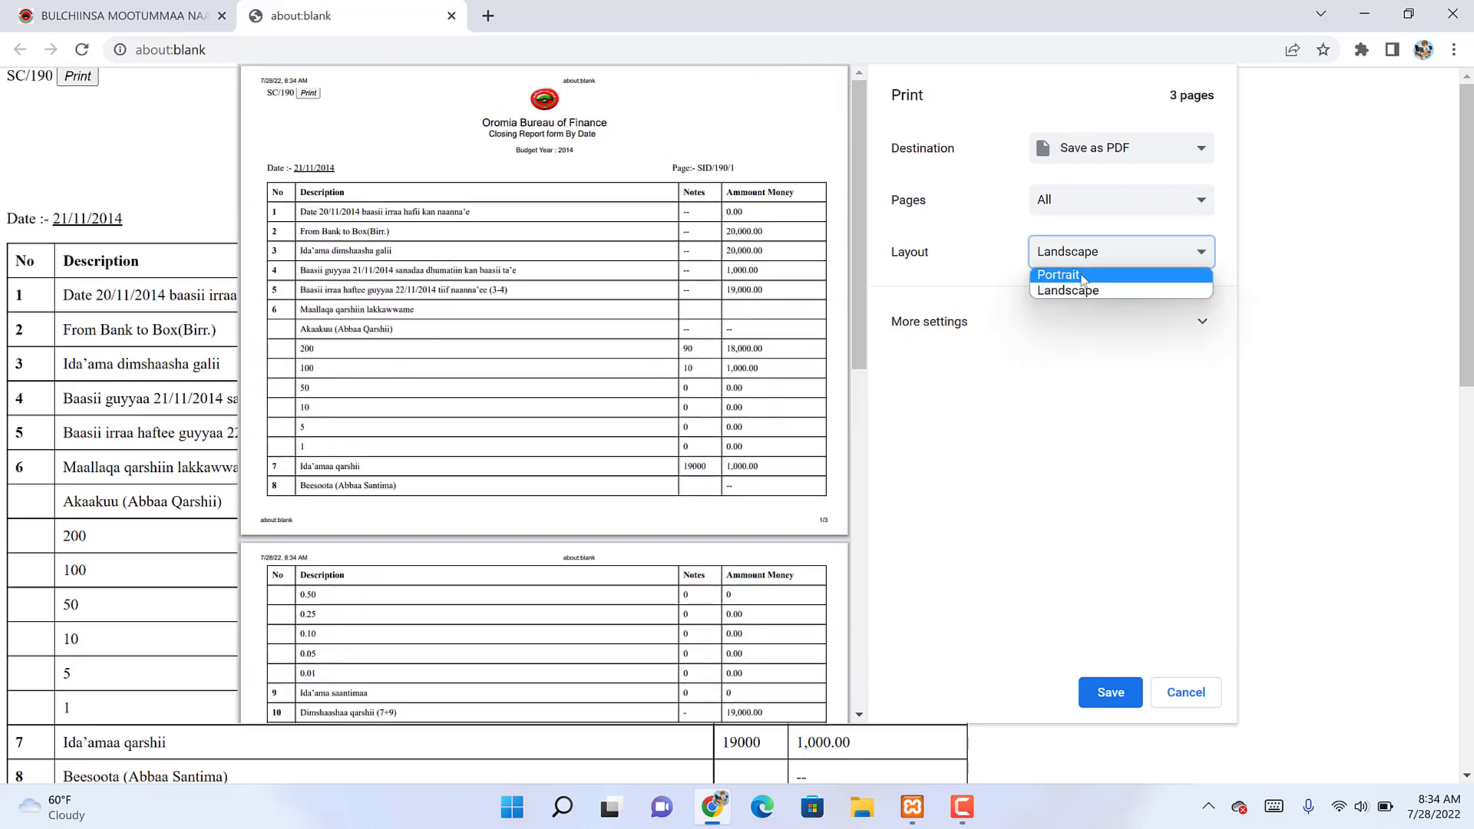
left_click(1084, 275)
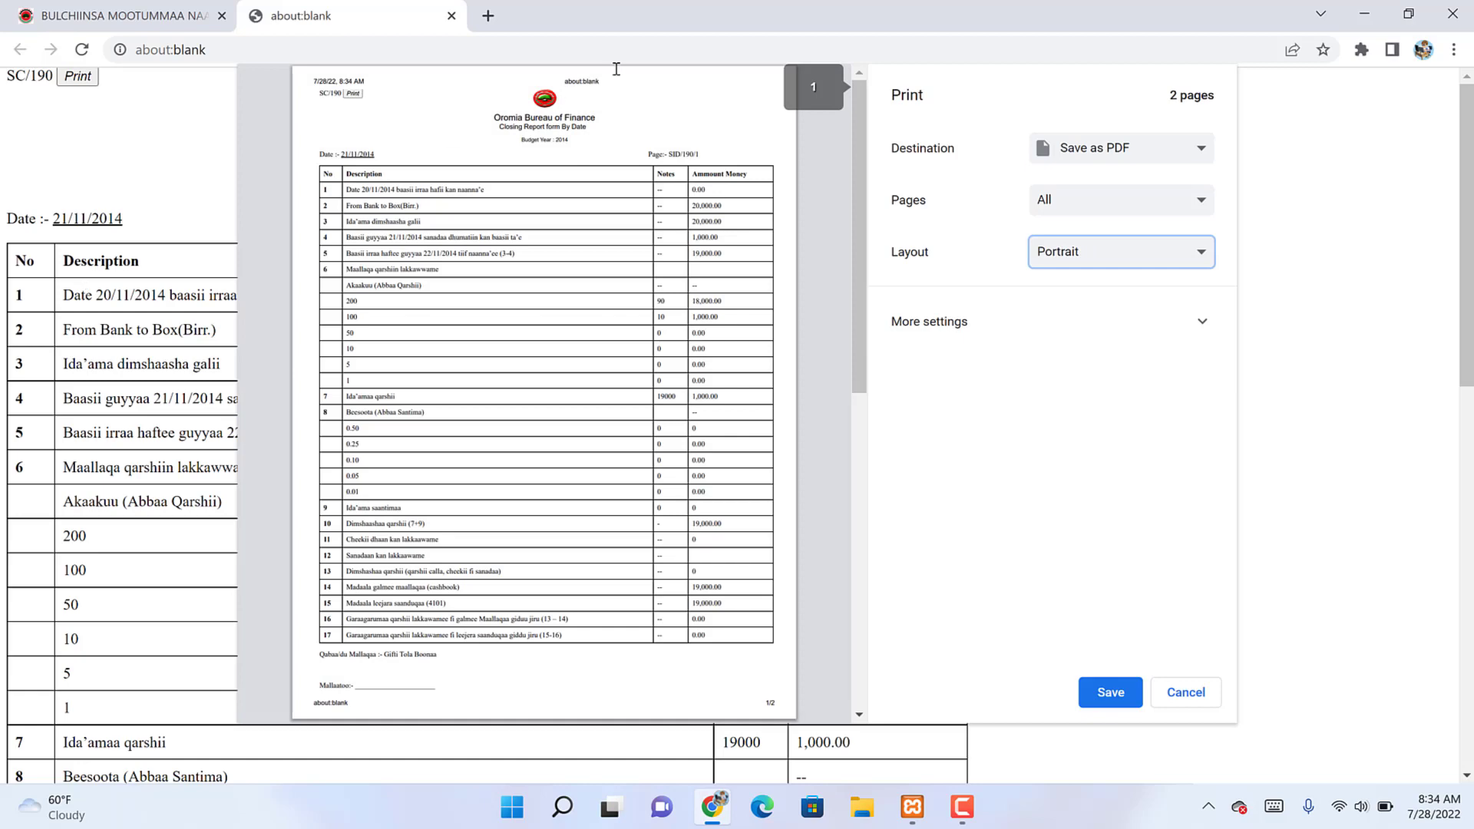
scroll(630, 314, "down", 8)
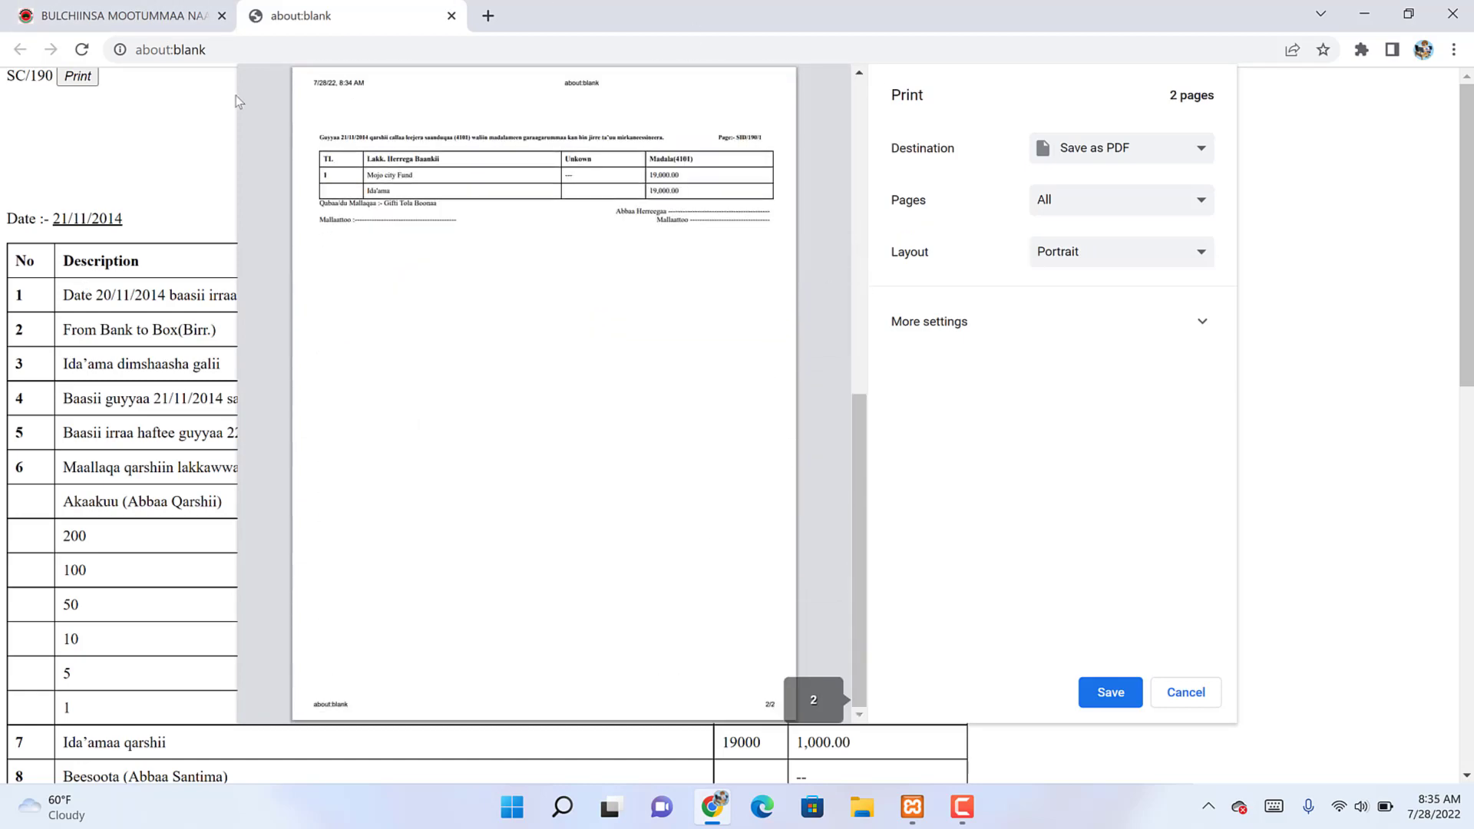
scroll(239, 100, "up", 8)
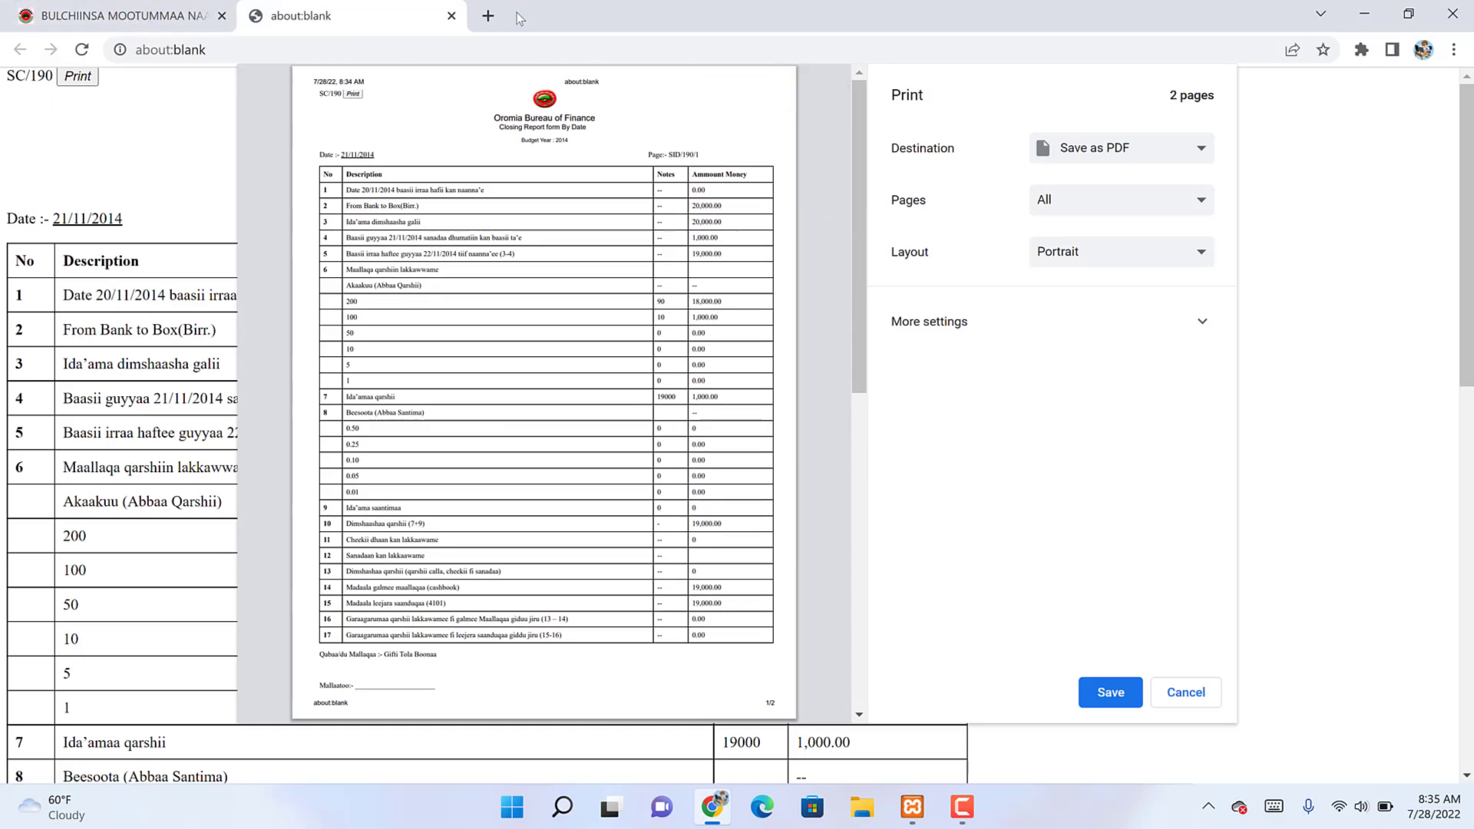
left_click(451, 15)
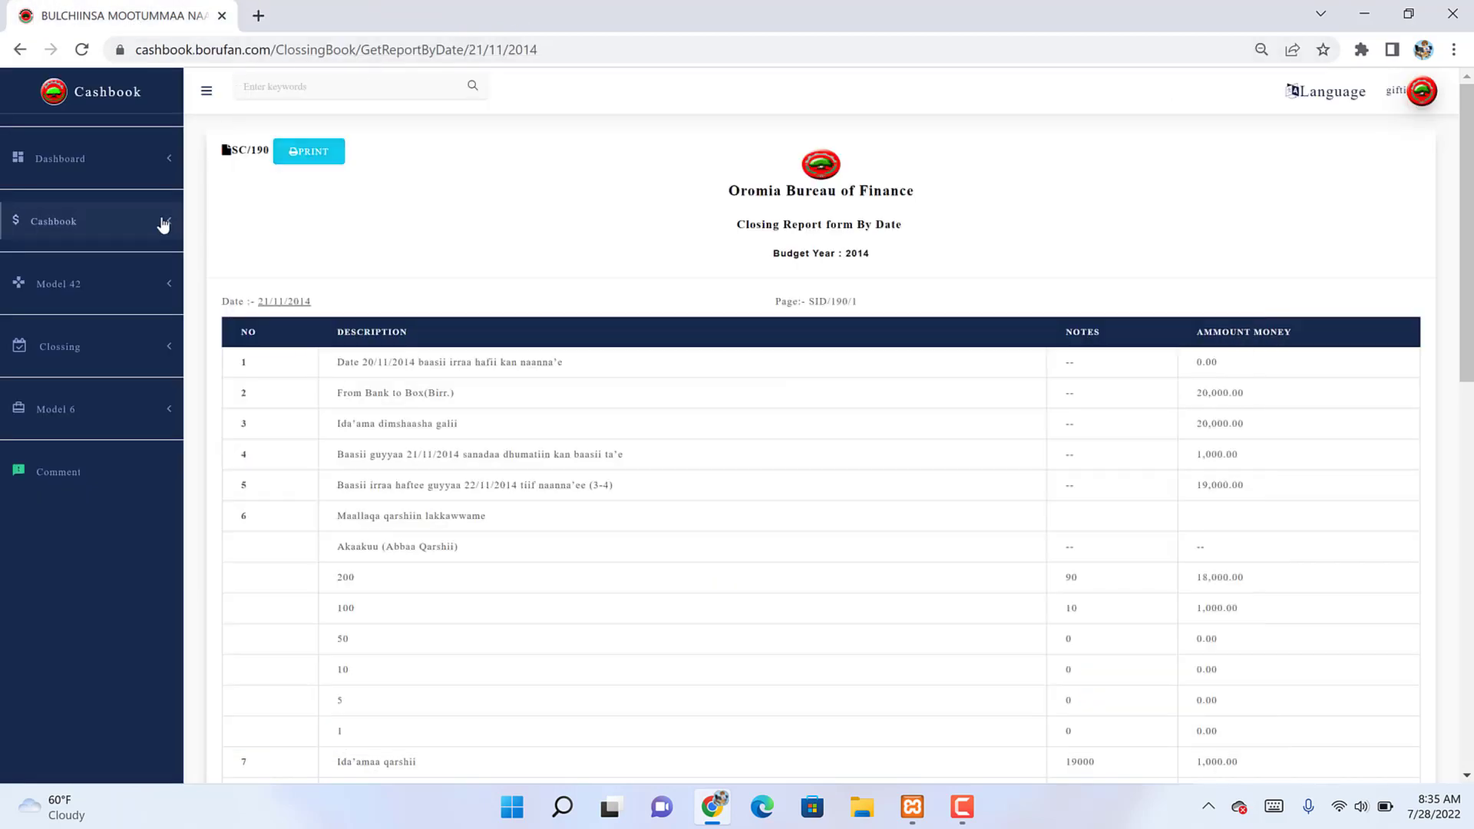
Step: Open Closing Views and inspect the full report of the 21/11/2014 closing
left_click(65, 348)
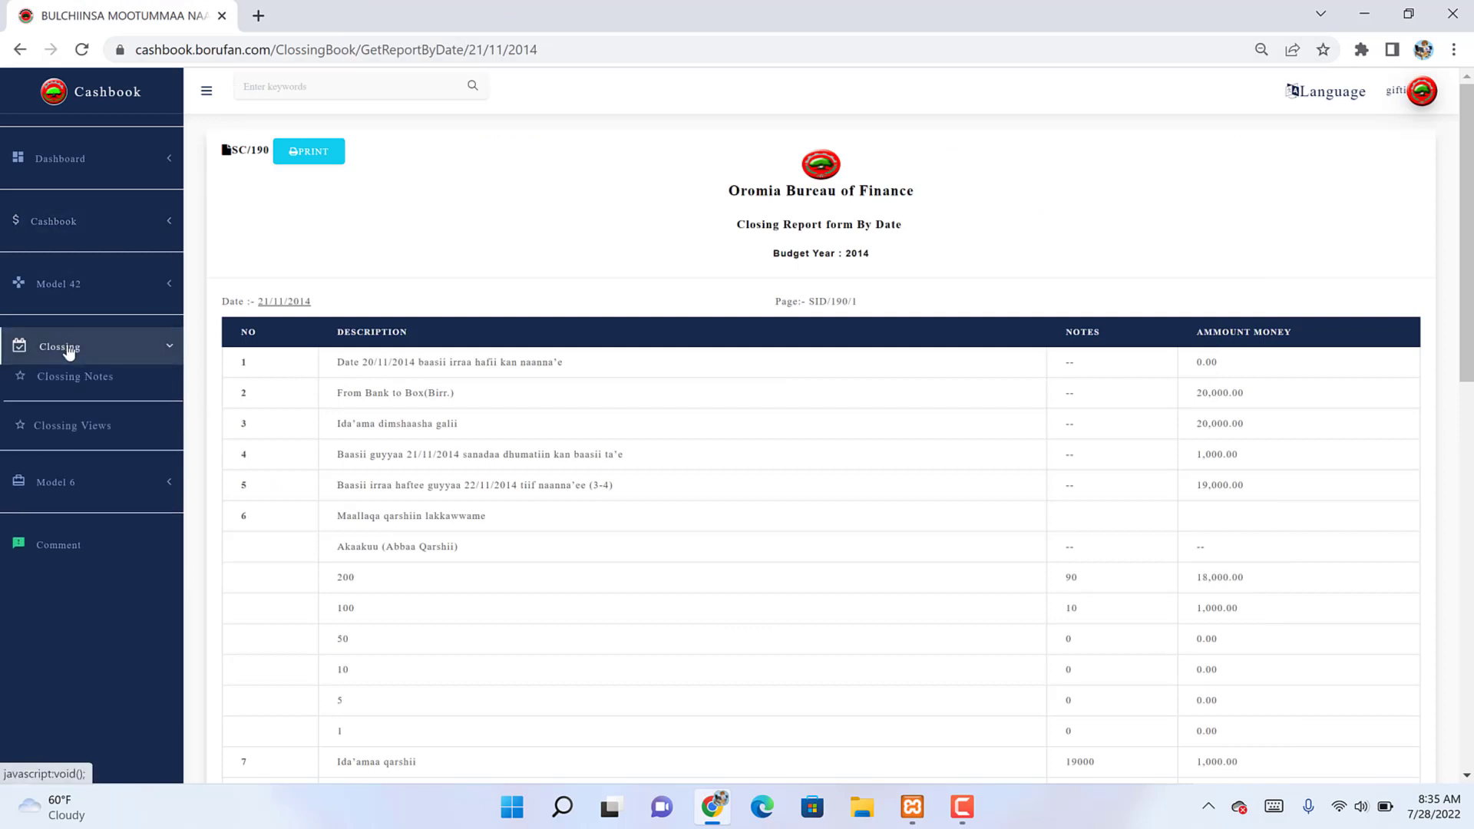
left_click(65, 427)
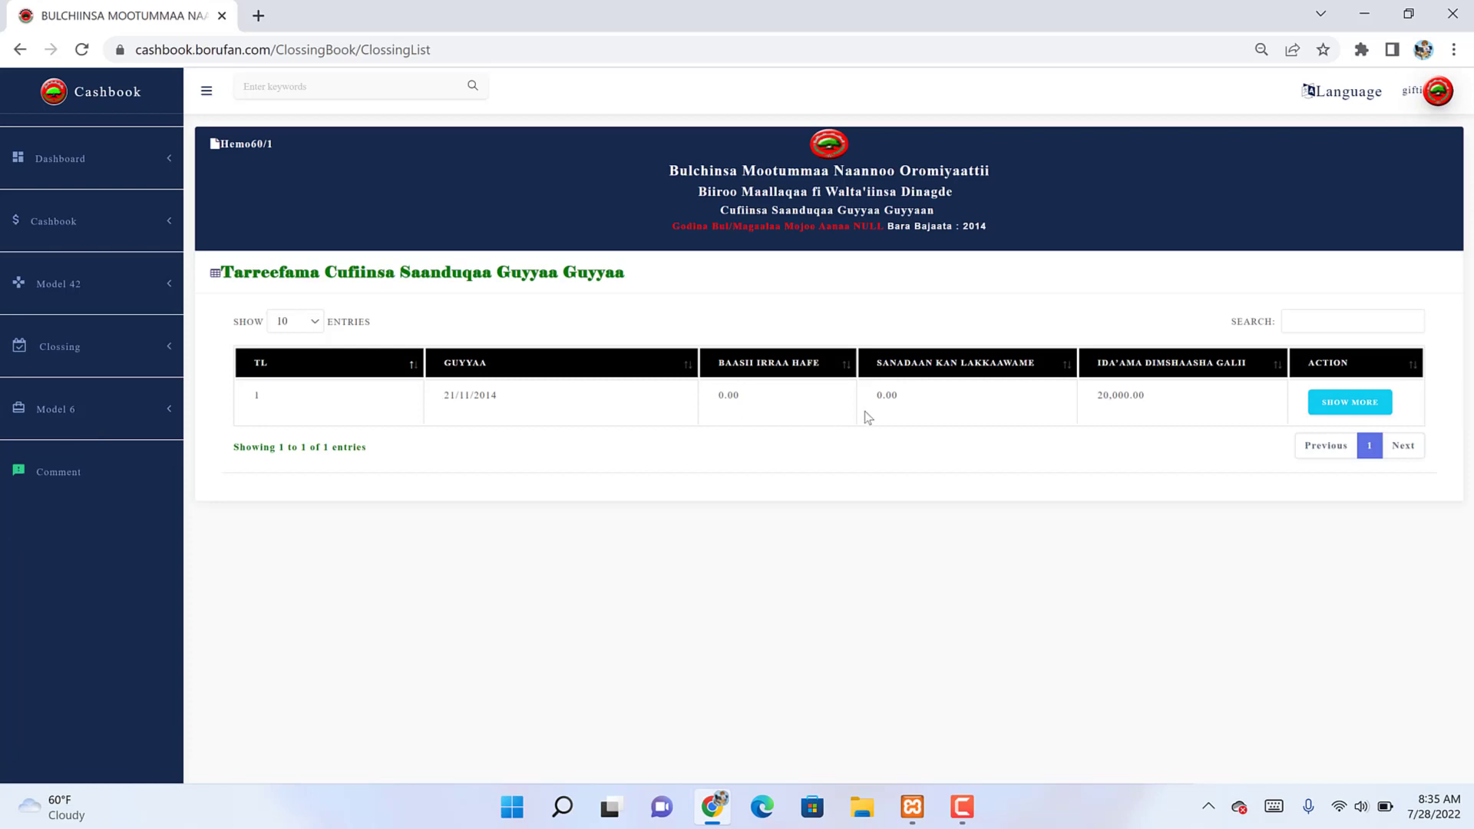
left_click(1317, 402)
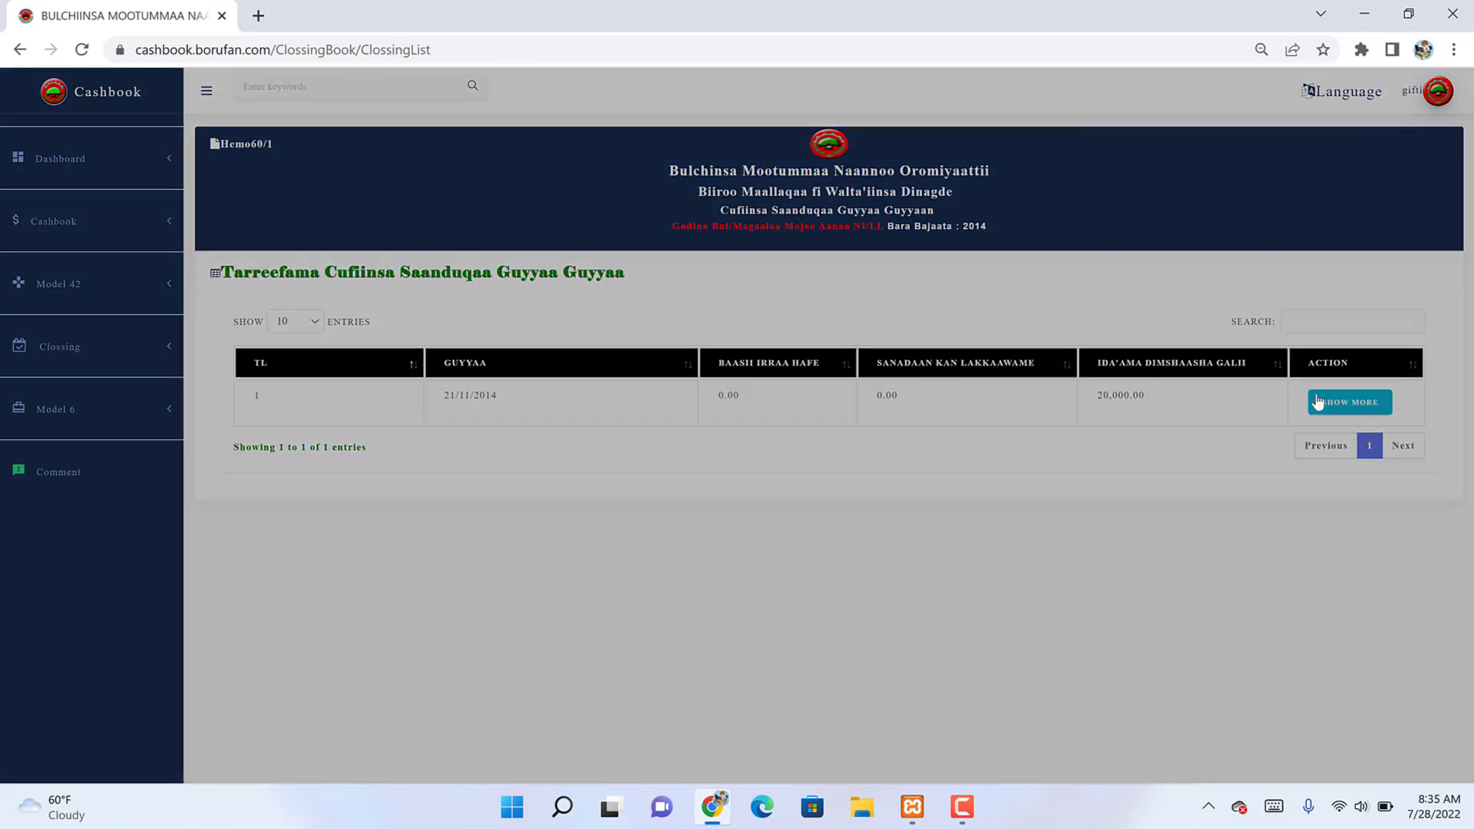
scroll(1317, 402, "down", 6)
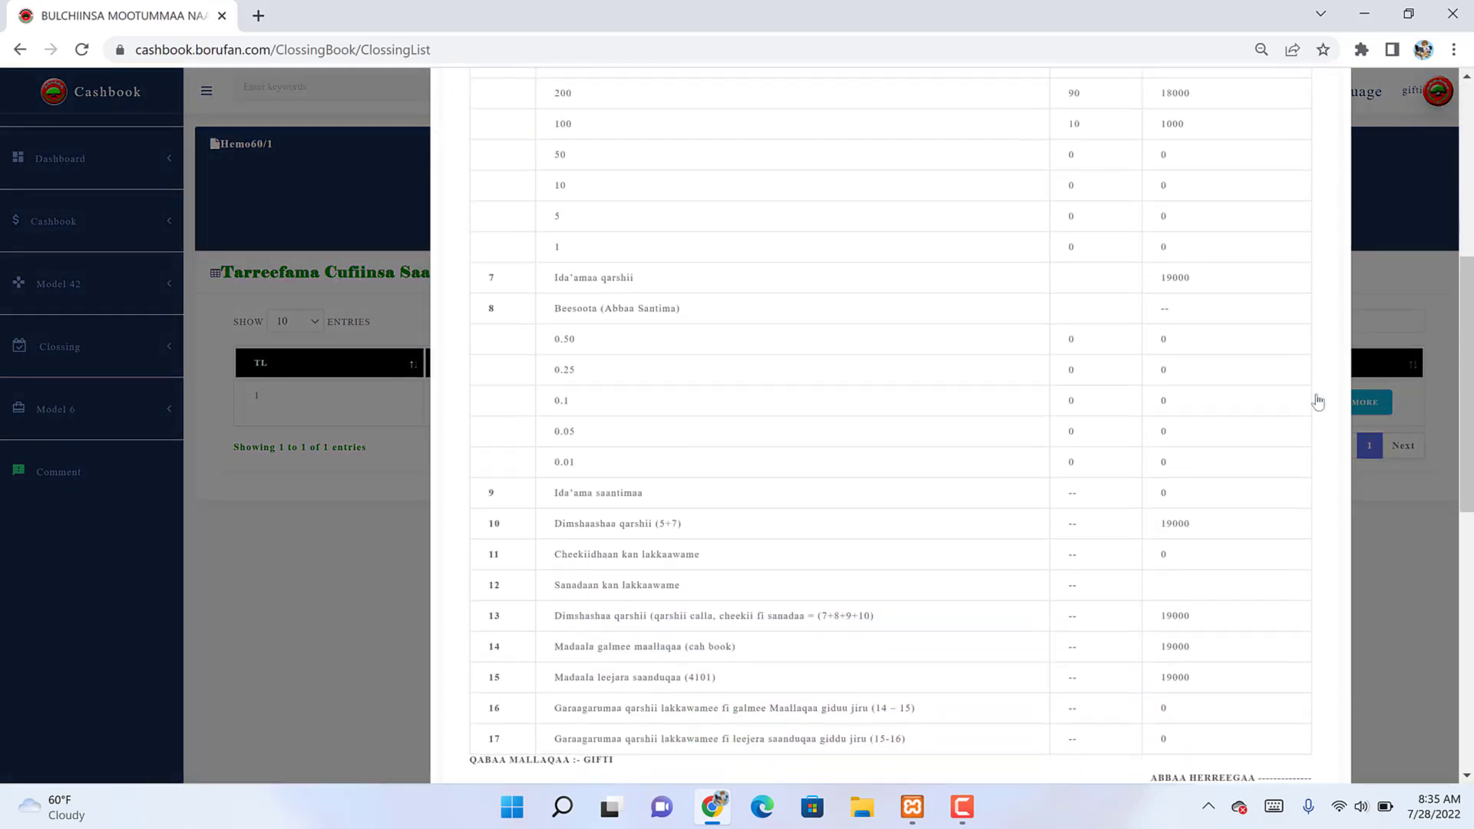
scroll(1318, 402, "down", 5)
scroll(1318, 401, "down", 4)
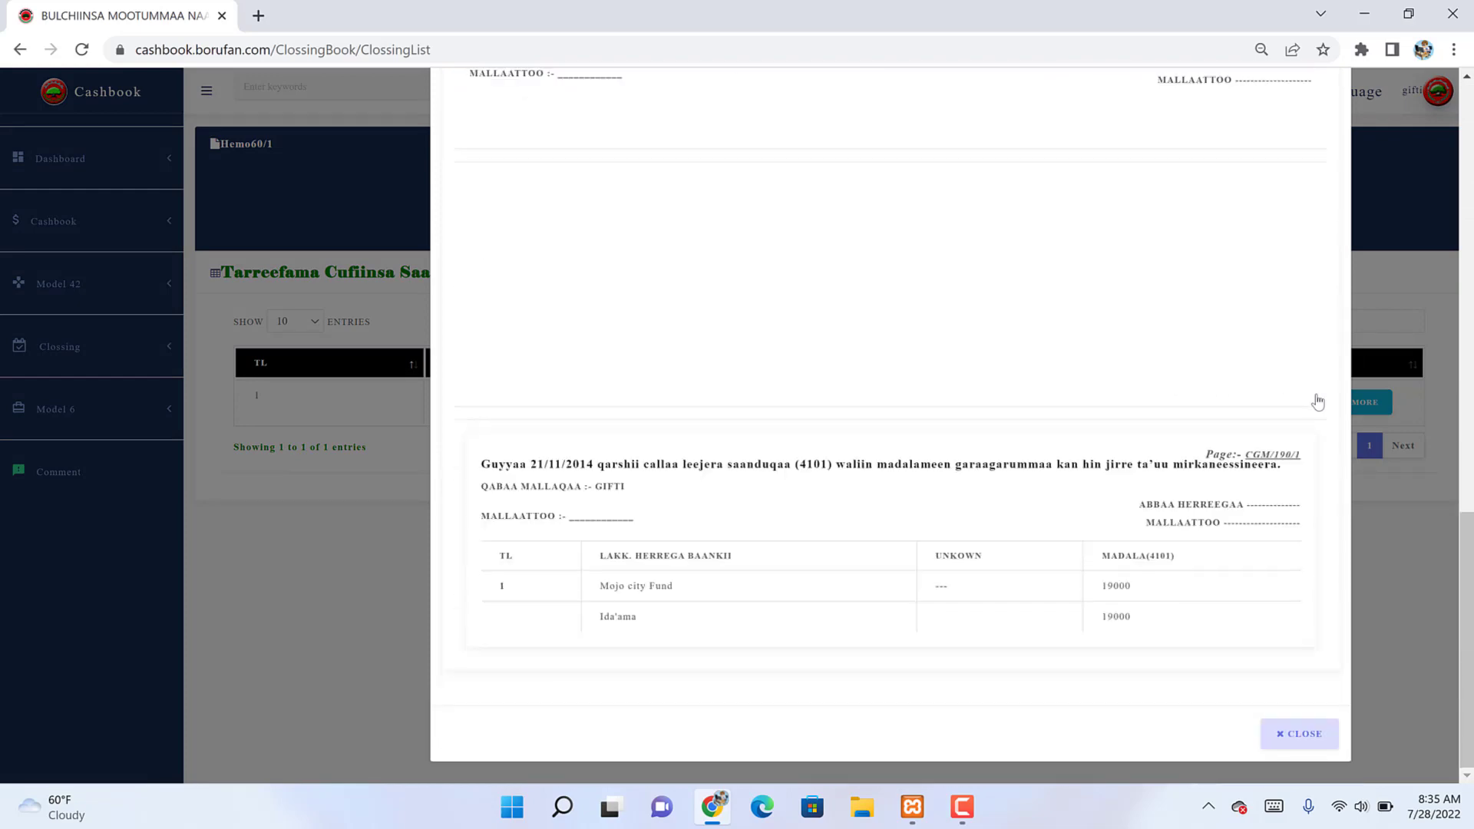
key("Escape")
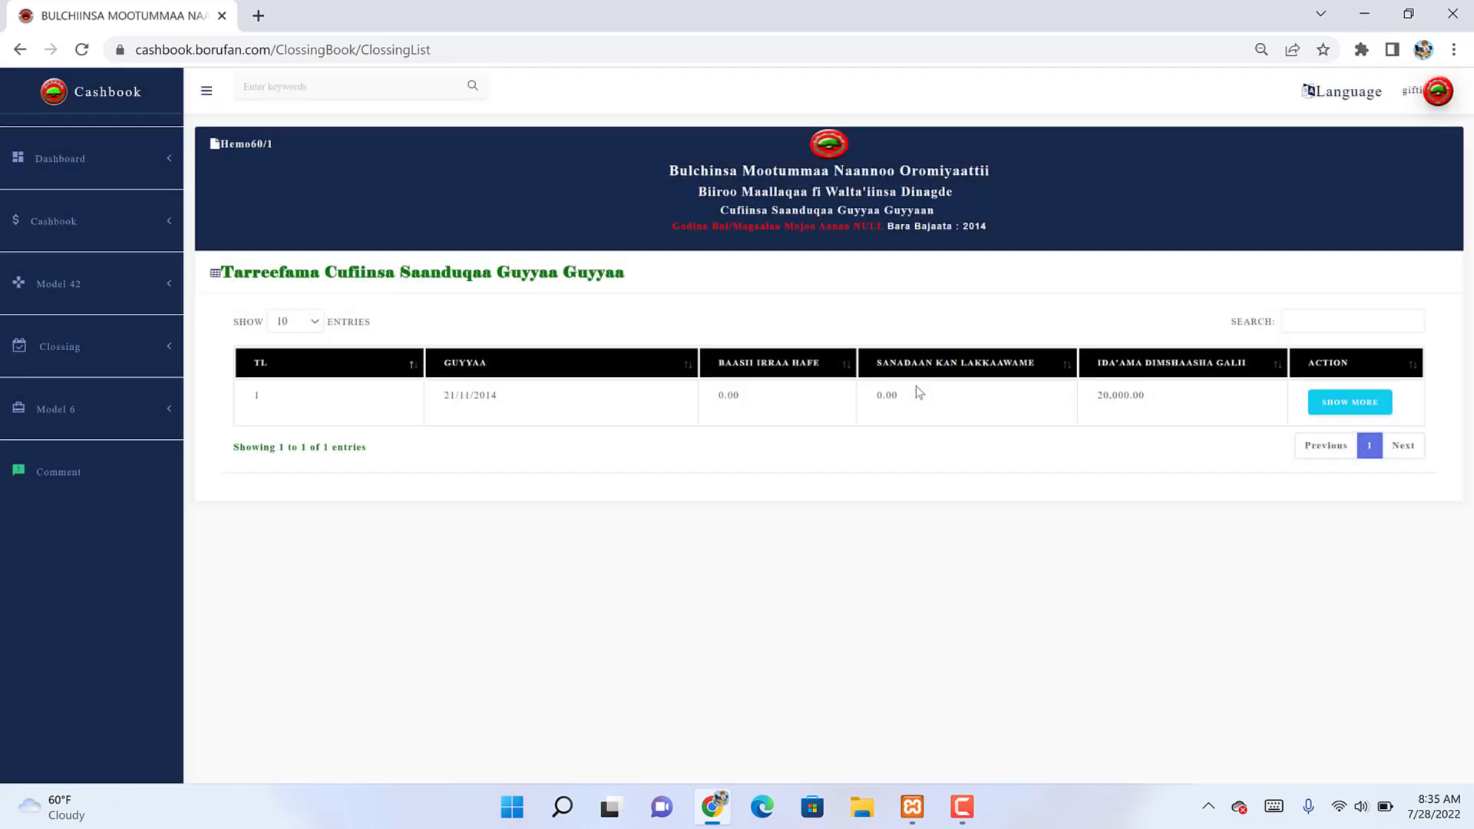
left_click(89, 428)
Step: Open a new Model-6 registration form, reloading the page once
left_click(86, 436)
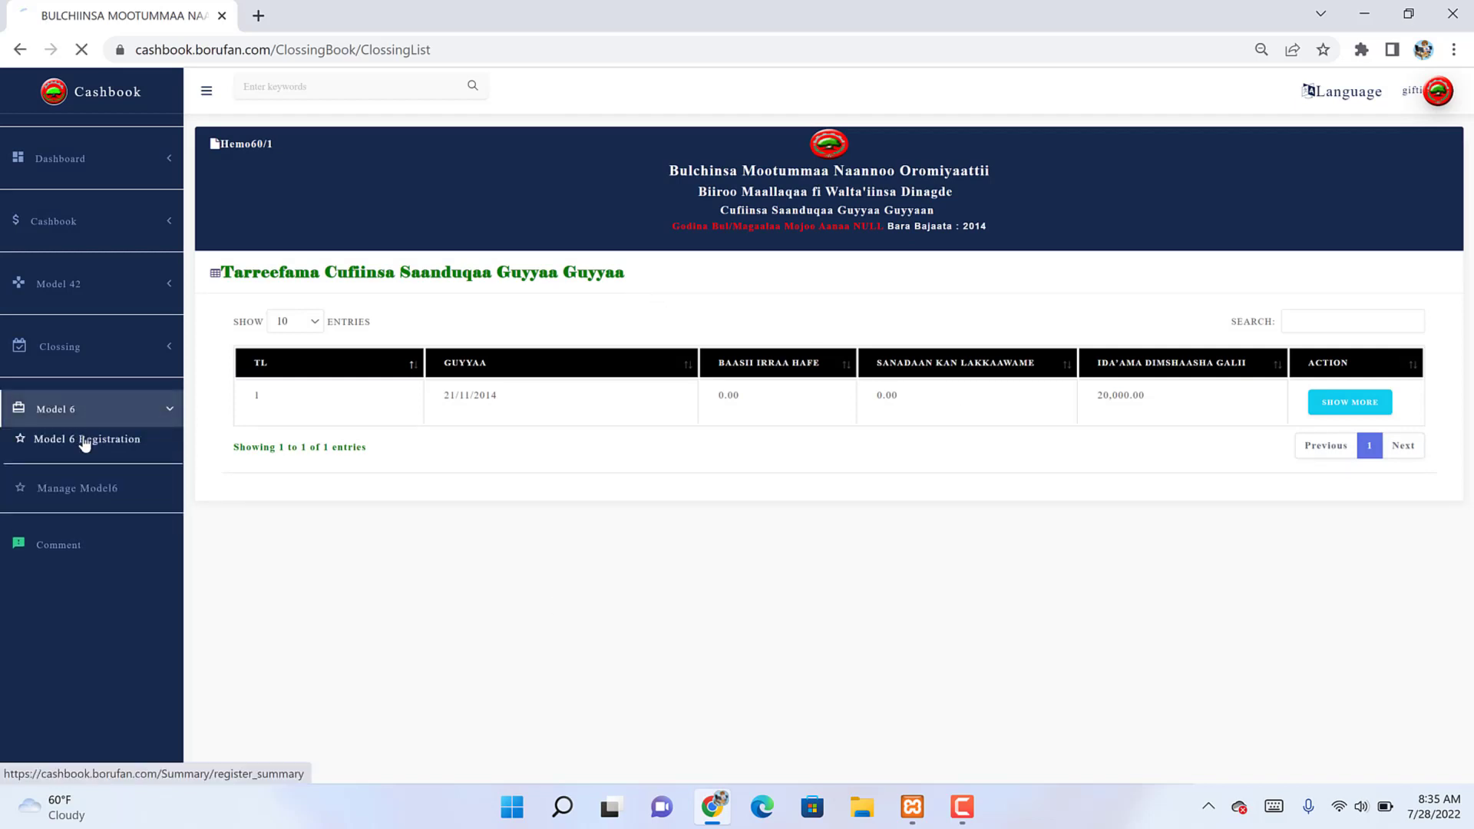
left_click(290, 280)
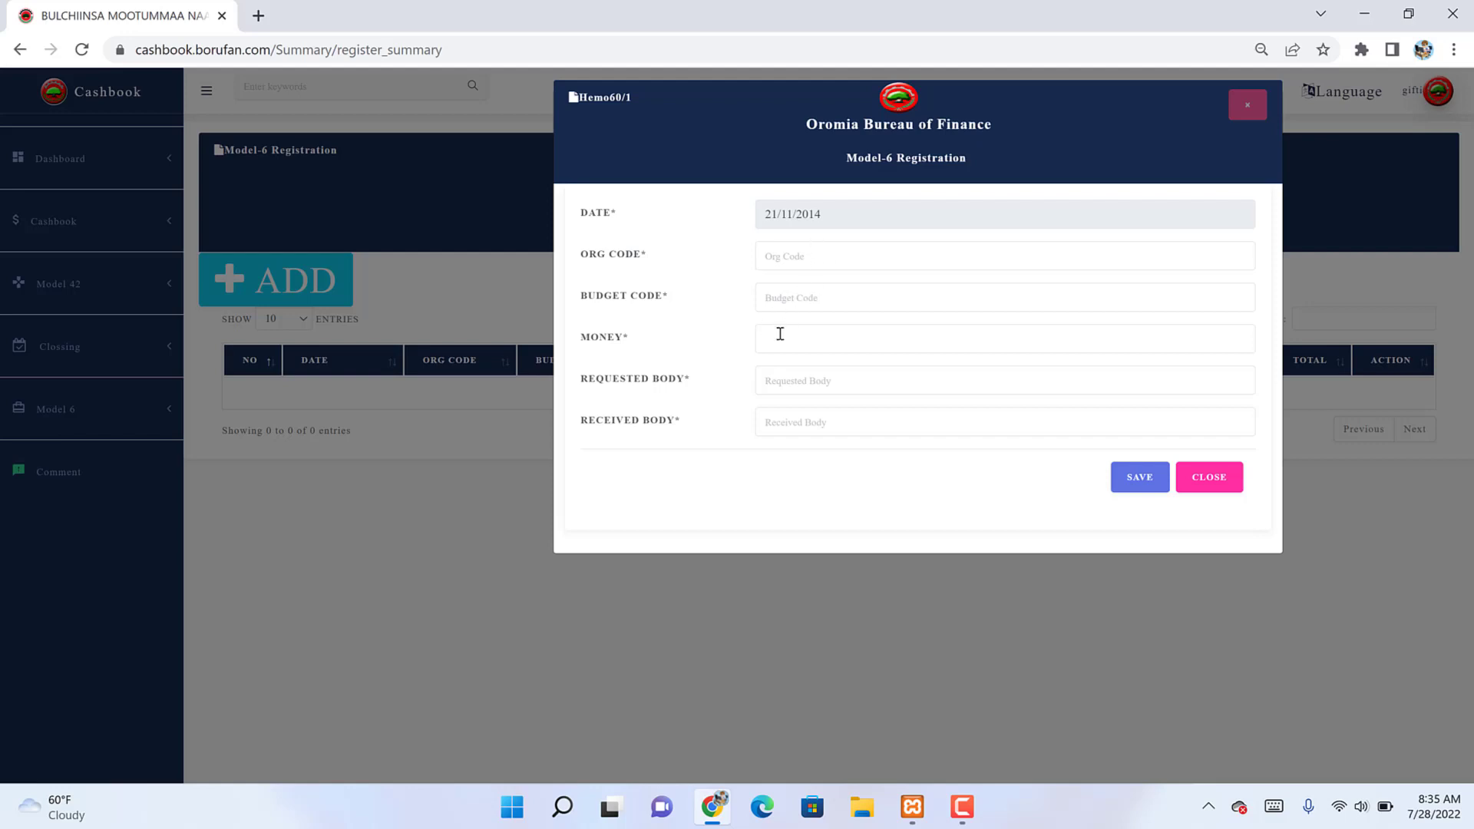
left_click(320, 49)
key("Return")
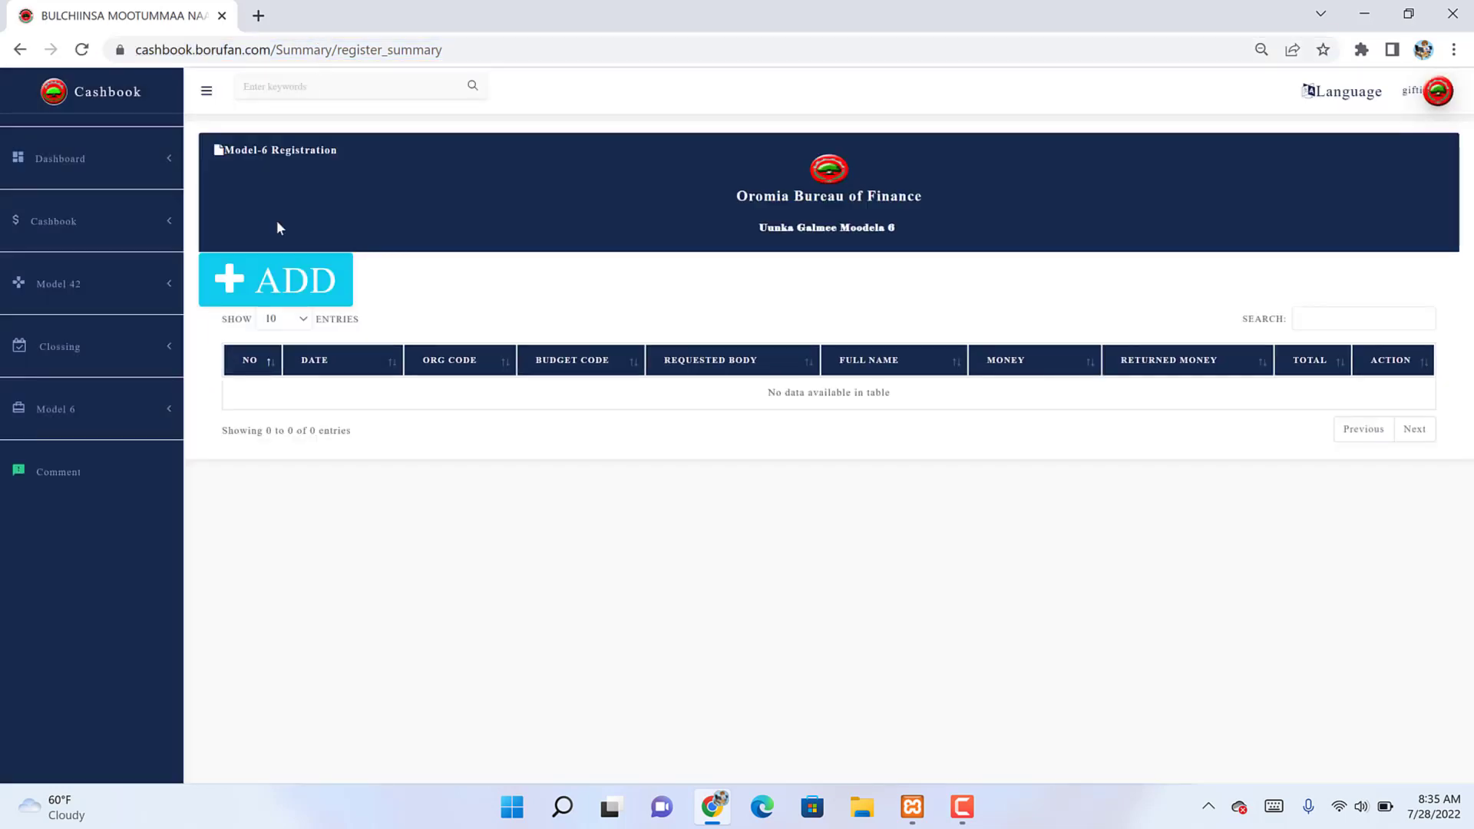
left_click(269, 295)
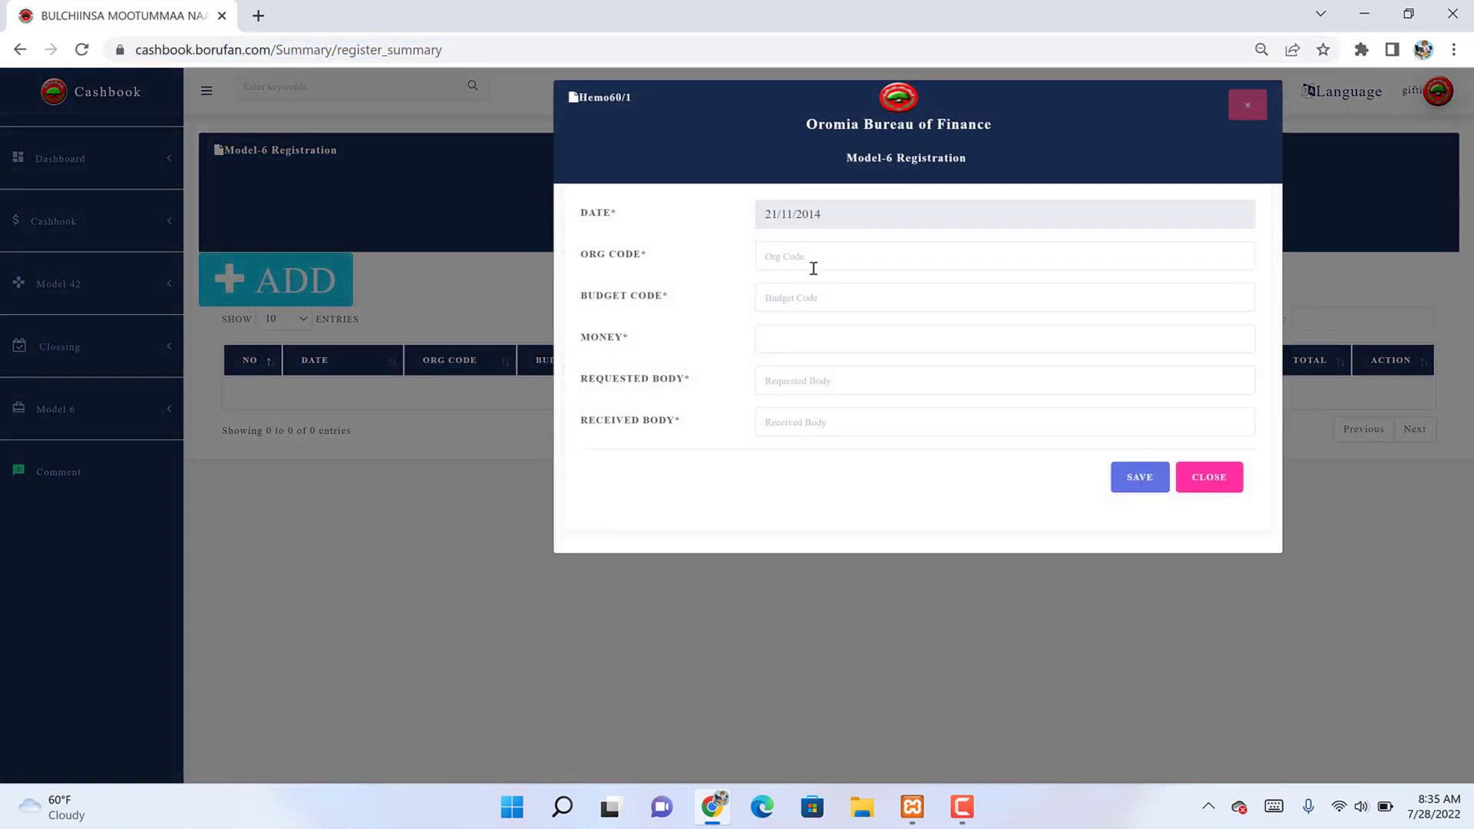
Step: Enter org code 10120, budget code 6231 and money amount 2000
left_click(810, 261)
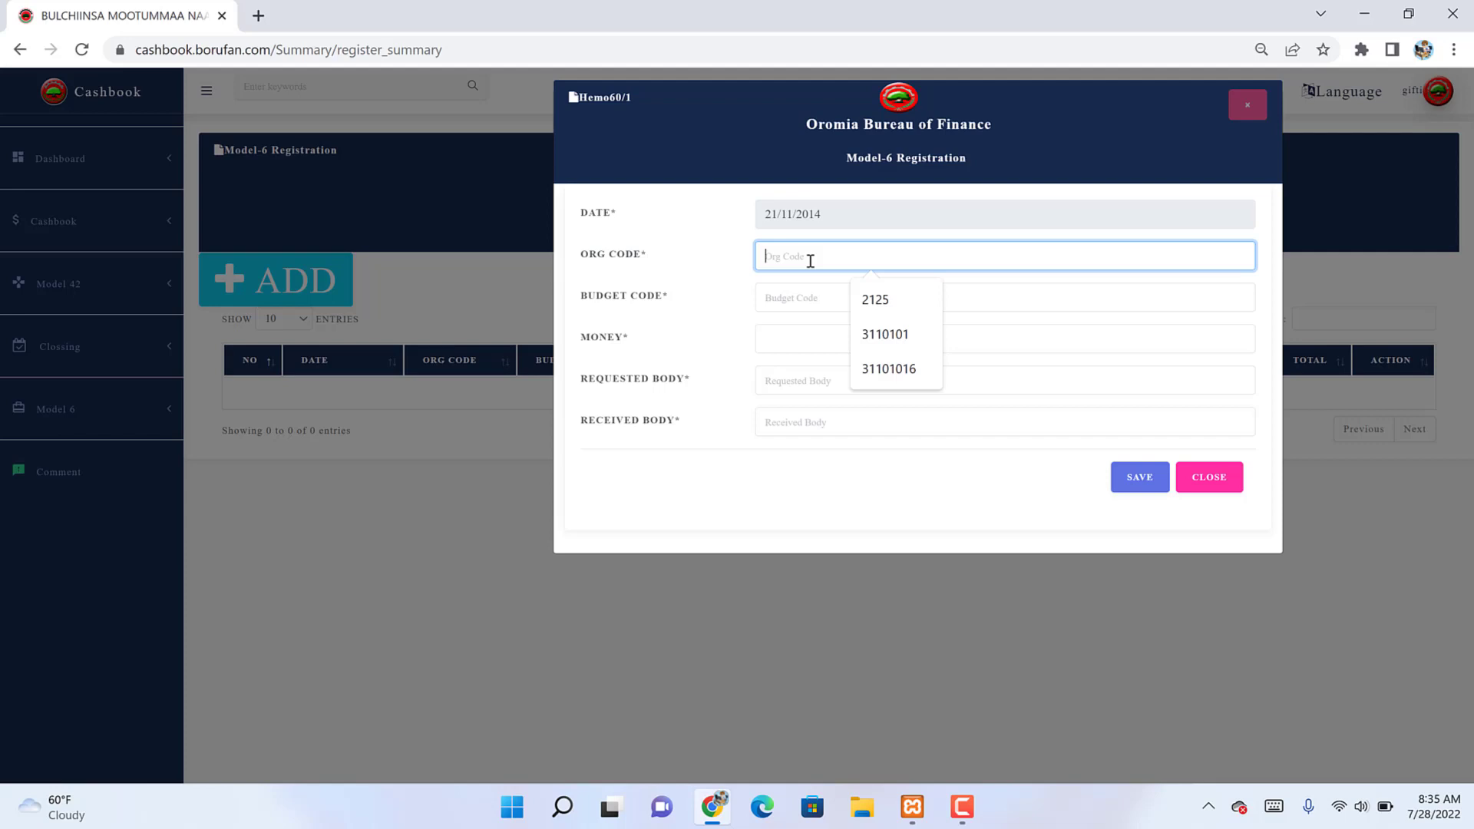
type("10120")
key("Tab")
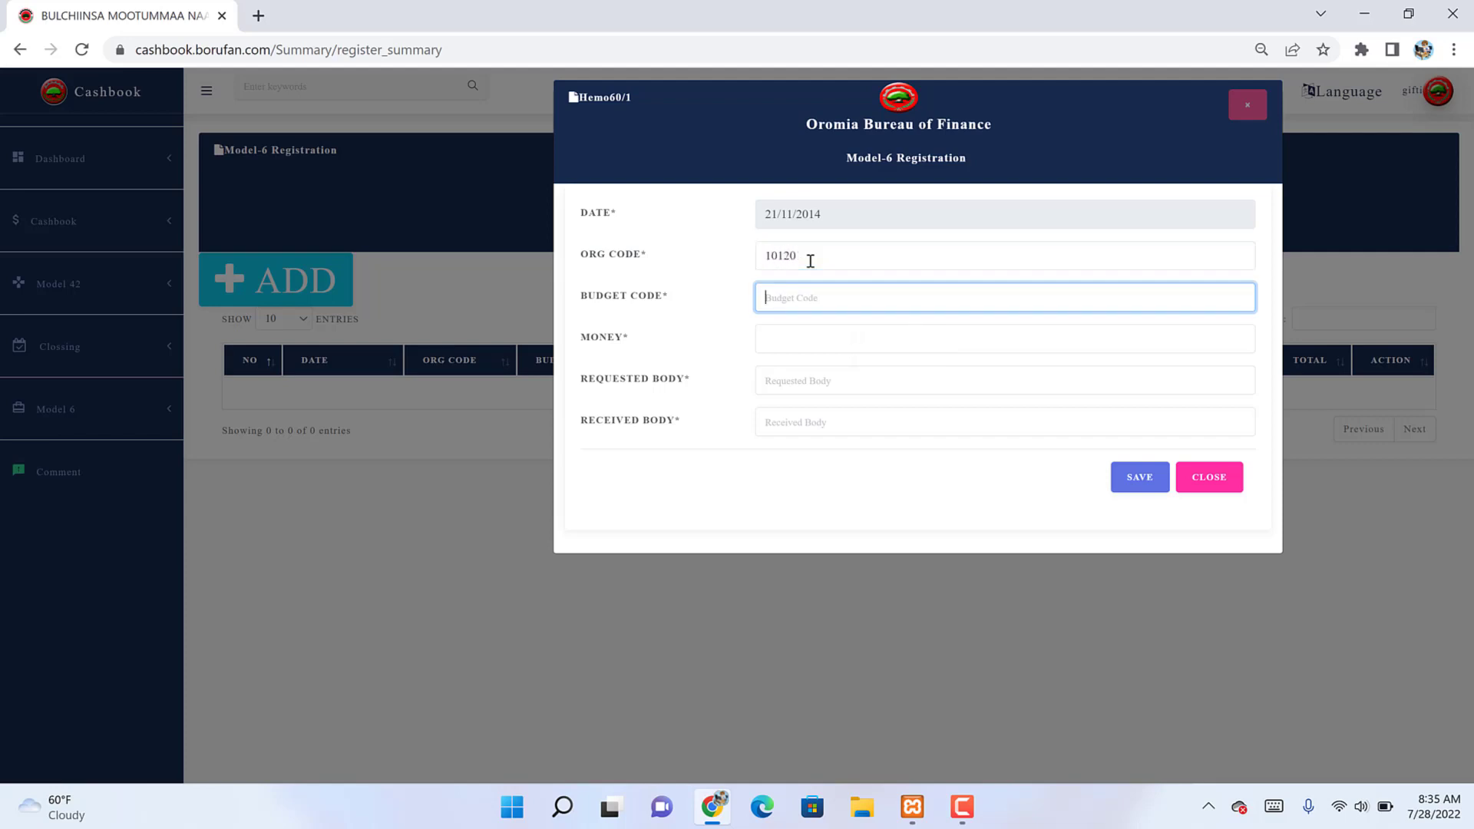
type("6231")
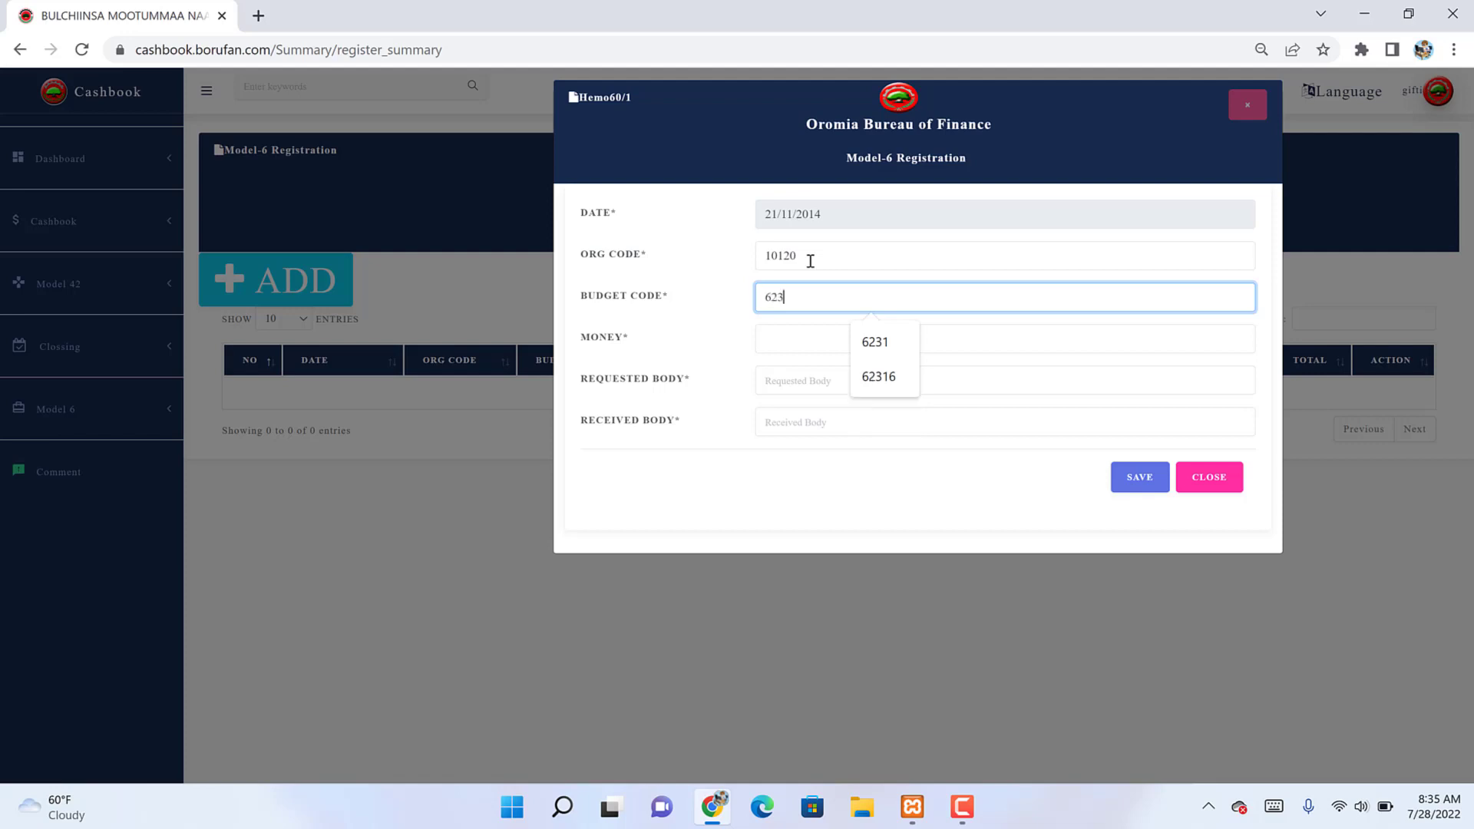
key("Tab")
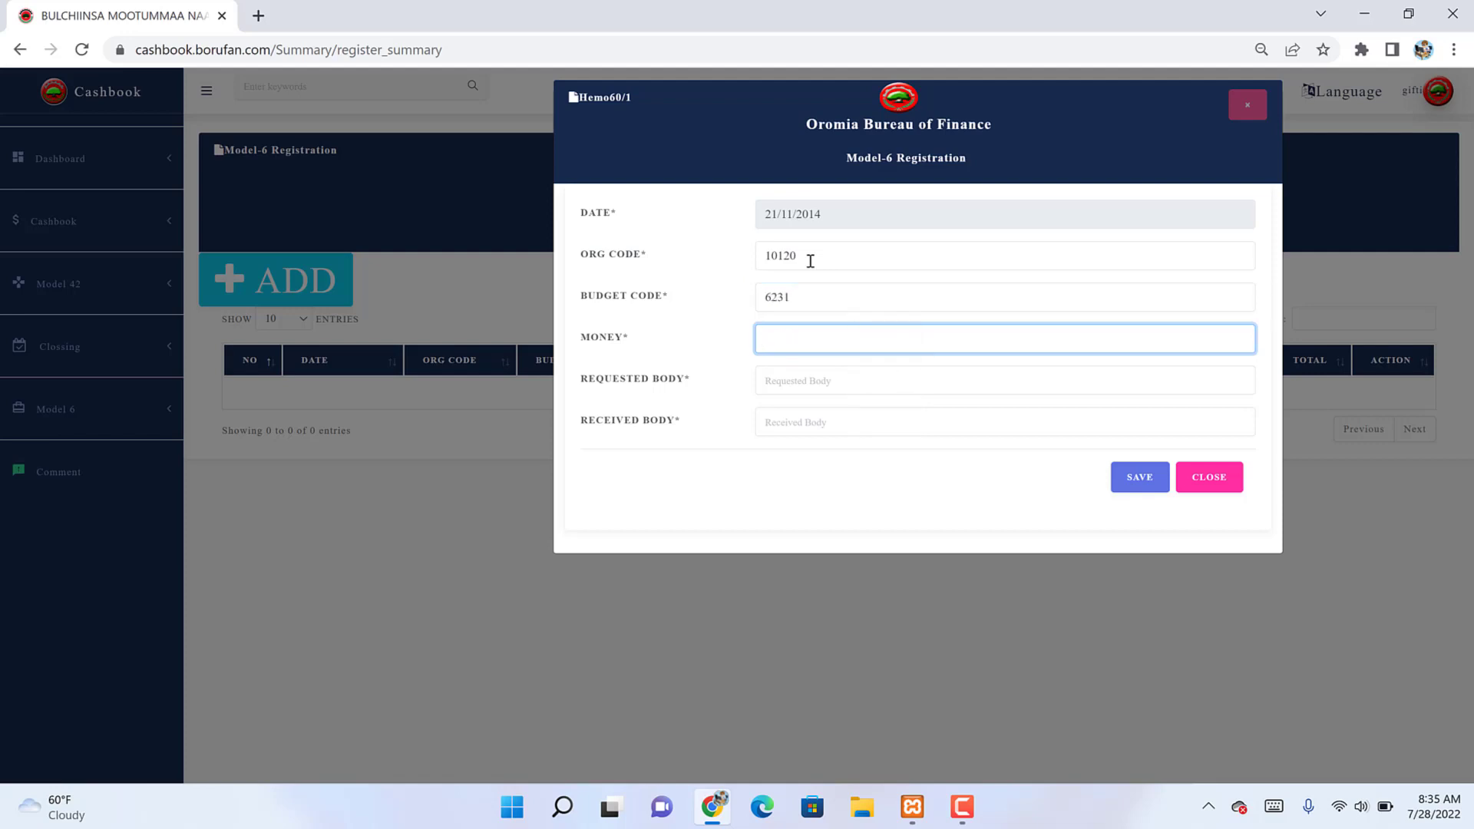
type("2000")
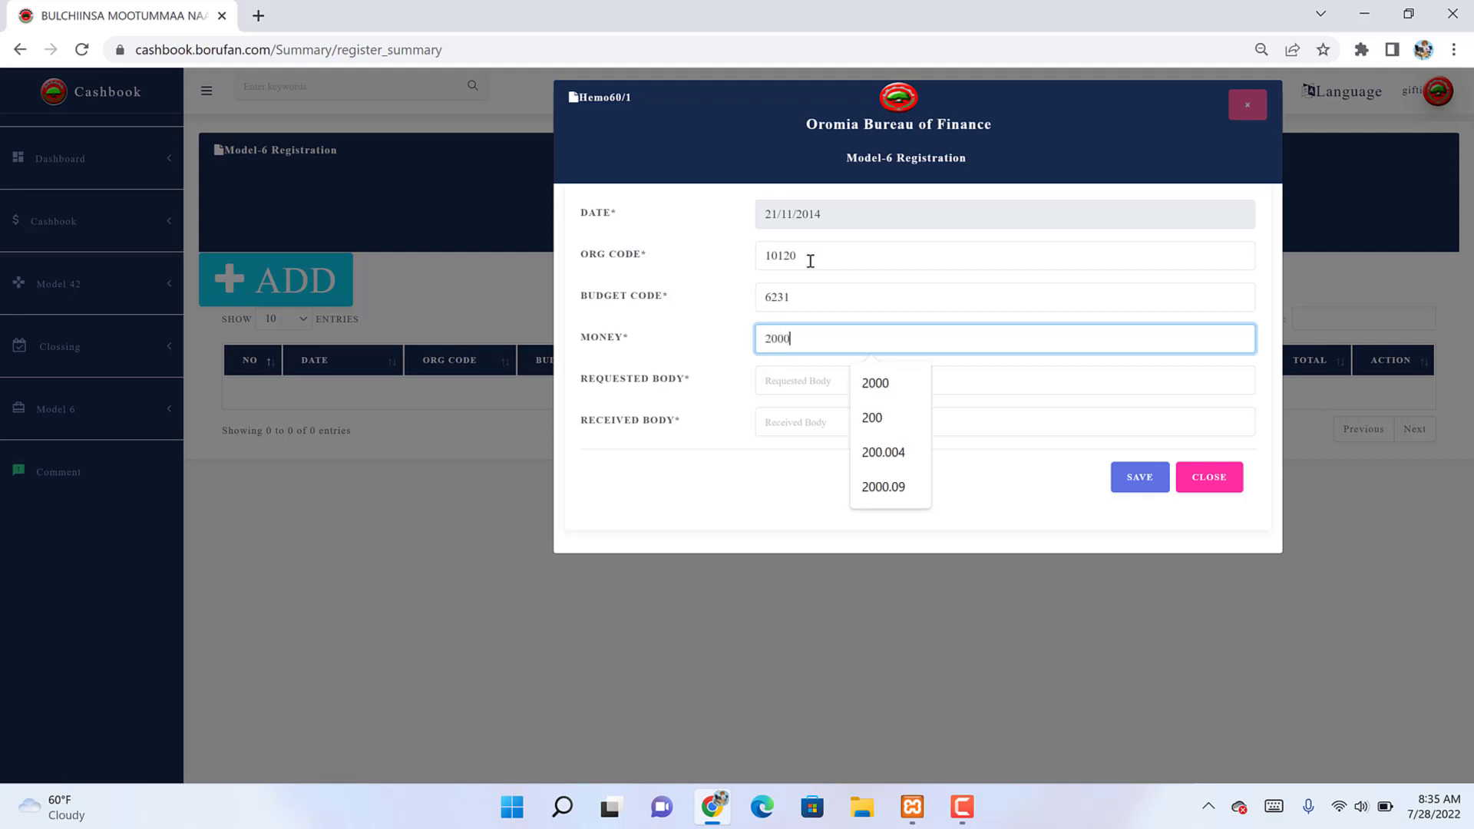
Step: Fill in the Requested Body name, correcting its spelling
key("Tab")
key("Escape")
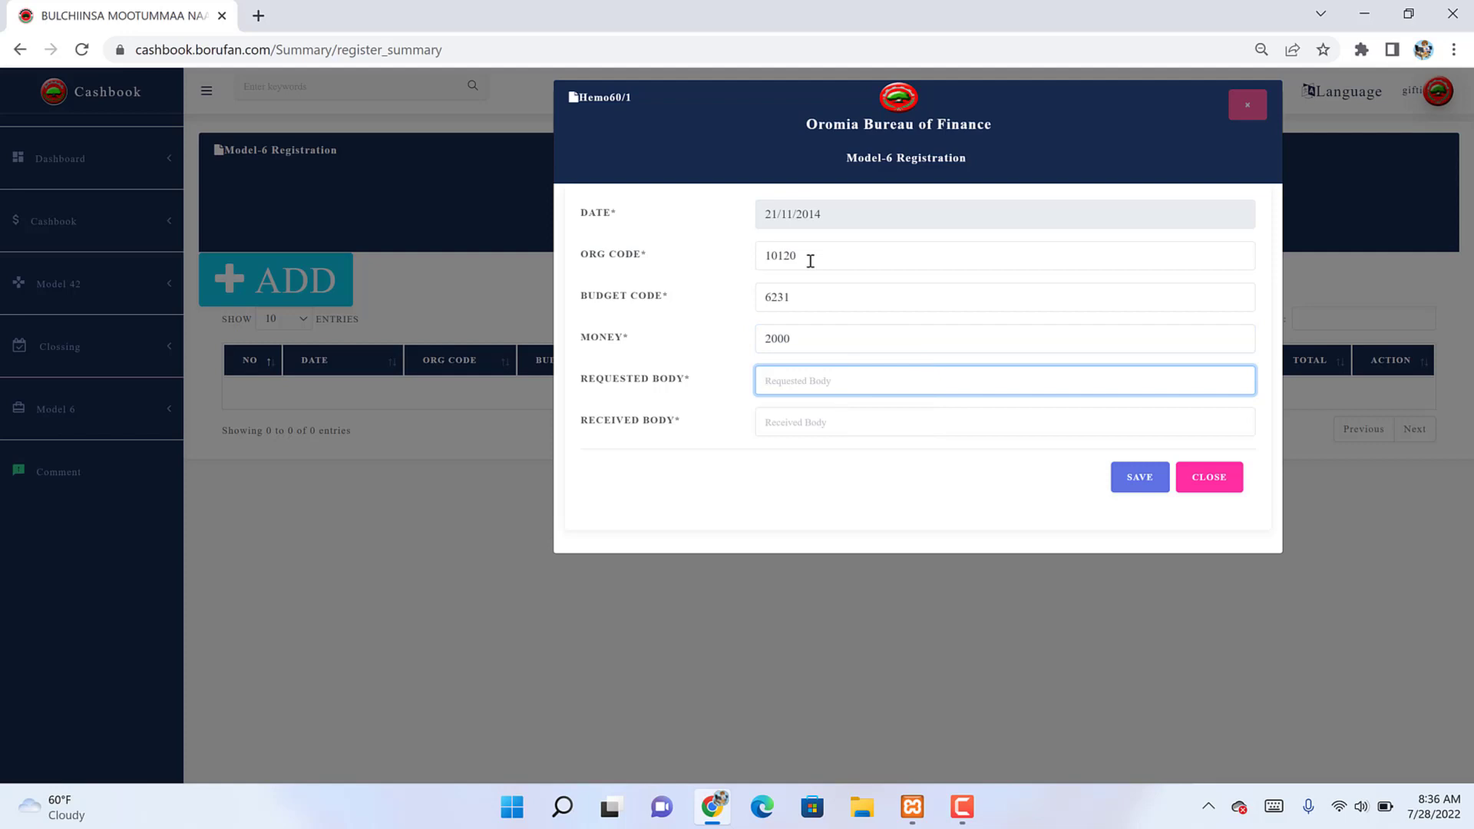
type("Dejeem")
key("Tab")
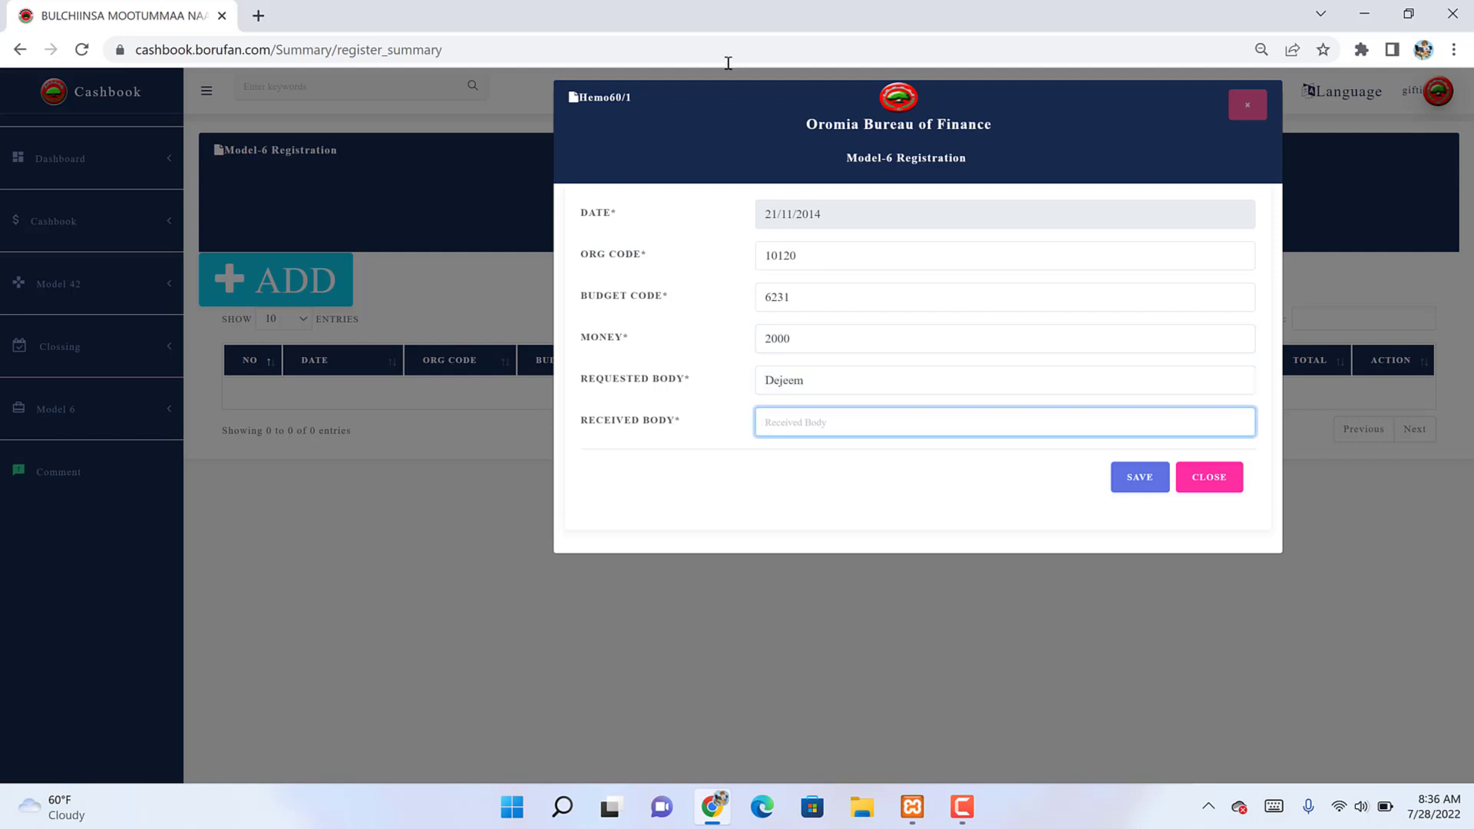
left_click(785, 384)
key("BackSpace")
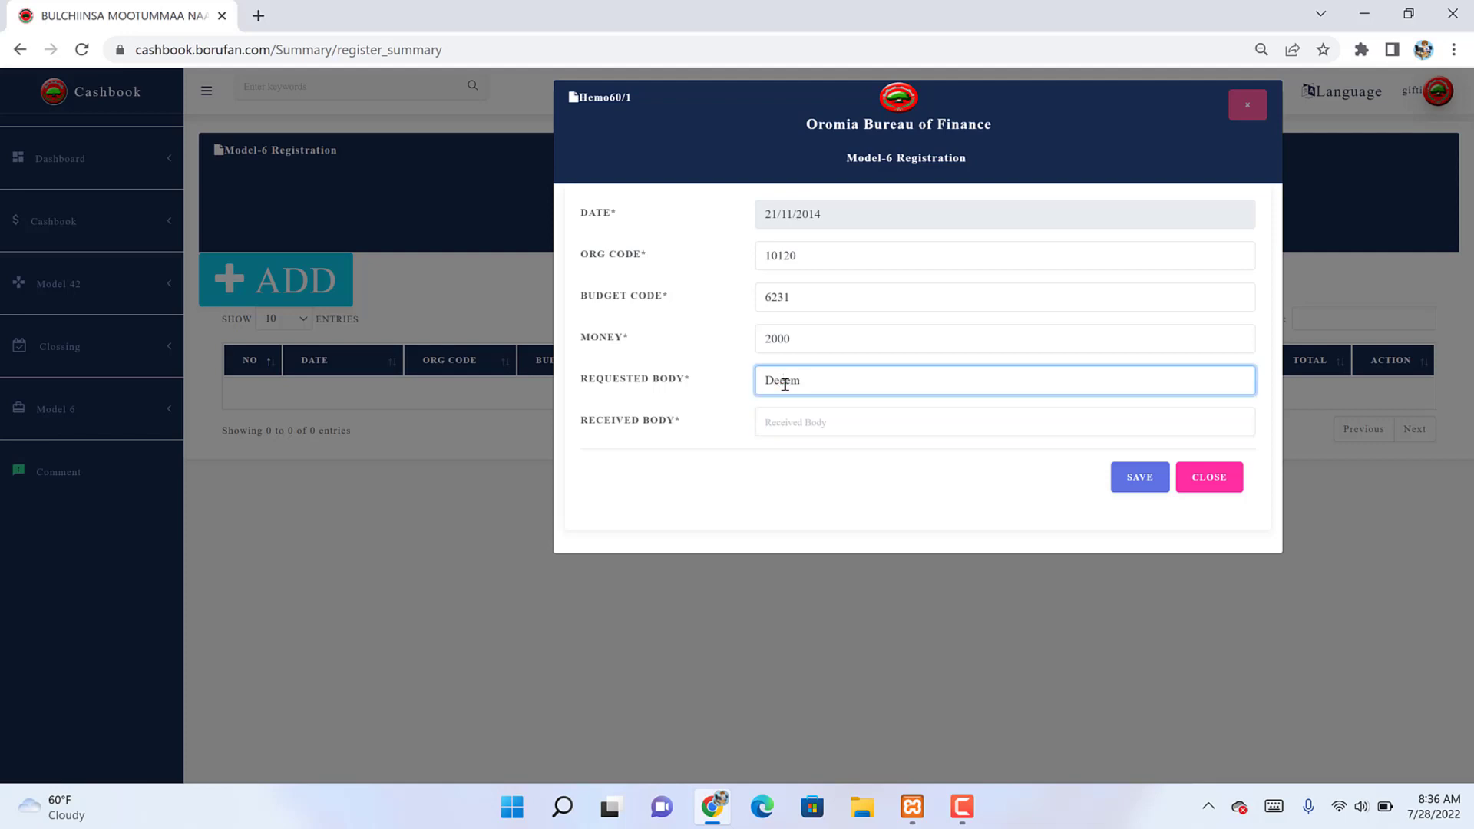
type("g")
key("Delete")
key("Delete")
key("BackSpace")
key("BackSpace")
type("agi")
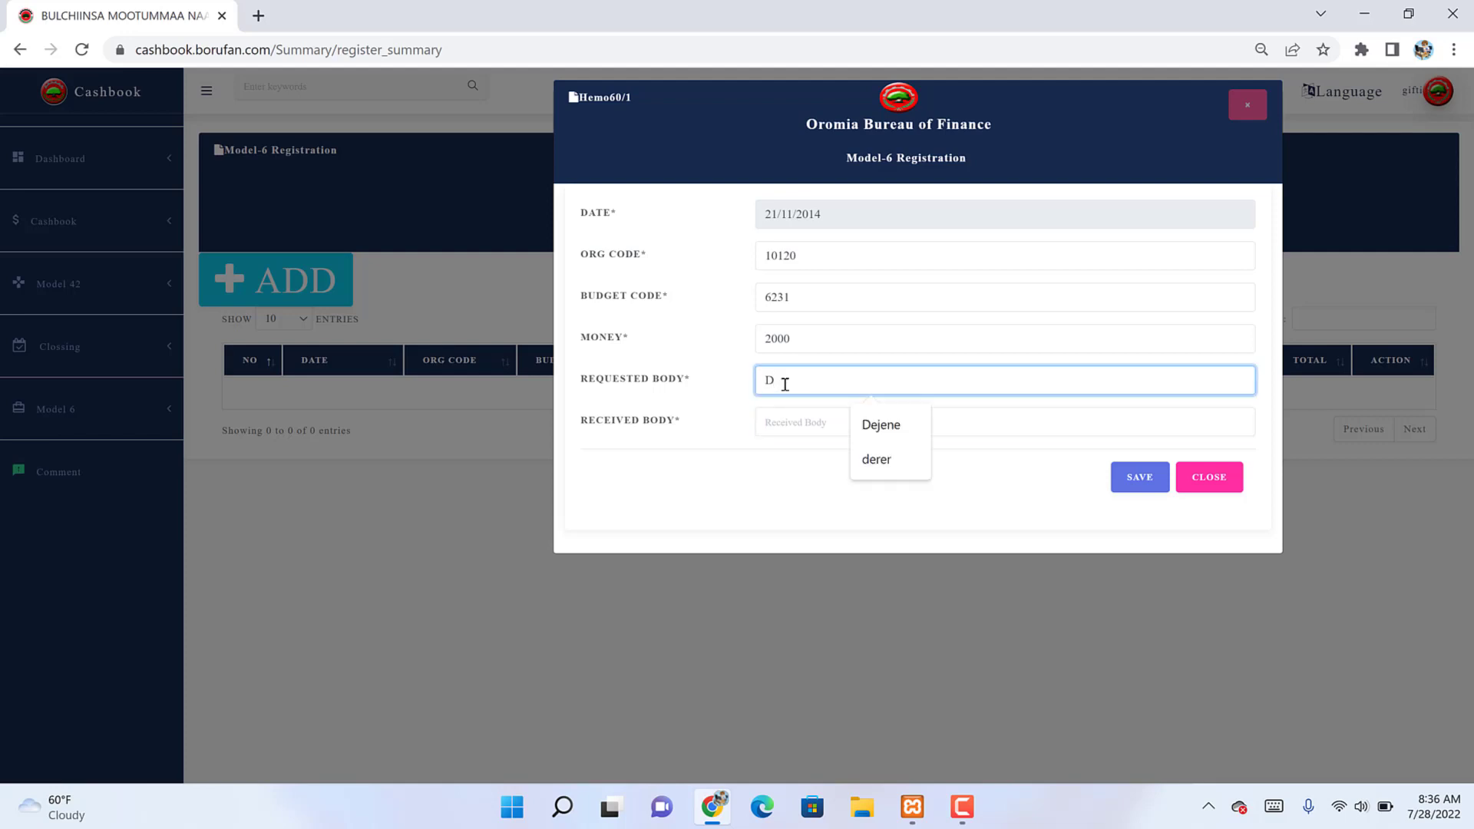
key("Tab")
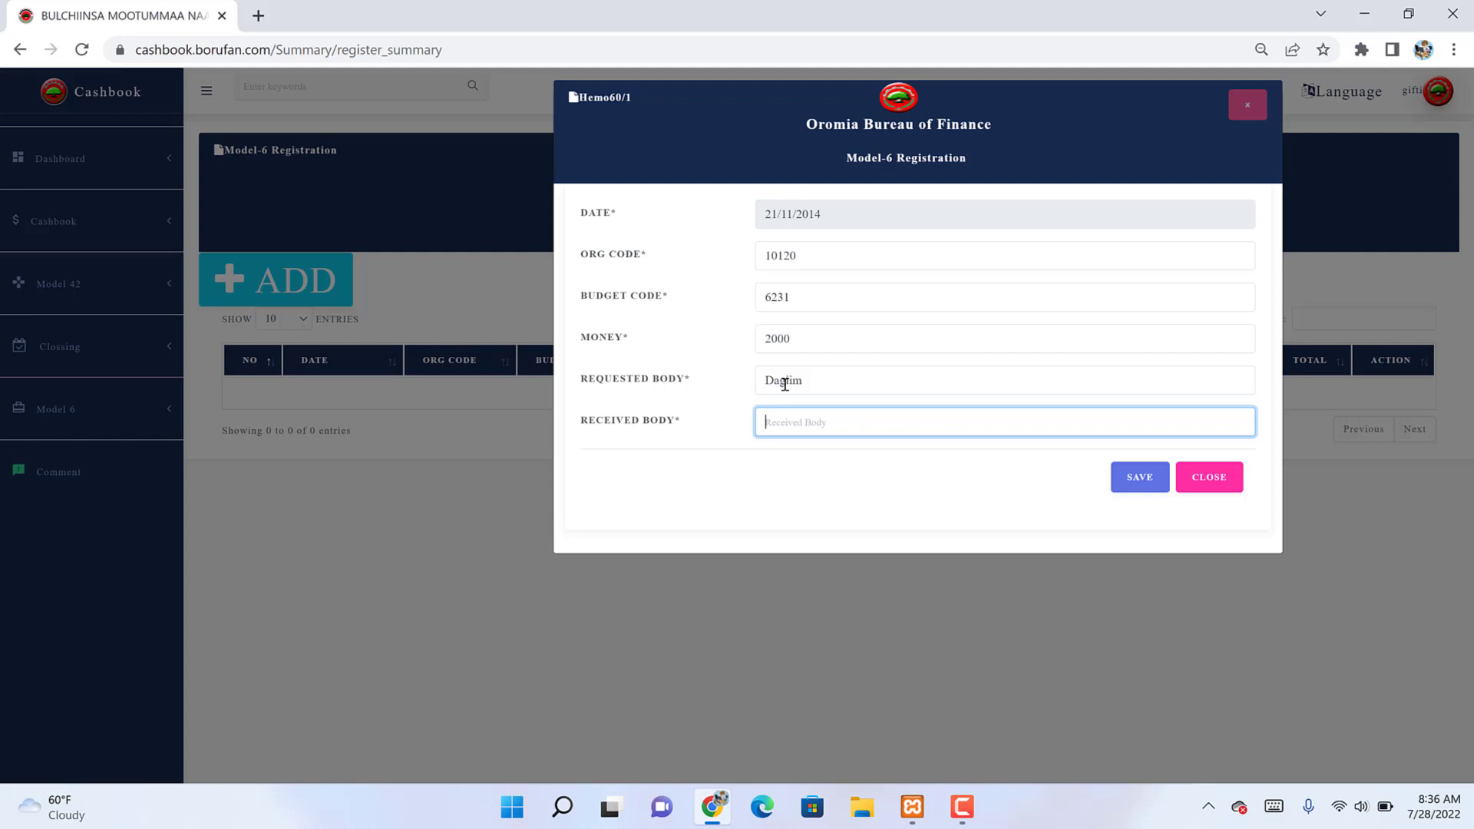
Step: Enter the receiving person's name in Received Body and save the registration
type("To,la")
left_click(1122, 477)
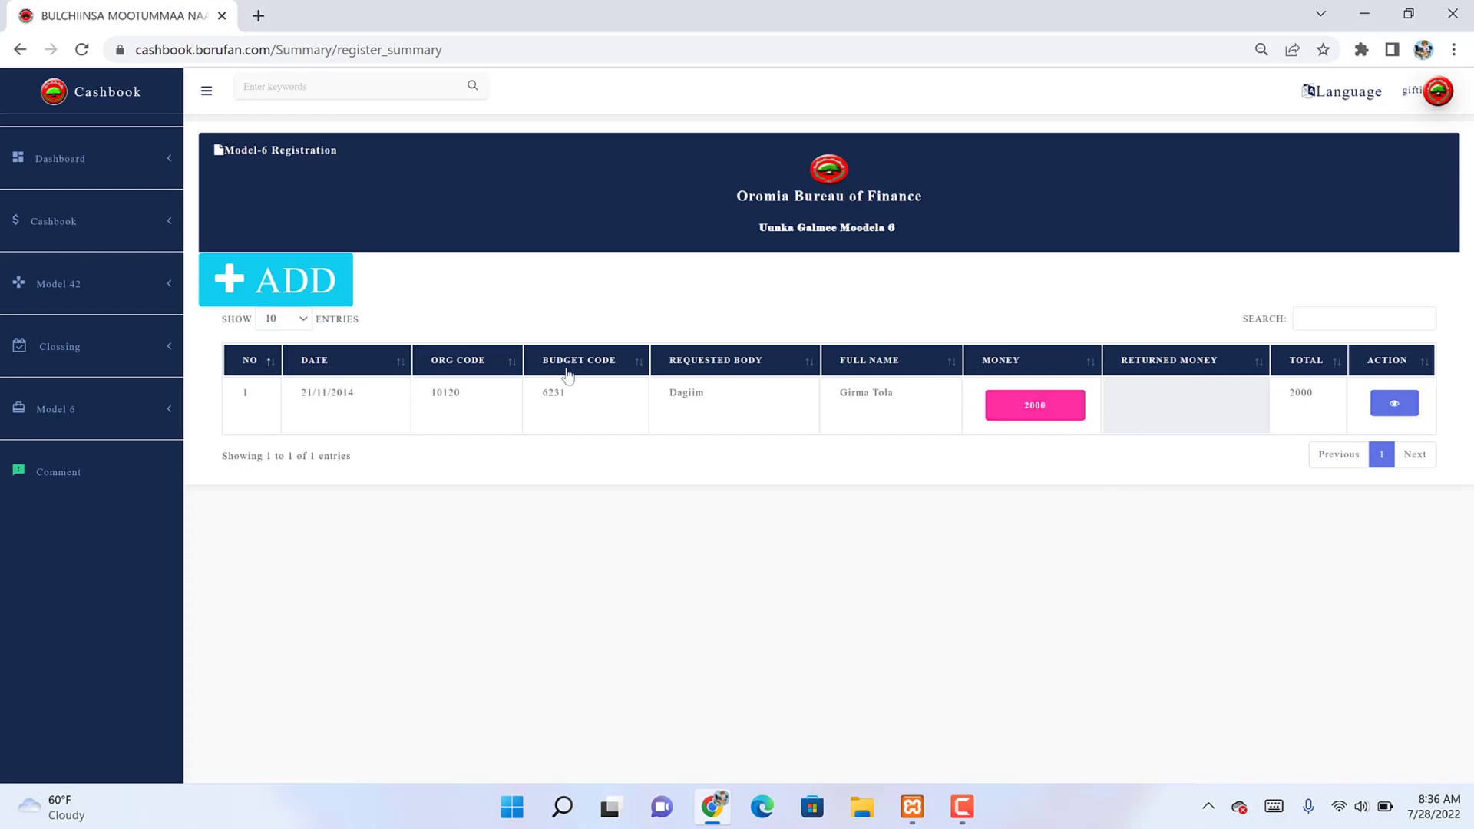
Step: Check the closing notes, confirming the 2,000.00 advance in row 12
left_click(108, 346)
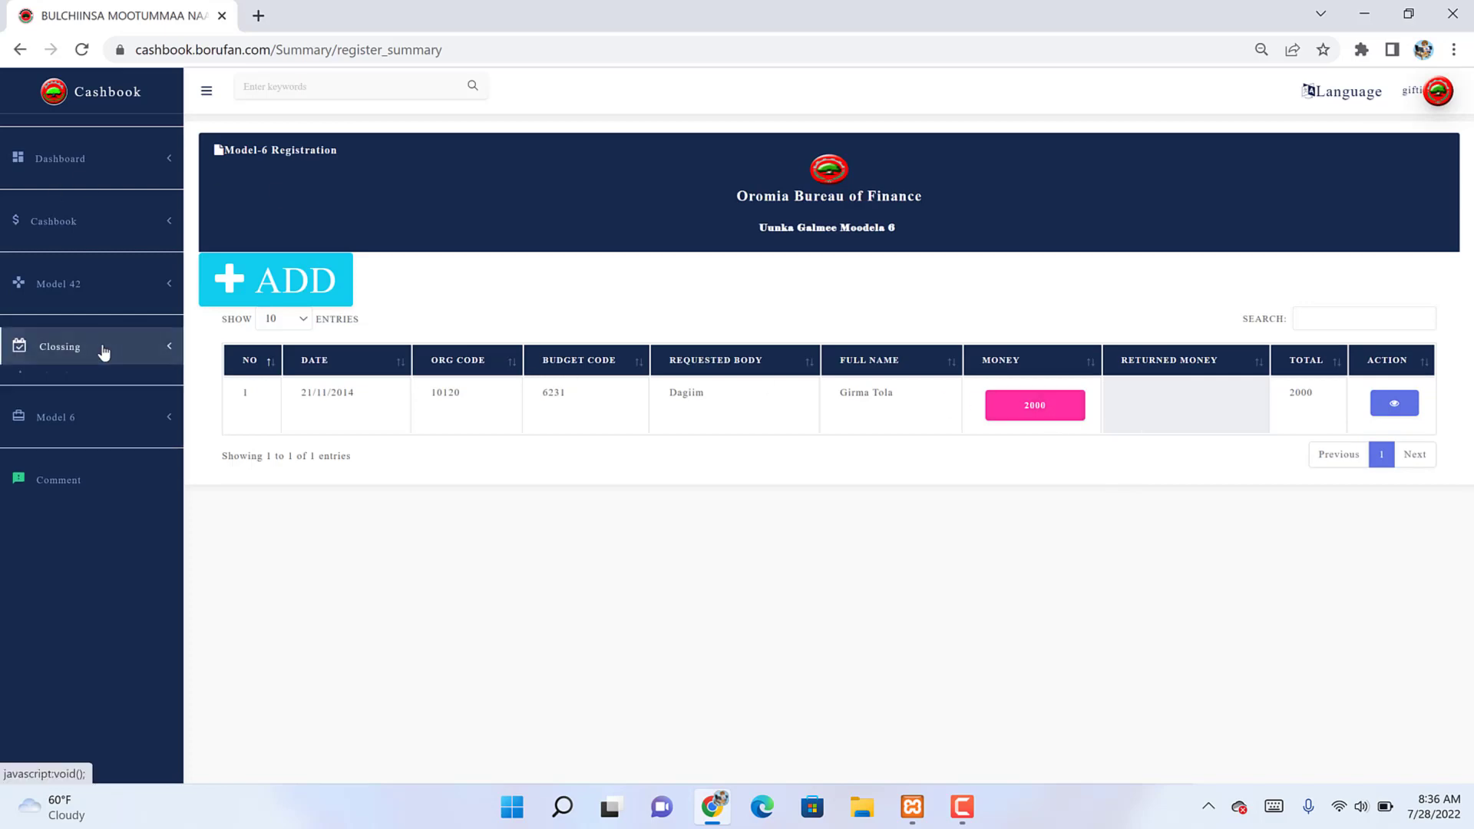
left_click(97, 384)
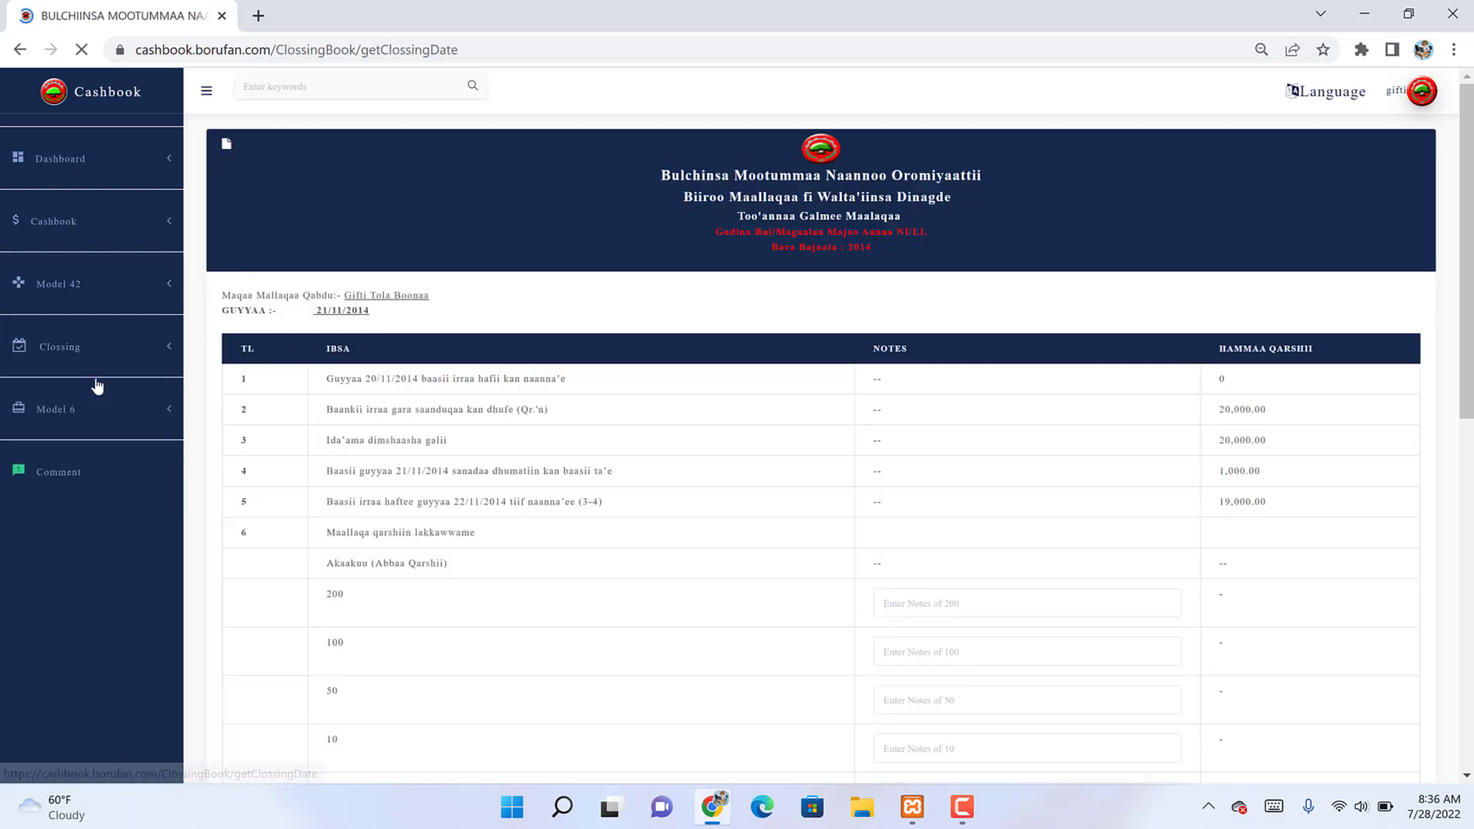
scroll(97, 386, "down", 1)
scroll(98, 386, "down", 8)
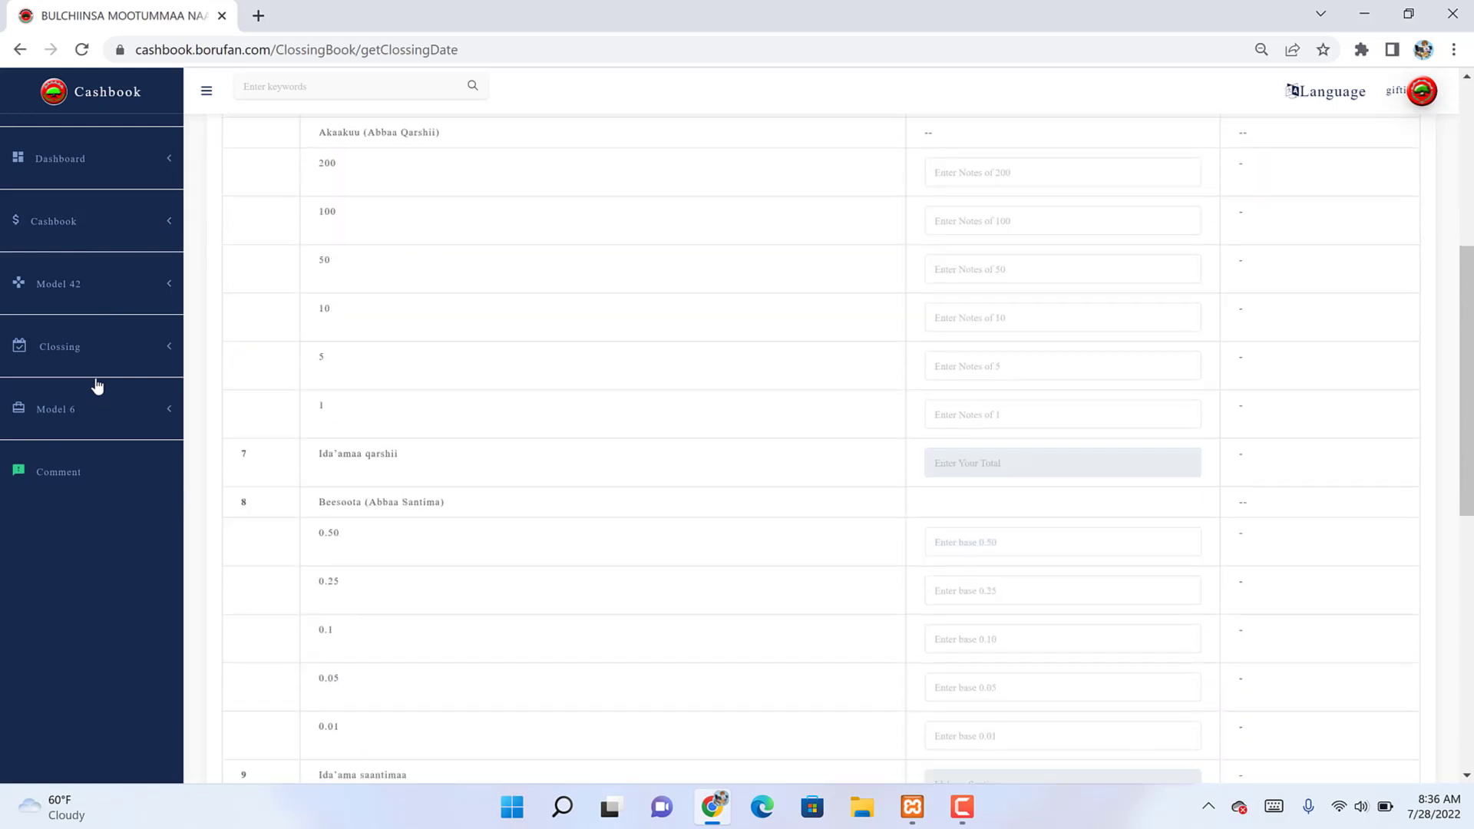
scroll(97, 386, "down", 1)
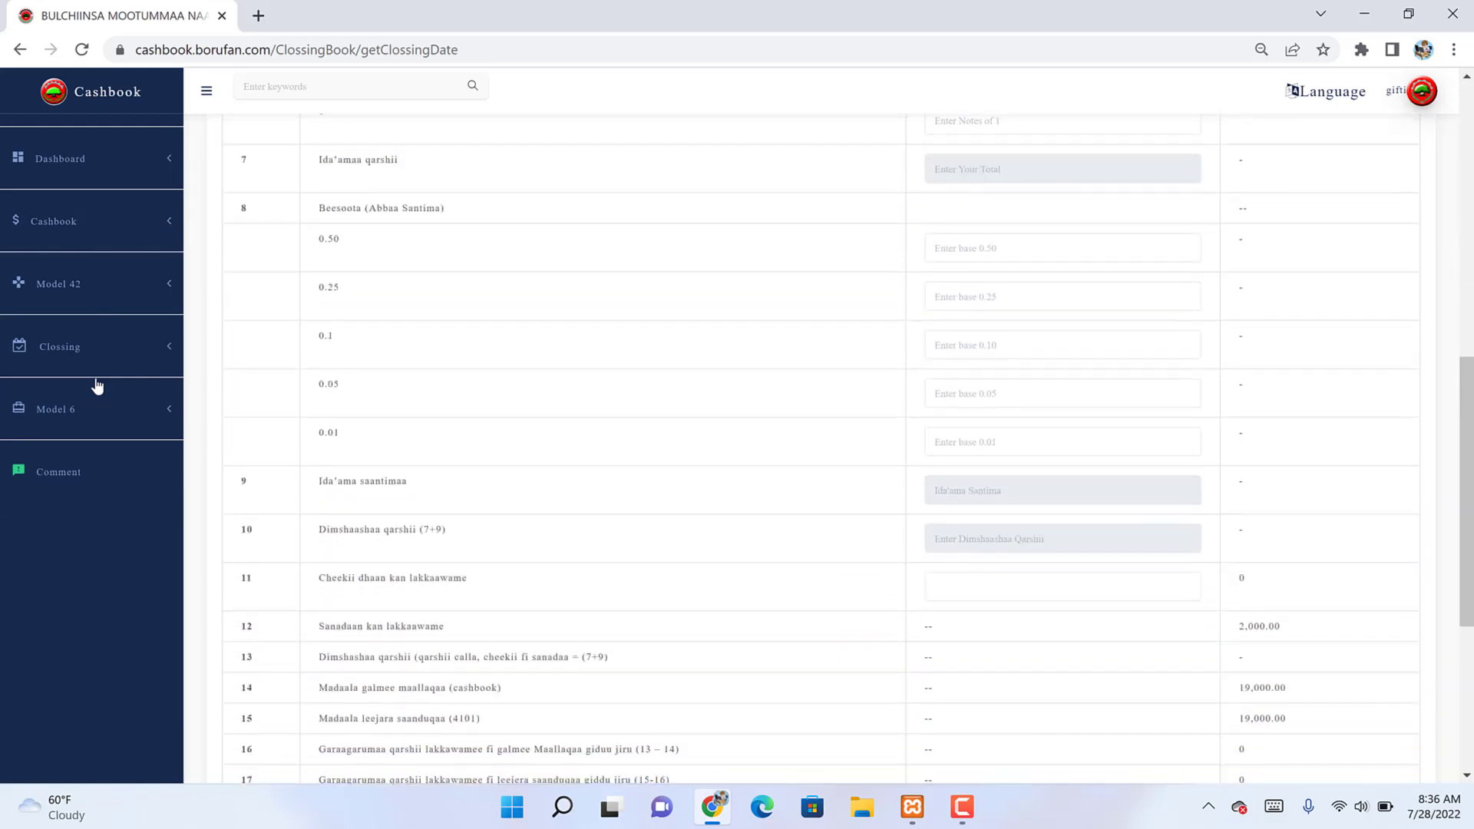
double_click(1260, 626)
Step: Return to the Model 6 Registration list
left_click(63, 341)
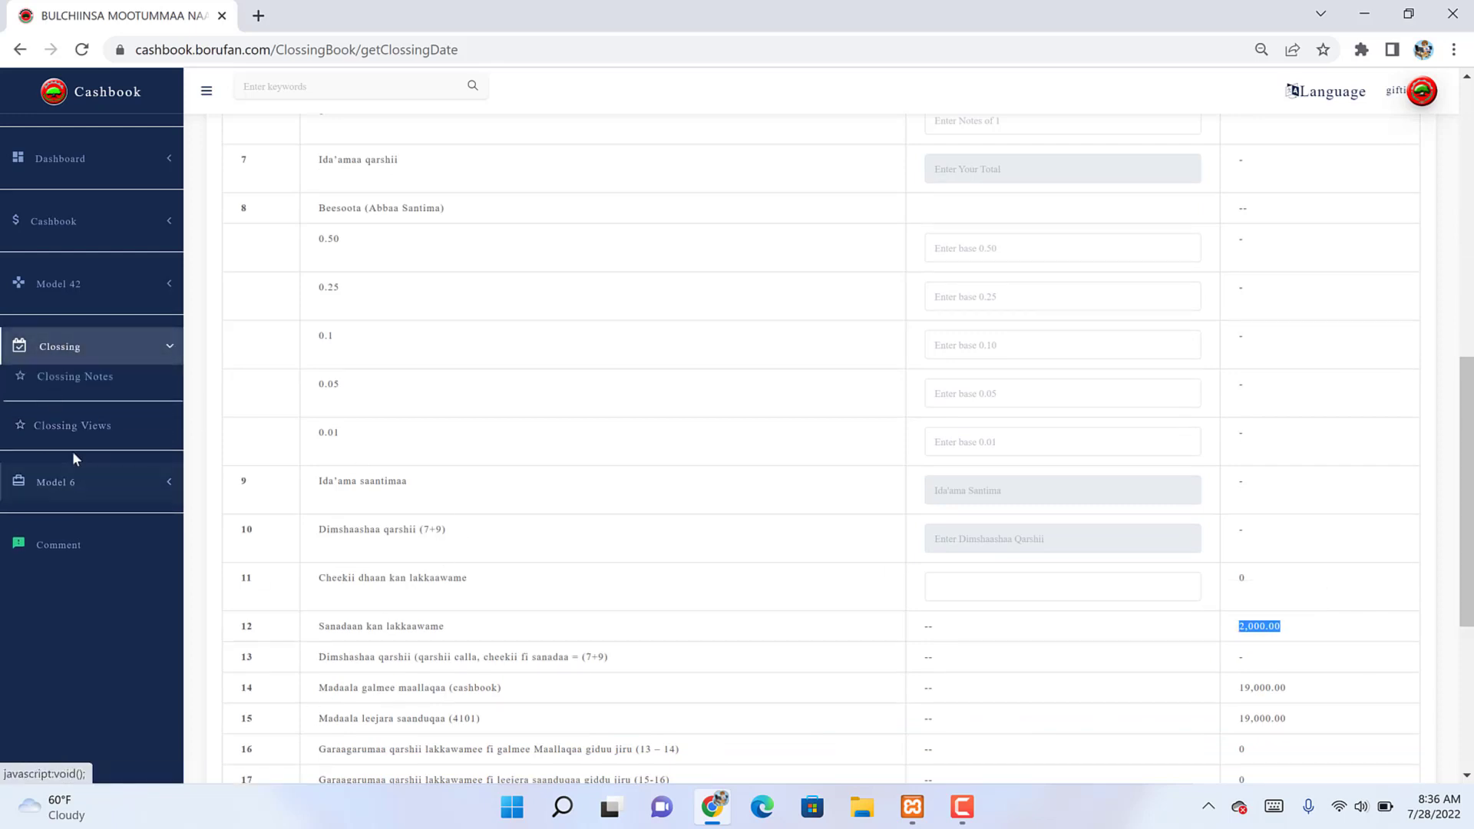
left_click(67, 482)
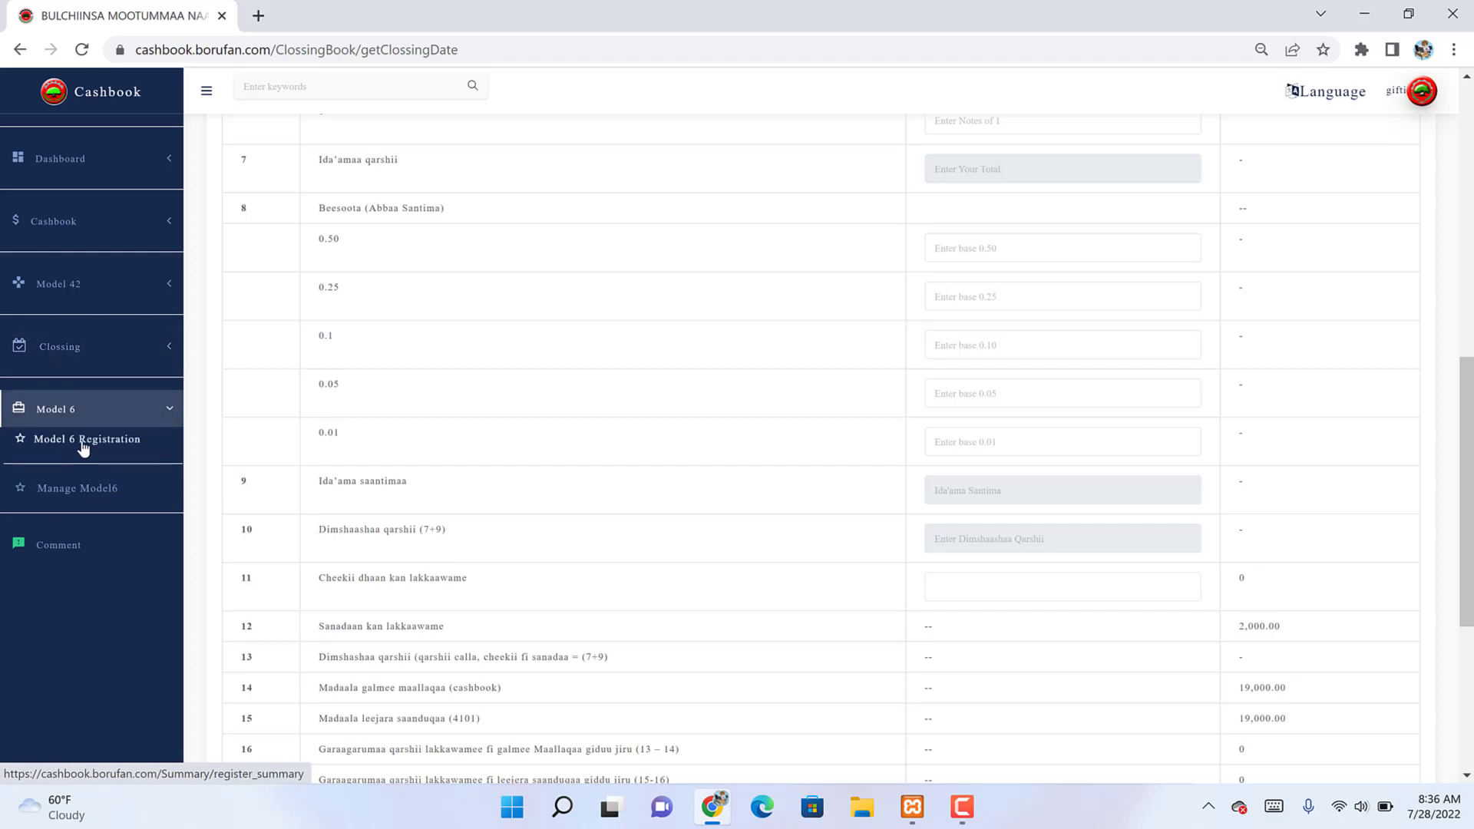
left_click(84, 444)
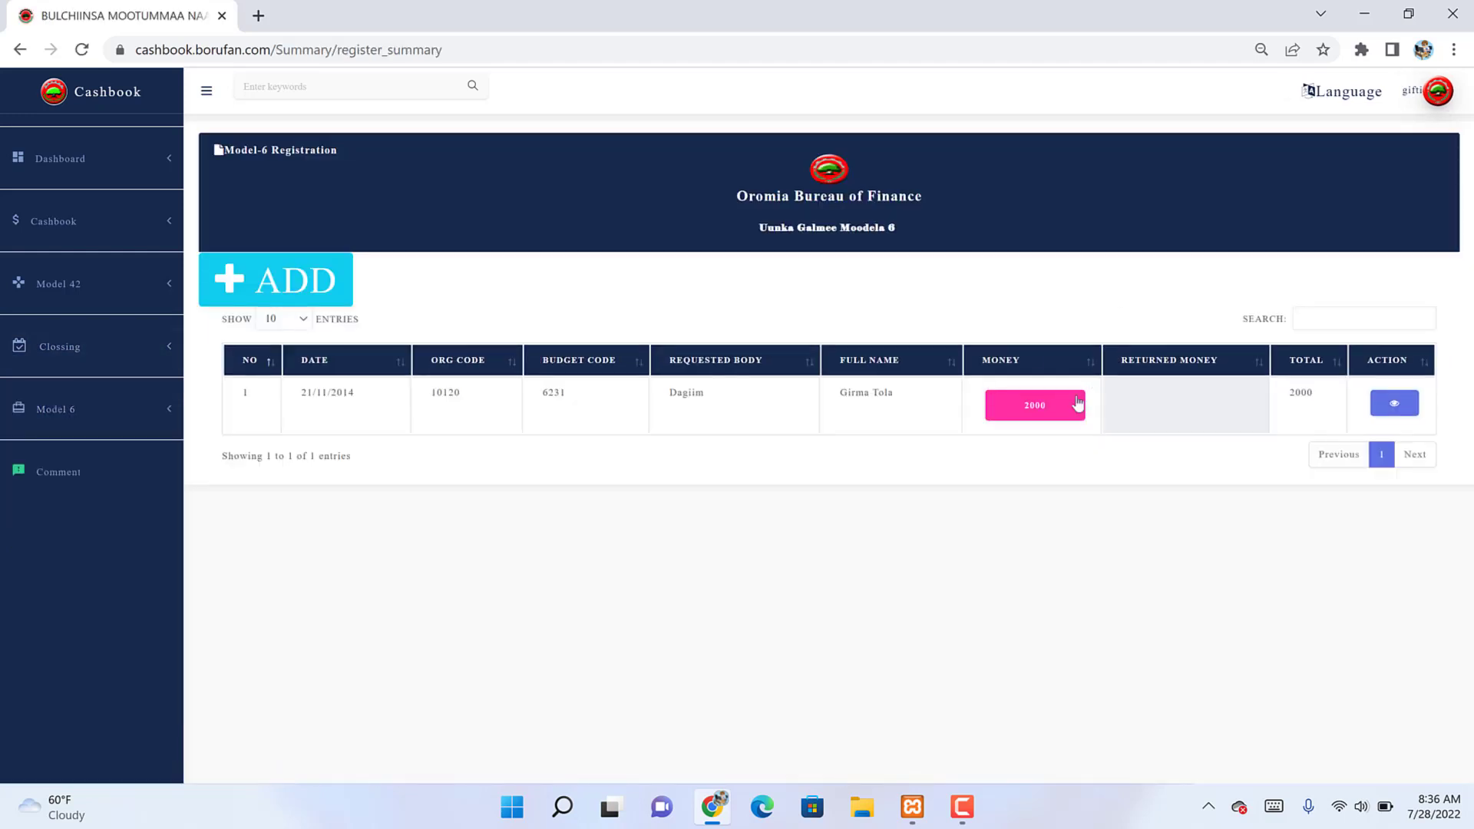
Step: Record the 2000 advance as returned via QARSHII OFFIRRAA BUUSEE
left_click(1052, 417)
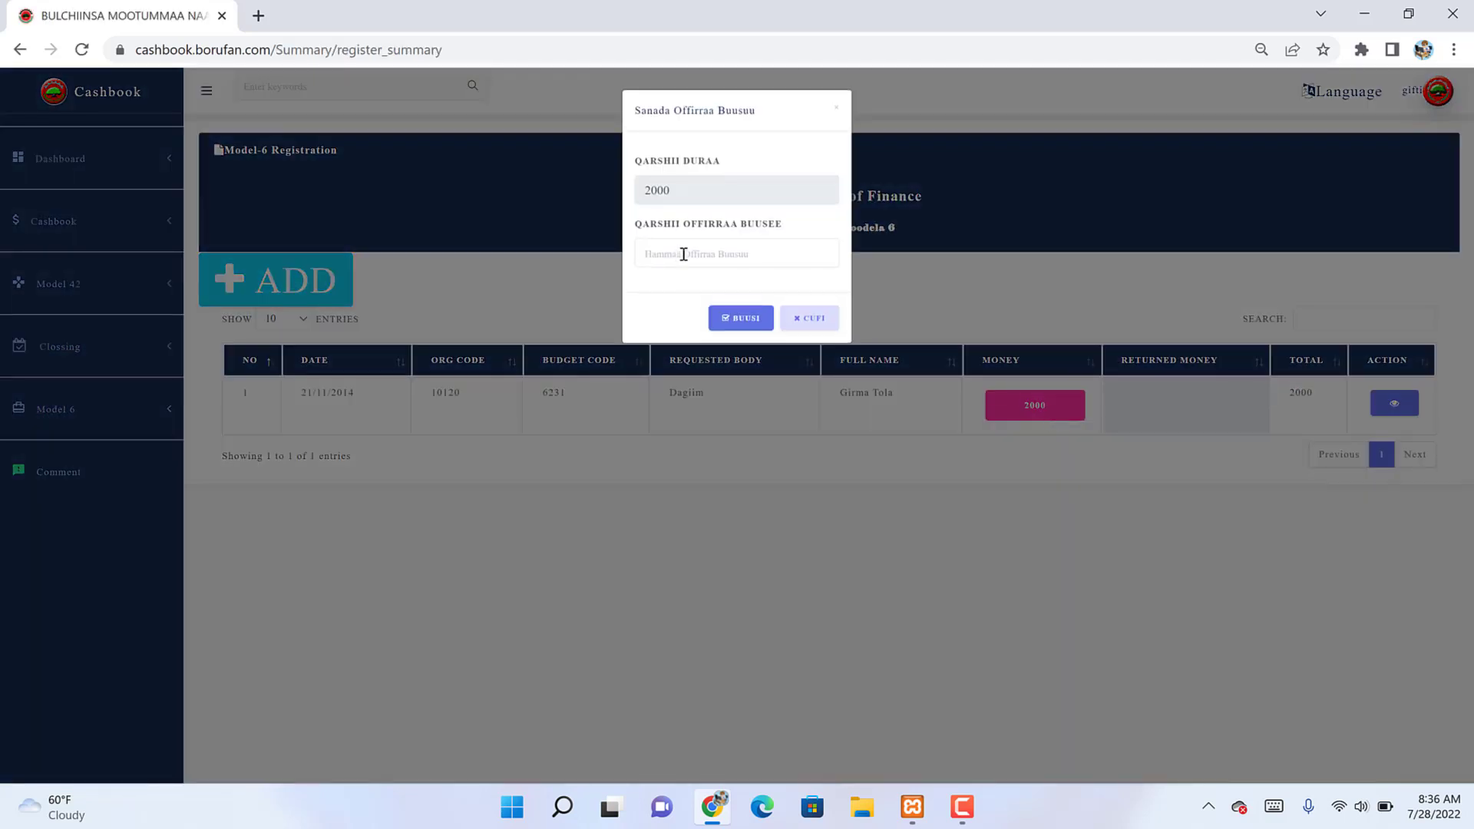
left_click(684, 255)
type("2000")
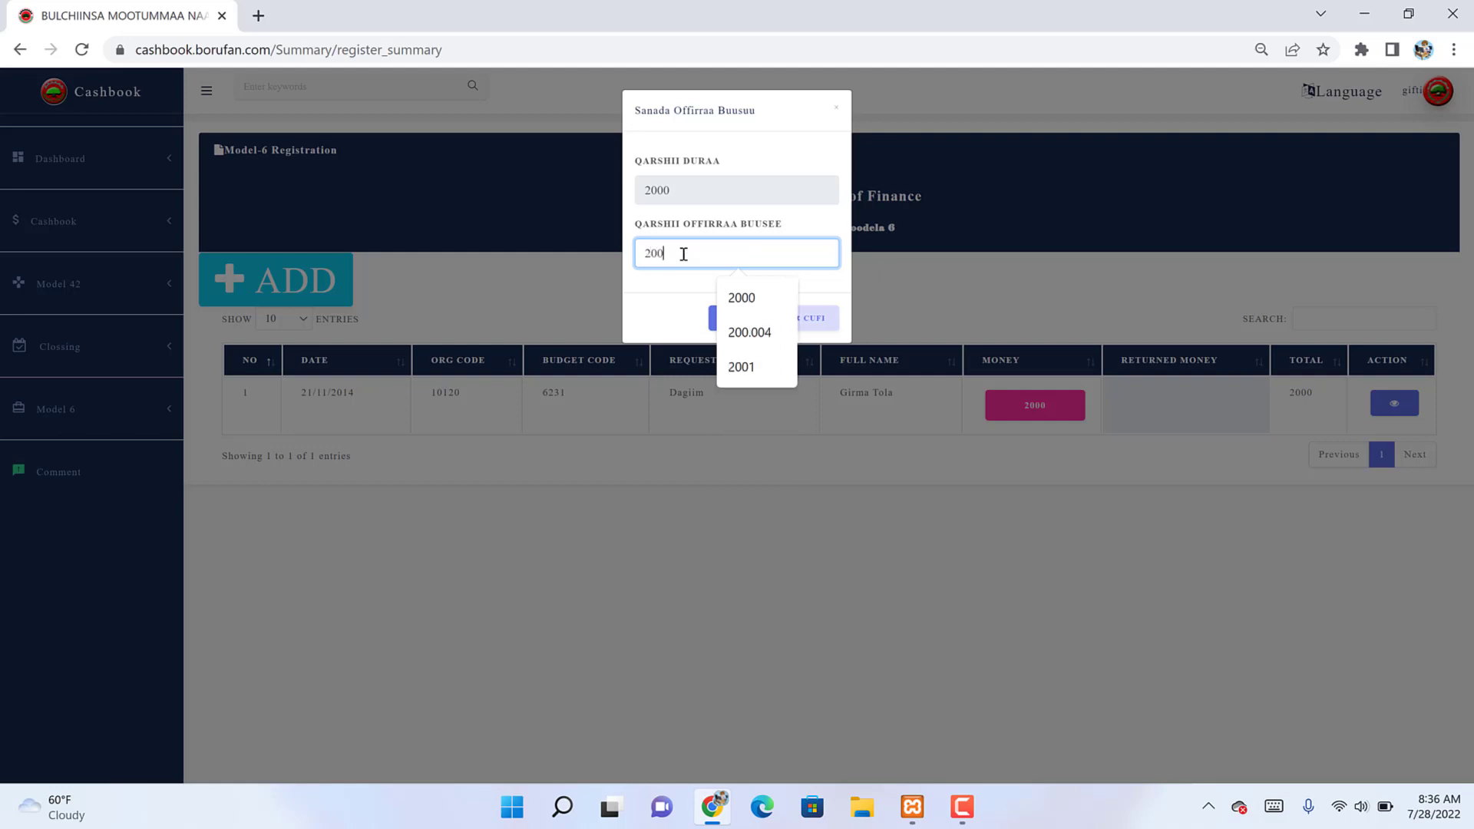
left_click(745, 322)
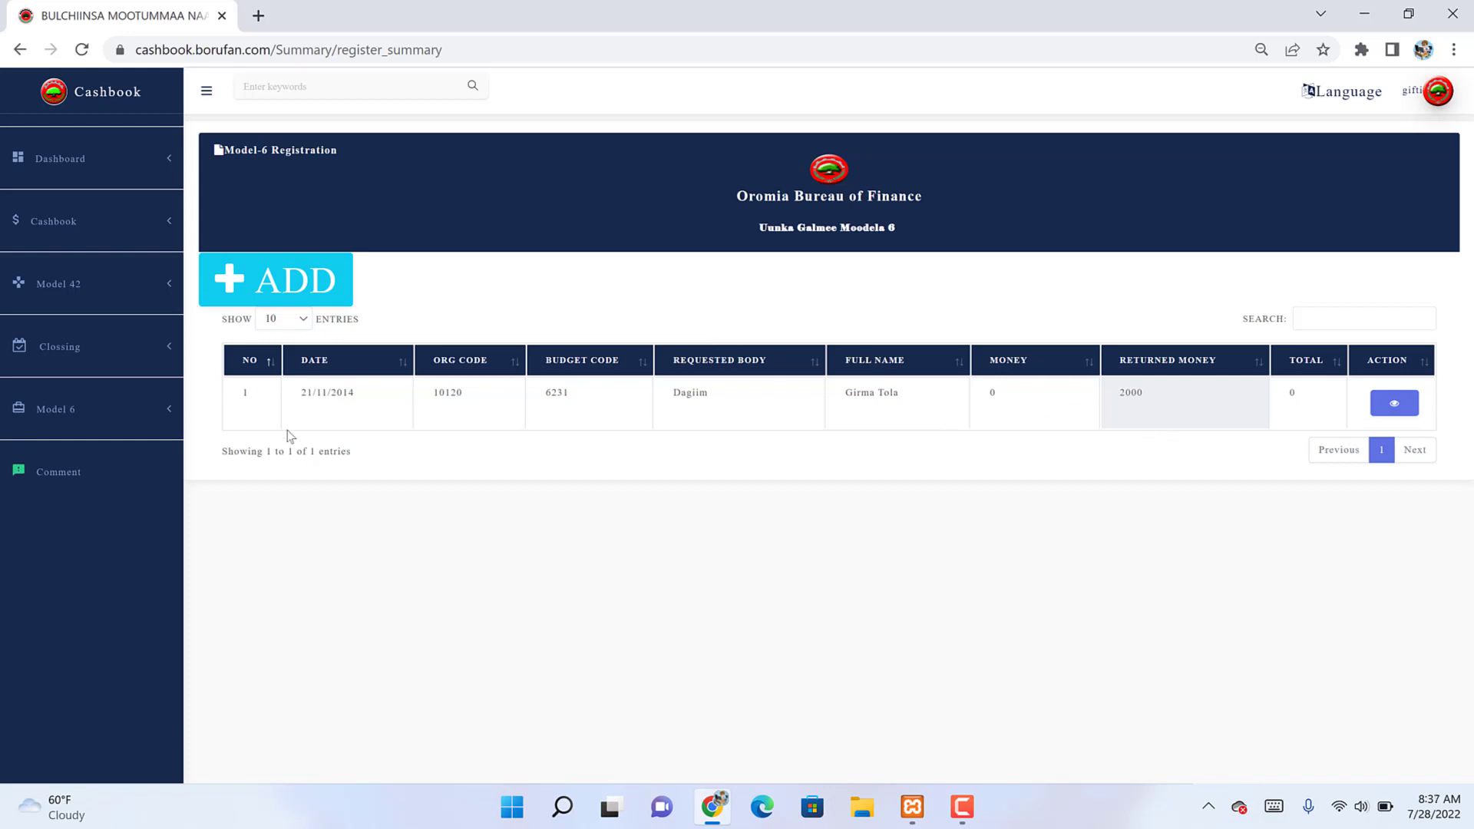
left_click(162, 353)
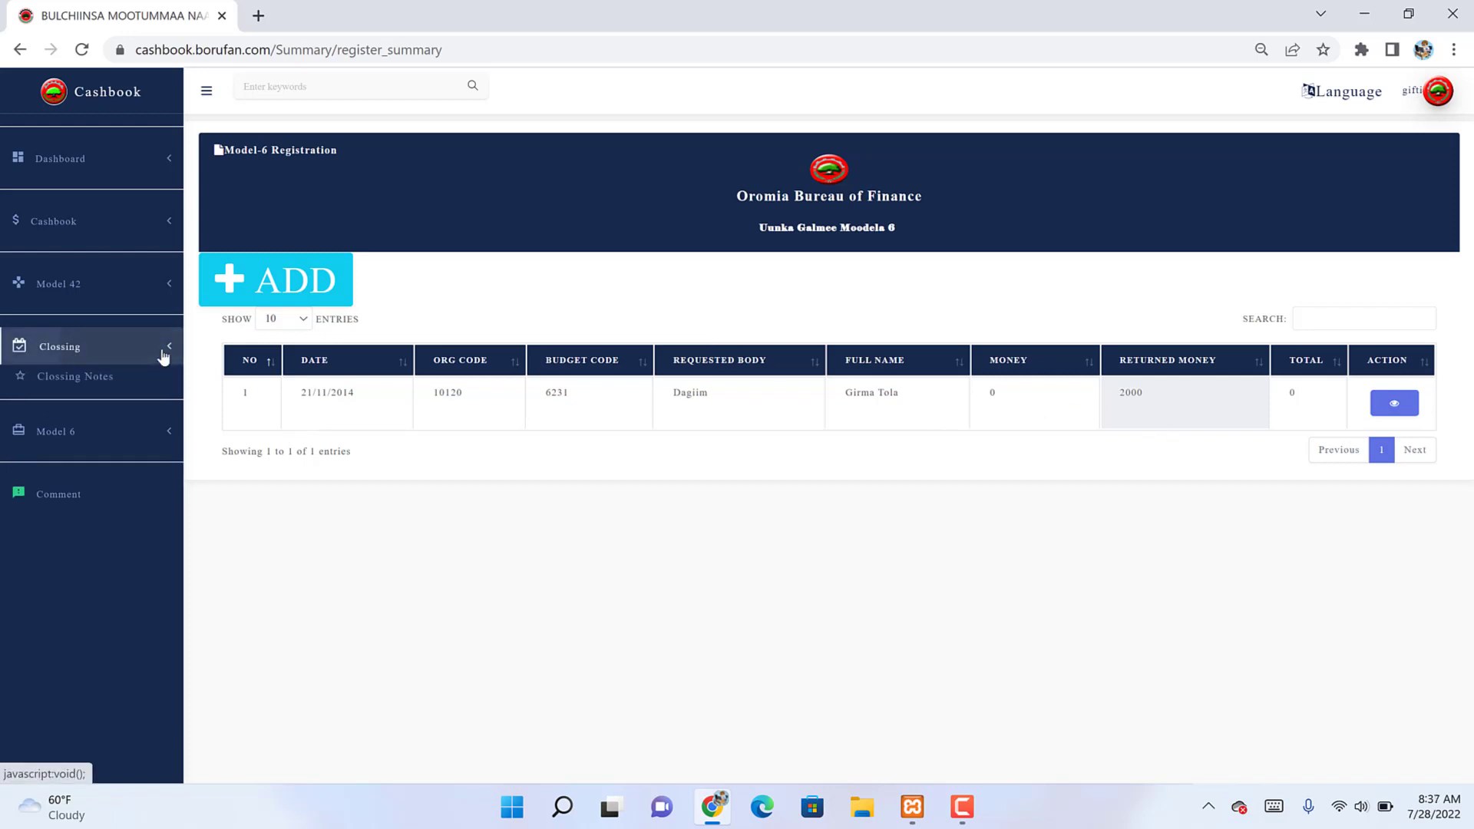
Step: Reopen the closing notes and check that row 12 now shows 0.00
left_click(114, 390)
scroll(114, 390, "down", 8)
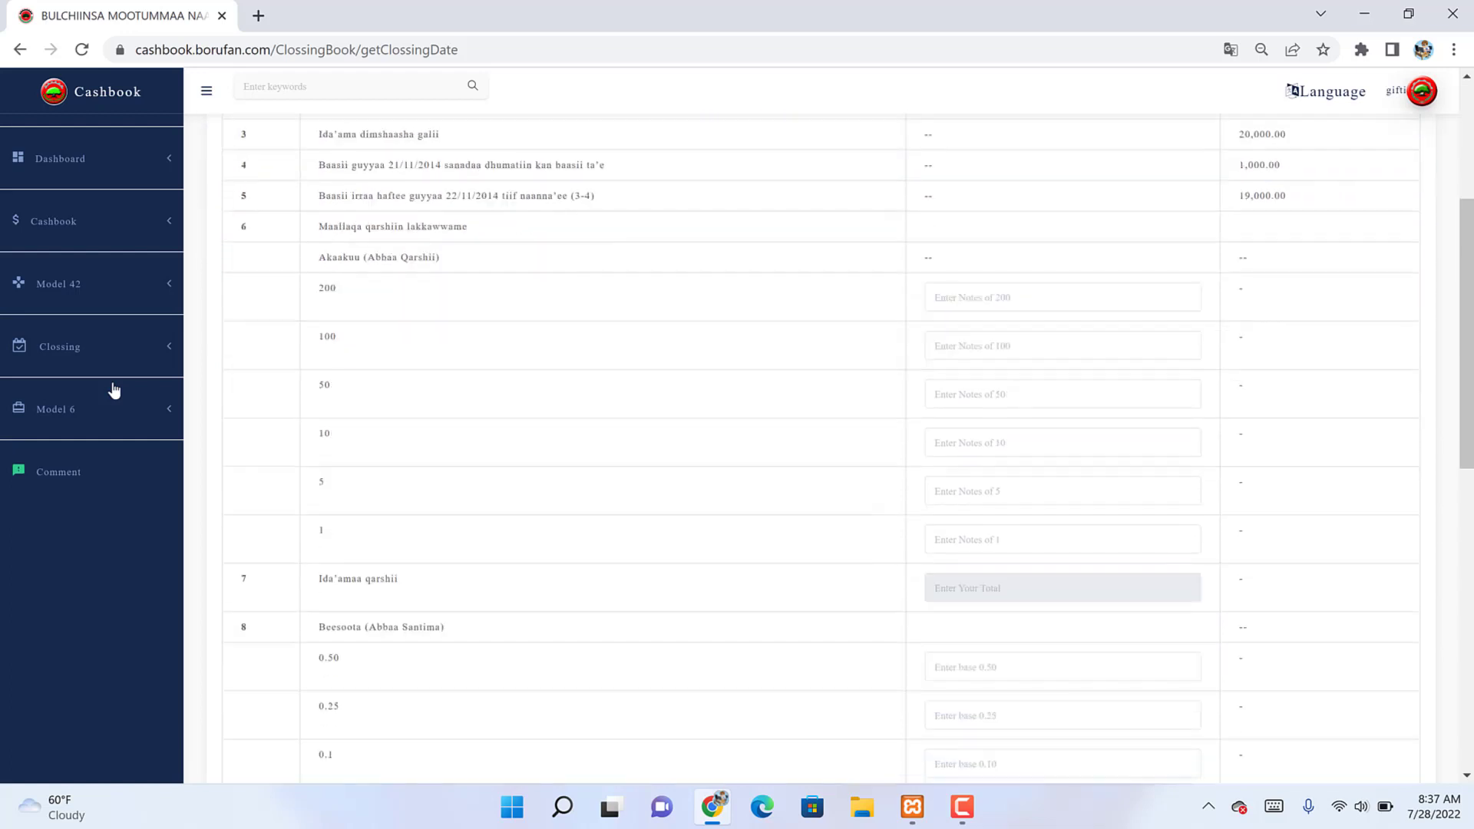
scroll(114, 390, "down", 3)
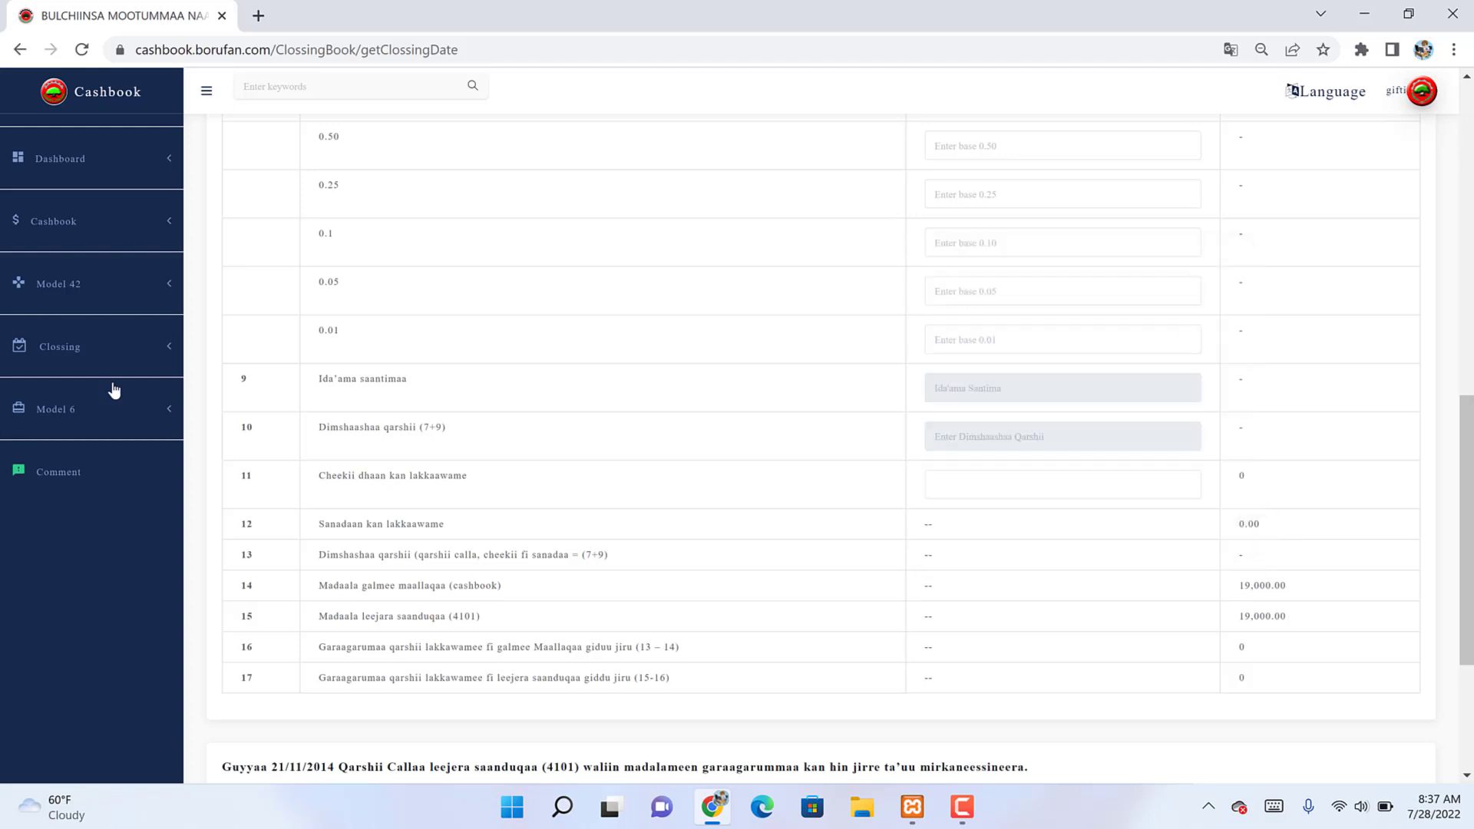
scroll(1006, 641, "down", 4)
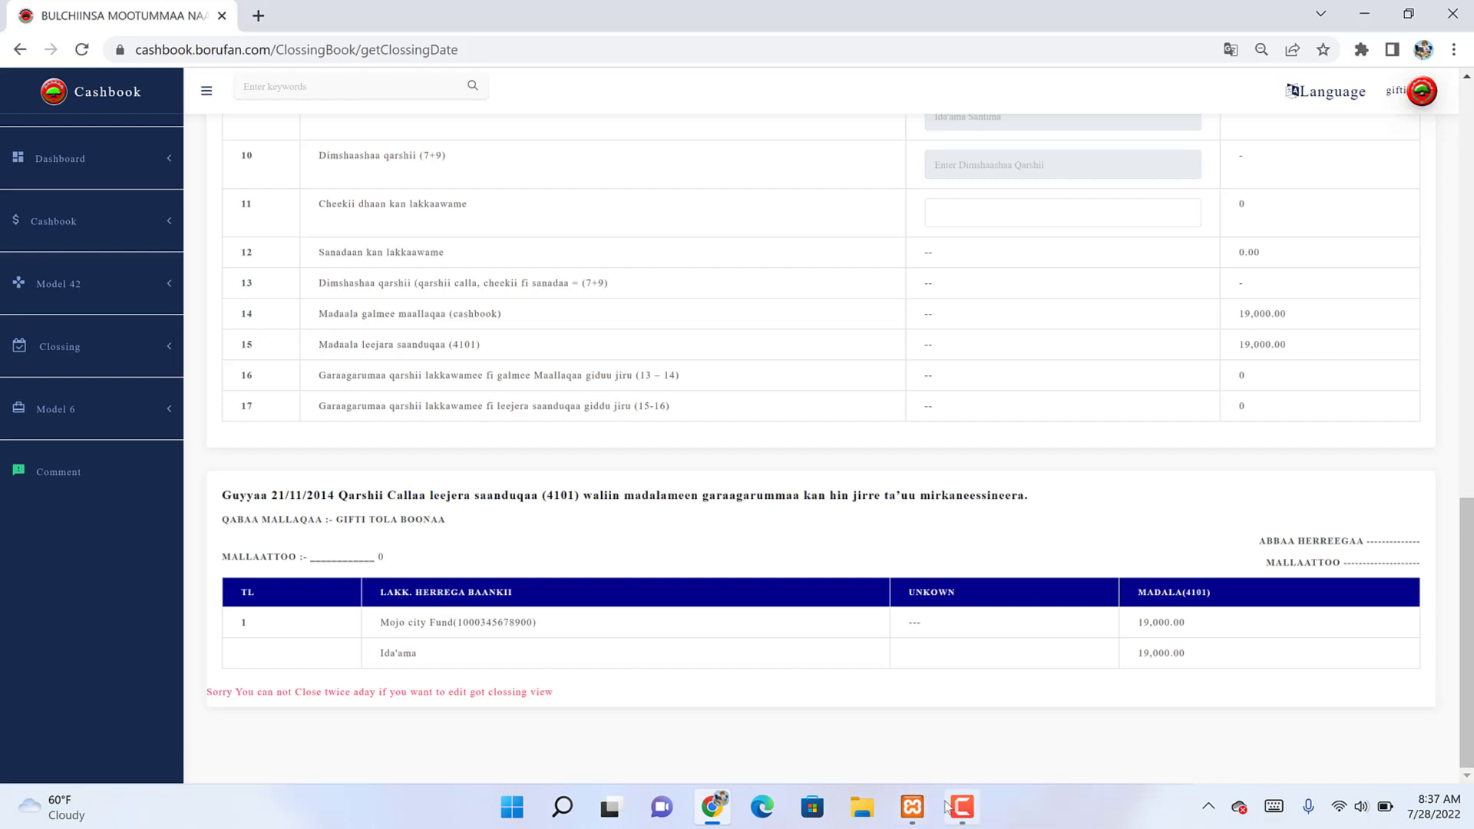
mouse_move(950, 807)
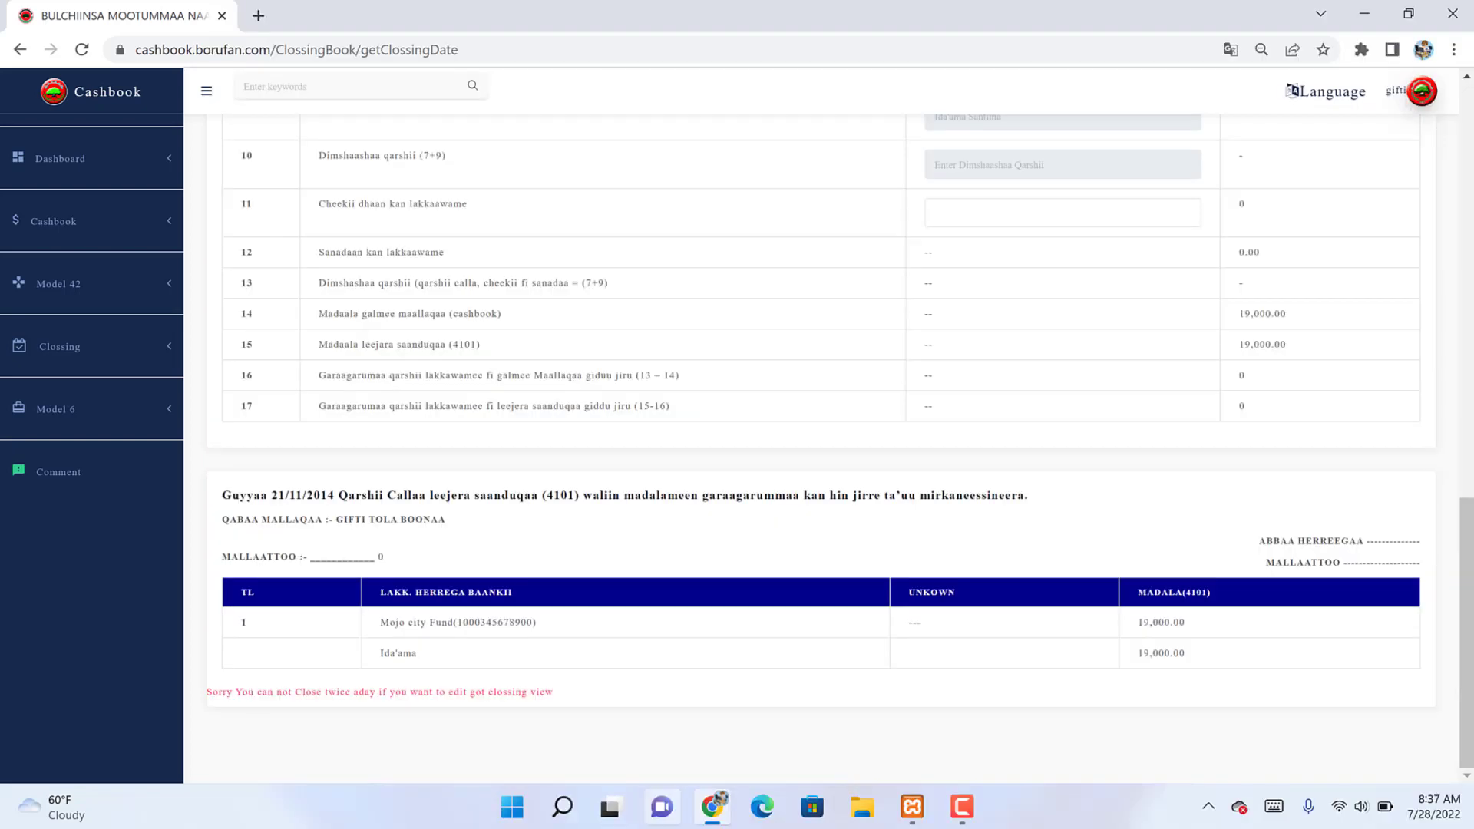
mouse_move(563, 807)
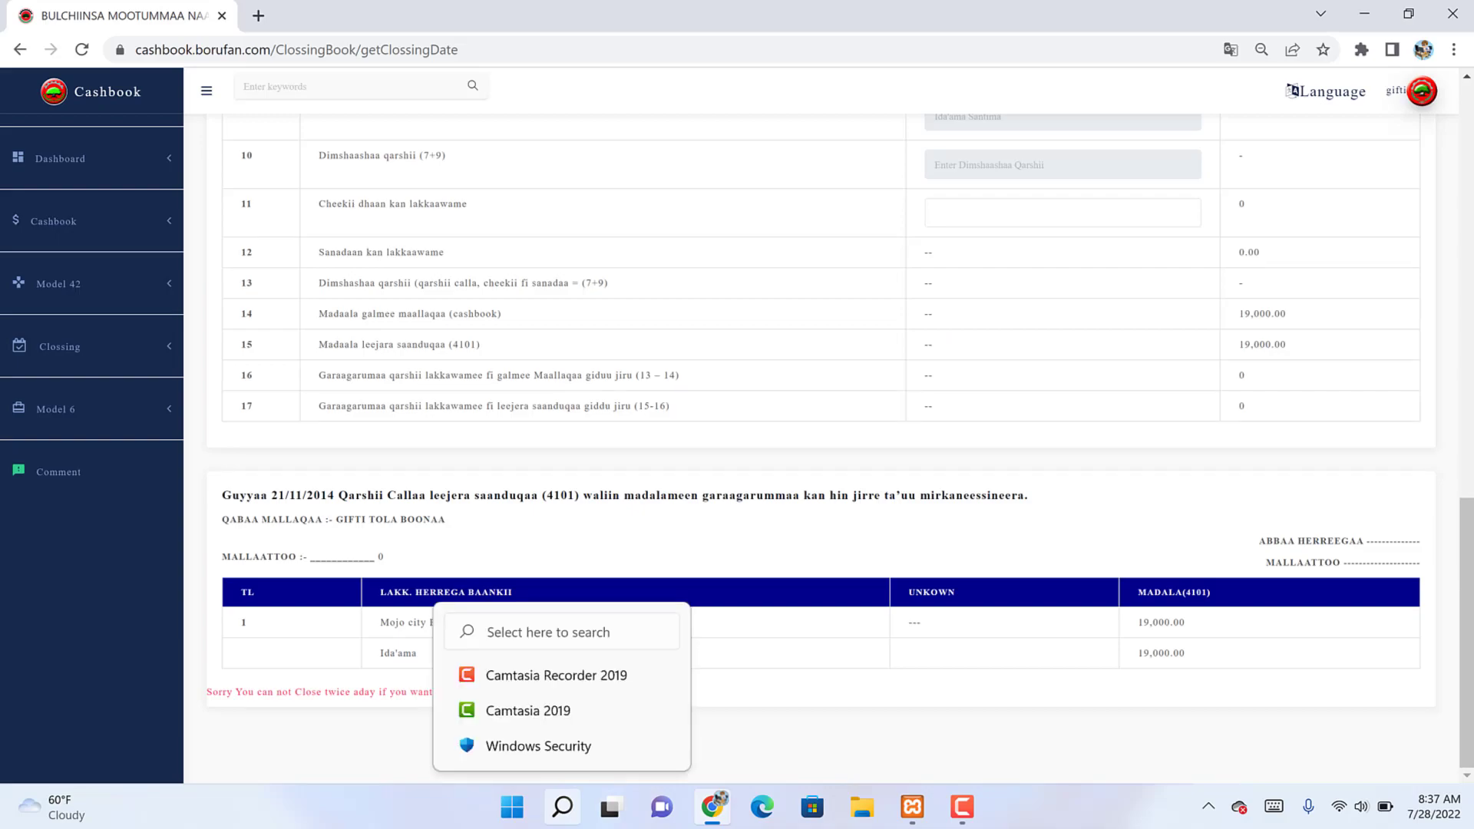